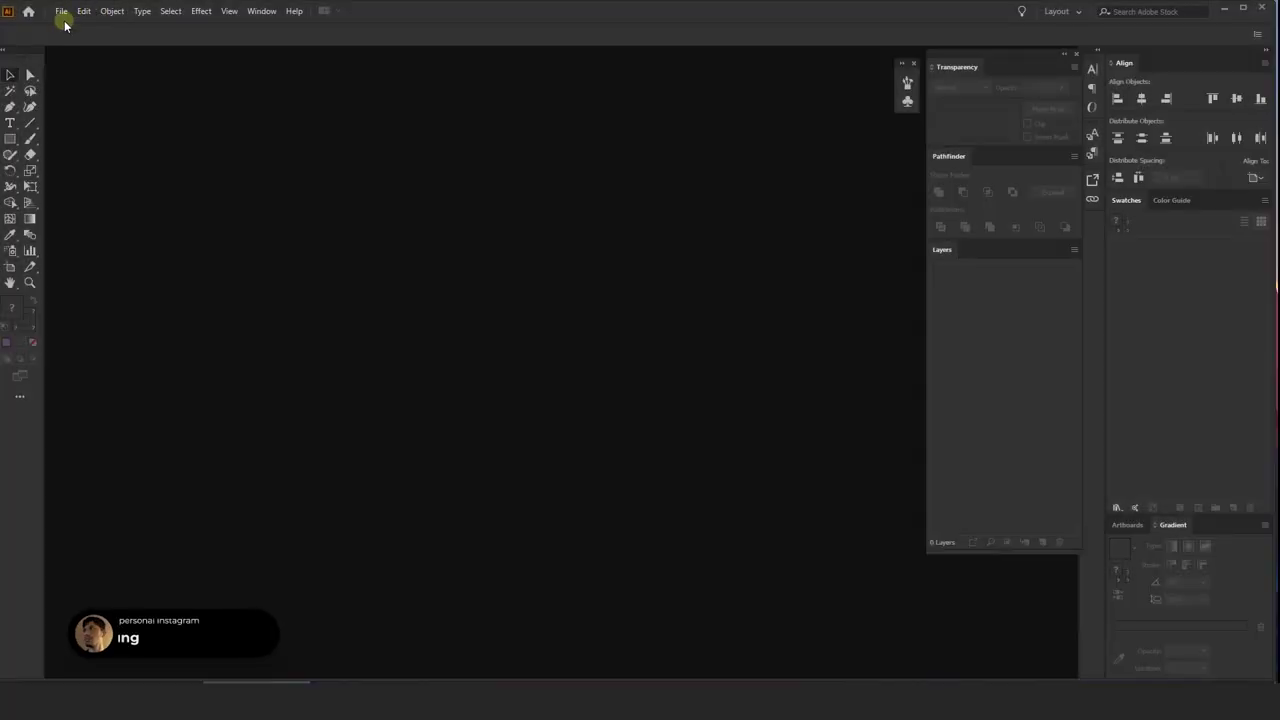
- Start a new document from the File menu
left_click(61, 11)
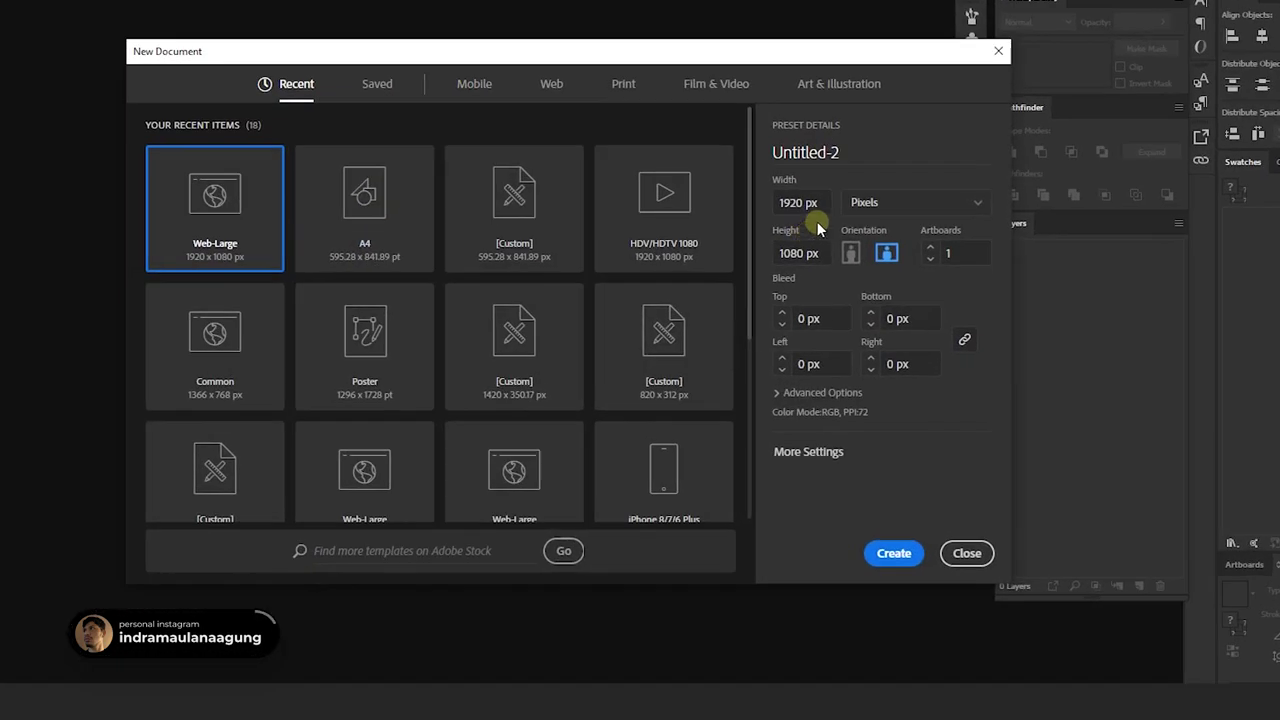
- Create a new portrait document 595.276 px wide and 841.89 px tall
left_click(780, 233)
type("595.276")
left_click(818, 252)
type("841.89")
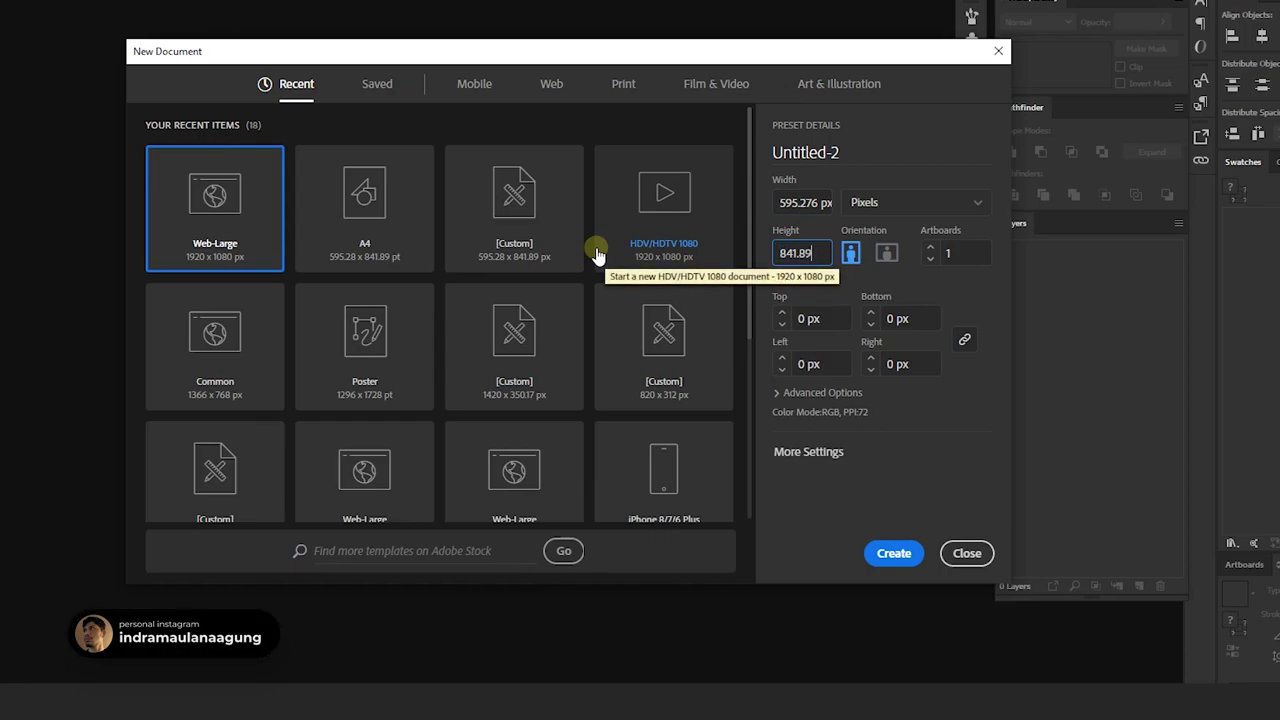
left_click(885, 556)
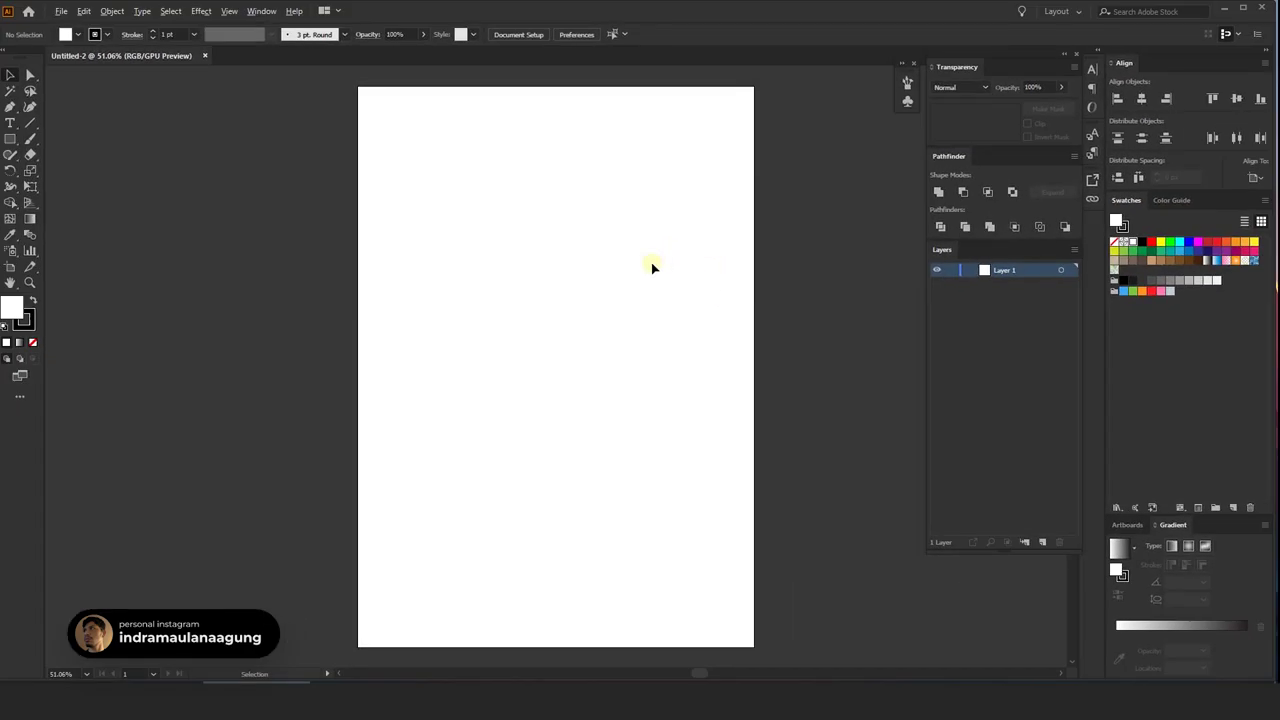
- Adjust the view around the new artboard and pick the Rectangle tool
scroll(651, 262, "down", 2)
scroll(528, 300, "up", 1)
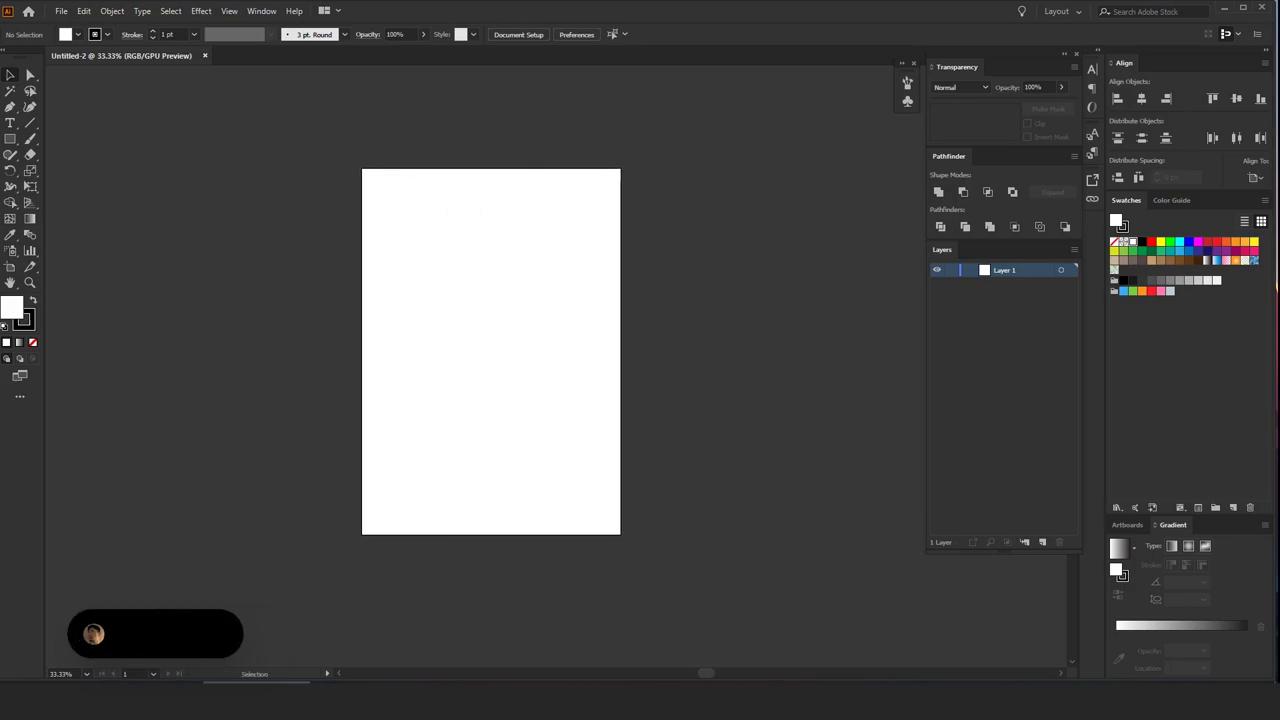
left_click_drag(646, 291, 652, 320)
scroll(651, 300, "up", 1)
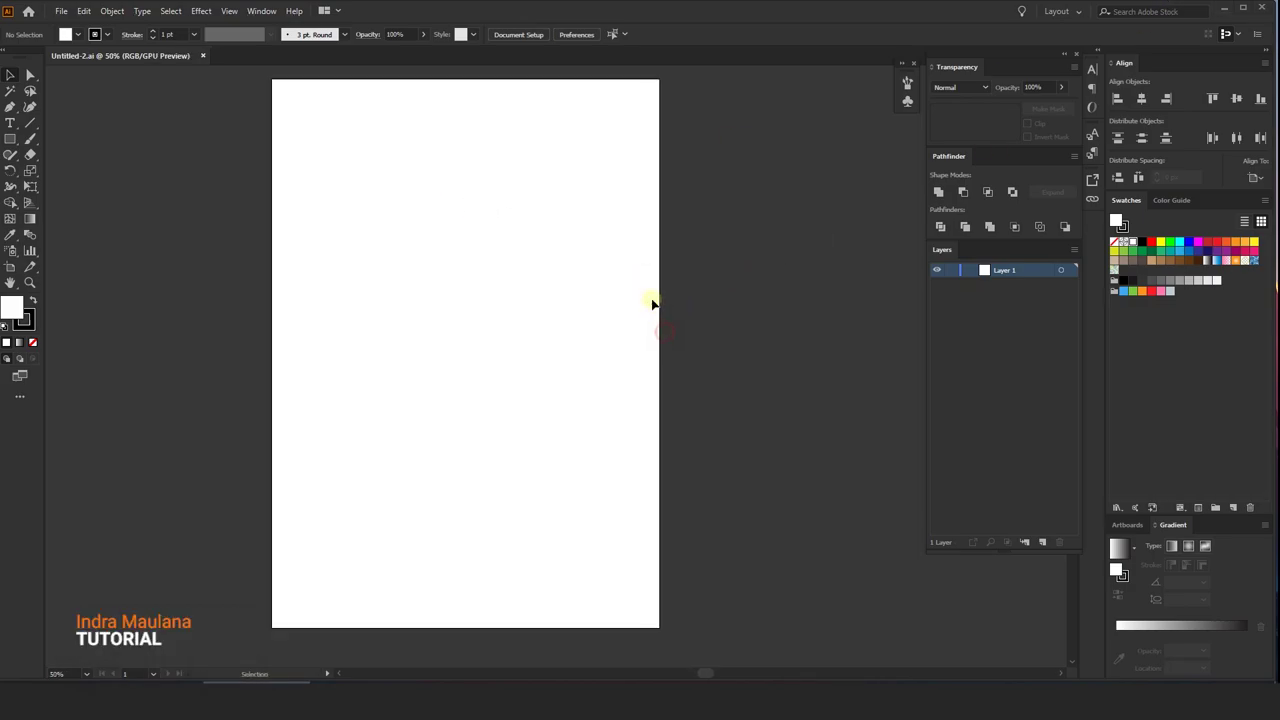
scroll(646, 289, "down", 1)
scroll(608, 281, "up", 1)
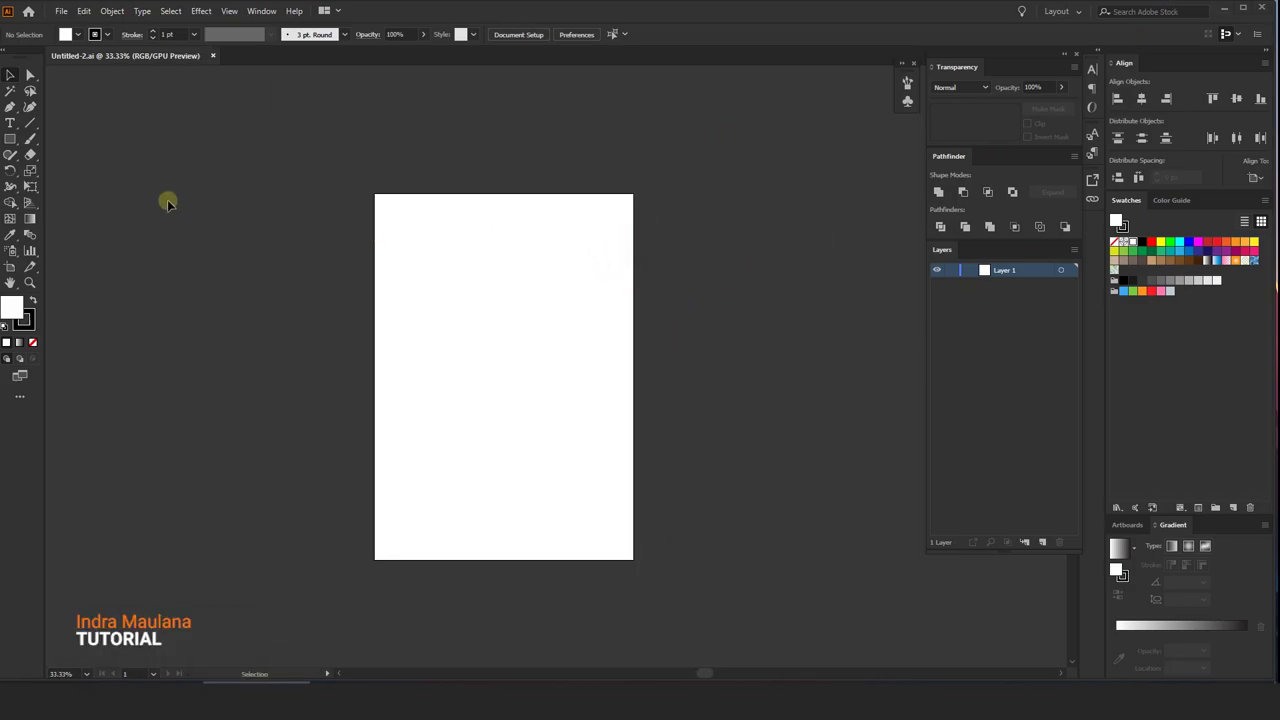
left_click(10, 142)
- Draw a stroke-free rectangle over the artboard and eyedropper the purple gradient onto it
left_click_drag(371, 192, 634, 561)
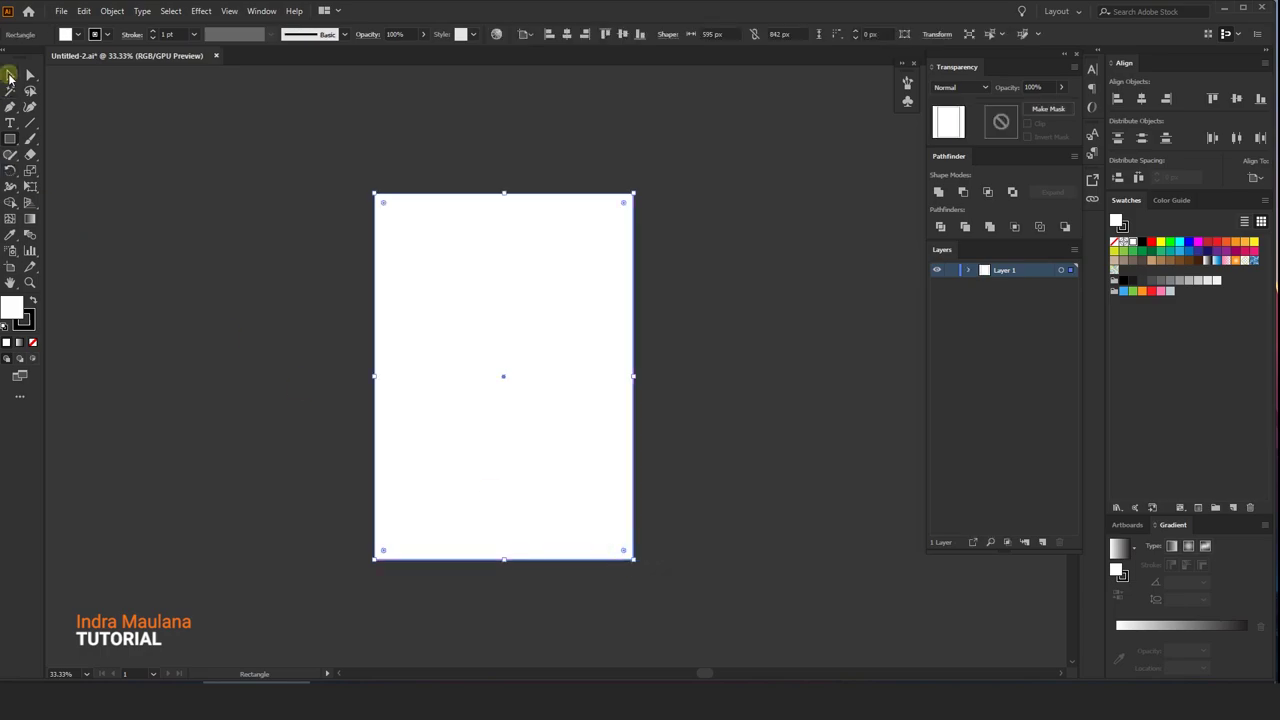
left_click(10, 75)
left_click(107, 35)
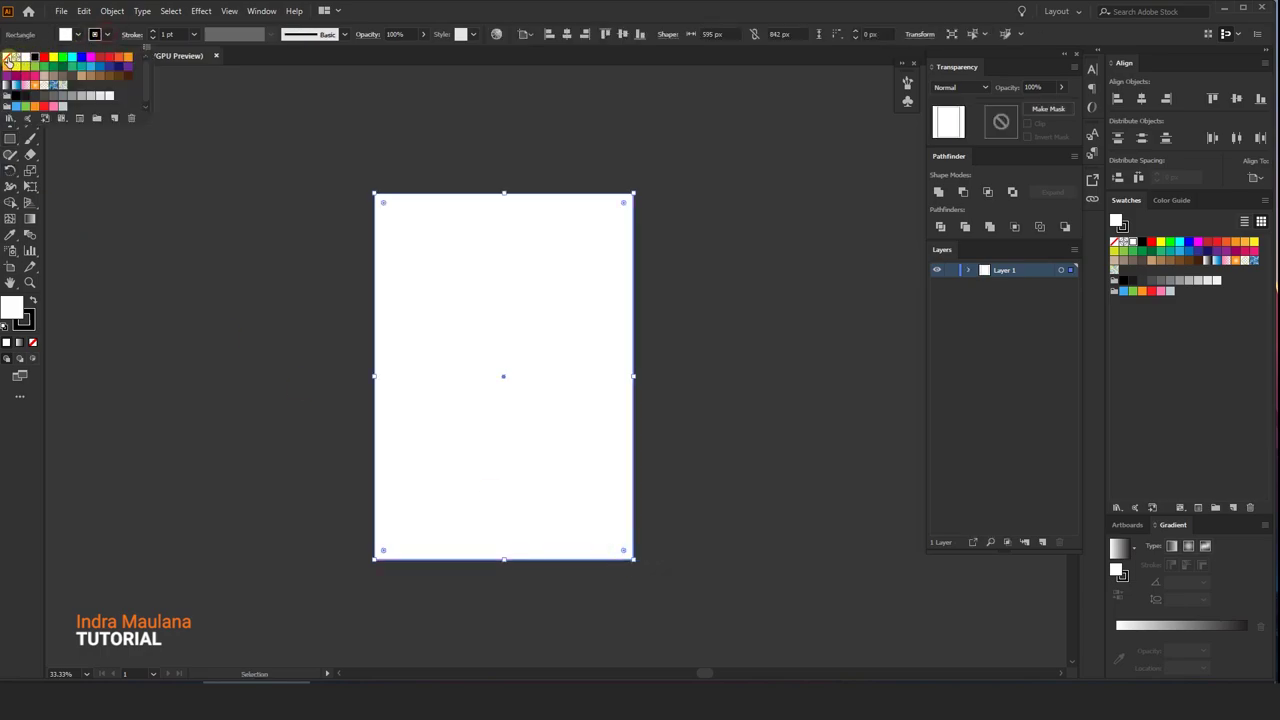
left_click(8, 59)
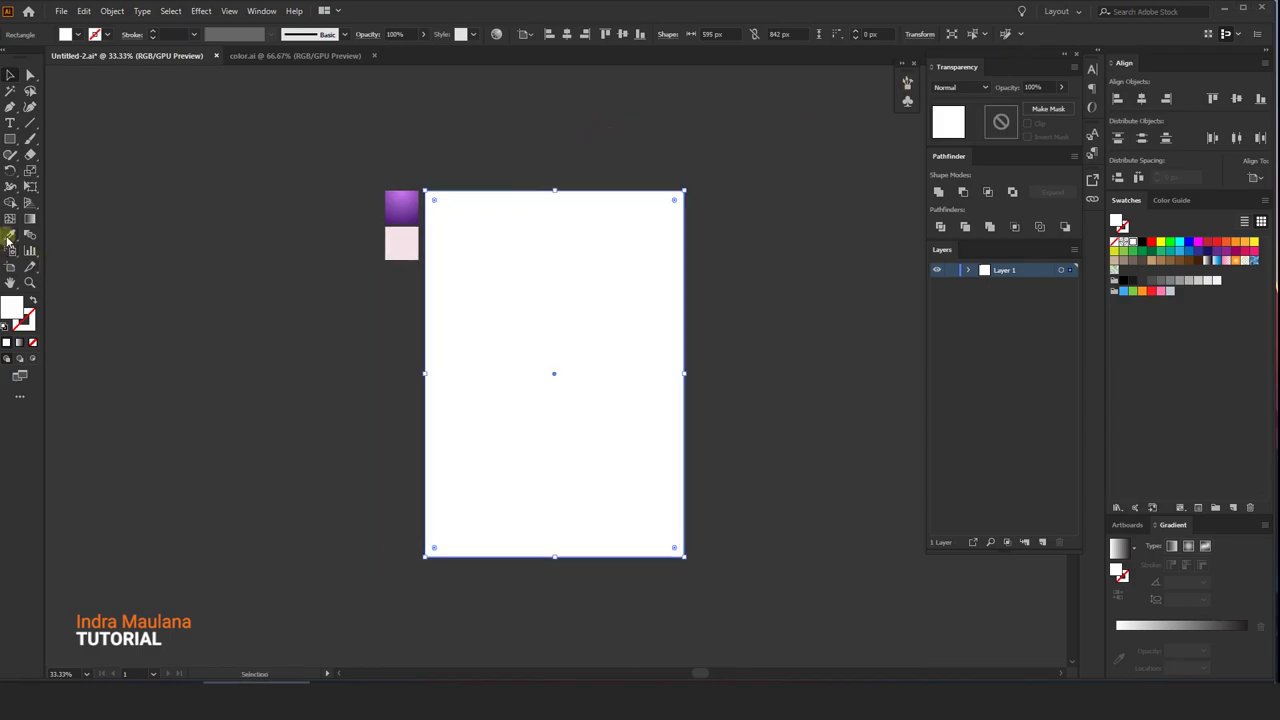
left_click(8, 238)
left_click(405, 207)
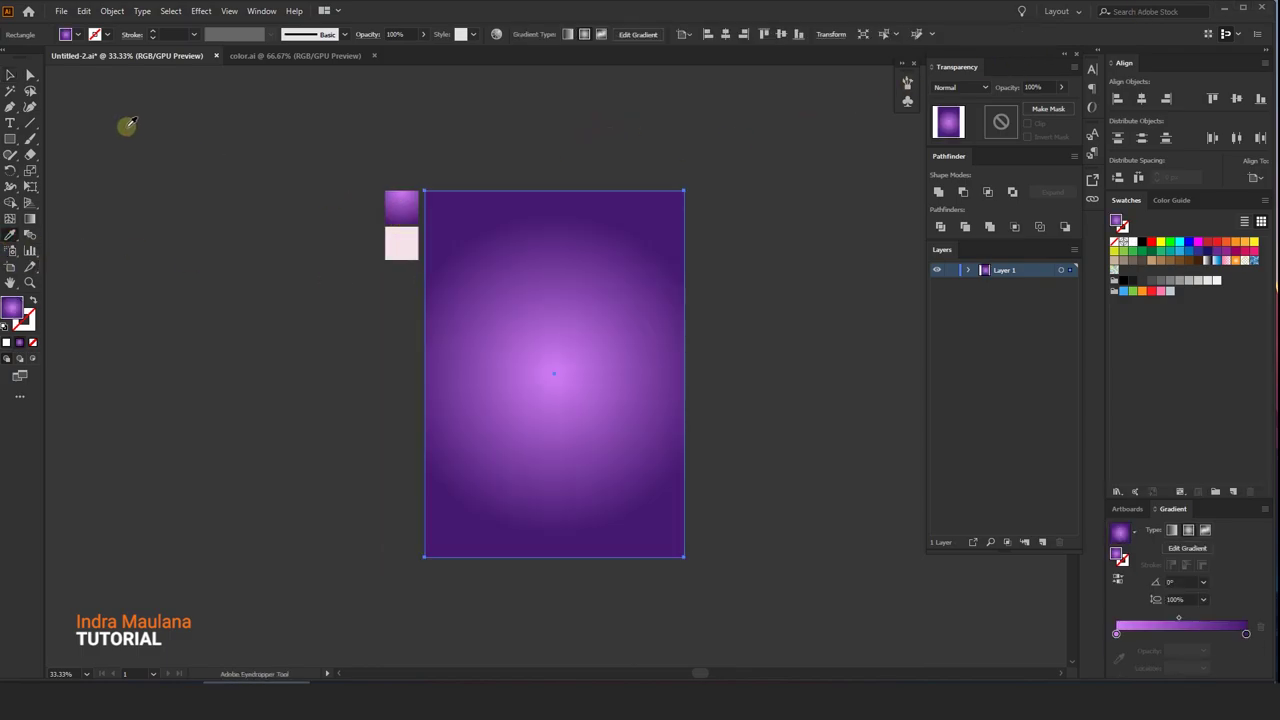
left_click(10, 75)
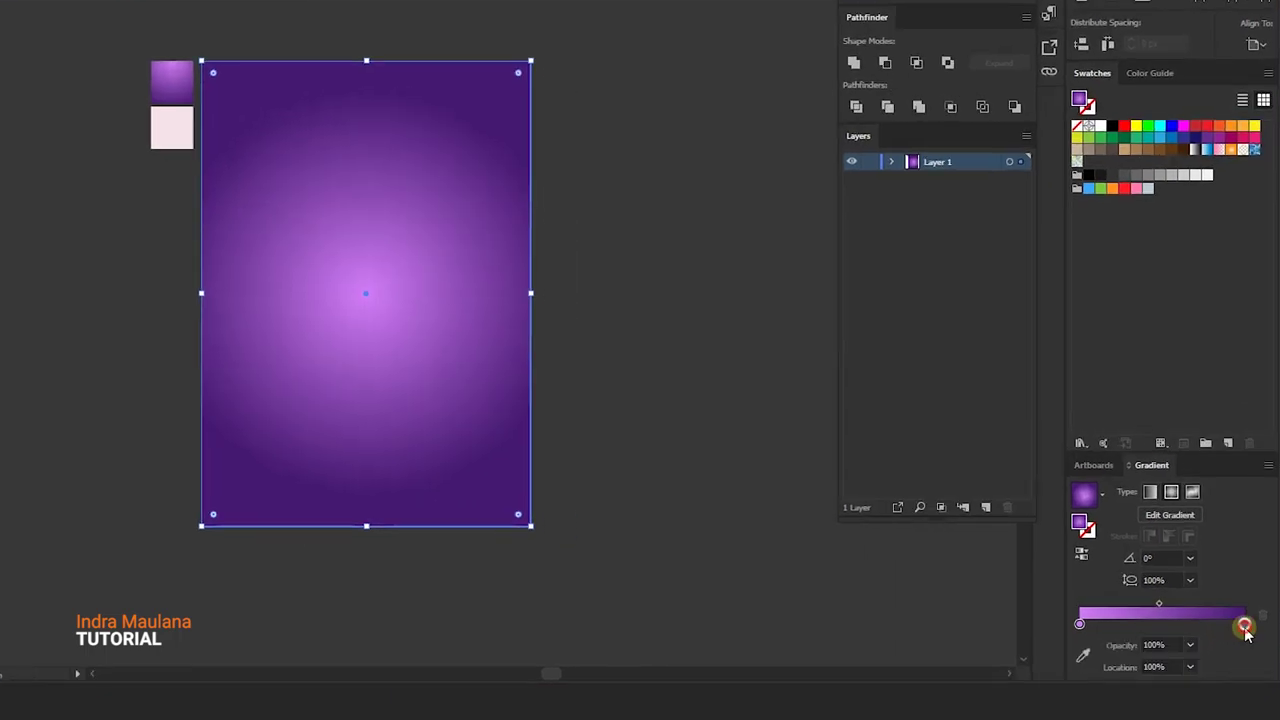
- Inspect the gradient stop colours, dark 461A71 and light D17DF7
double_click(1244, 625)
left_click_drag(1229, 551, 1189, 552)
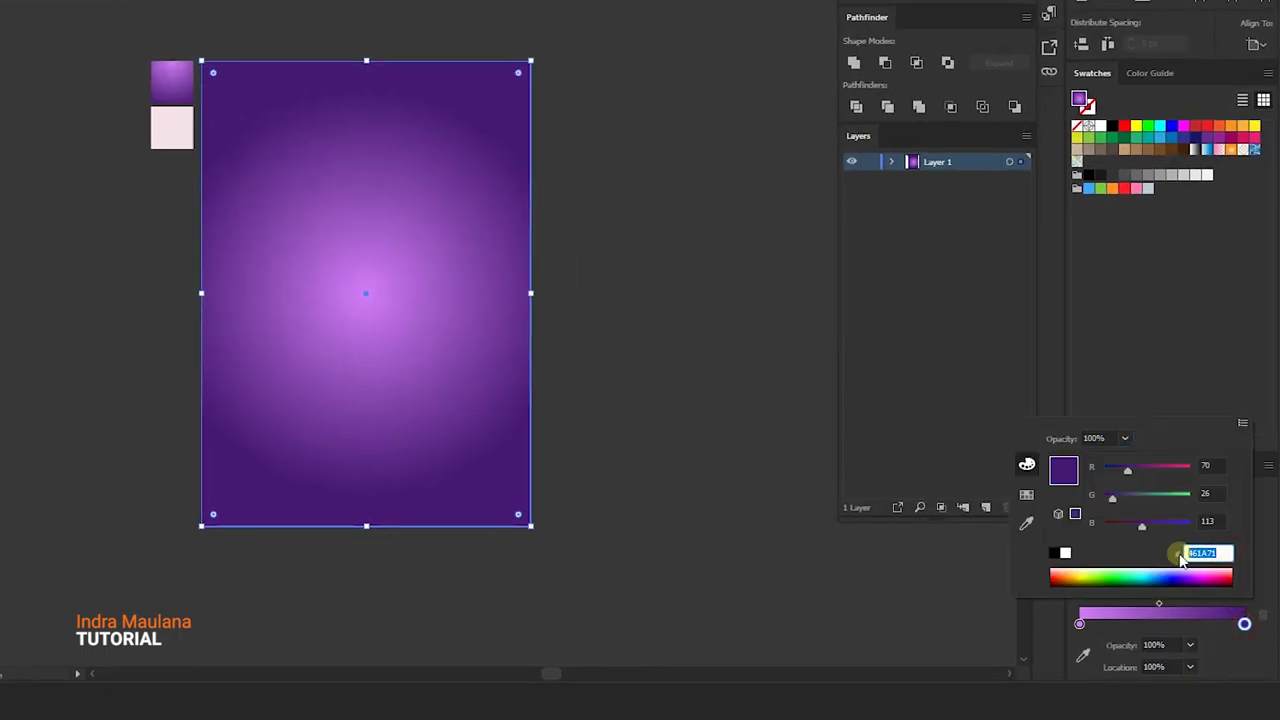
left_click(1079, 624)
double_click(1079, 624)
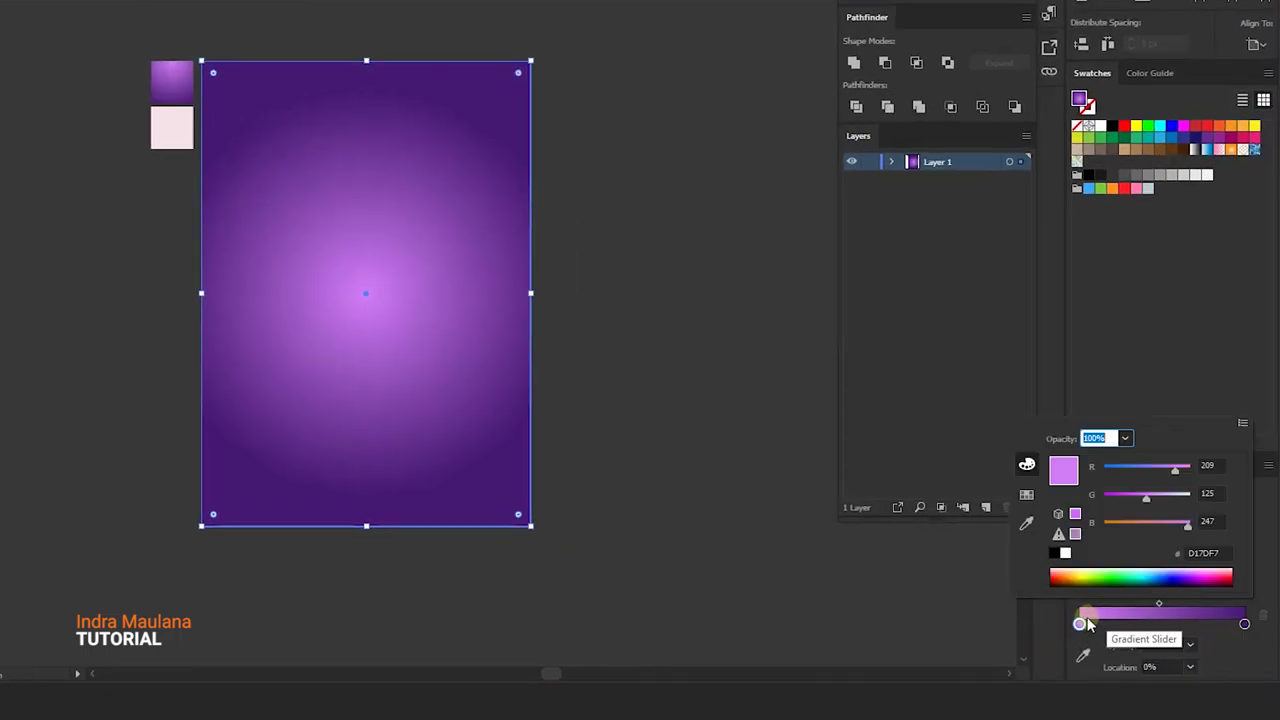
left_click_drag(1224, 552, 1178, 551)
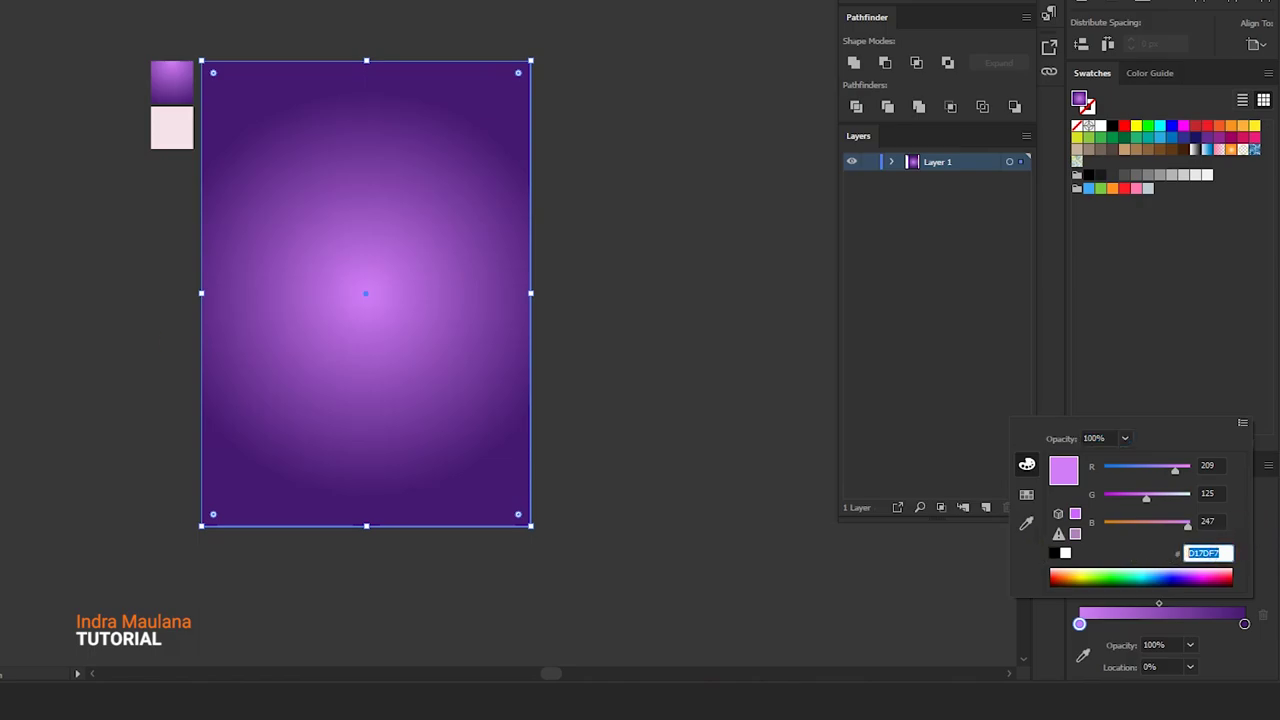
- Restart the radial gradient from the top edge and rotate it to run downward (-90°)
left_click(560, 269)
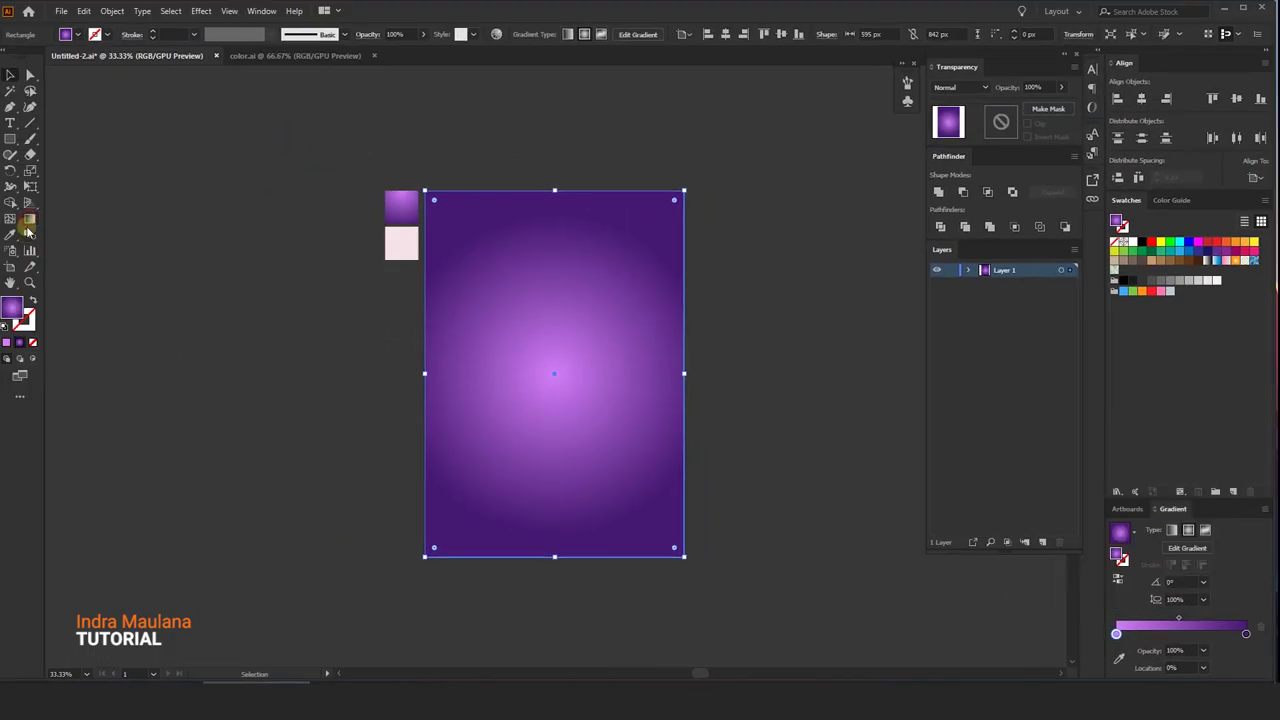
left_click_drag(548, 198, 853, 194)
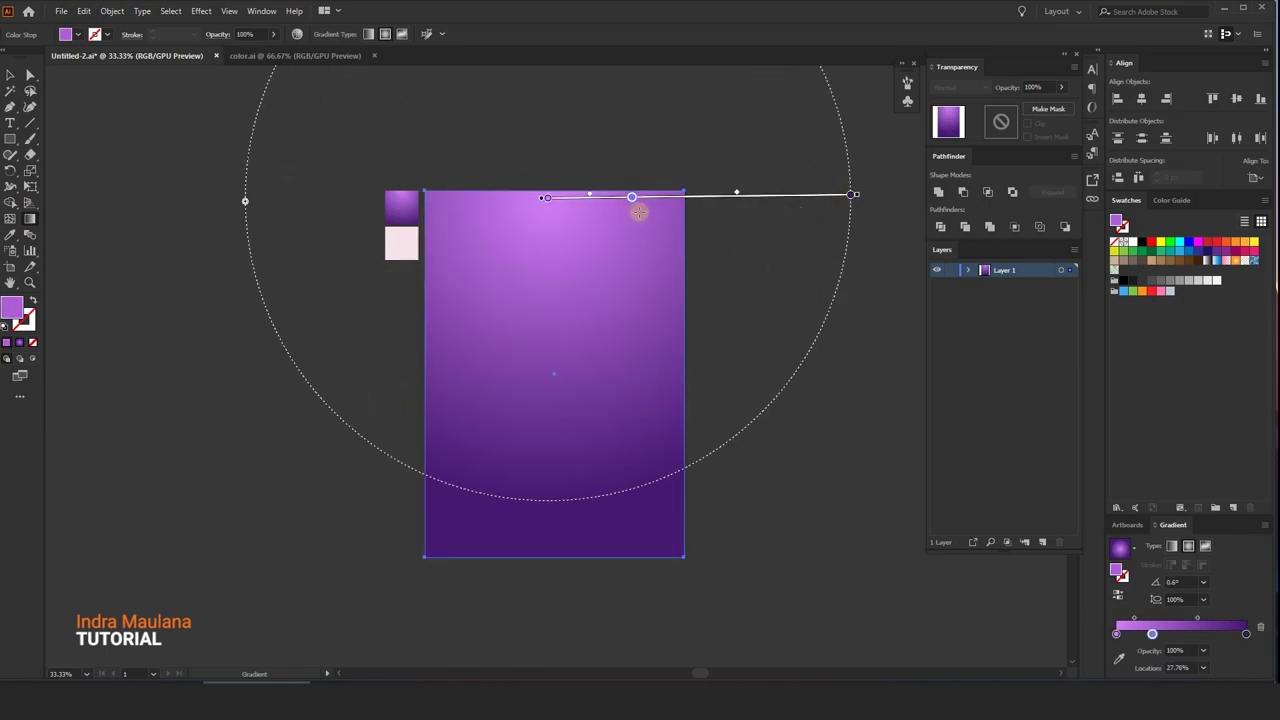
left_click_drag(633, 203, 631, 198)
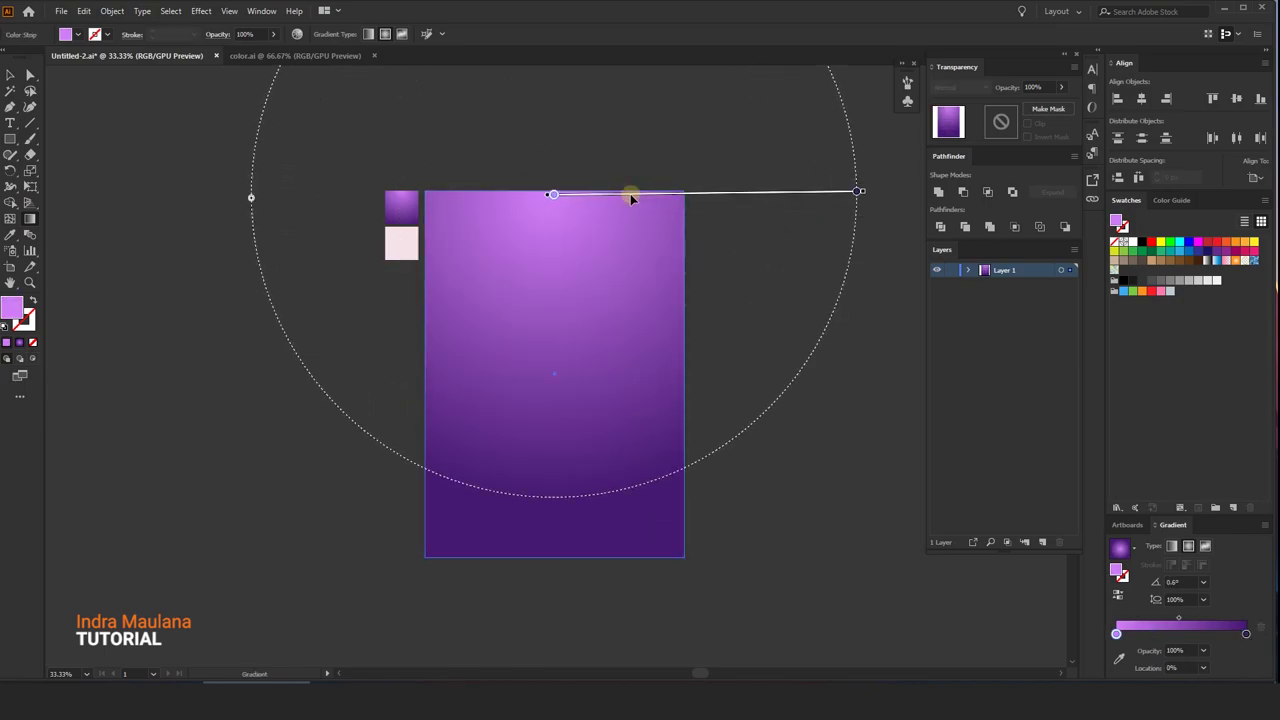
key("ctrl+minus")
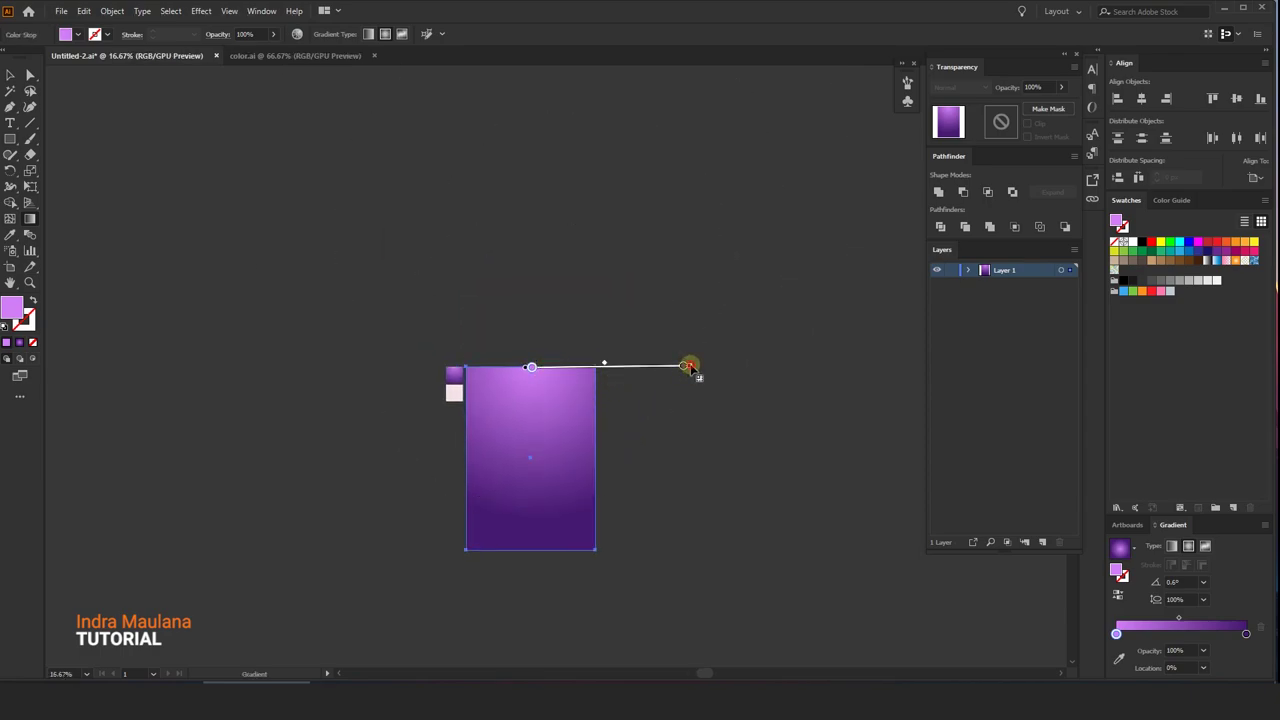
mouse_move(692, 364)
left_mouse_down()
mouse_move(589, 523)
mouse_move(517, 554)
left_mouse_up()
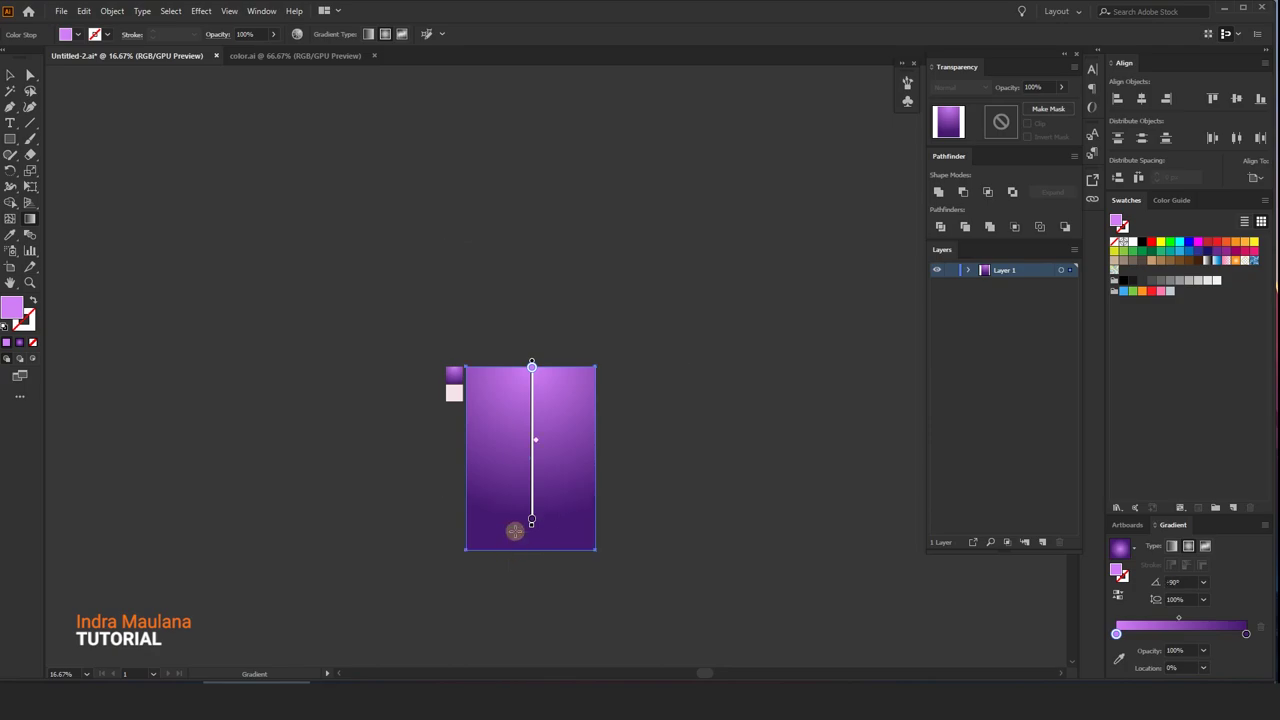
left_click_drag(532, 408, 528, 419)
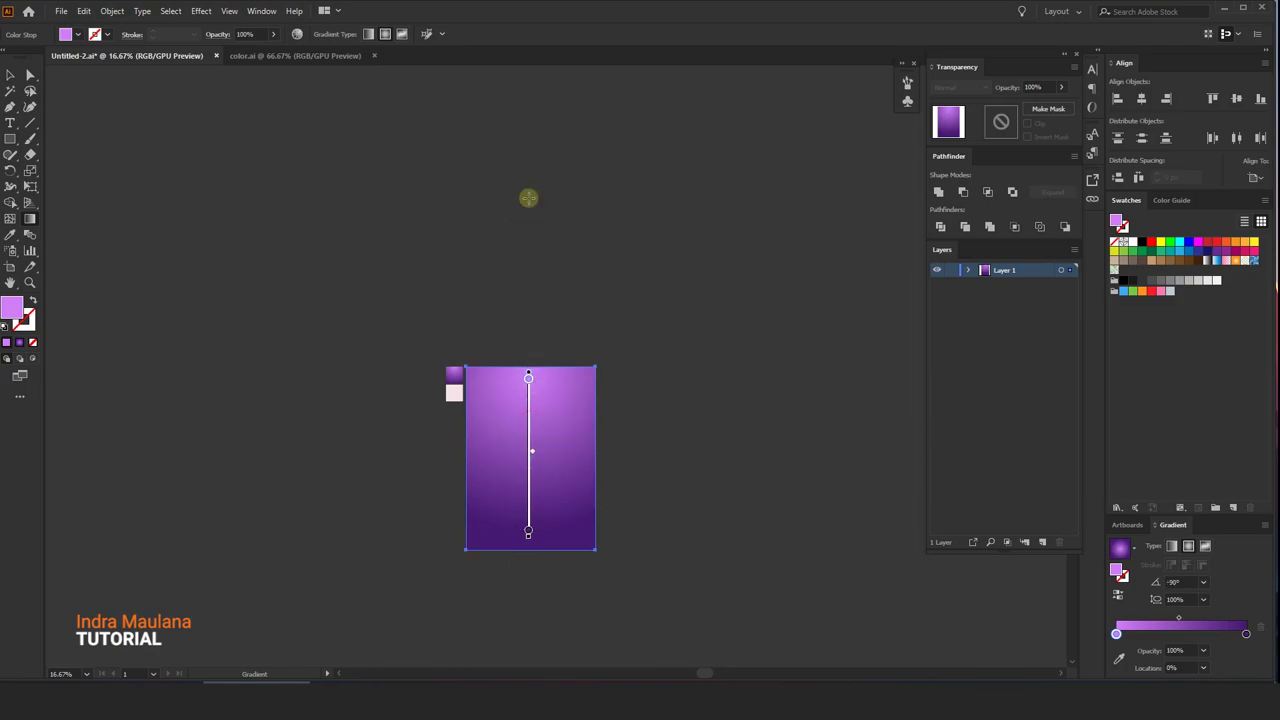
- Tune the gradient's light area, remove stray stops, and extend it to the bottom edge
left_click(533, 452)
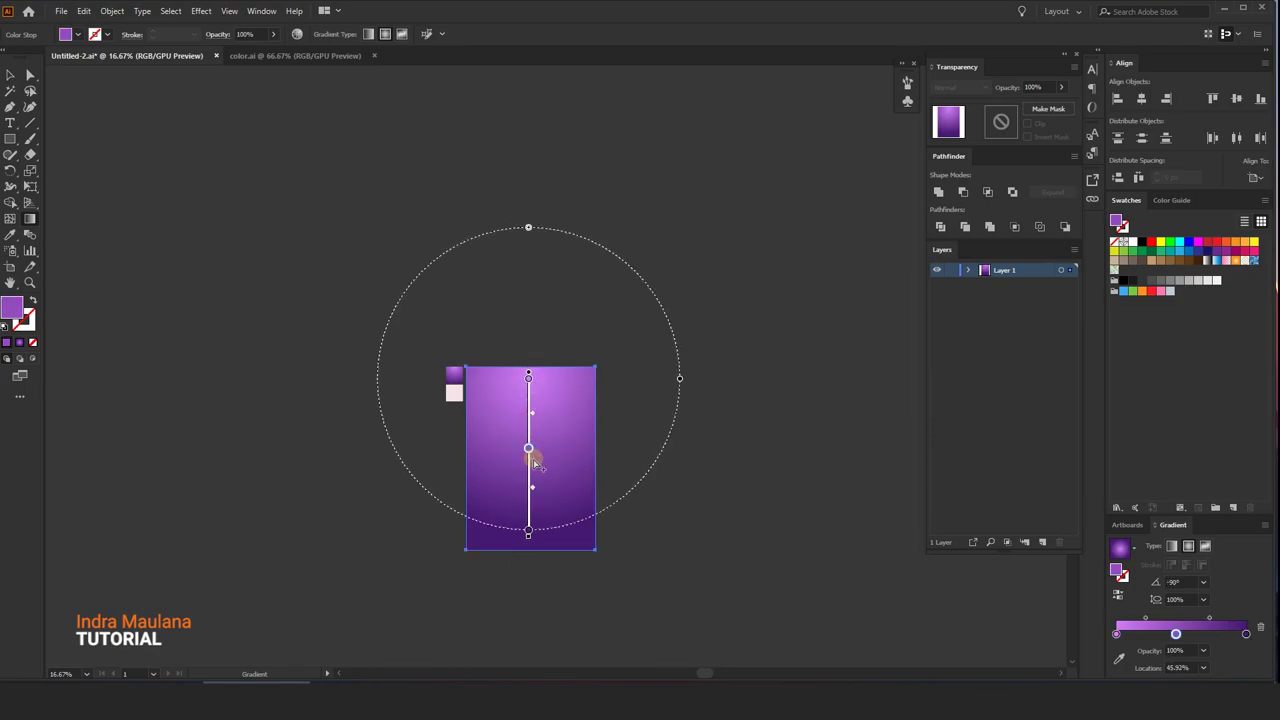
key("ctrl+z")
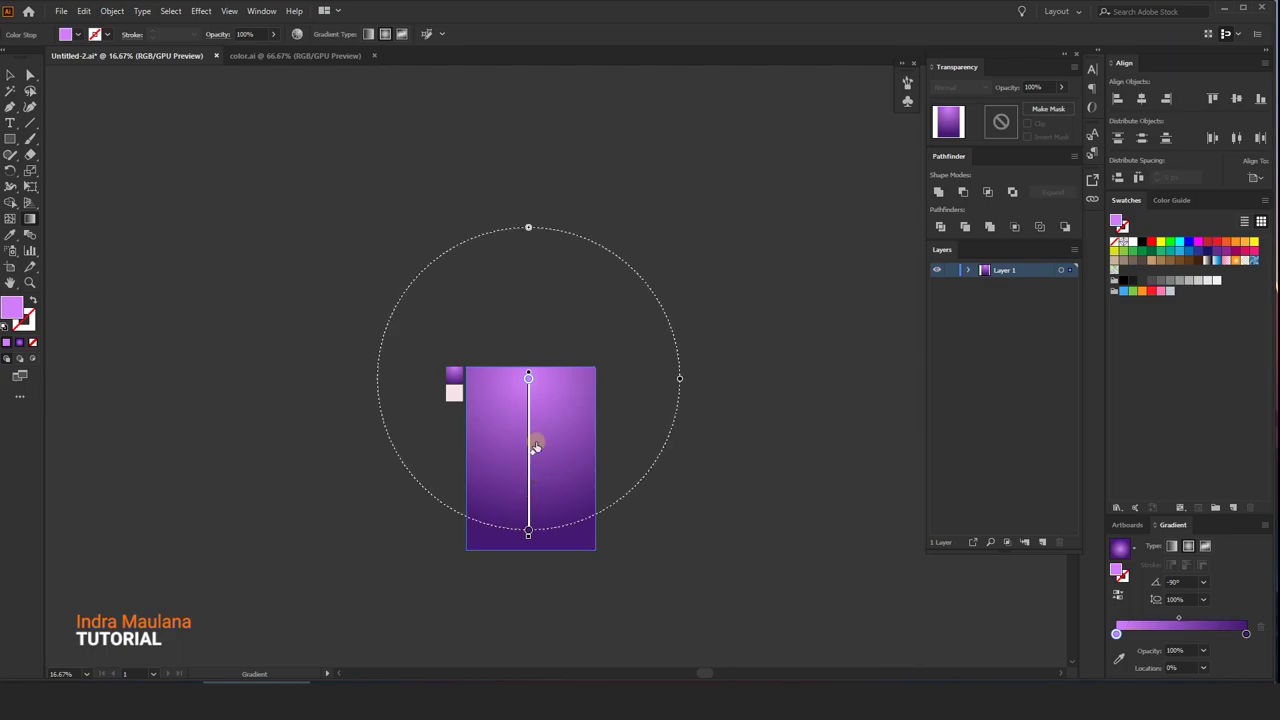
left_click_drag(535, 417, 532, 413)
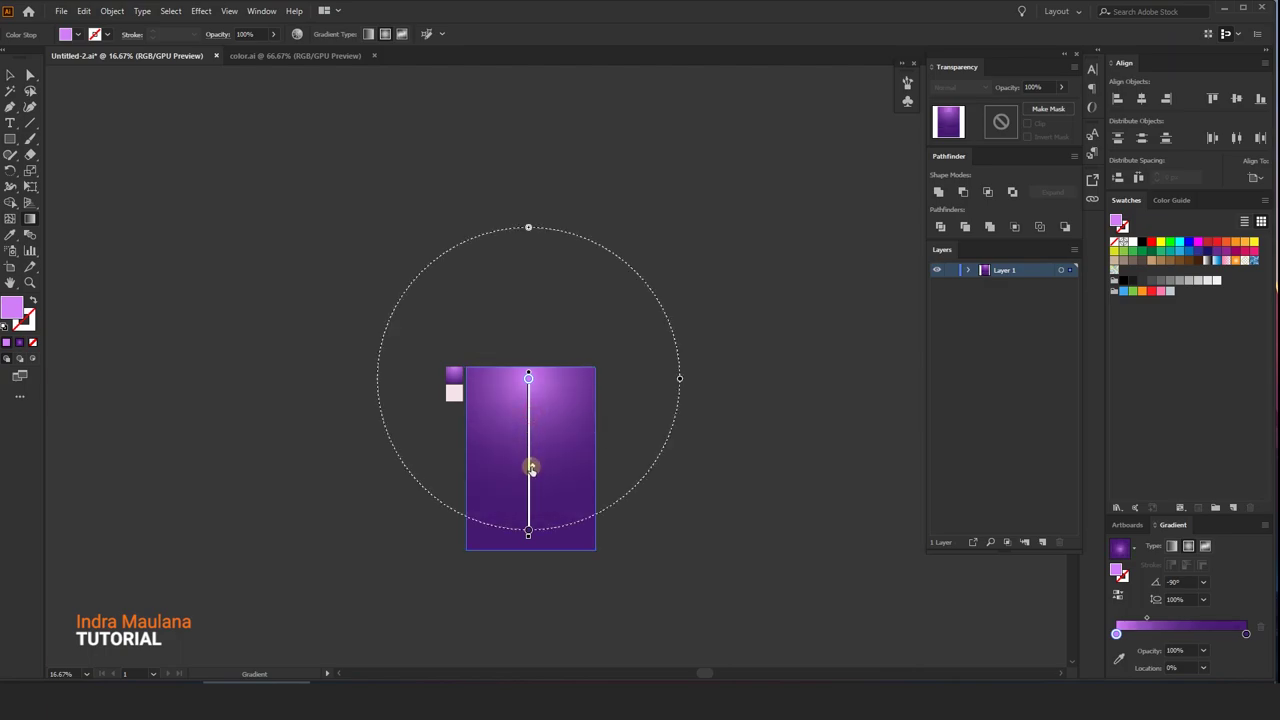
left_click_drag(531, 468, 532, 474)
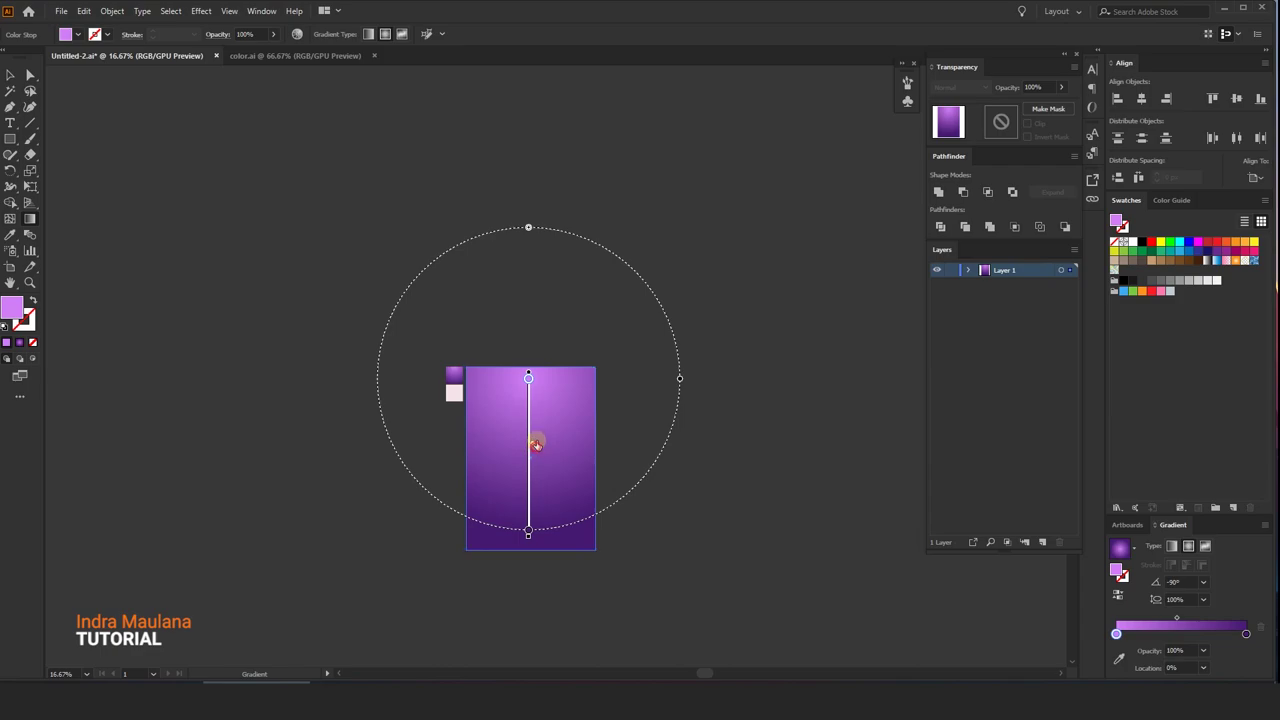
left_click(531, 414)
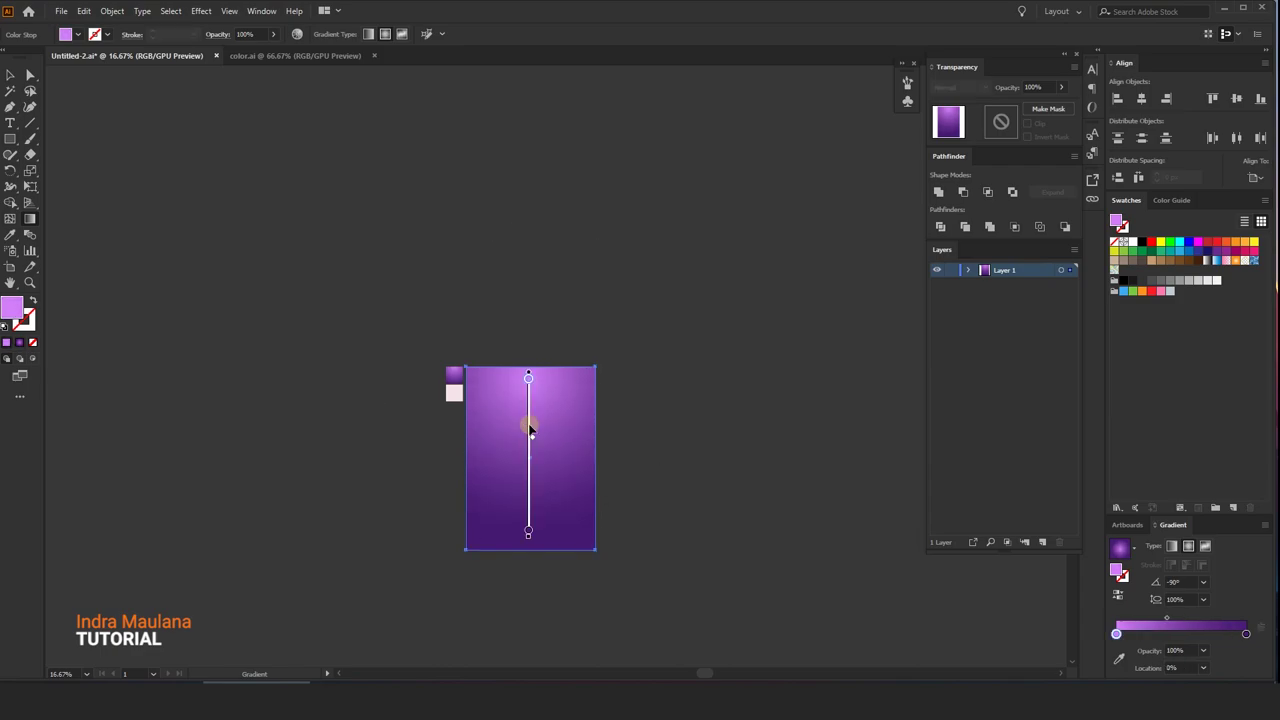
key("Delete")
left_click_drag(528, 530, 528, 544)
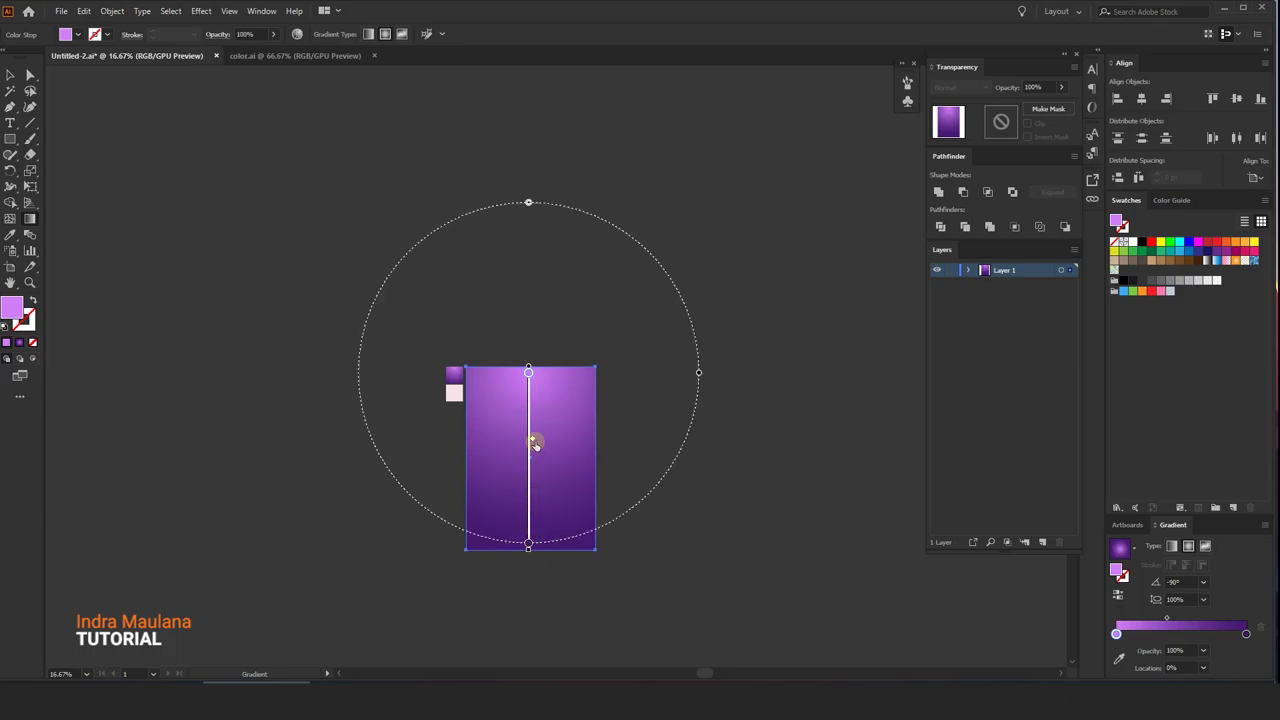
left_click(13, 76)
left_click(500, 234)
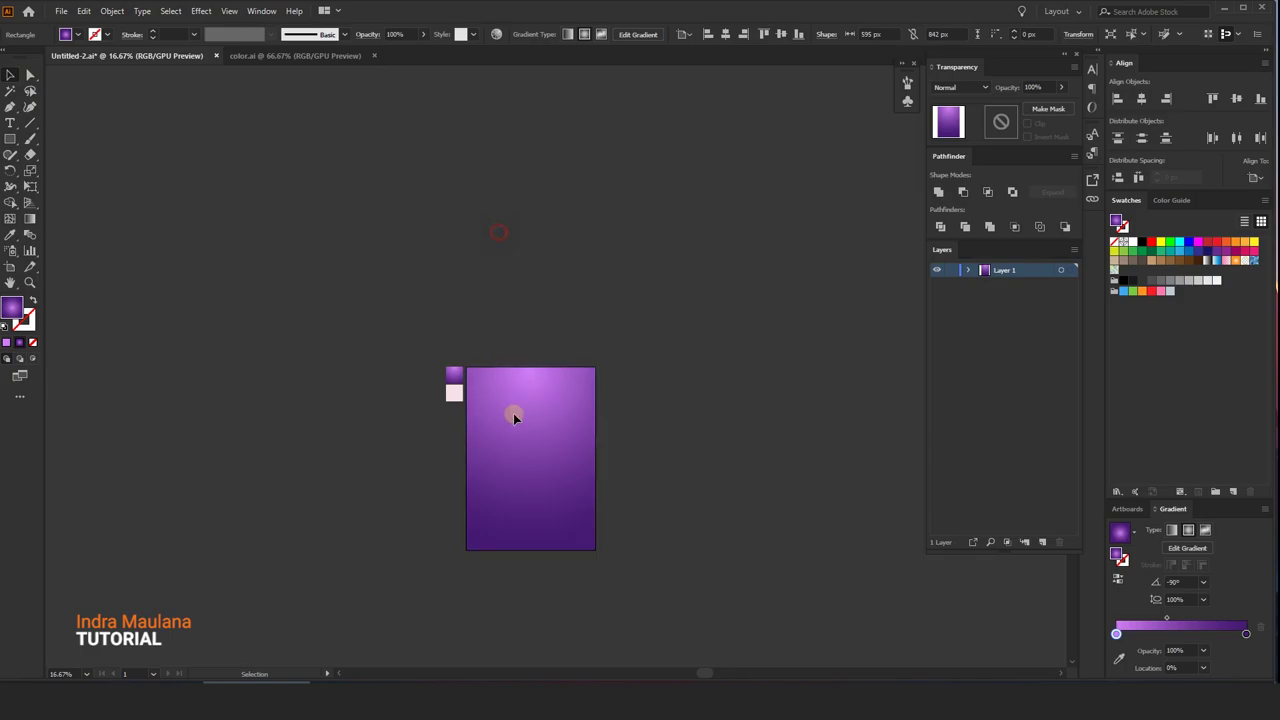
key("ctrl+equal")
- Lock the background rectangle with Object > Lock > Selection
left_click(541, 347)
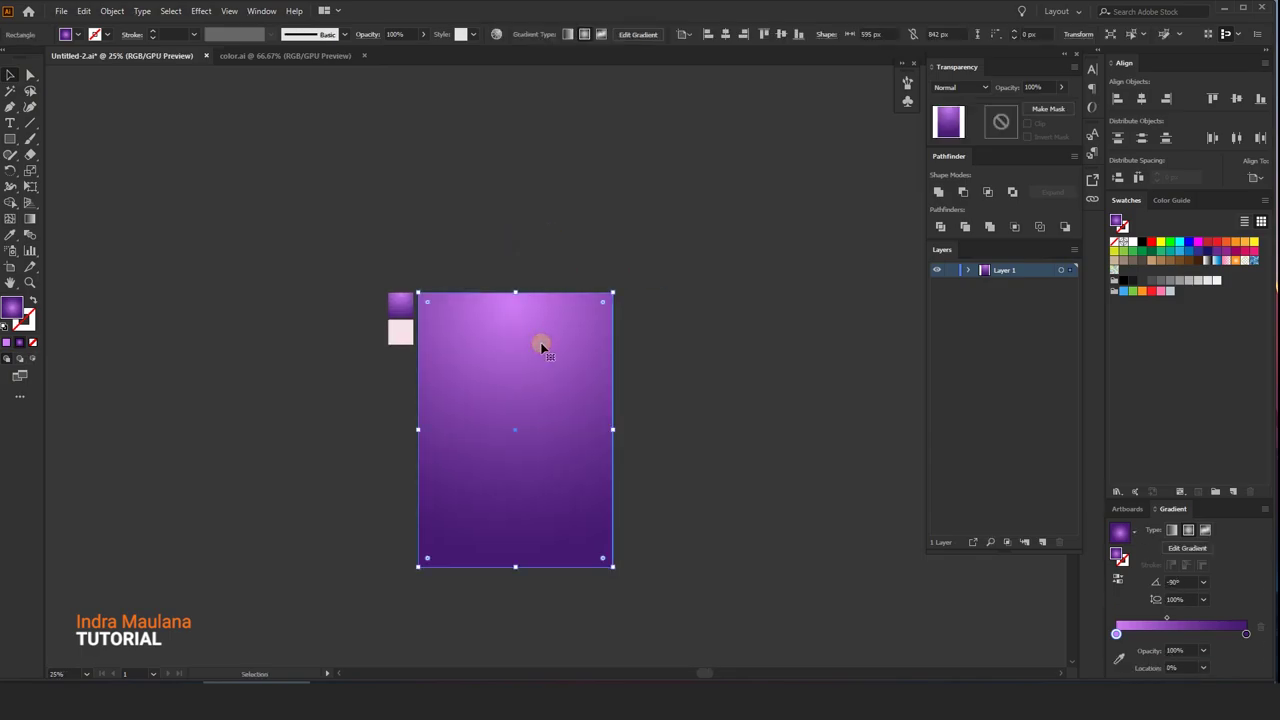
left_click(85, 11)
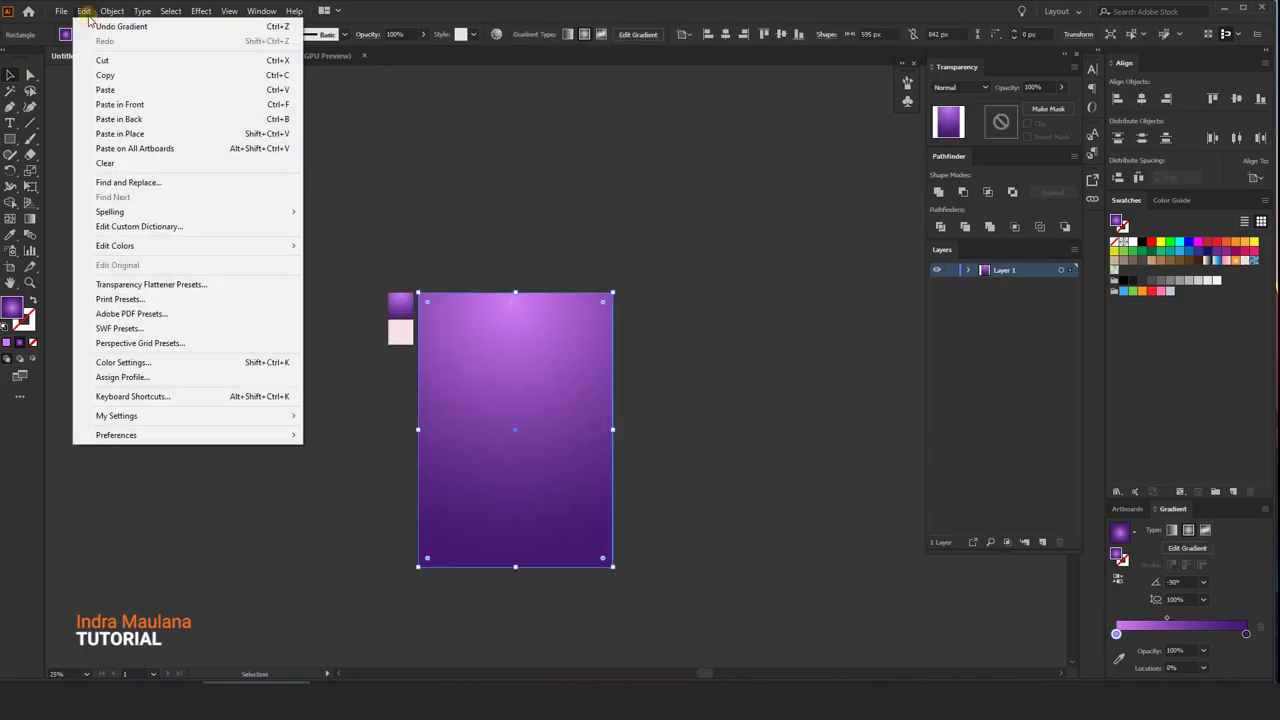
left_click(85, 11)
mouse_move(190, 104)
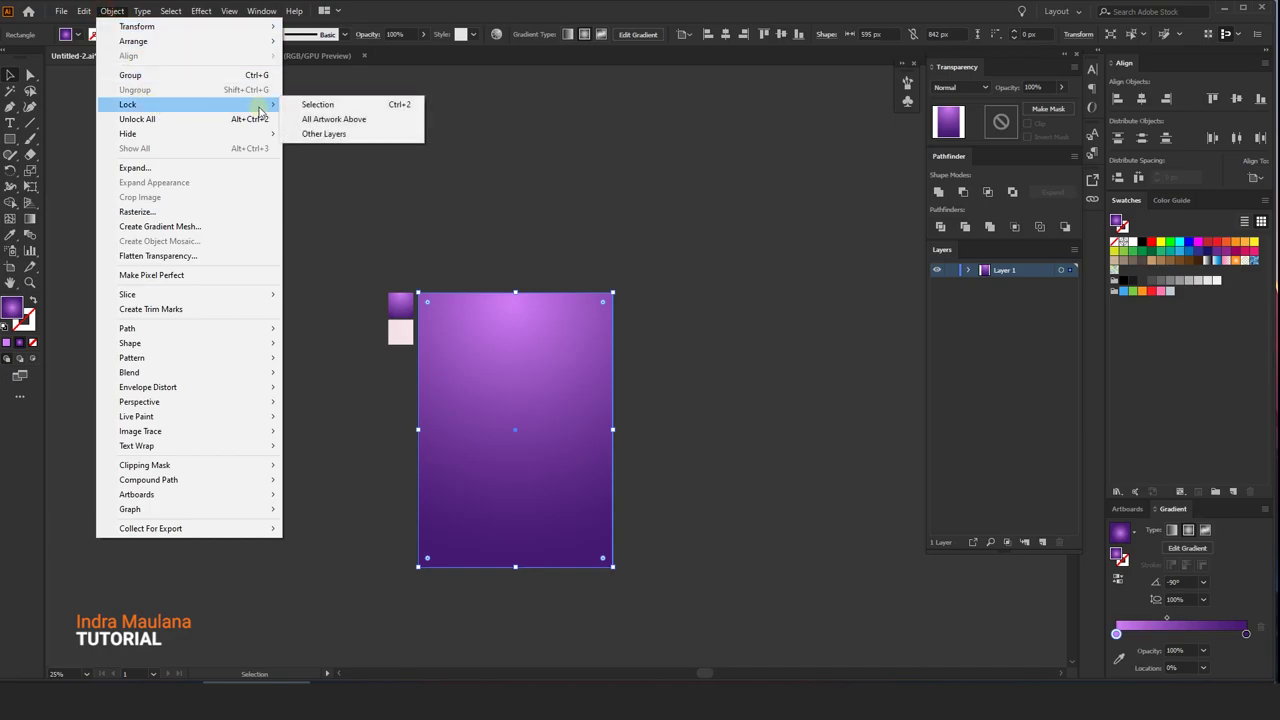
left_click(298, 105)
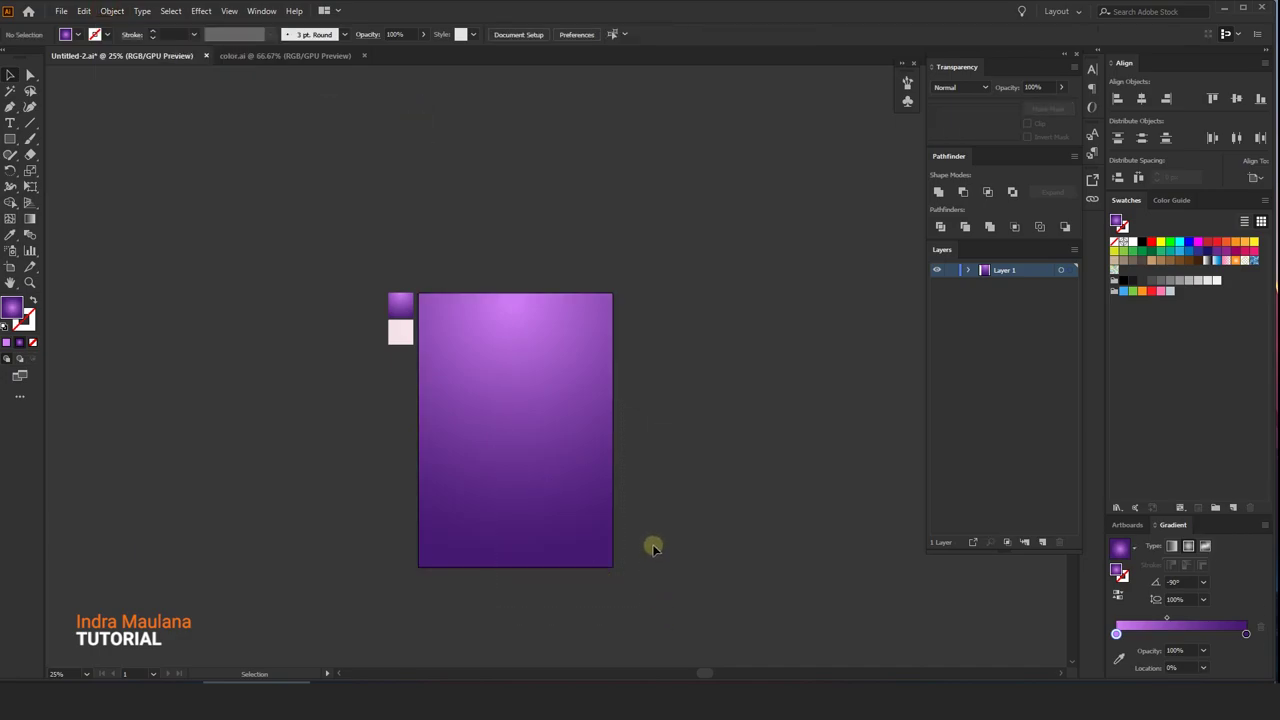
- Rename Layer 1 to BG and lock the layer
scroll(646, 400, "up", 1)
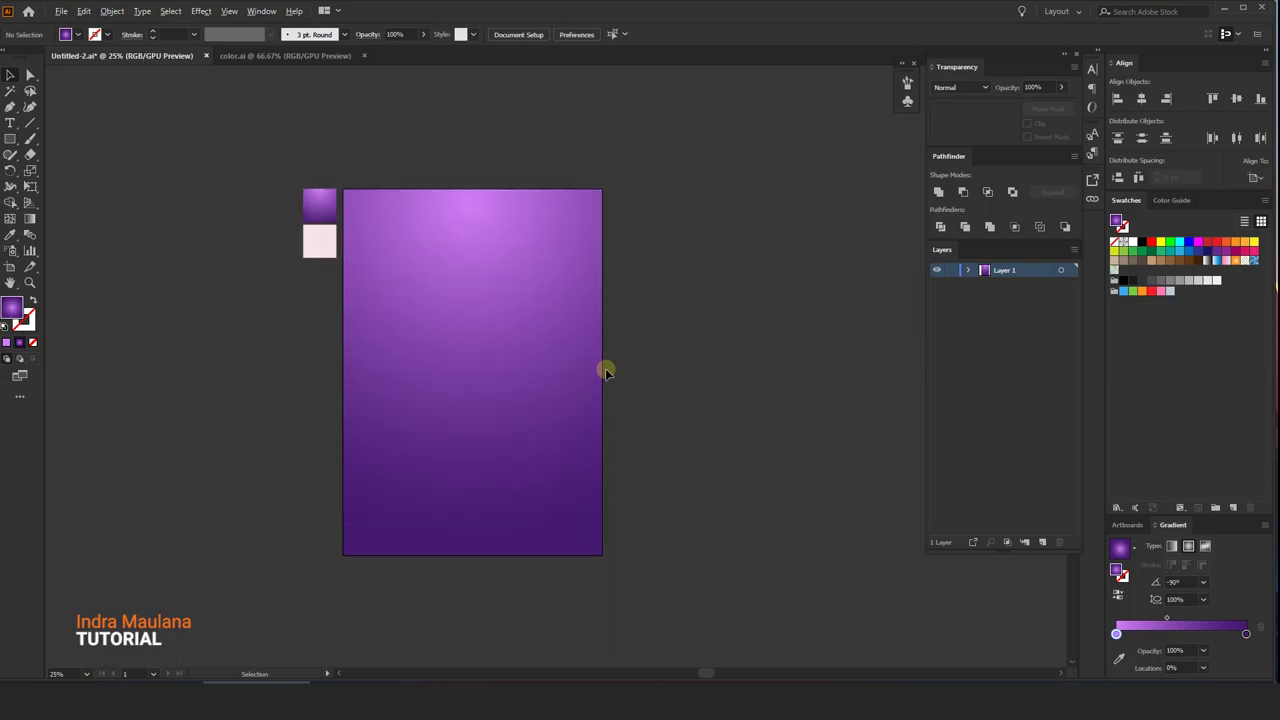
double_click(997, 276)
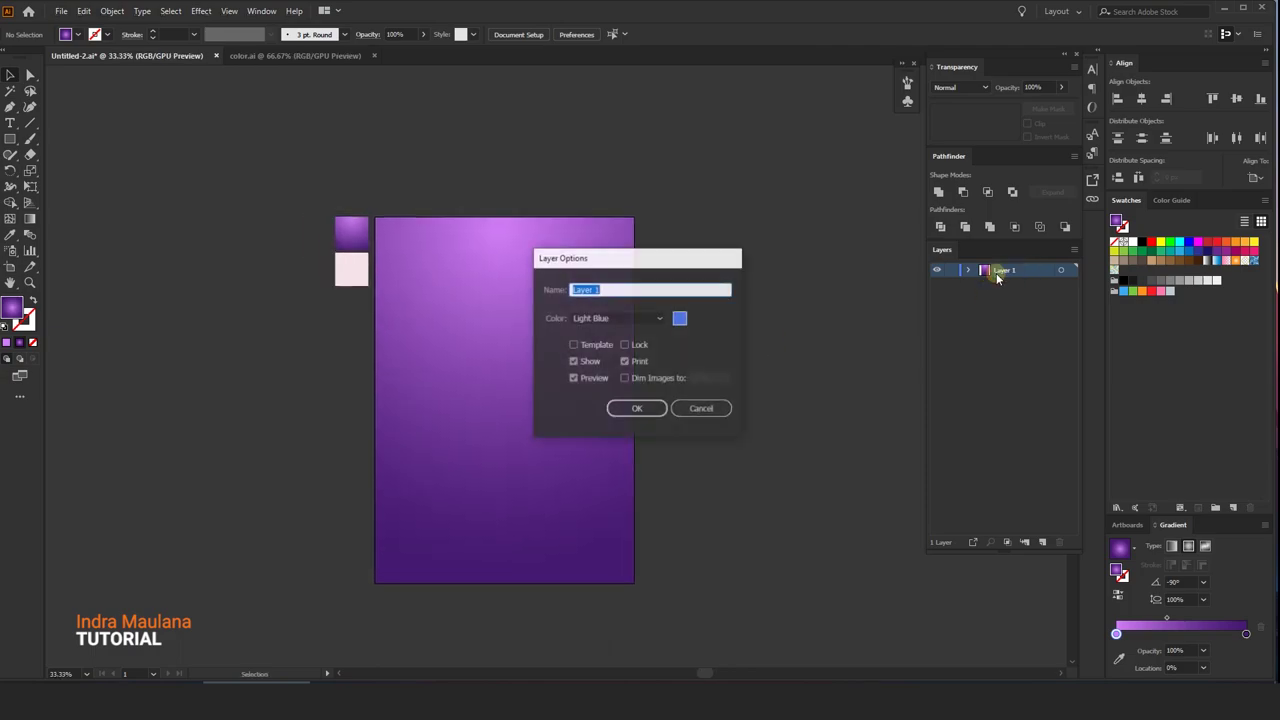
type("BG")
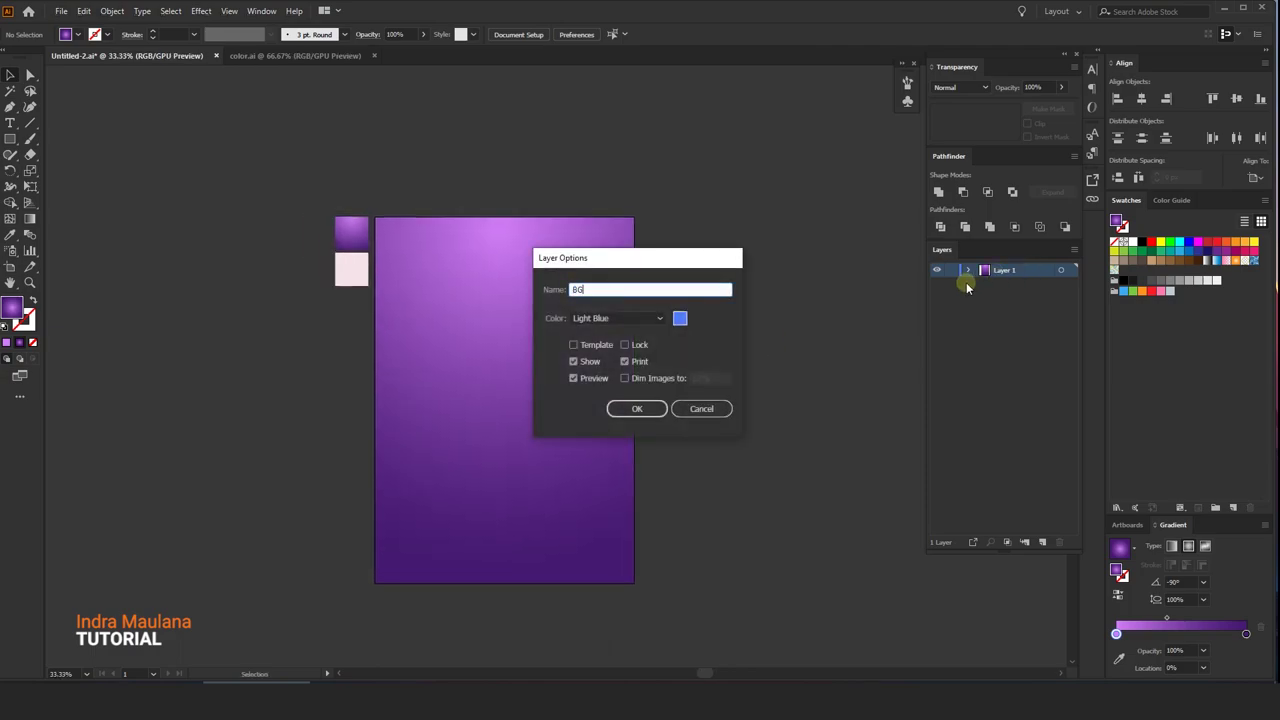
key("Return")
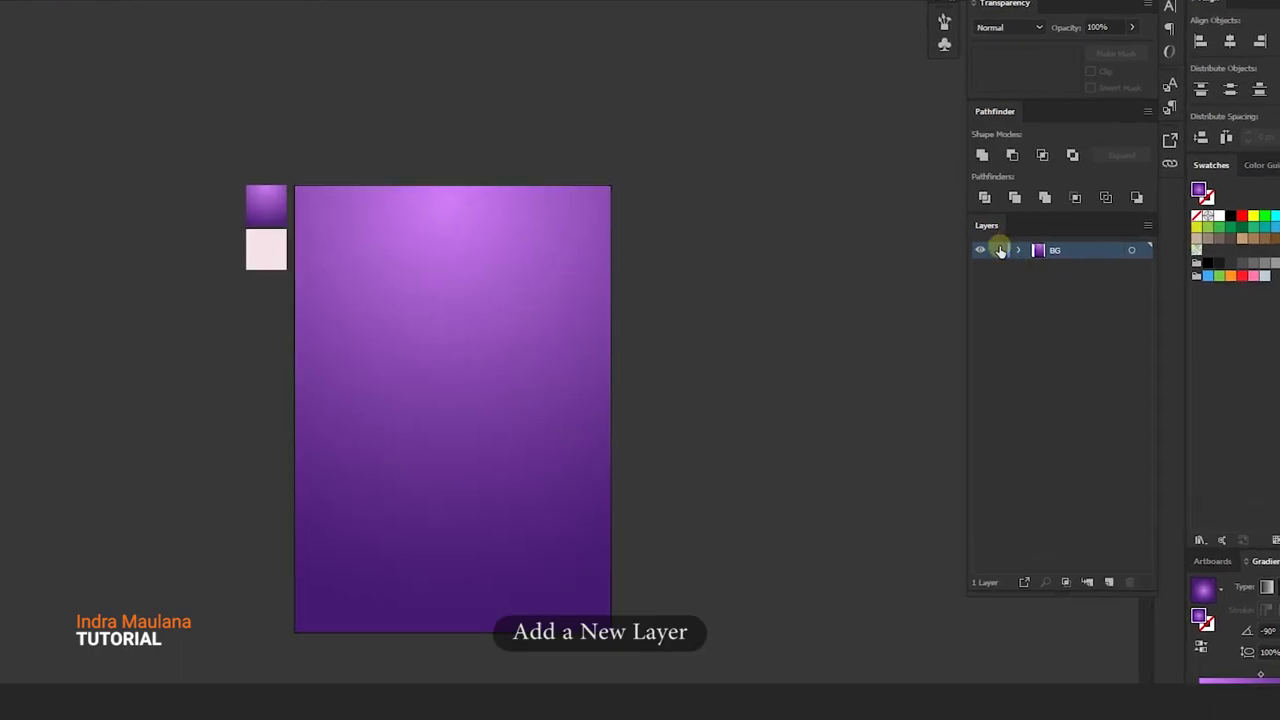
left_click(998, 250)
- Add a new layer above BG named Element
left_click(1109, 582)
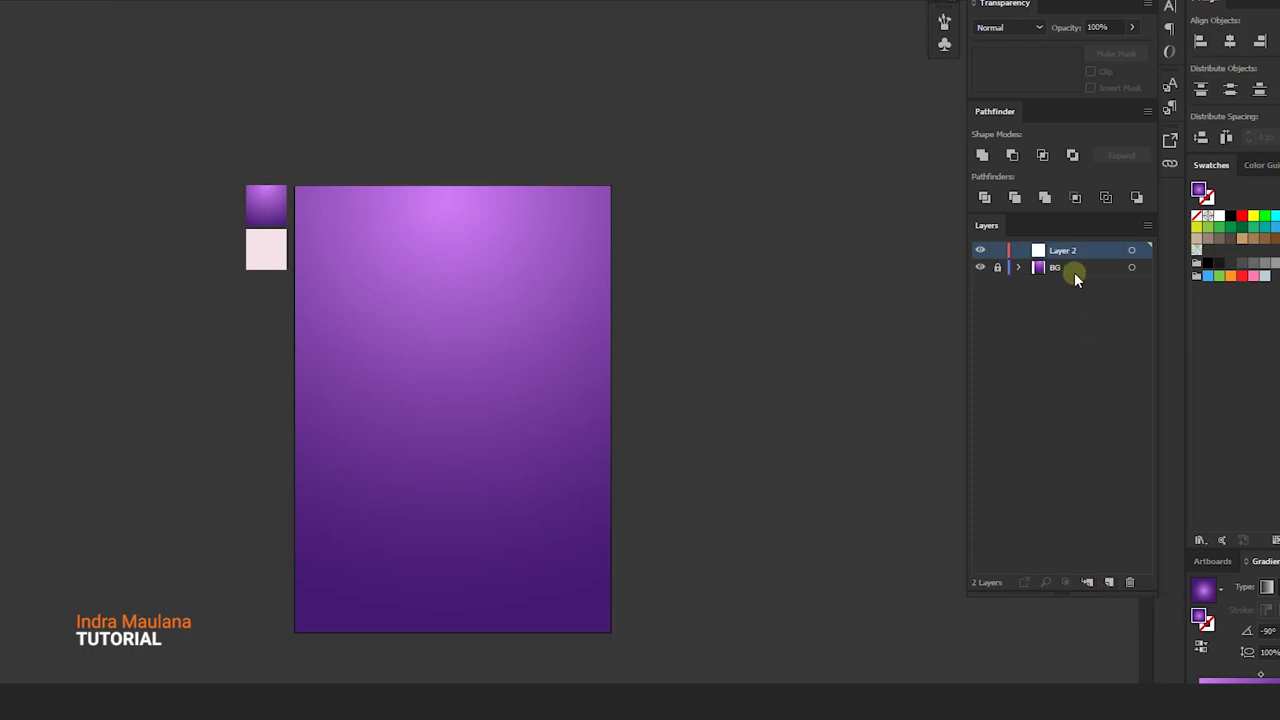
double_click(1060, 251)
type("Element")
left_click(1062, 256)
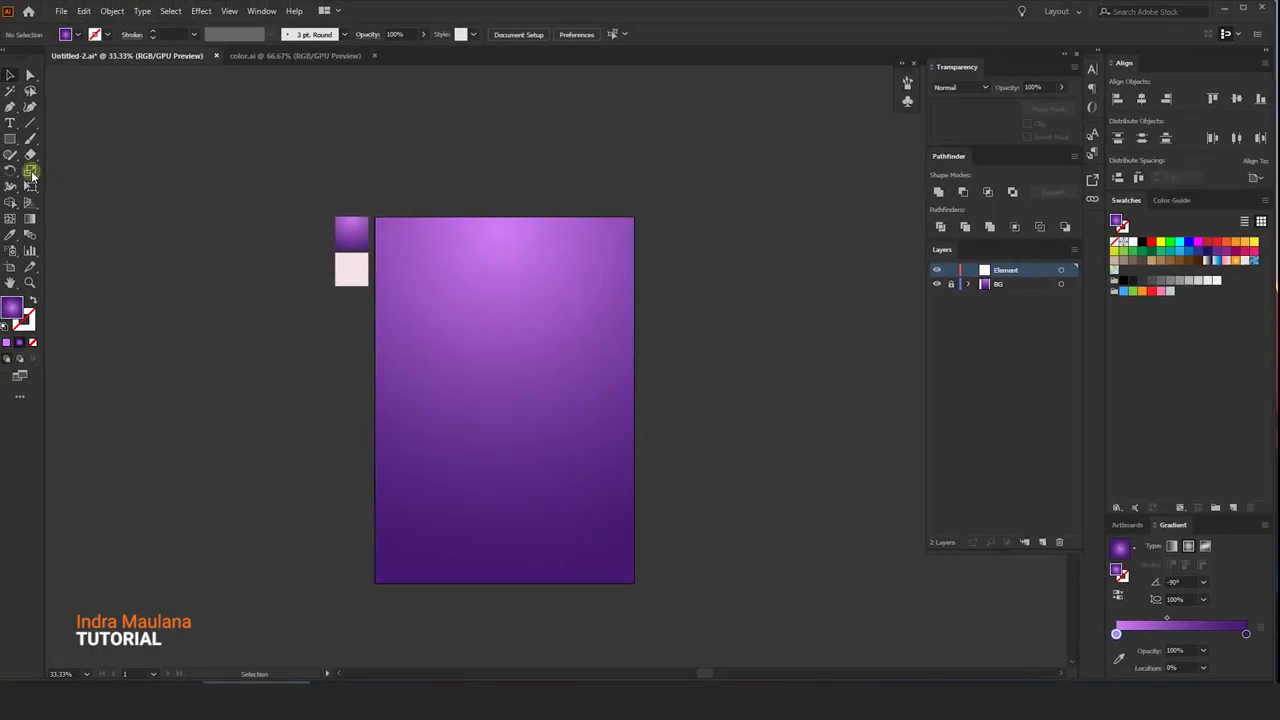
- Draw a 450 × 450 px centred circle and fill it with sampled pale pink F6E2E8
left_click_drag(12, 145, 50, 169)
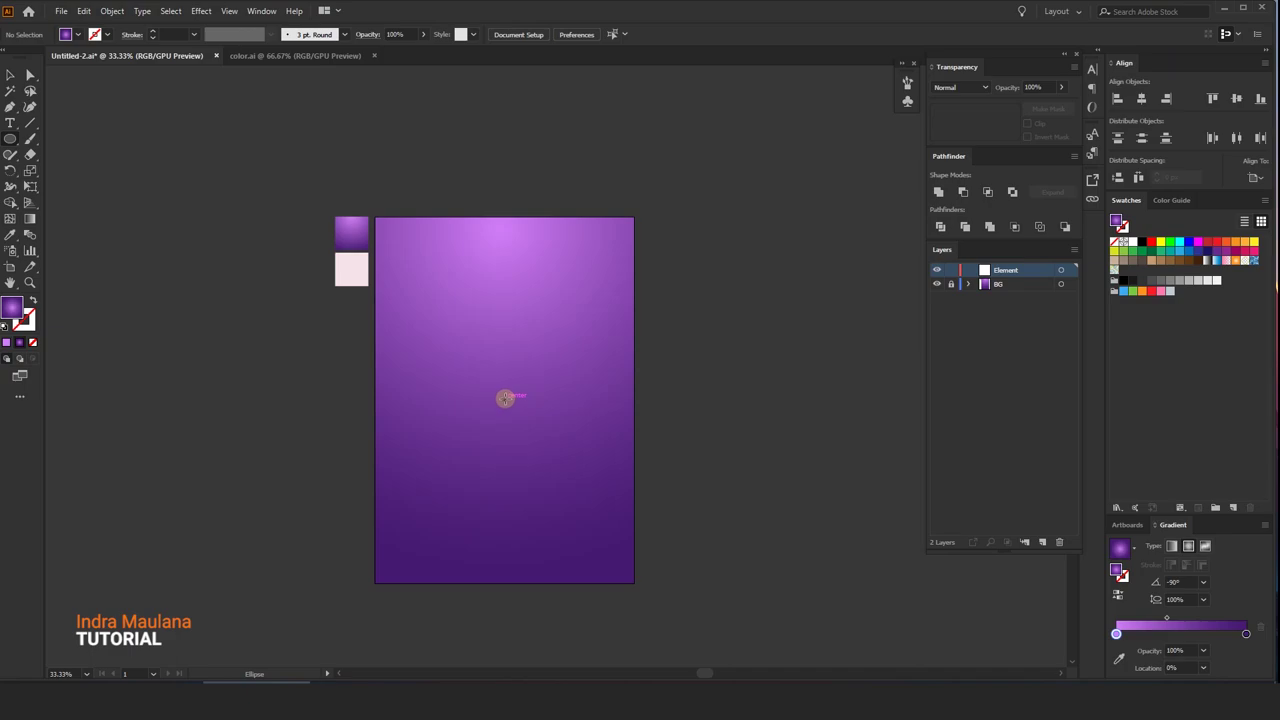
left_click_drag(505, 398, 601, 478)
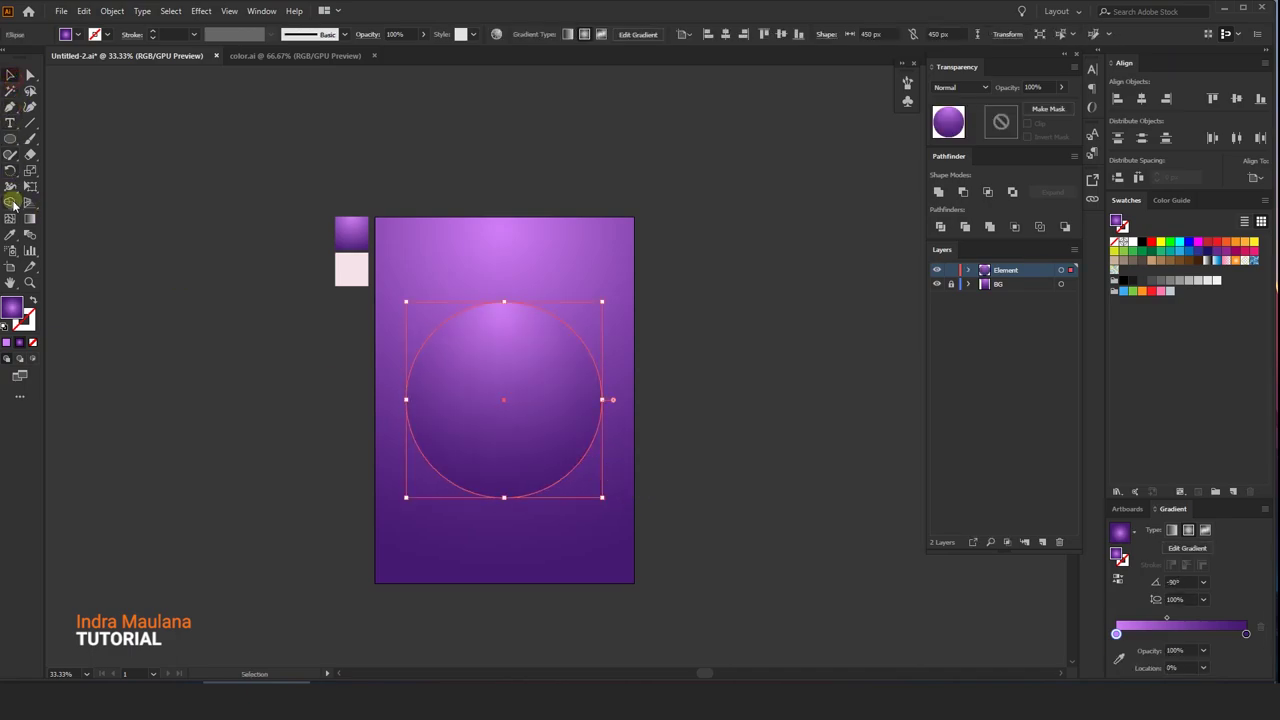
left_click(10, 234)
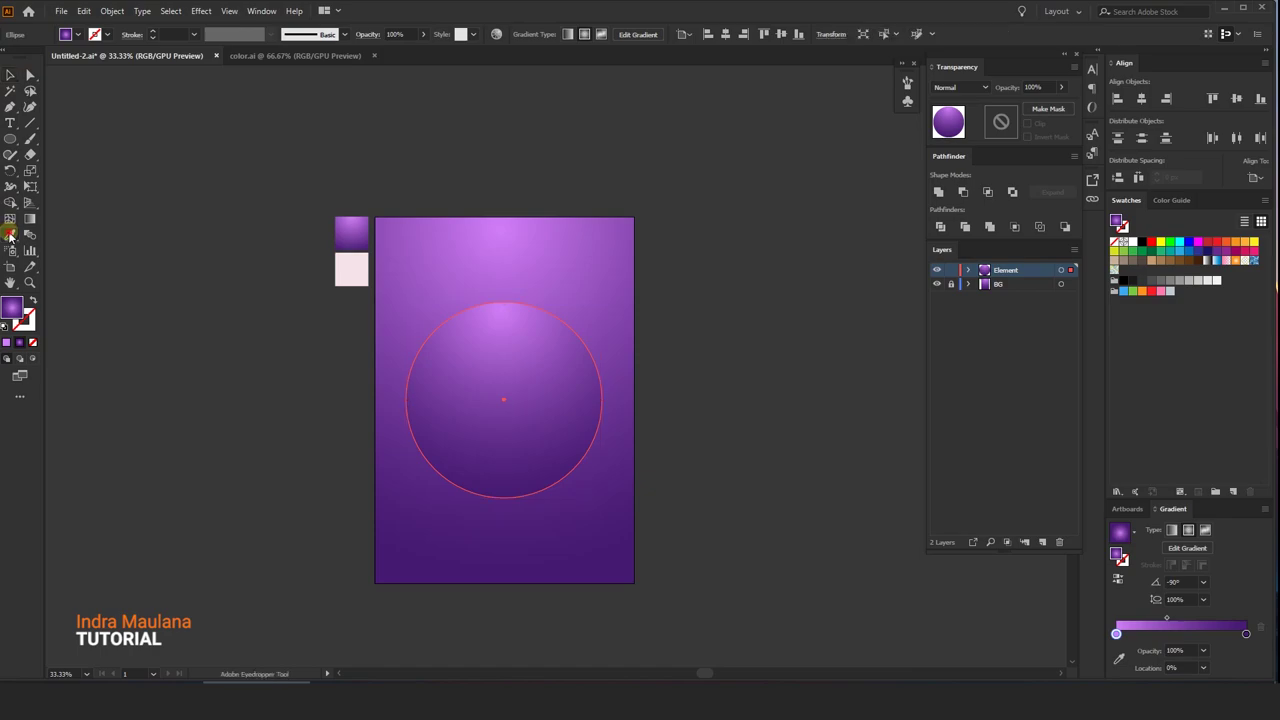
left_click(350, 266)
double_click(16, 307)
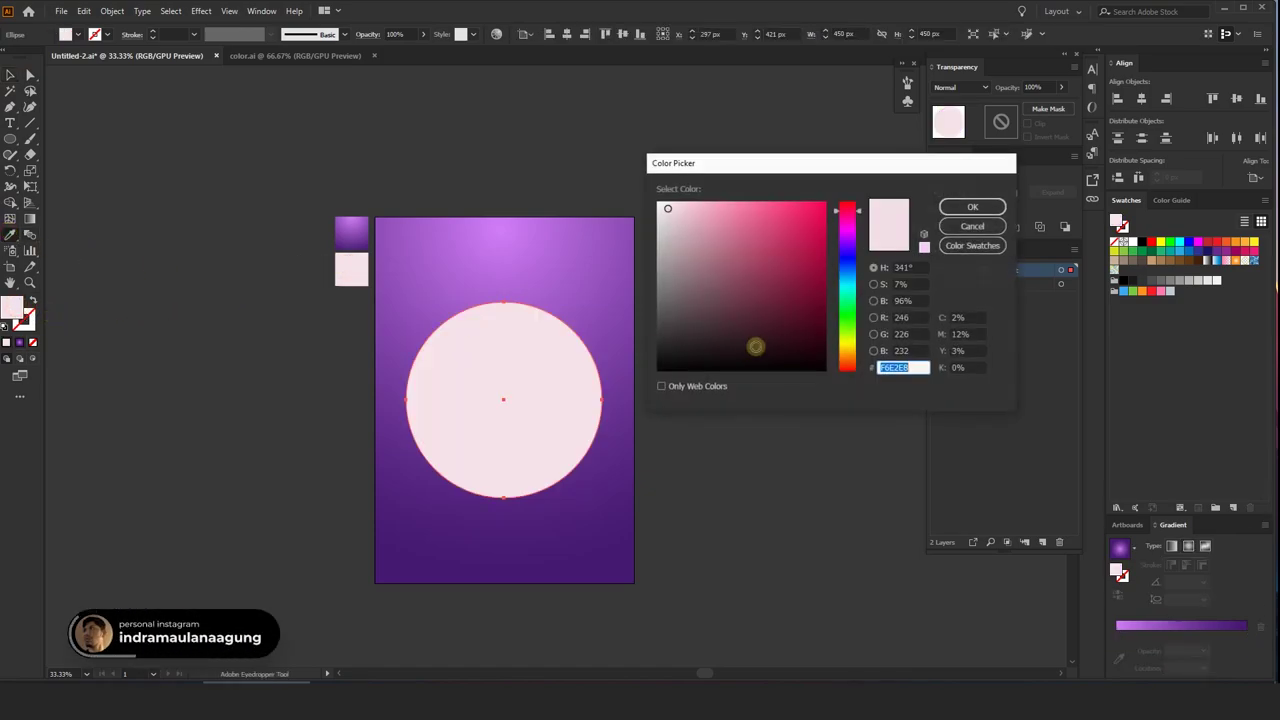
left_click(955, 207)
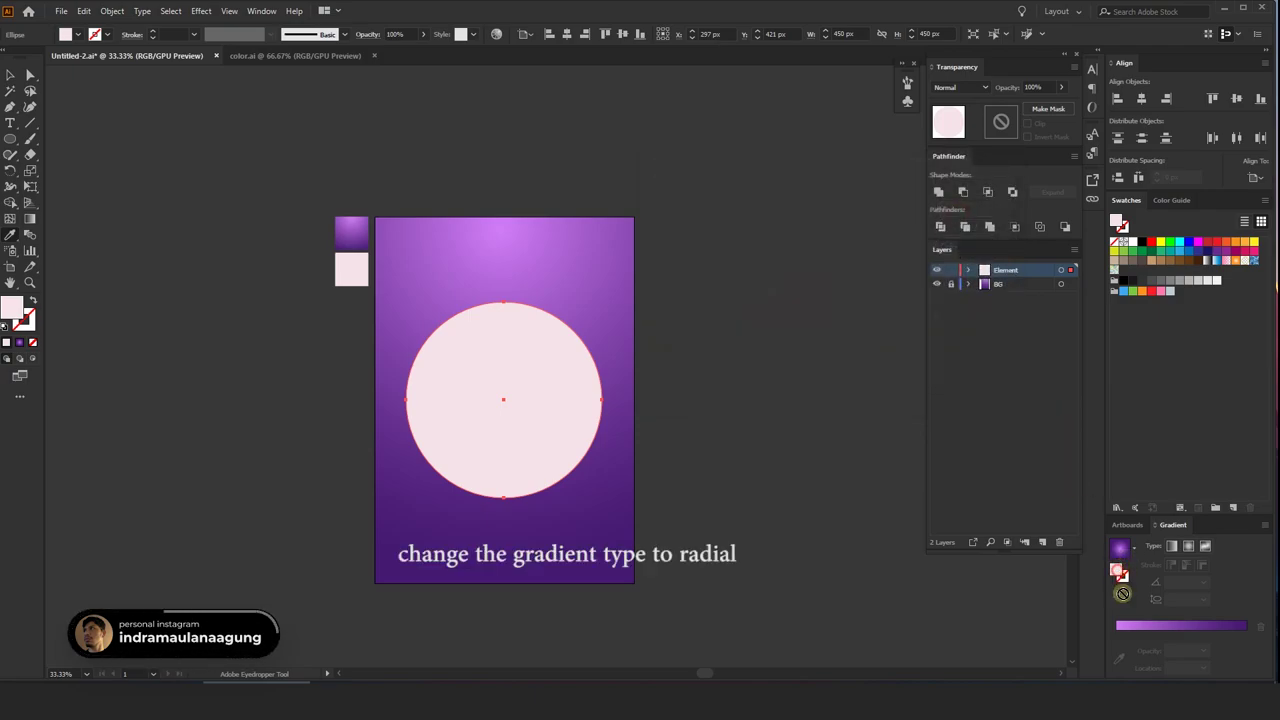
- Apply a radial gradient, delete the extra stop, and make the end stop the pink sample
left_click(1119, 548)
left_click(1117, 634)
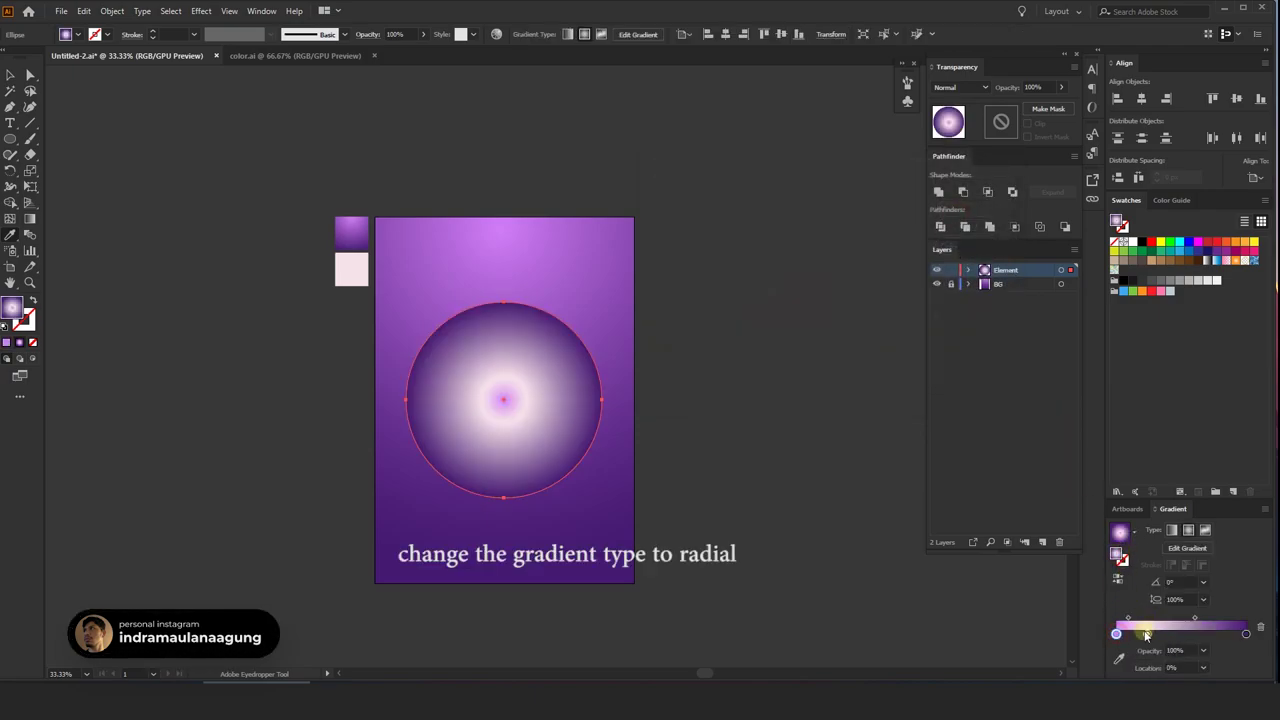
left_click(1262, 627)
left_click(1149, 635)
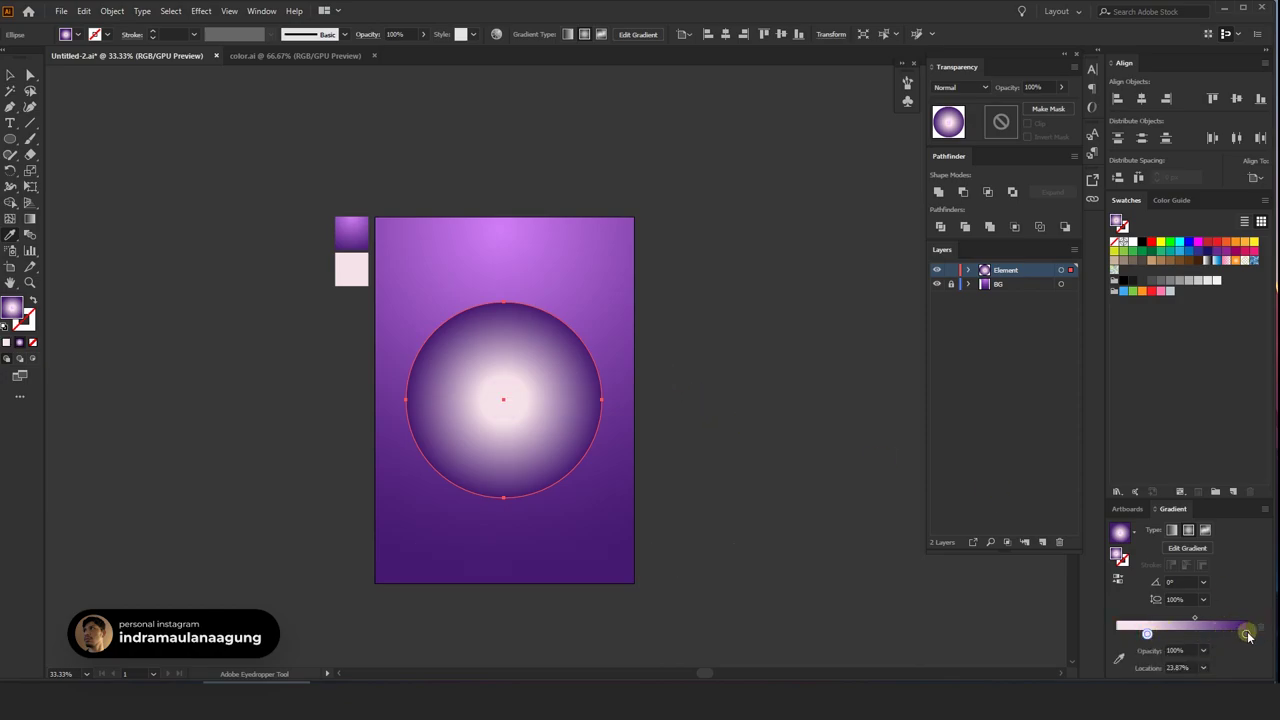
left_click(1246, 633)
left_click(1119, 658)
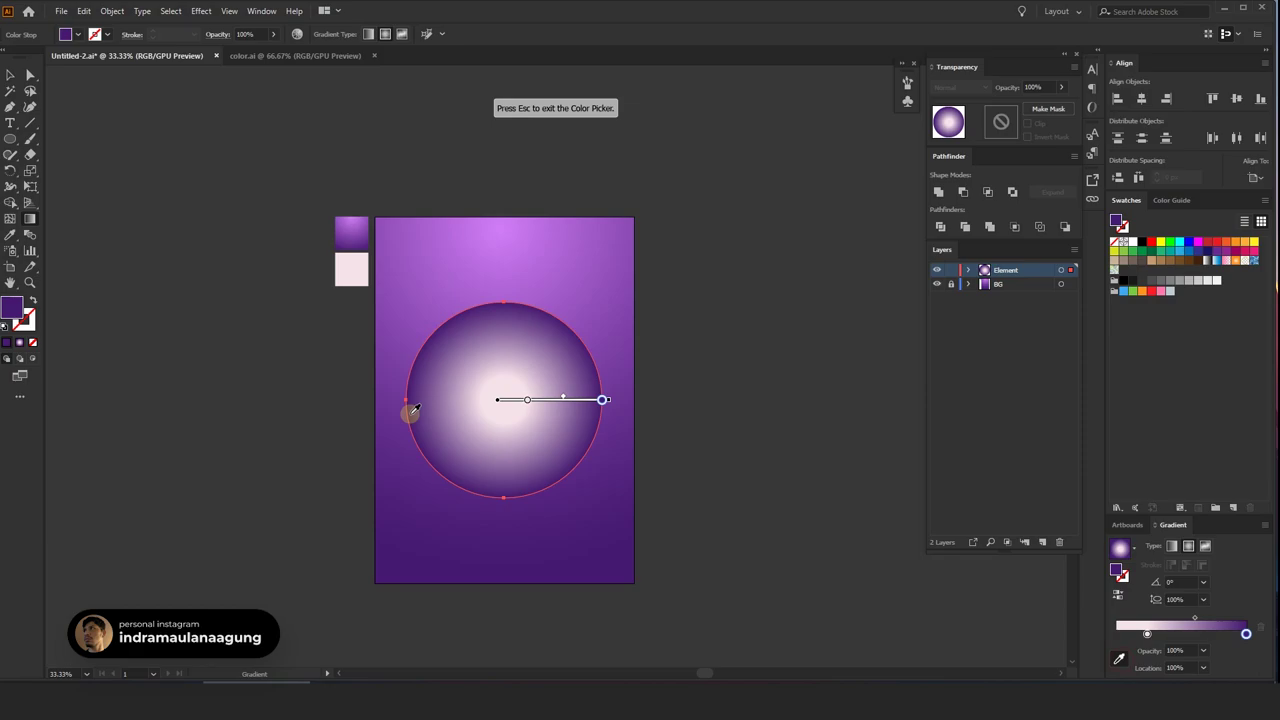
left_click(351, 265)
key("Escape")
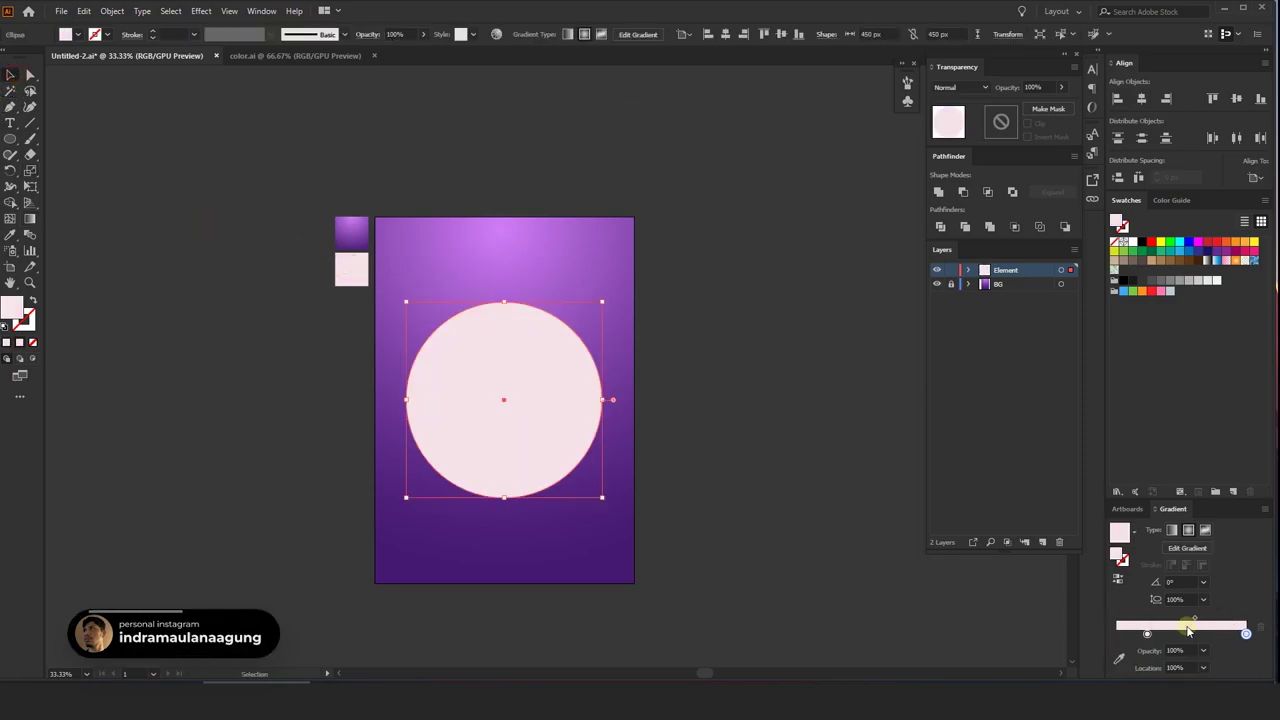
- Move the inner stop to the start and set its opacity to 0%
left_click_drag(1148, 634, 1116, 634)
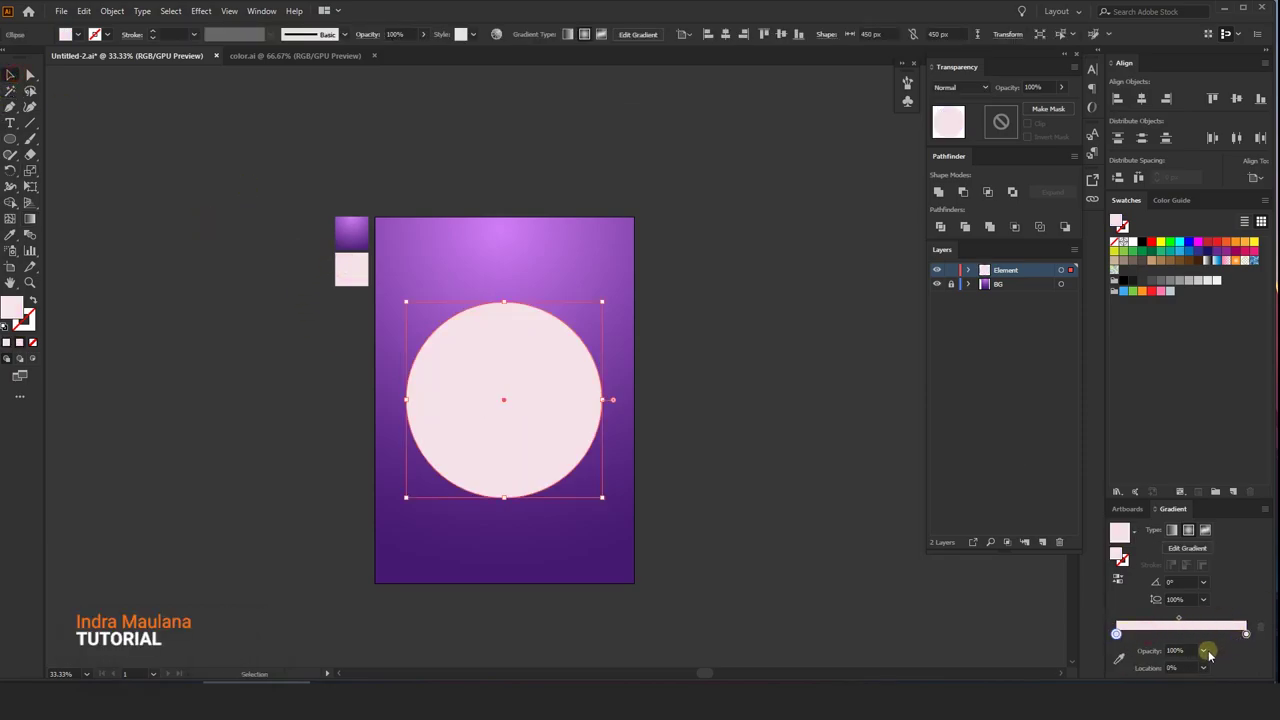
left_click(1208, 653)
left_click(1222, 489)
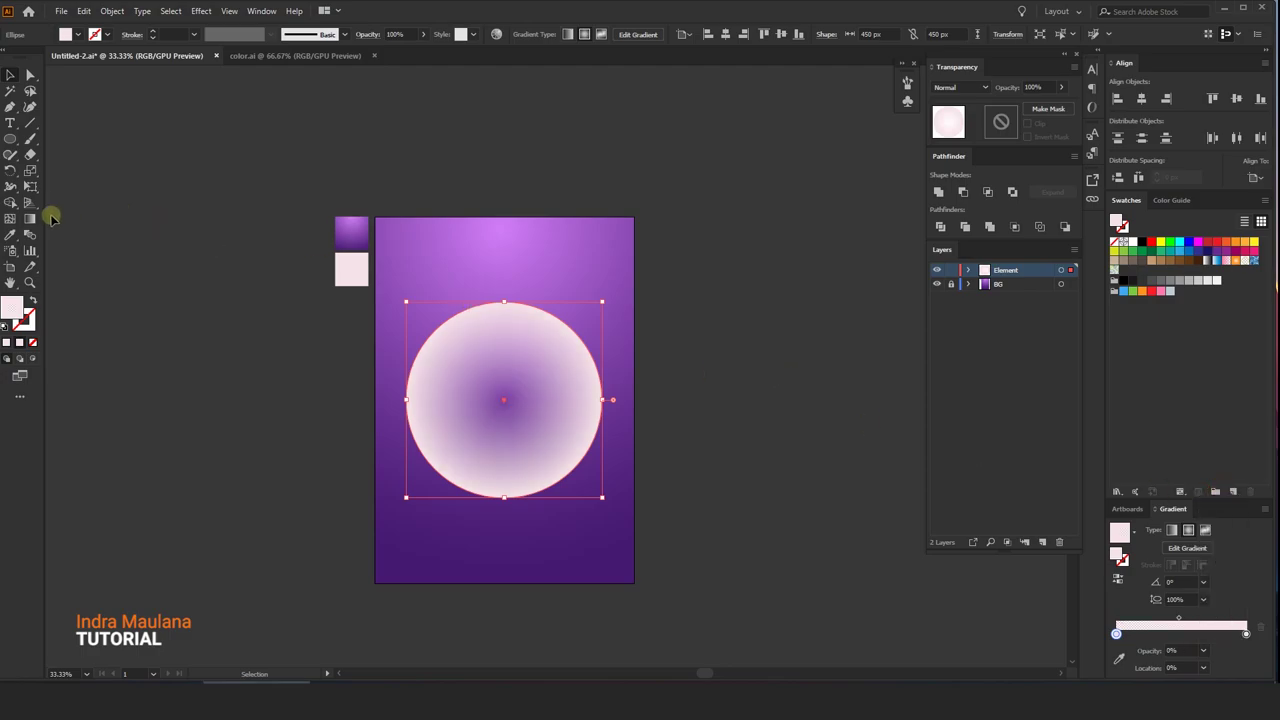
- Redirect the circle's radial gradient and recentre it near the circle's middle
left_click(26, 223)
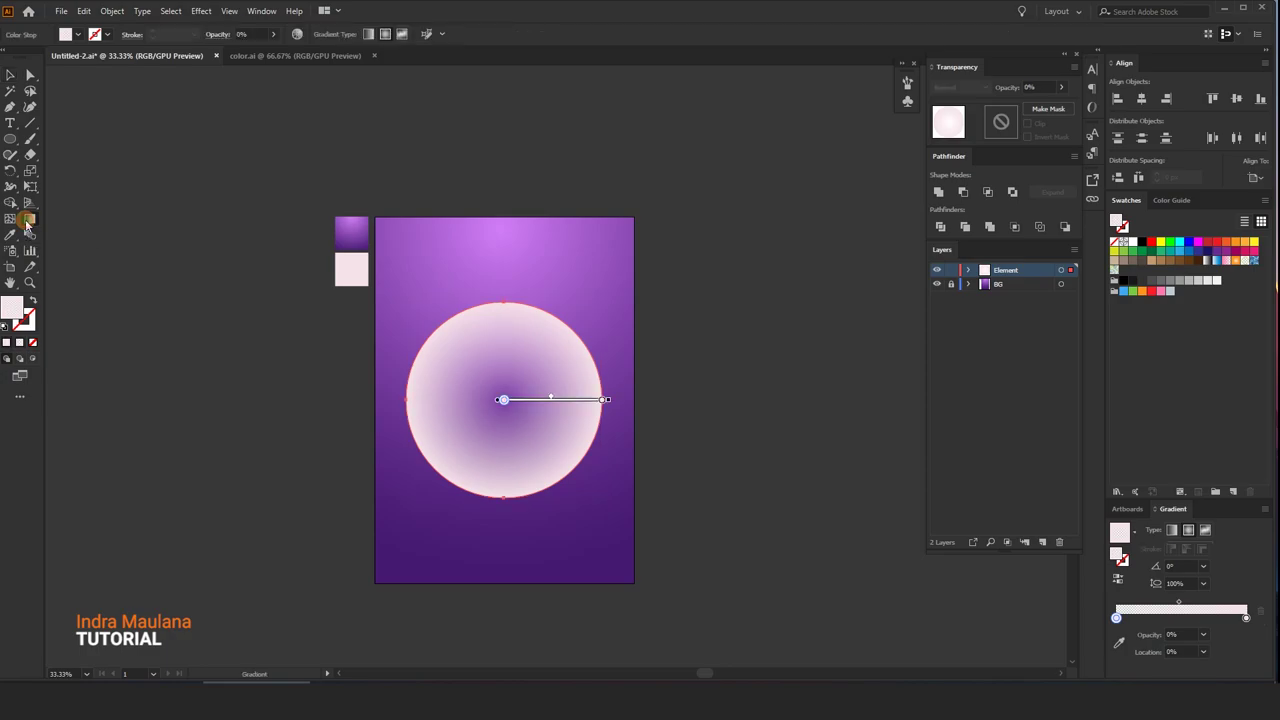
left_click_drag(503, 400, 542, 400)
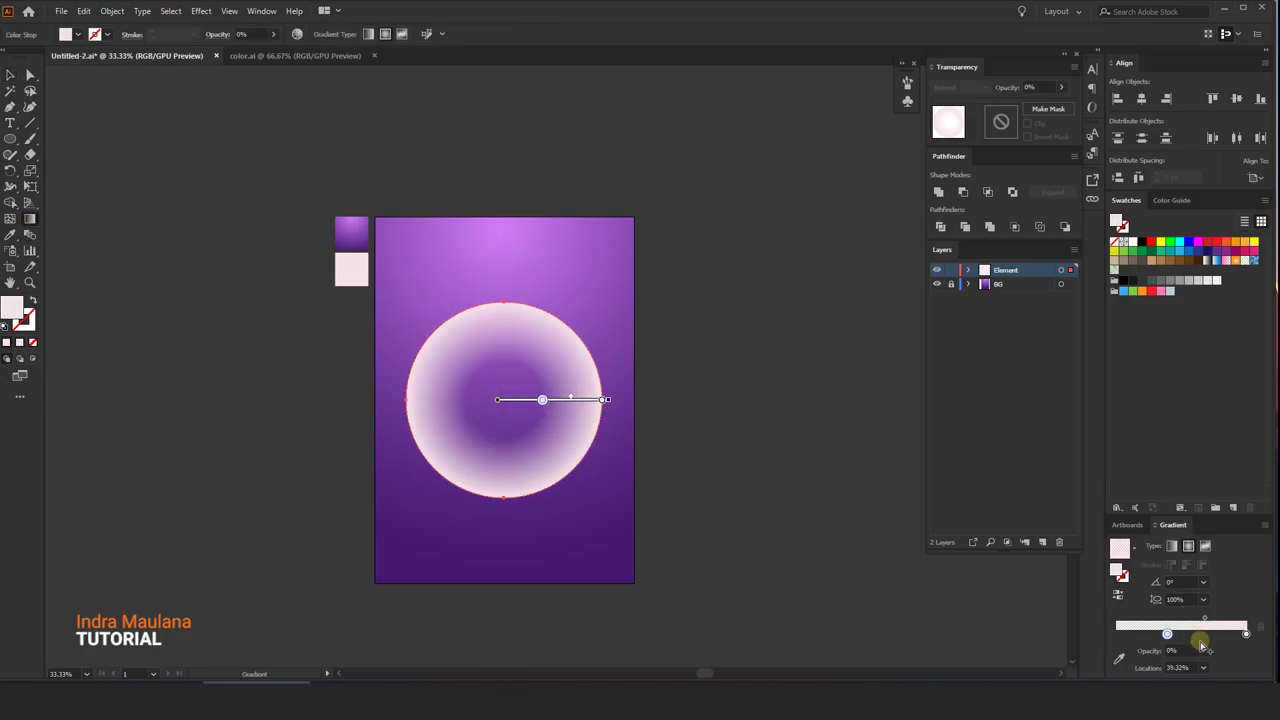
left_click_drag(498, 392, 503, 268)
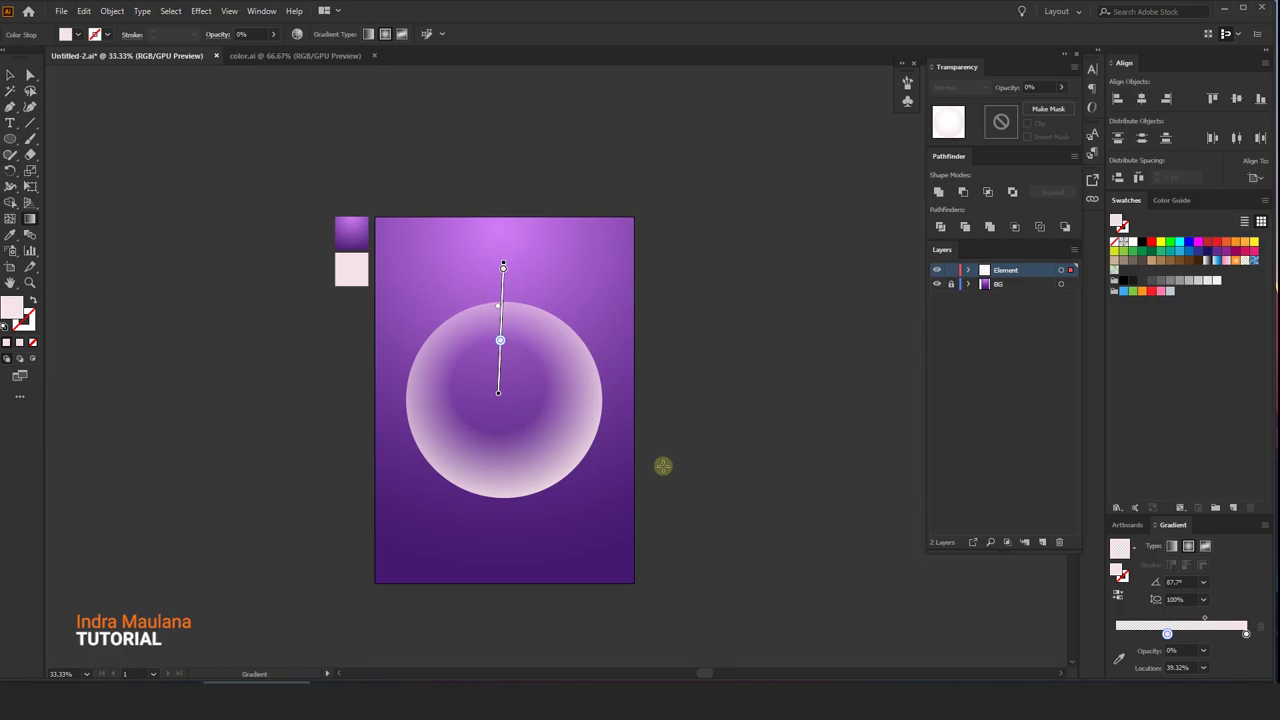
left_click_drag(501, 420, 500, 570)
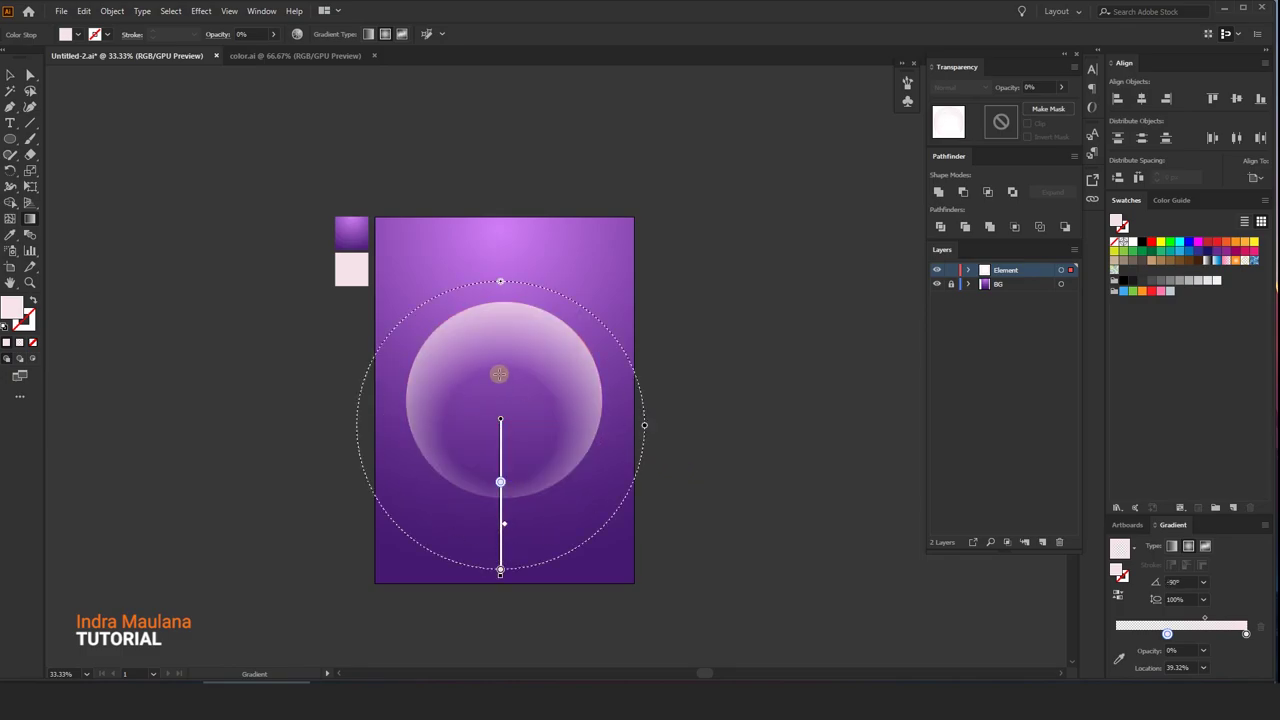
left_click_drag(500, 452, 506, 405)
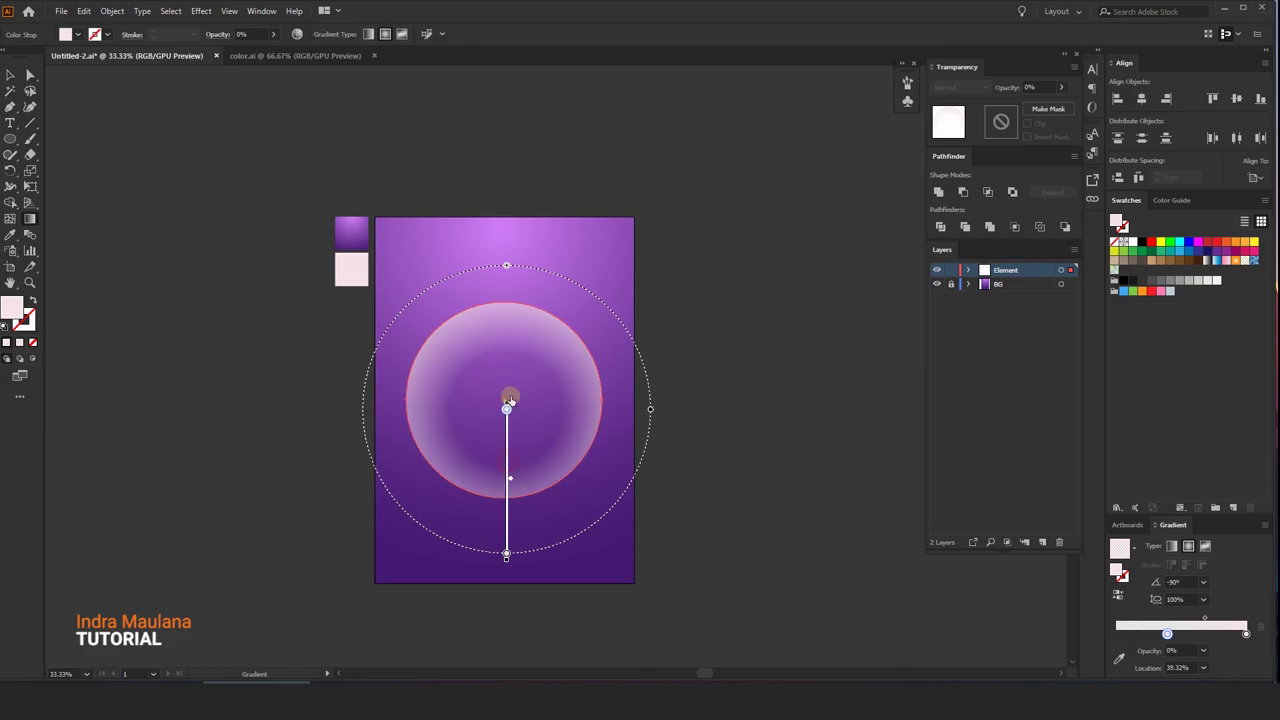
- Adjust the midpoint, transparent stop and pink end stop to shorten the gradient's reach
left_click_drag(509, 478, 510, 523)
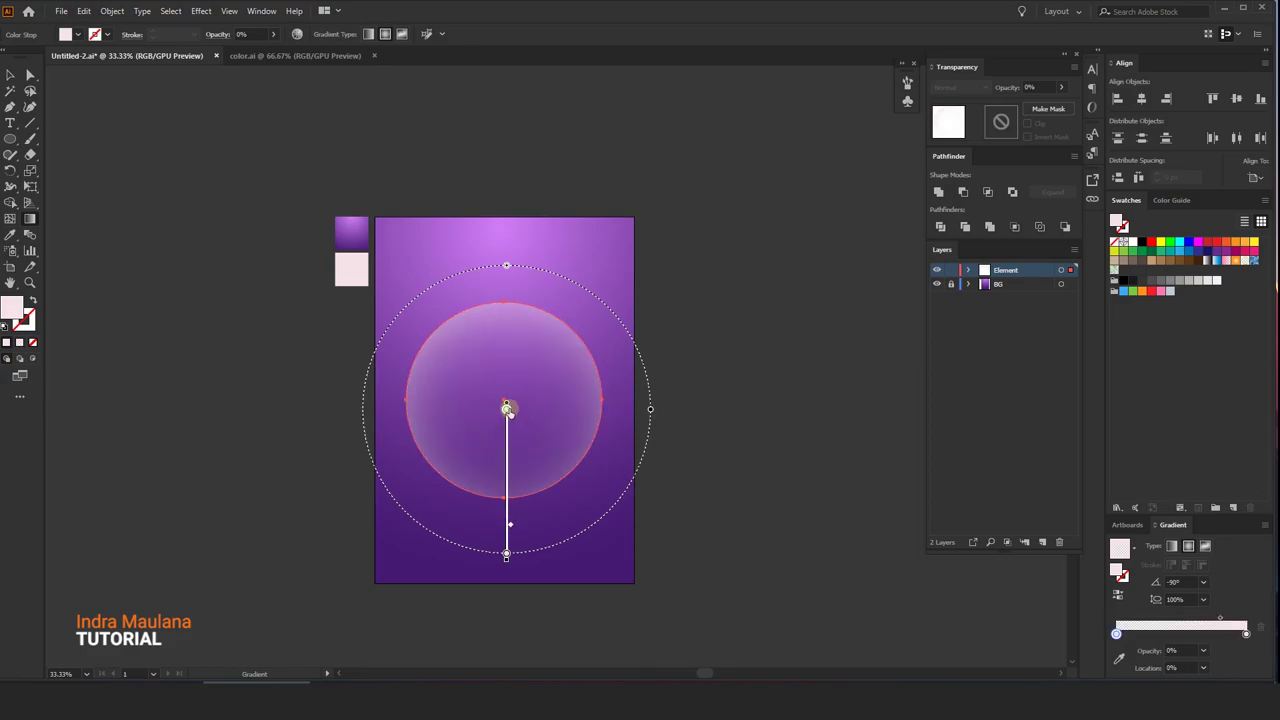
mouse_move(507, 408)
left_mouse_down()
mouse_move(506, 503)
mouse_move(506, 481)
left_mouse_up()
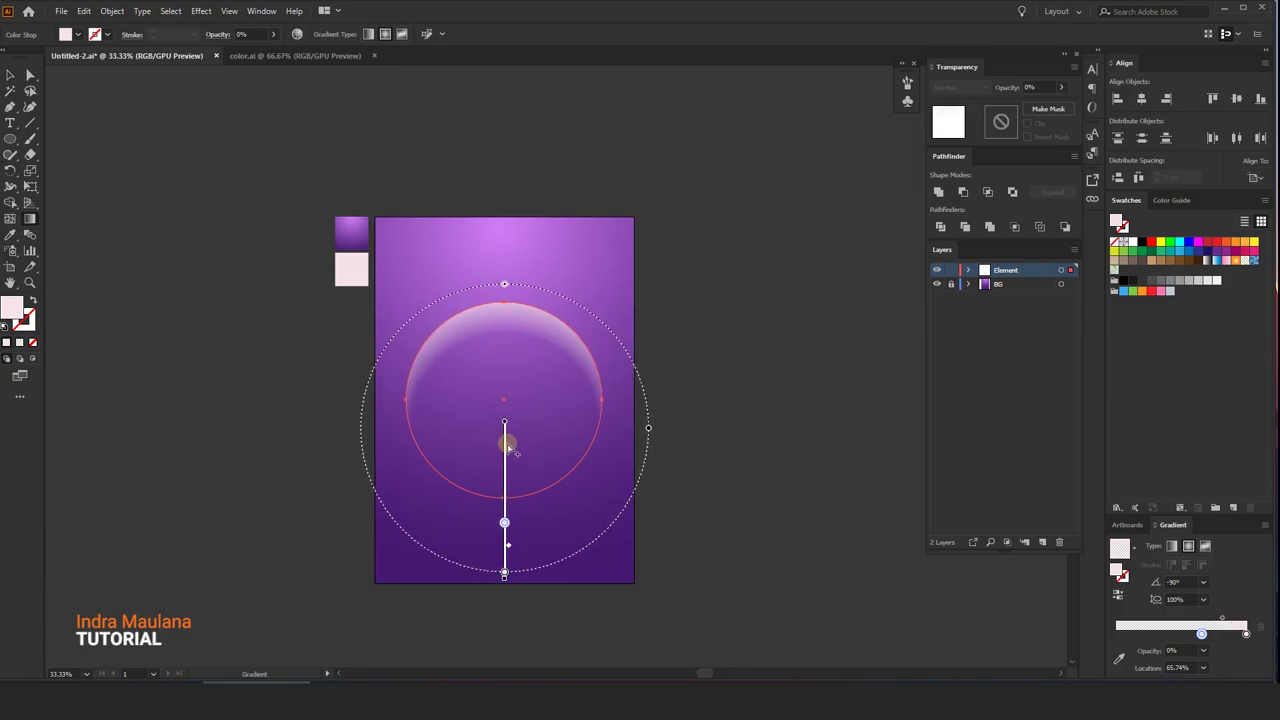
left_click_drag(501, 575, 504, 508)
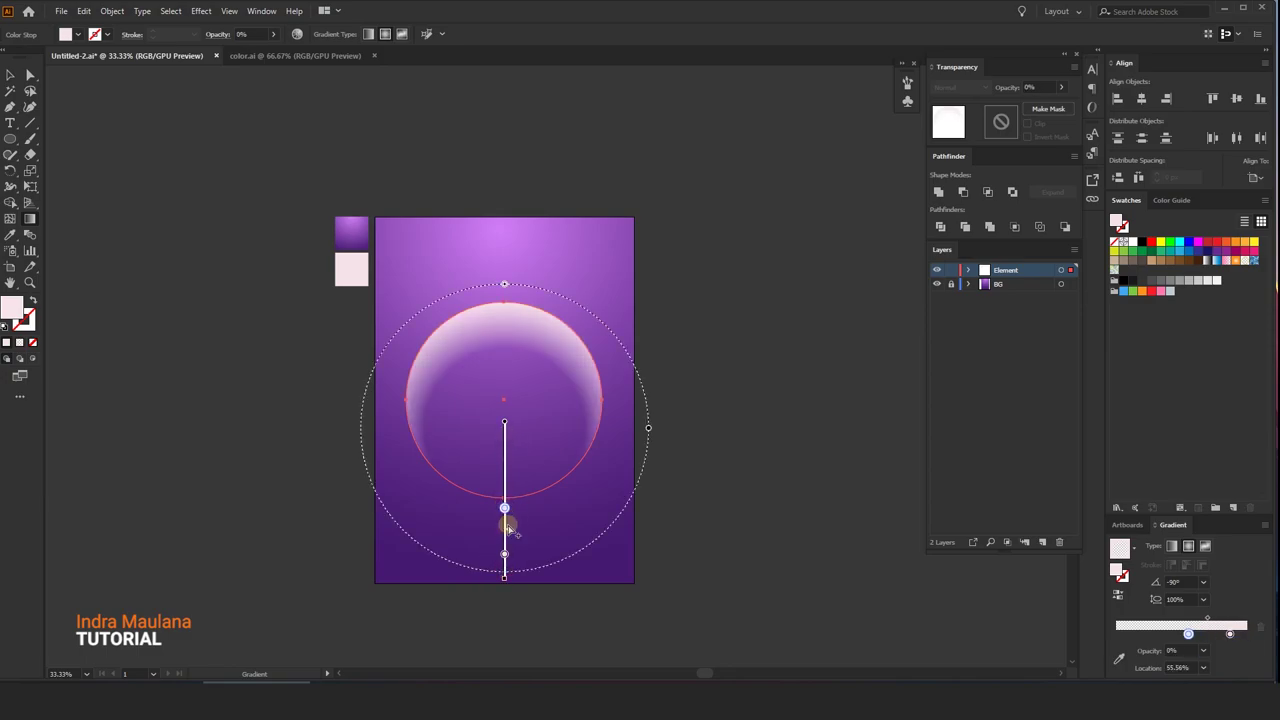
scroll(507, 541, "up", 1)
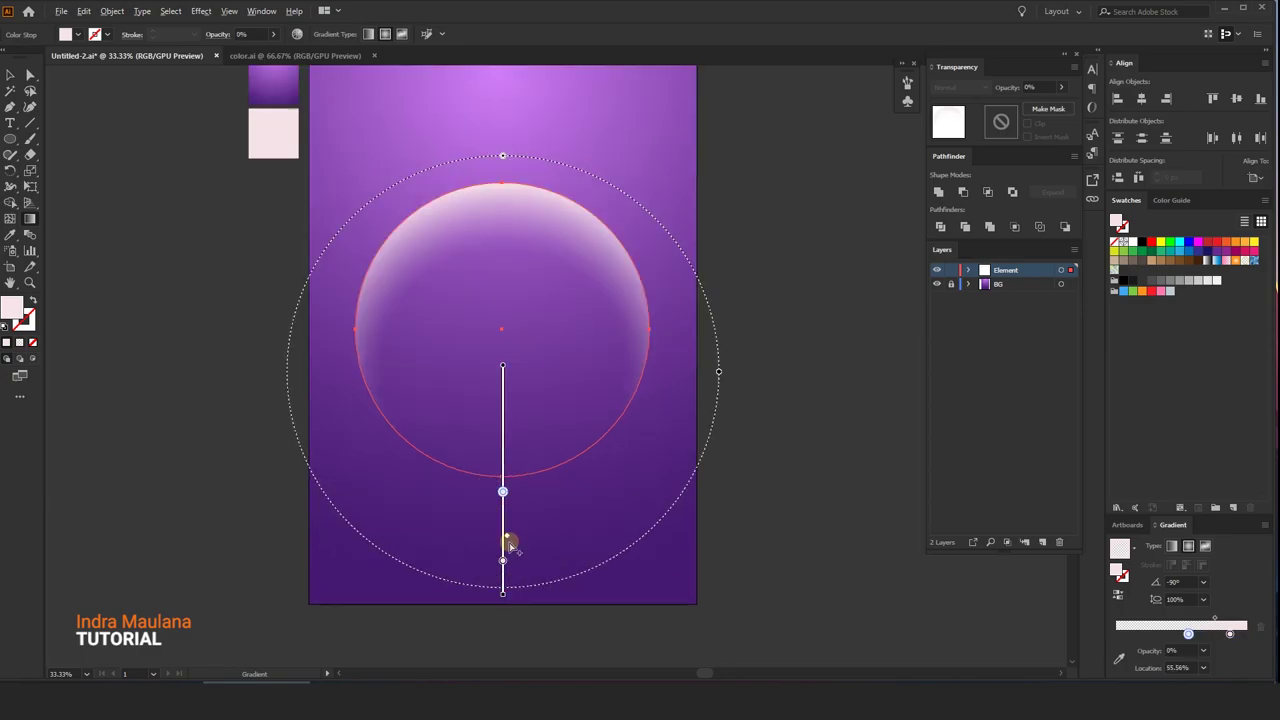
scroll(509, 523, "up", 1)
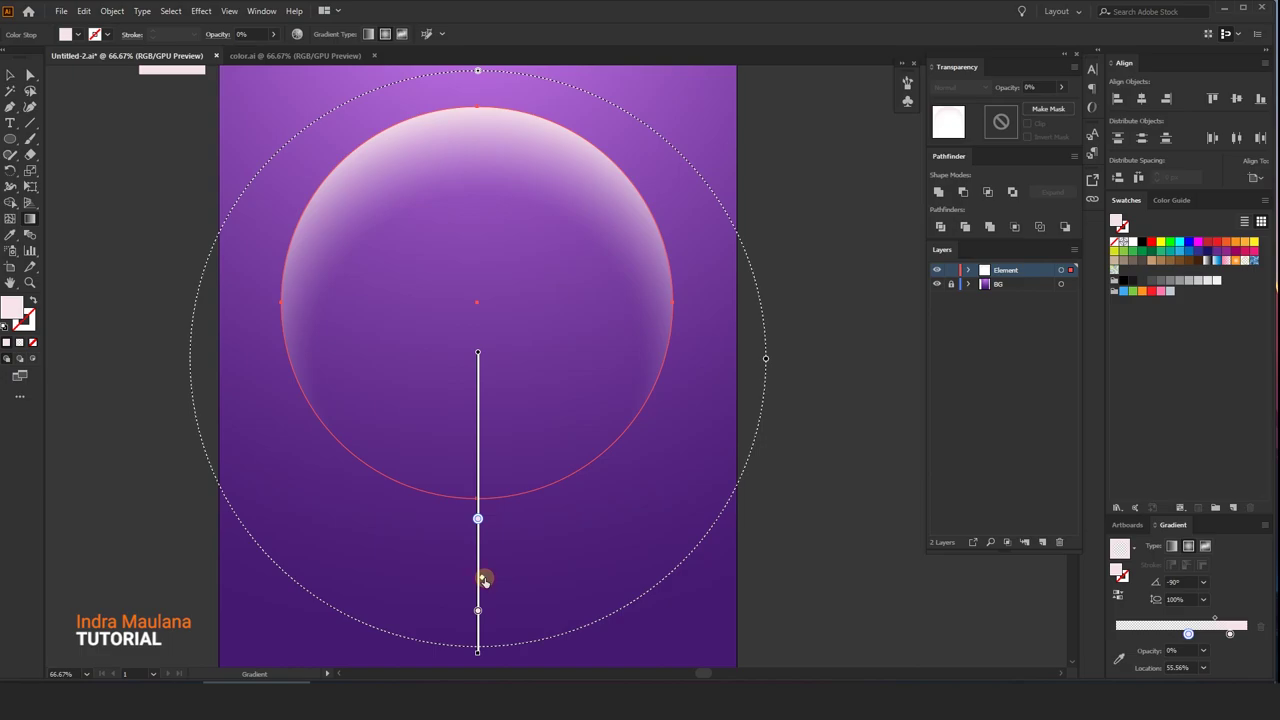
scroll(475, 418, "down", 2)
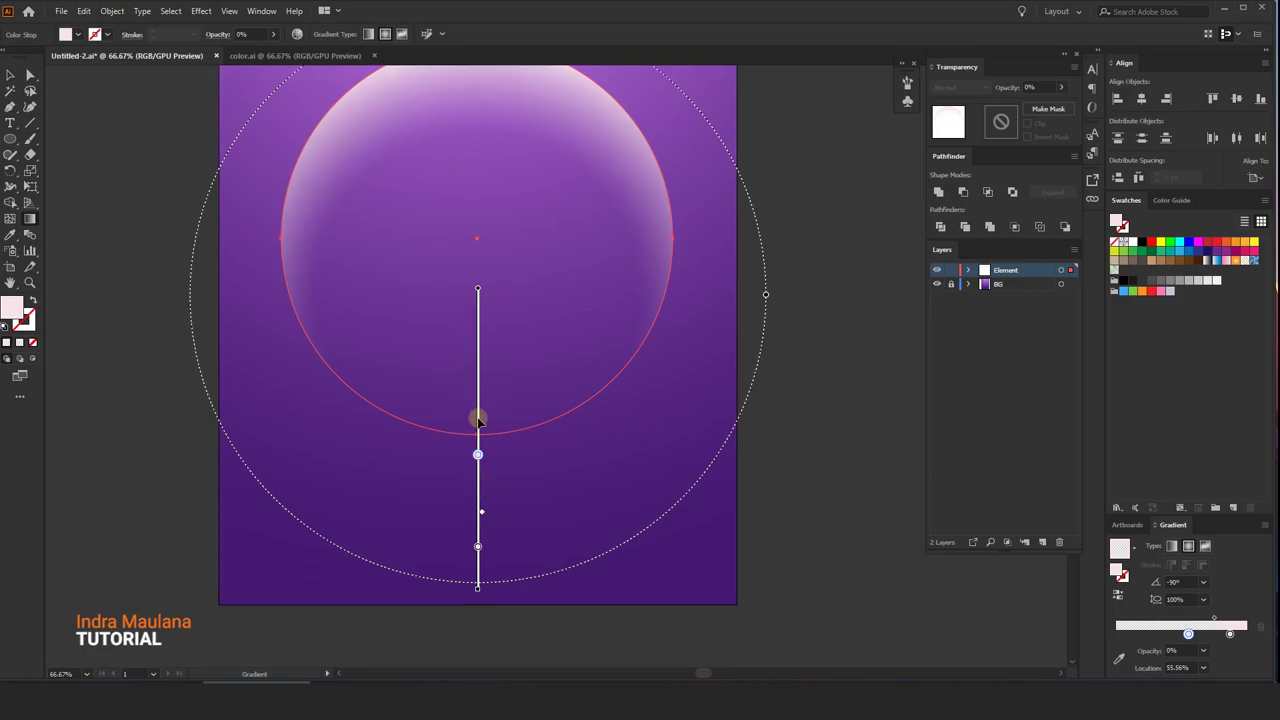
left_click_drag(478, 588, 480, 541)
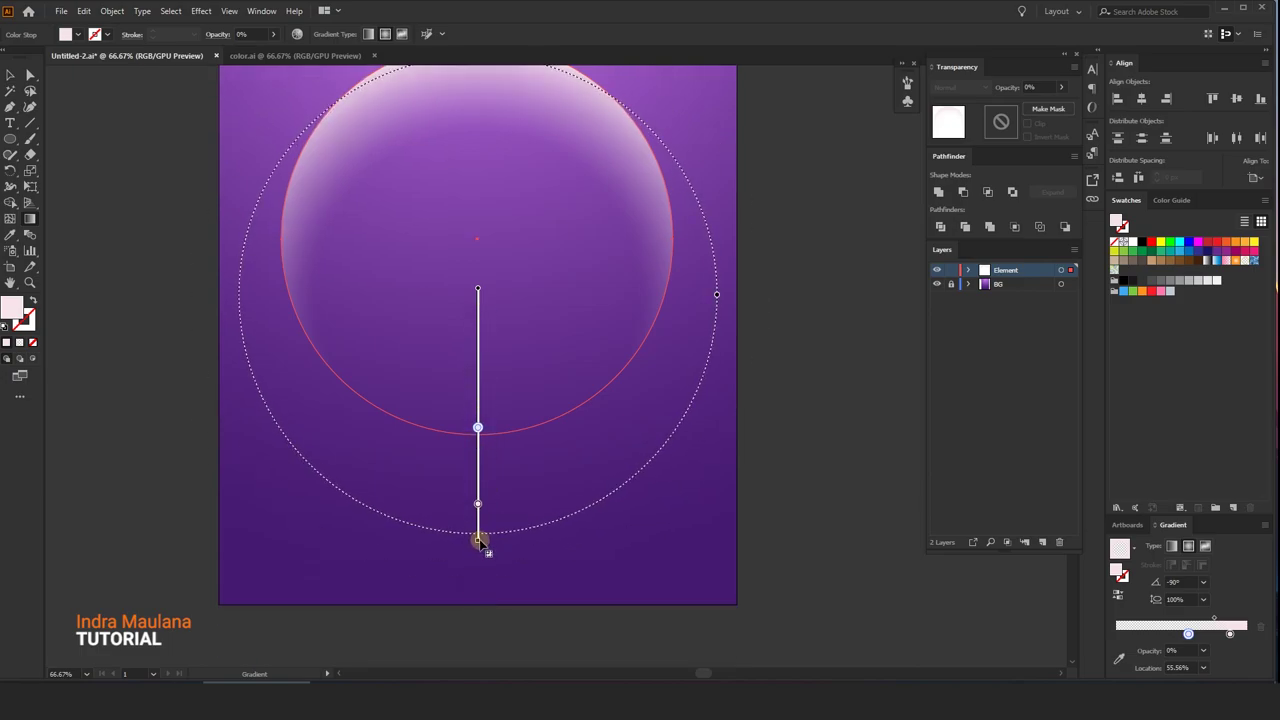
scroll(494, 360, "up", 2)
left_click(472, 403)
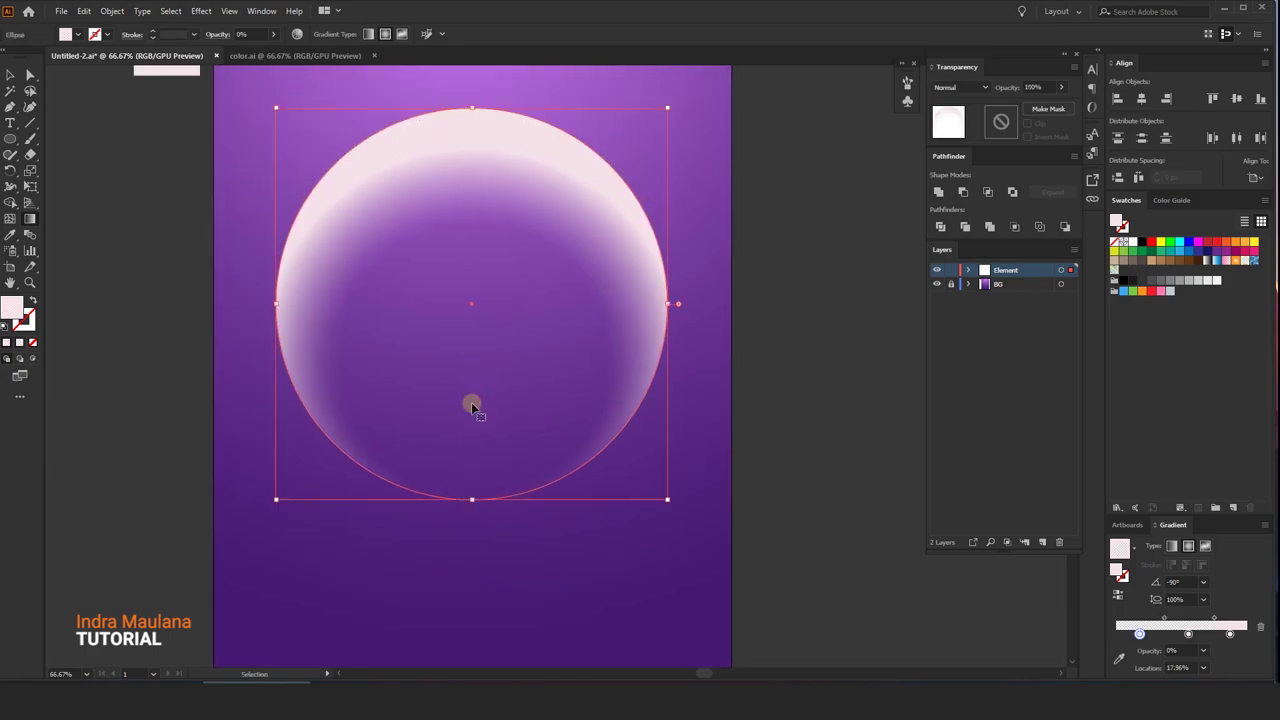
- Delete the stray 17.96% stop, push the end stop outward, and reposition the transparent stop
key("Delete")
left_click_drag(471, 400, 473, 382)
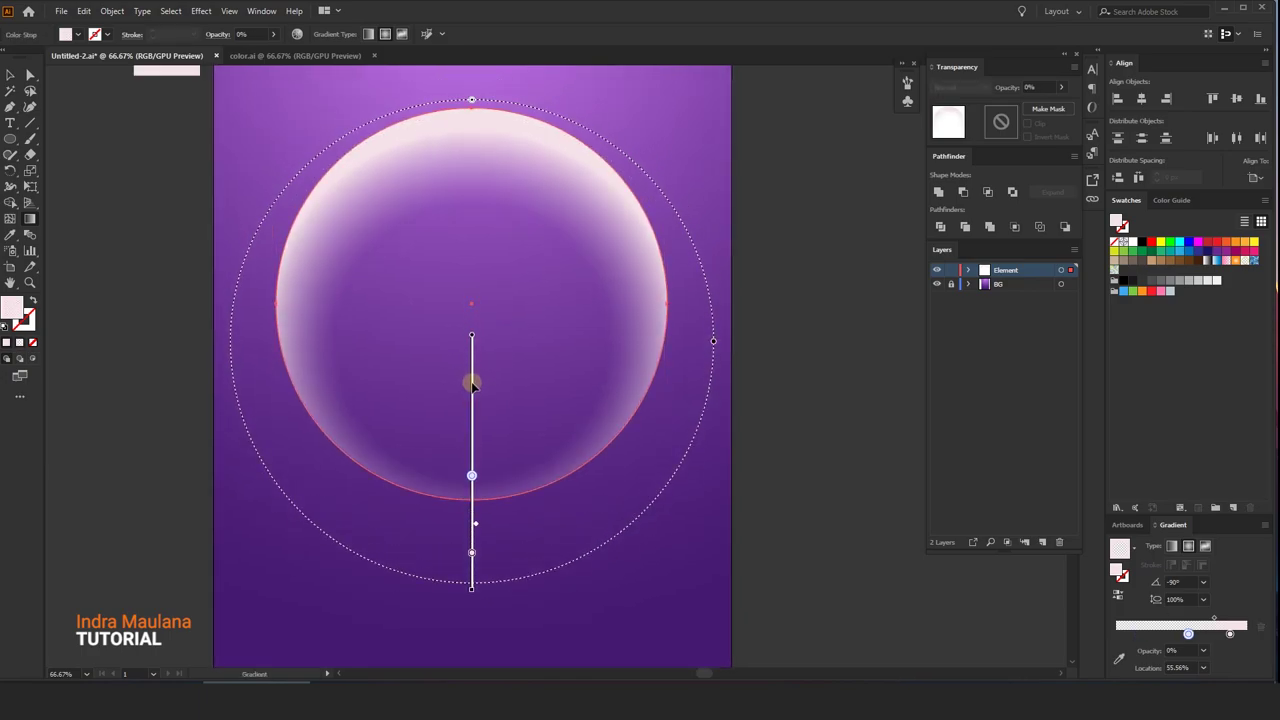
mouse_move(472, 548)
left_mouse_down()
mouse_move(472, 580)
mouse_move(476, 556)
left_mouse_up()
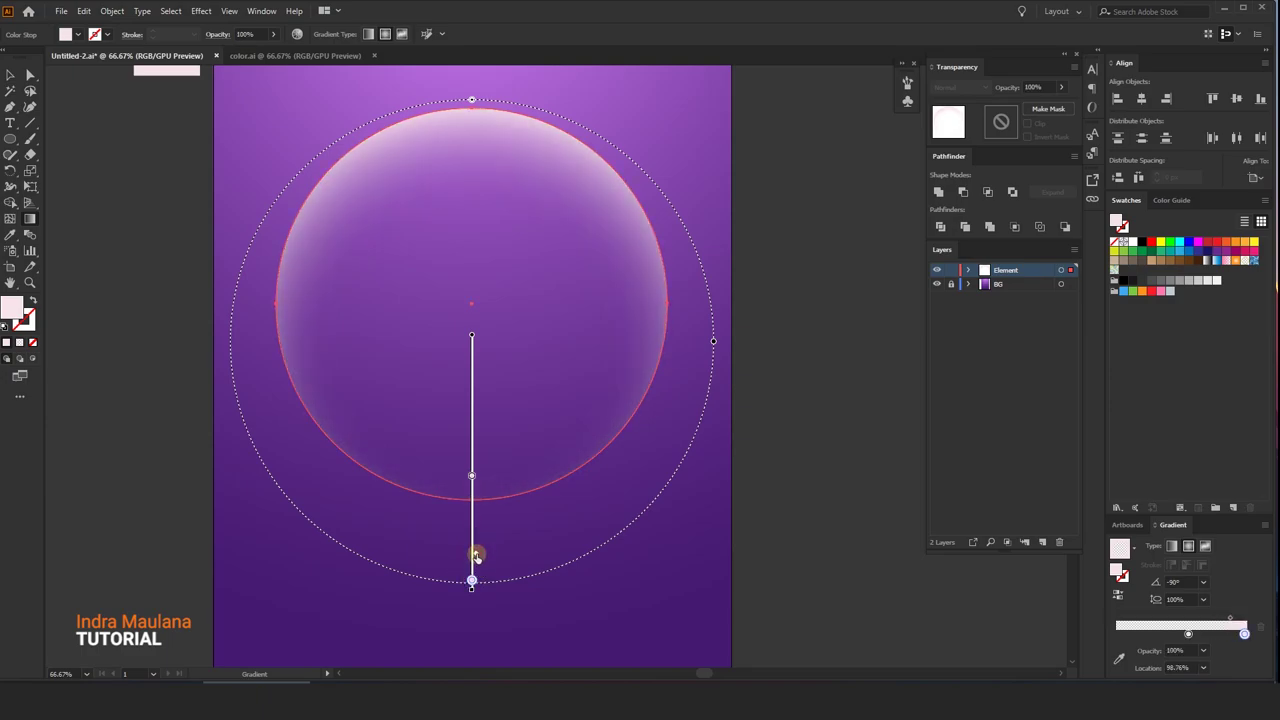
left_click_drag(471, 478, 473, 484)
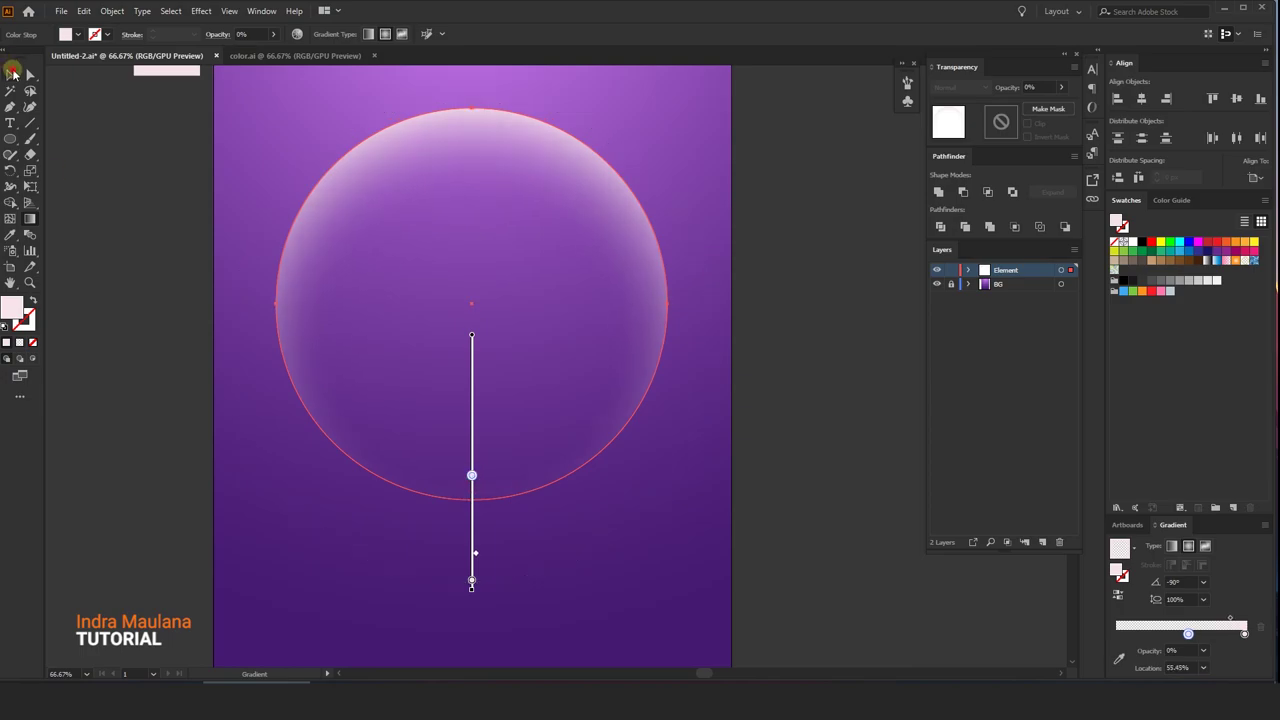
- Preview the circle, then nudge the gradient centre down and move the end stop inward
left_click(12, 74)
left_click(445, 258)
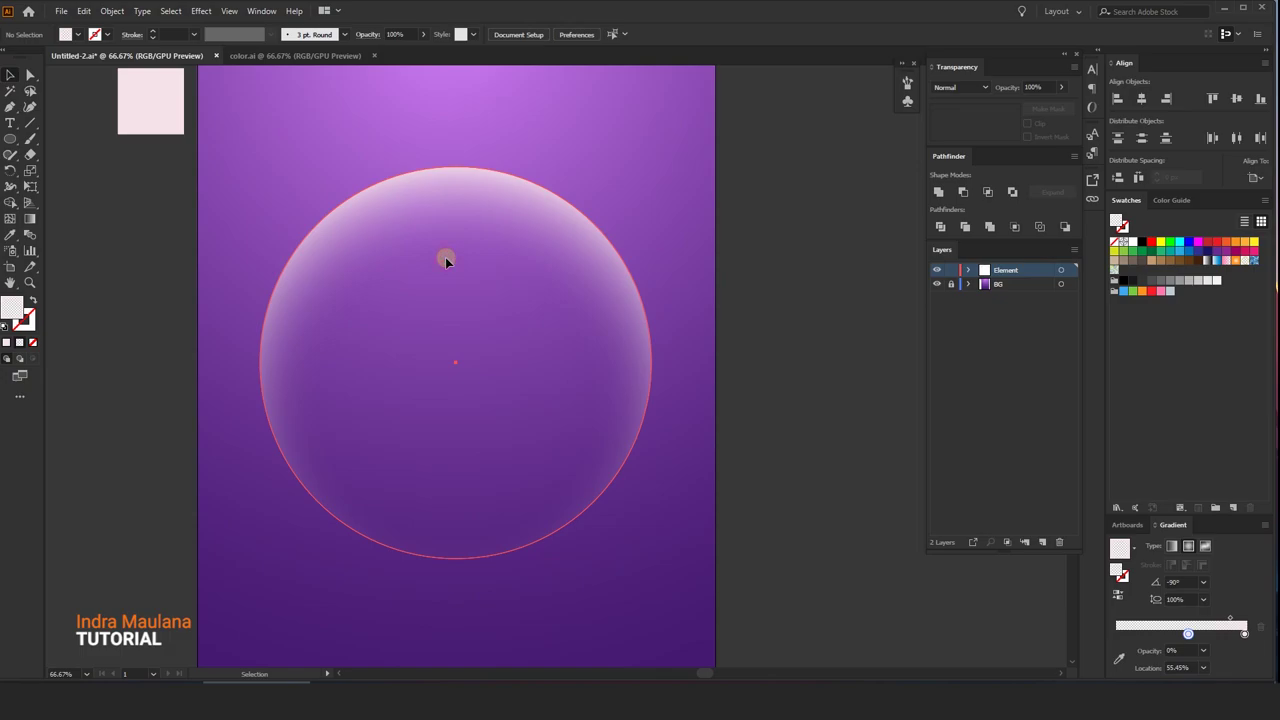
left_click(13, 219)
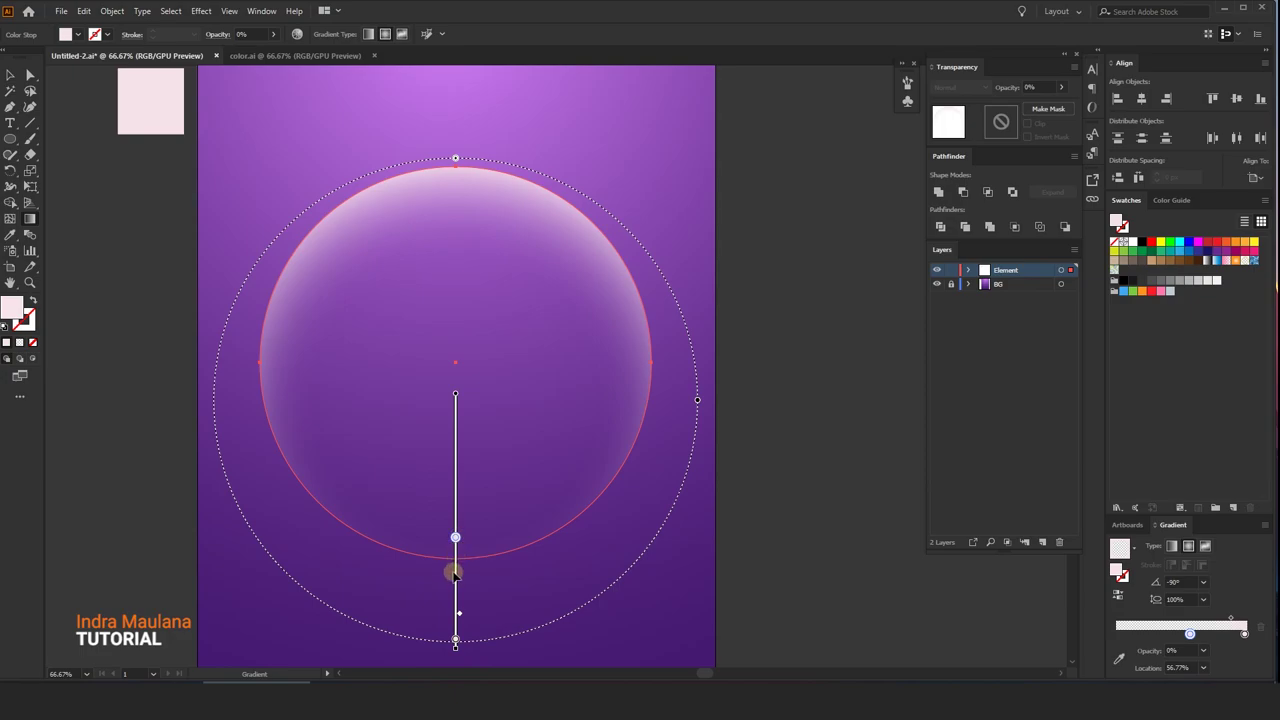
left_click_drag(453, 573, 459, 583)
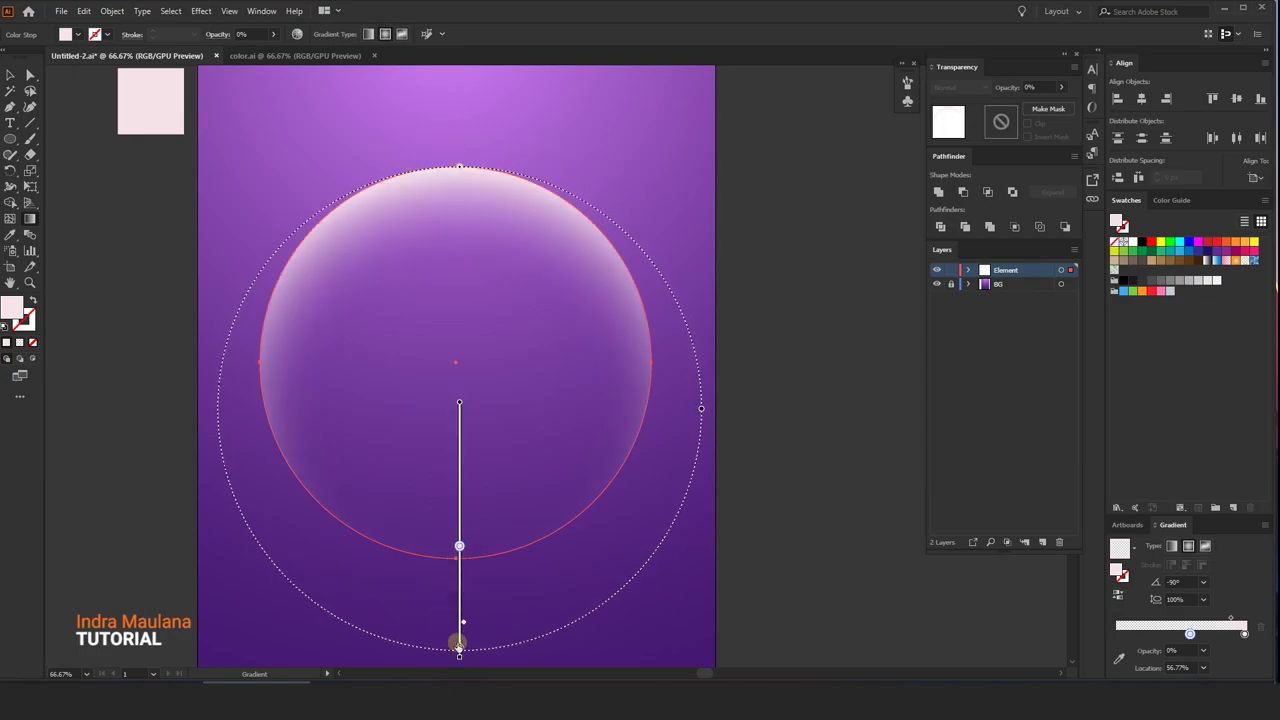
left_click_drag(458, 645, 458, 633)
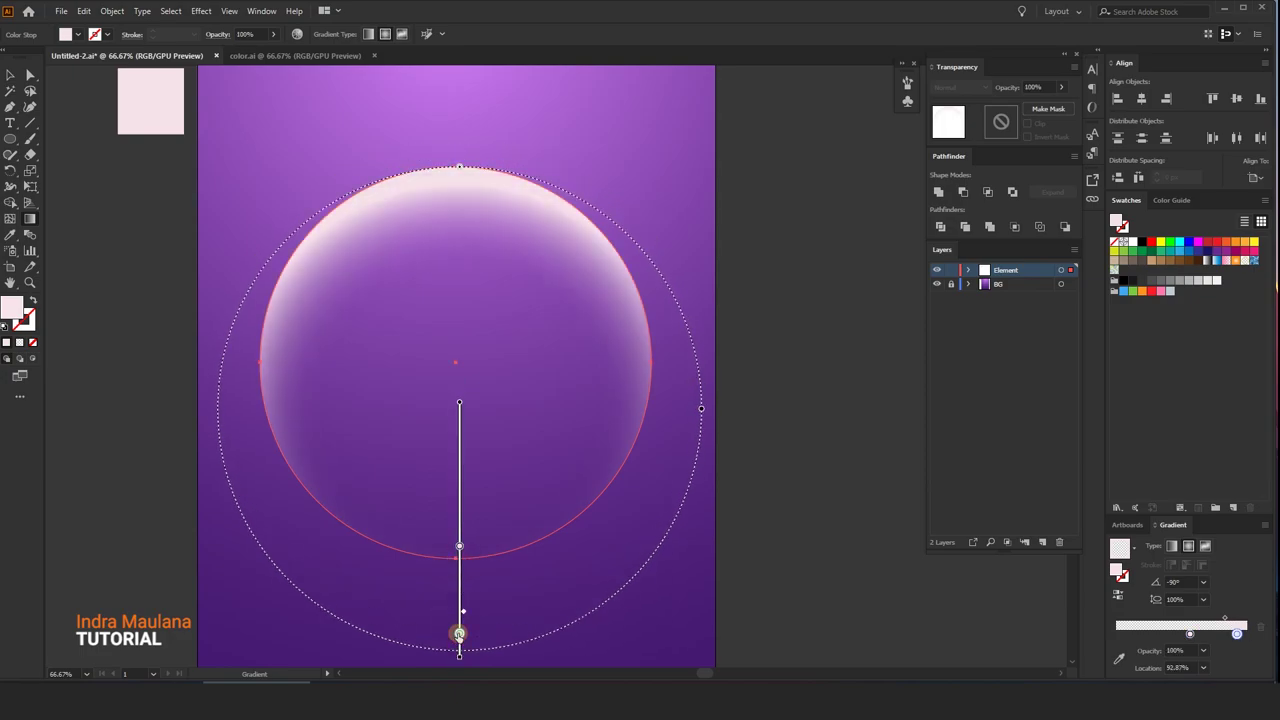
- Duplicate the glowing circle with Copy and Paste in Front
left_click(10, 75)
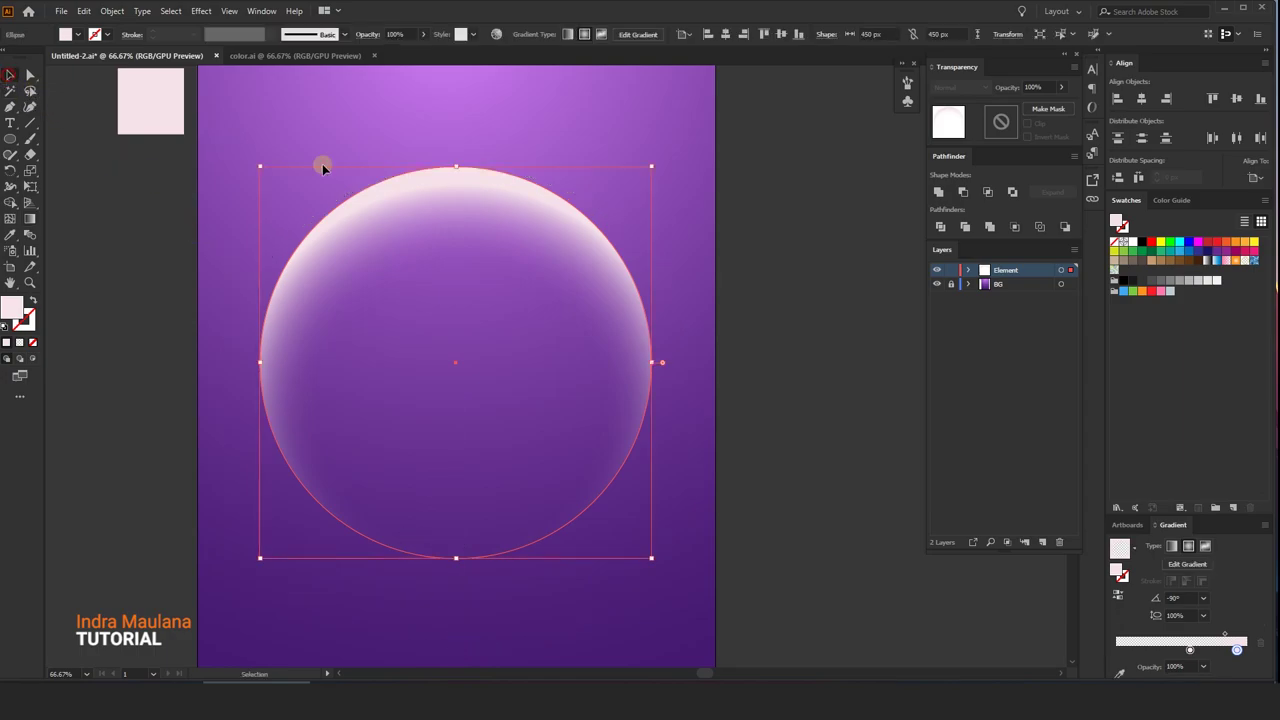
left_click(397, 137)
left_click(457, 247)
left_click(84, 11)
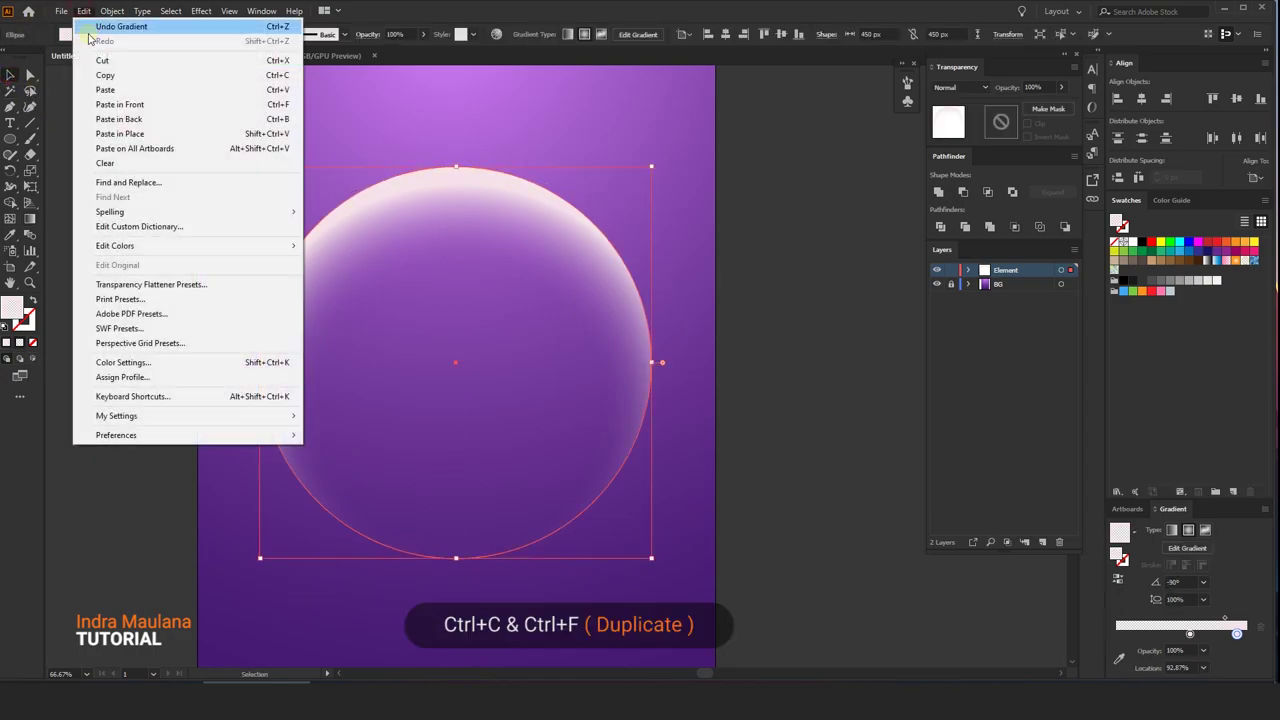
left_click(106, 76)
left_click(84, 11)
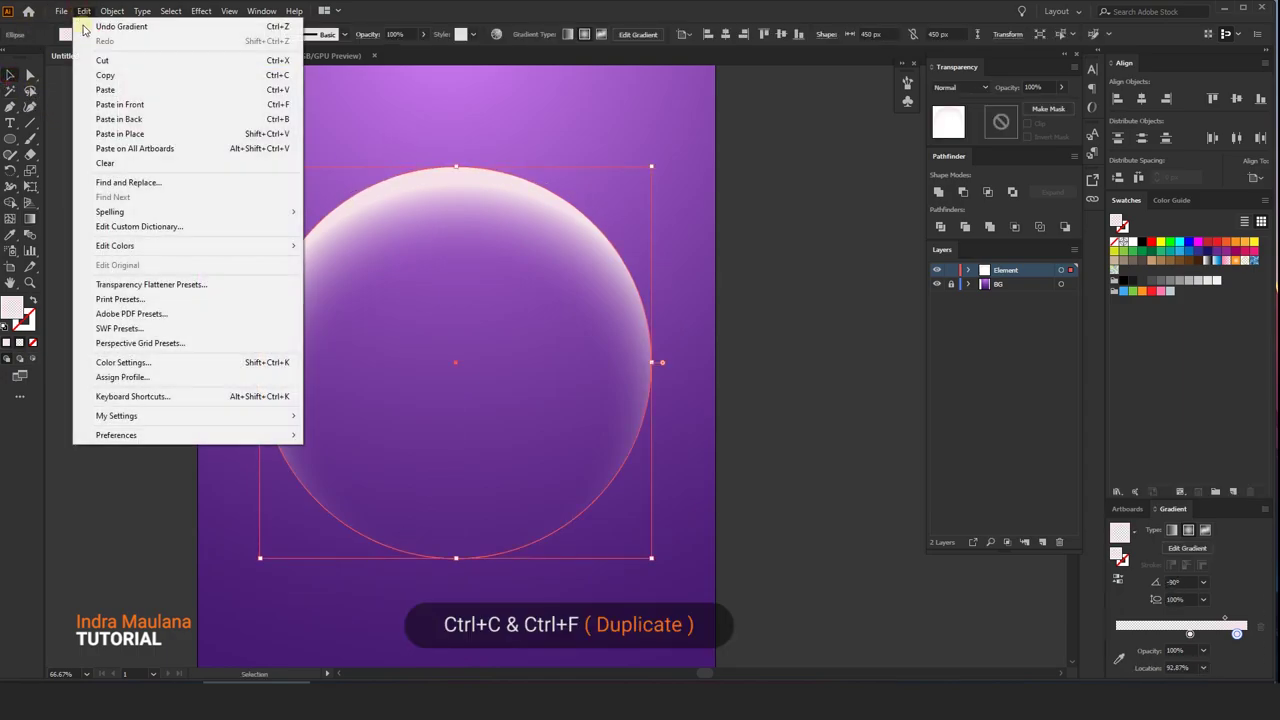
left_click(119, 104)
- Enlarge the copy to 532 px, send it to the back, and slightly shrink the inner circle
mouse_move(651, 167)
left_mouse_down()
mouse_move(705, 114)
mouse_move(688, 131)
left_mouse_up()
right_click(566, 184)
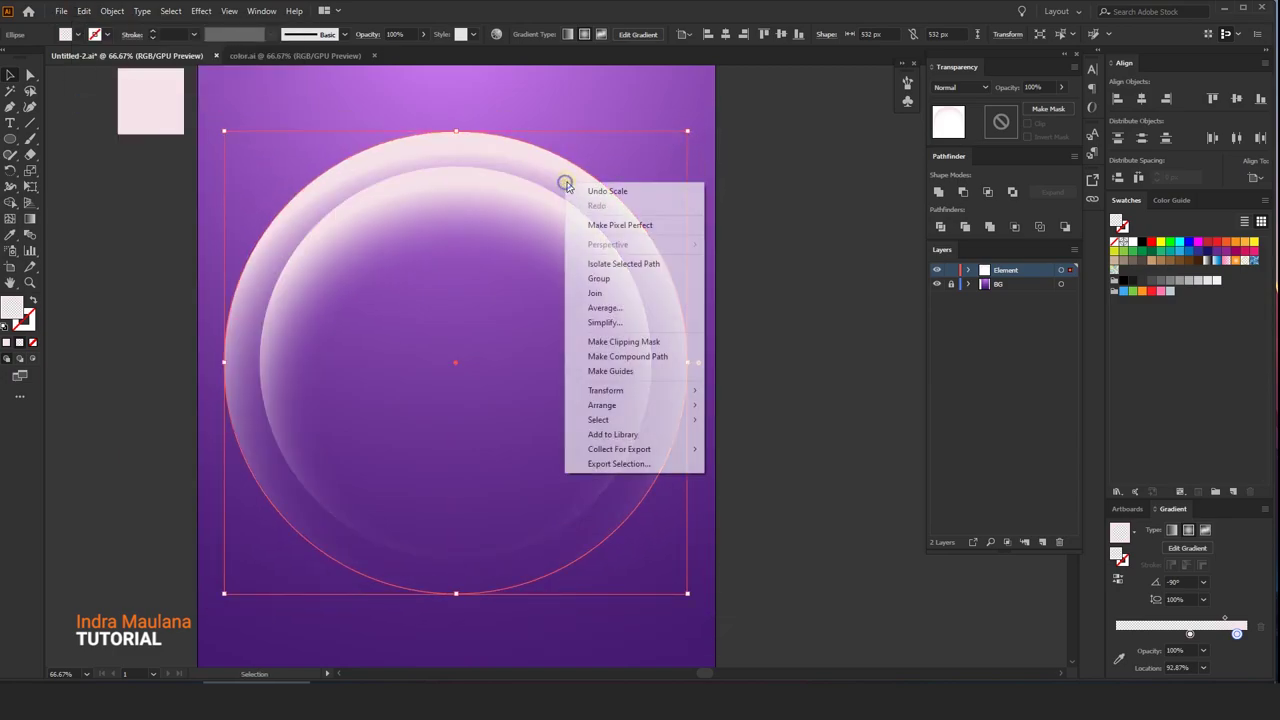
left_click(760, 451)
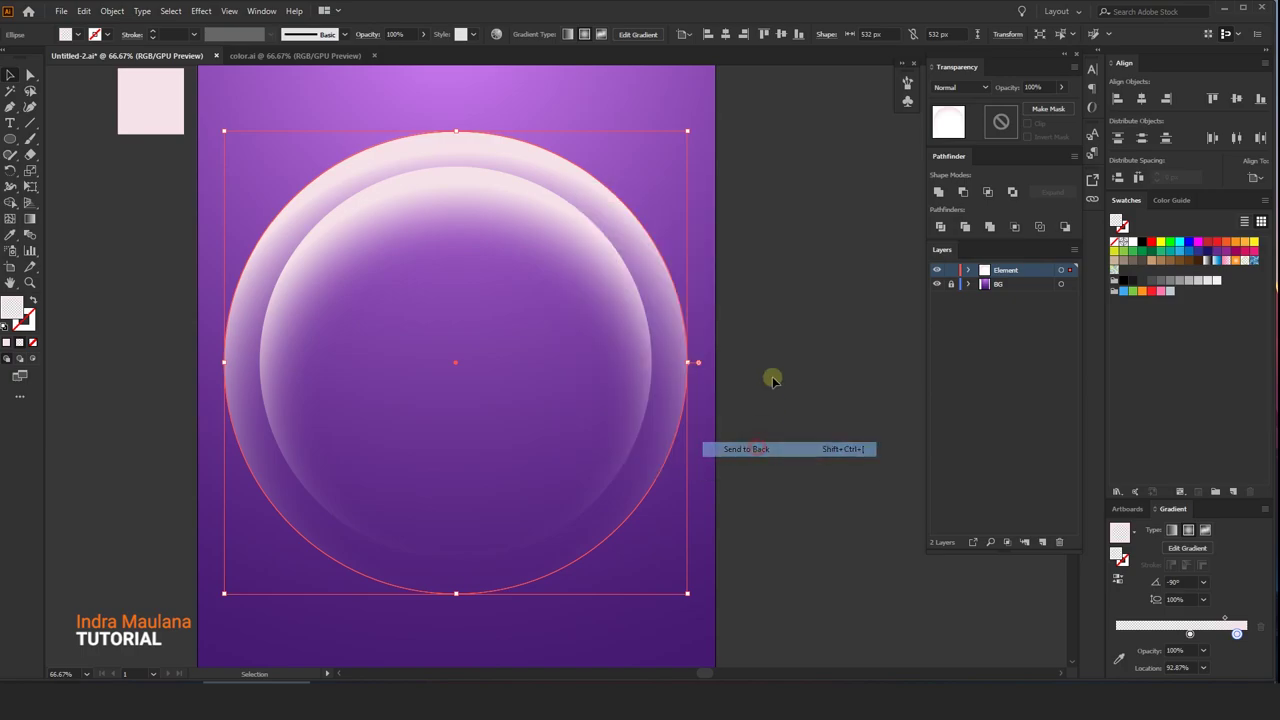
left_click(569, 311)
left_click_drag(645, 169, 567, 172)
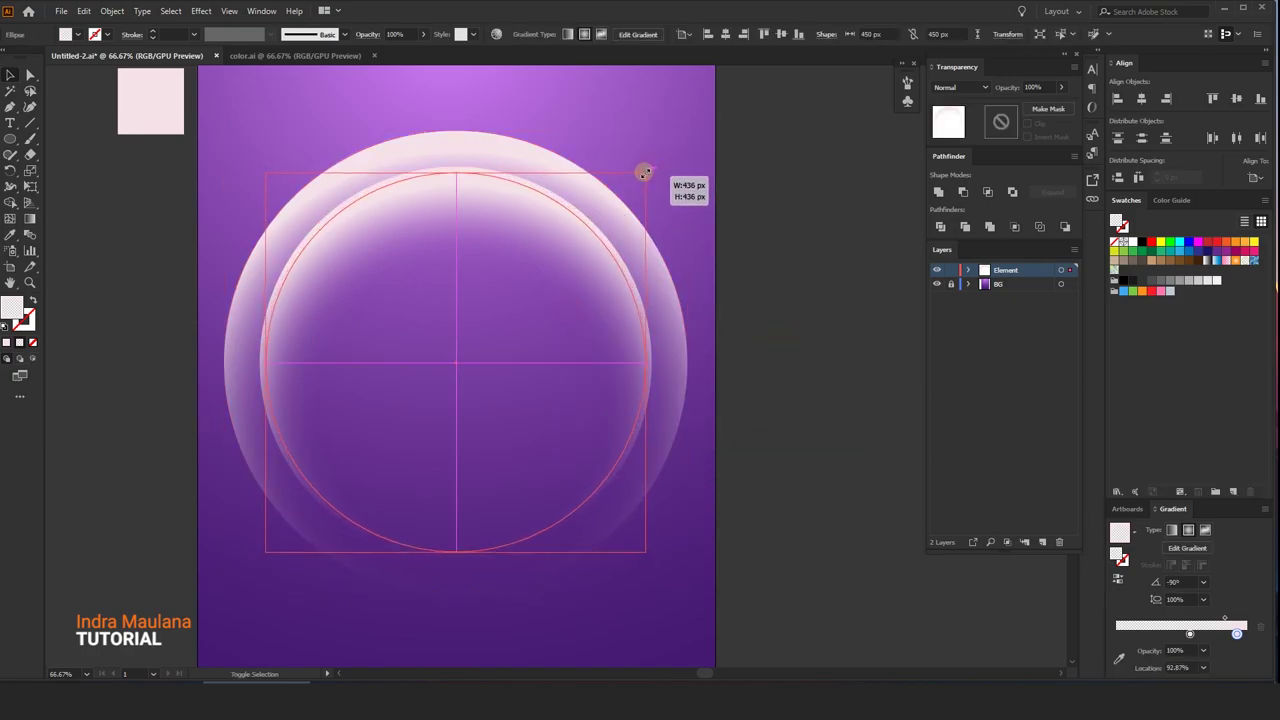
left_click(567, 172)
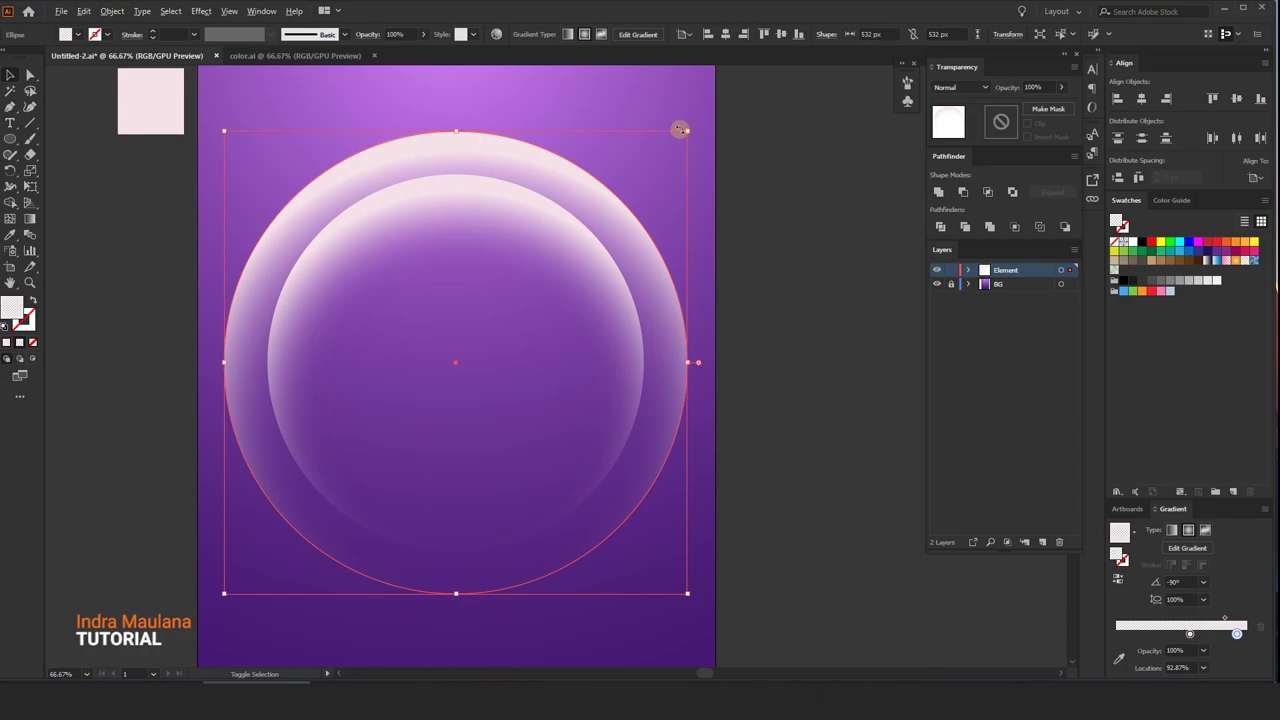
left_click(754, 177)
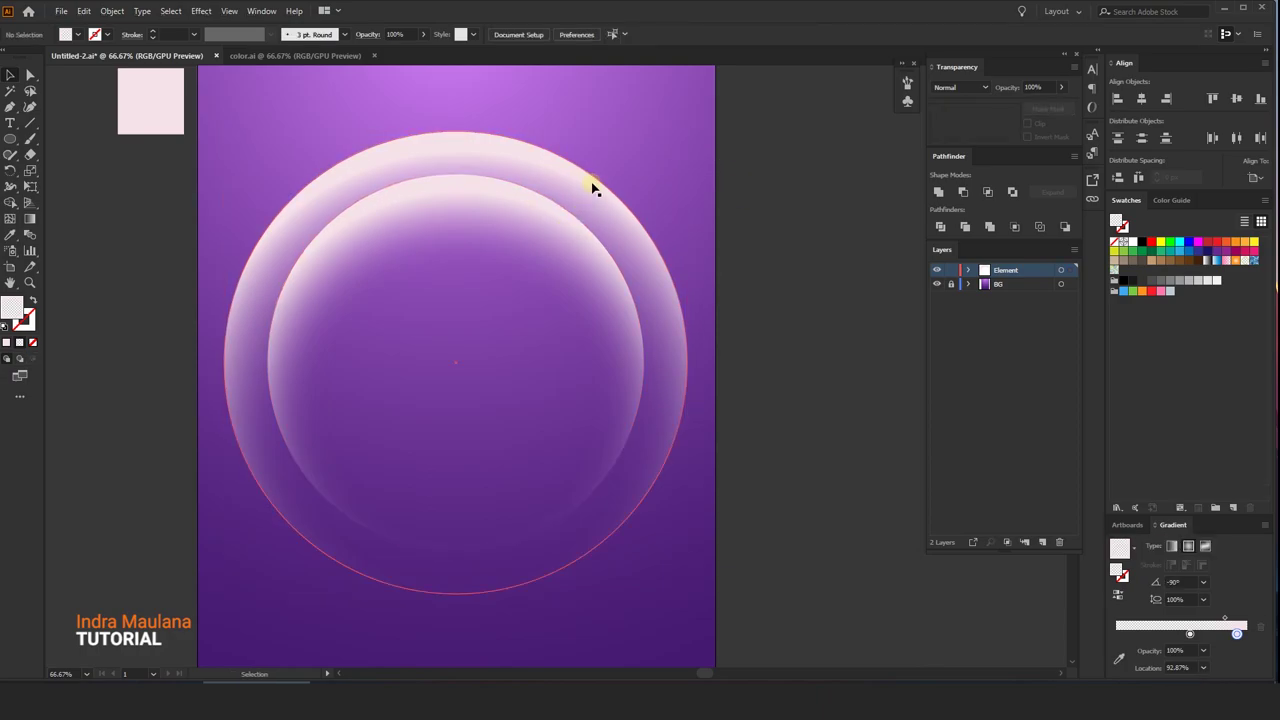
- Lower the outer circle's opacity to 67% and send it to the back
left_click(592, 188)
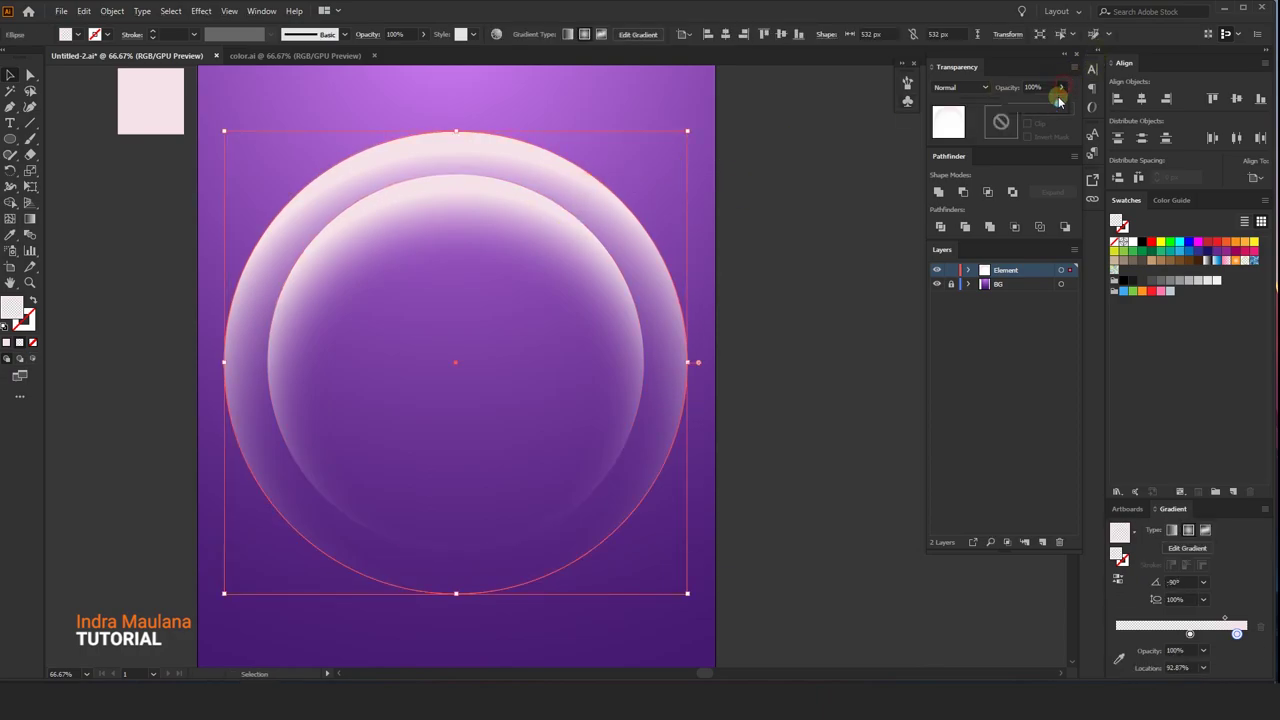
left_click_drag(1050, 105, 1044, 105)
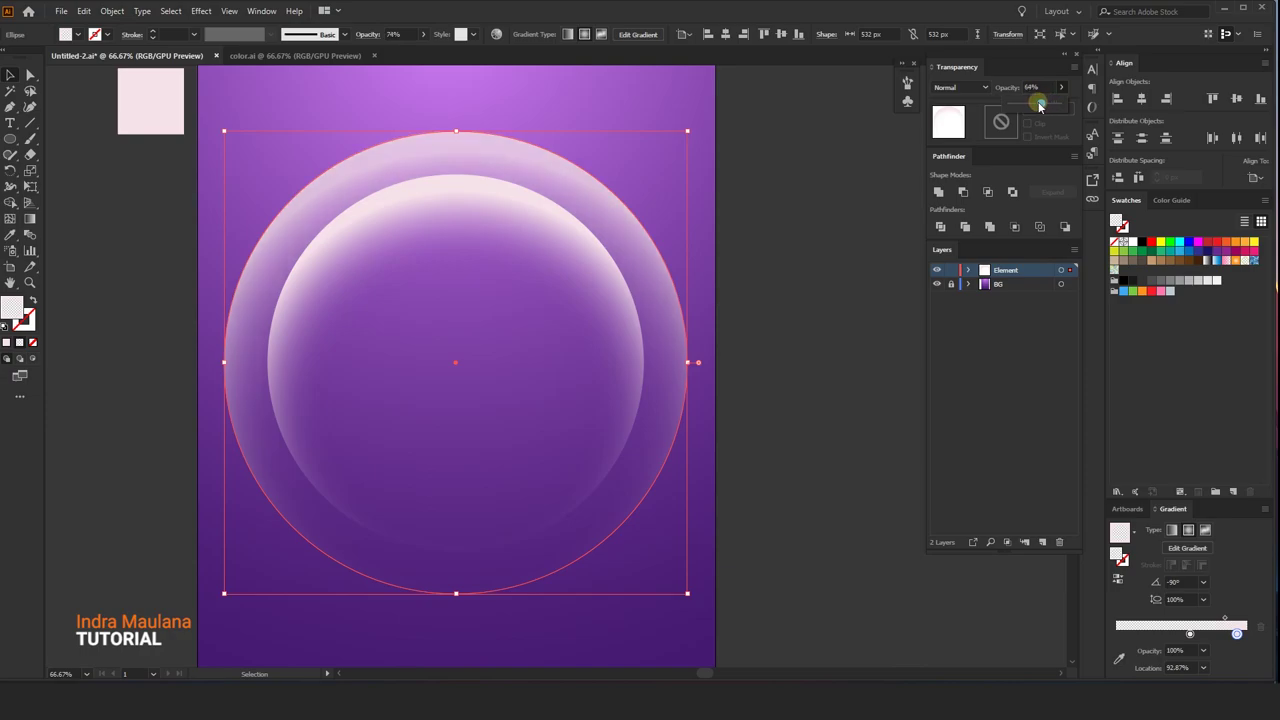
left_click_drag(1040, 105, 1042, 105)
left_click(728, 193)
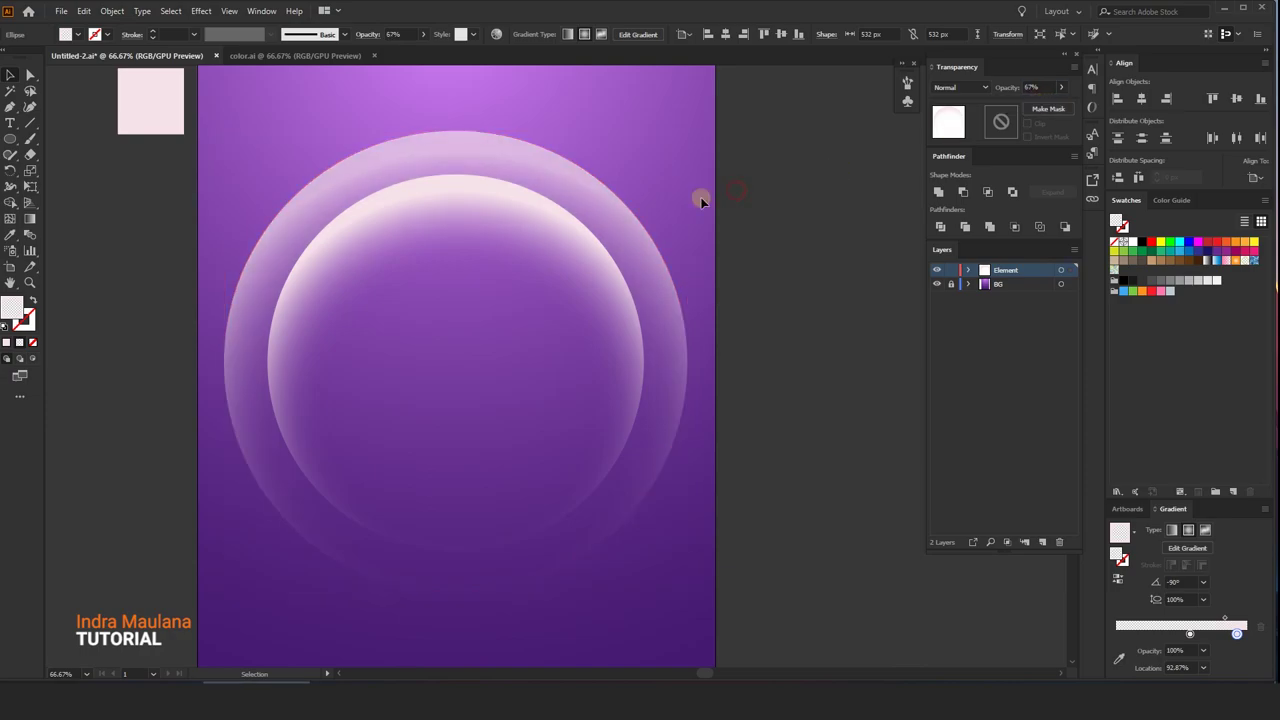
right_click(561, 201)
mouse_move(598, 422)
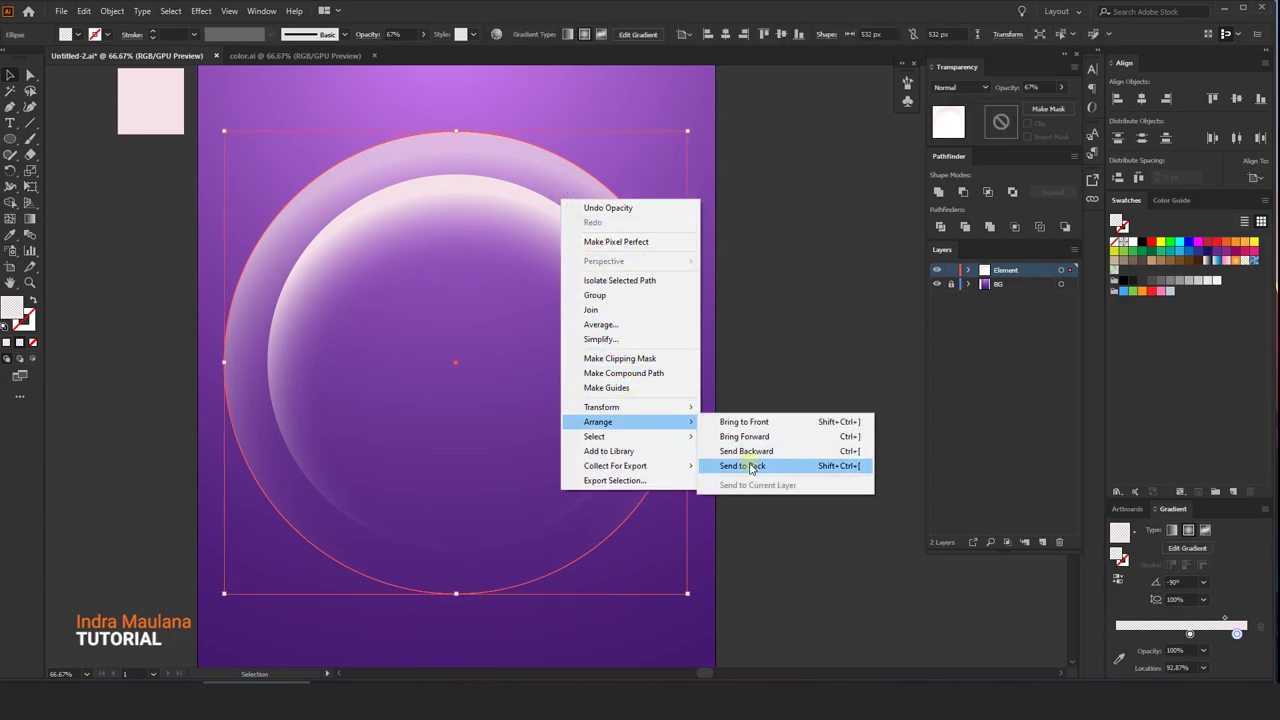
left_click(751, 466)
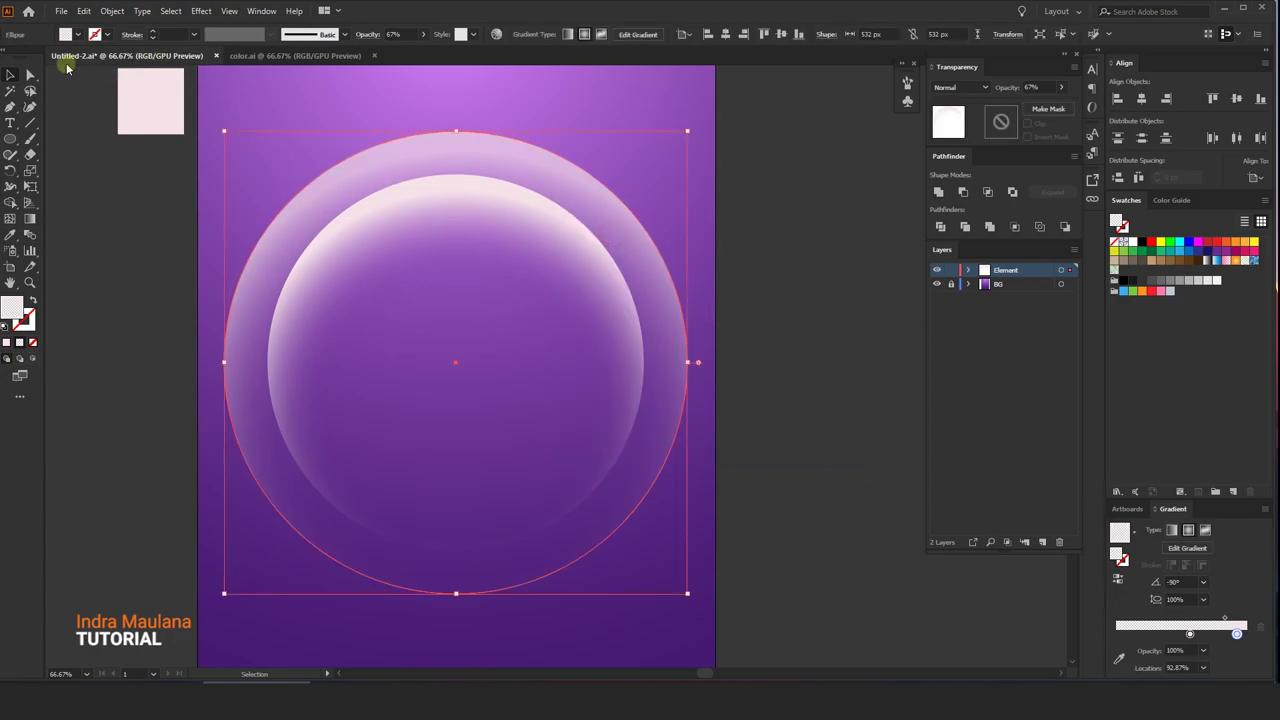
- Paste a copy of the outer circle in front and raise its opacity to 100%
left_click(86, 14)
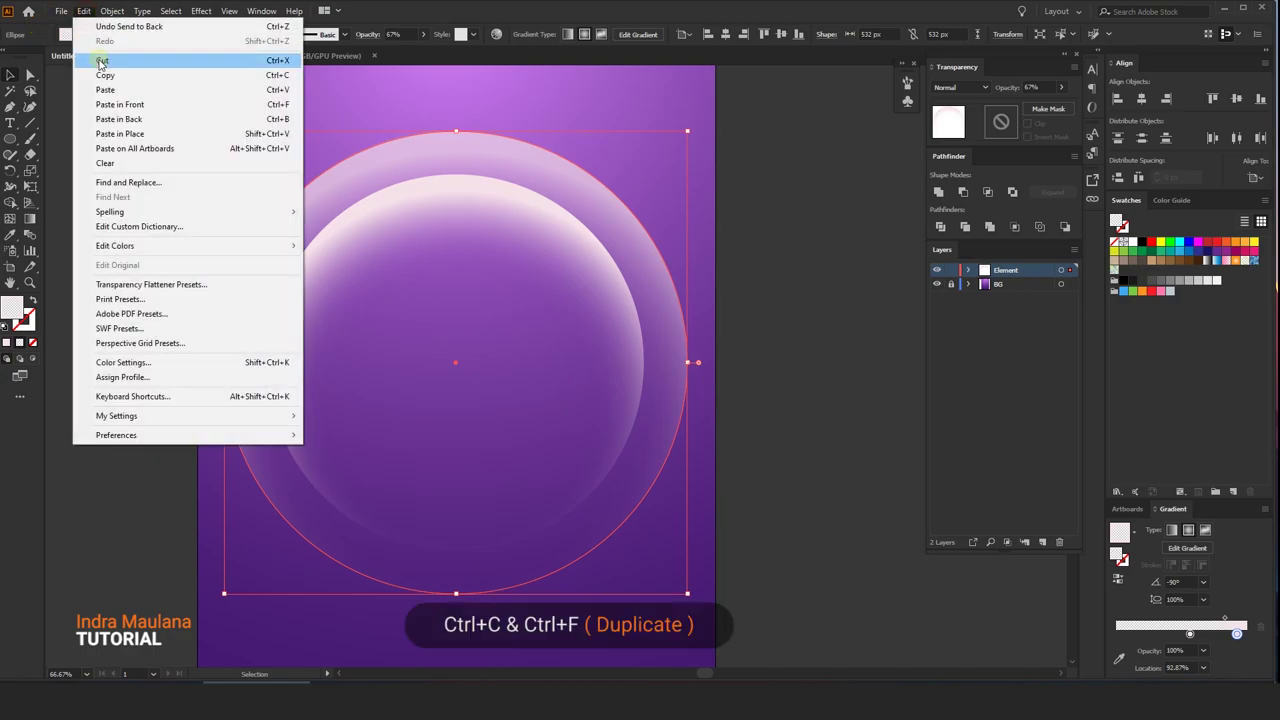
left_click(104, 75)
left_click(89, 12)
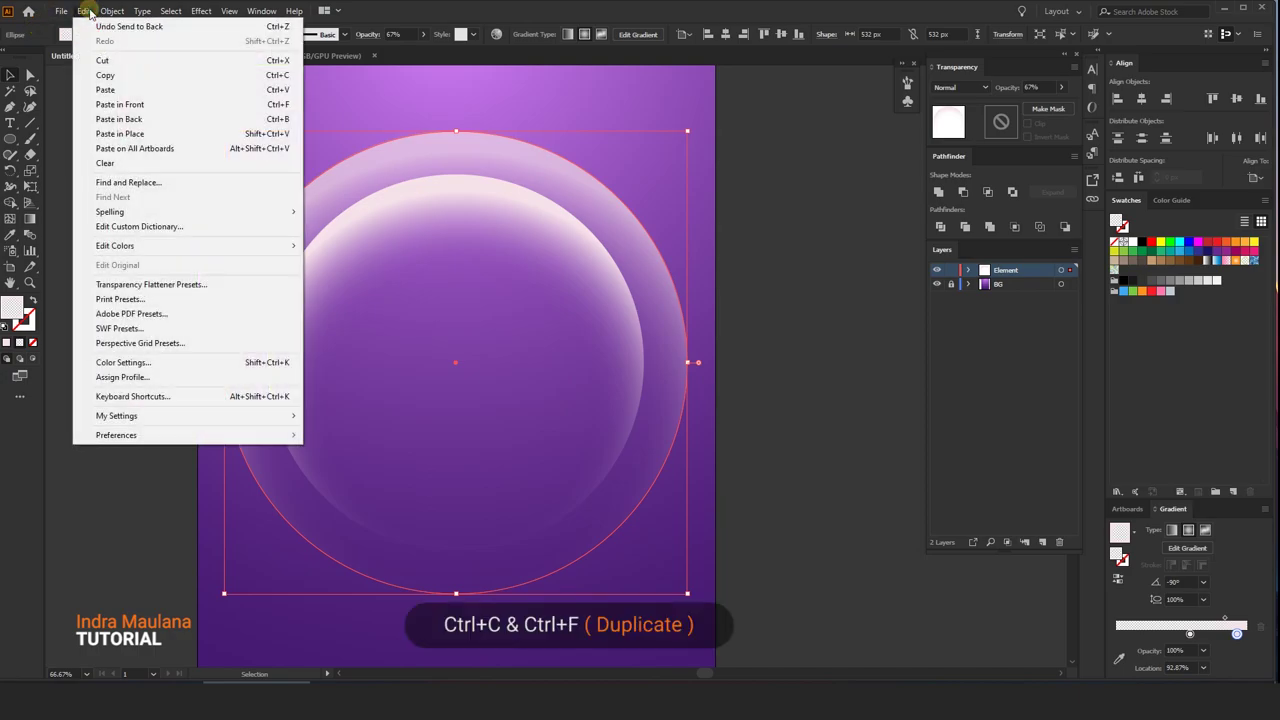
left_click(110, 105)
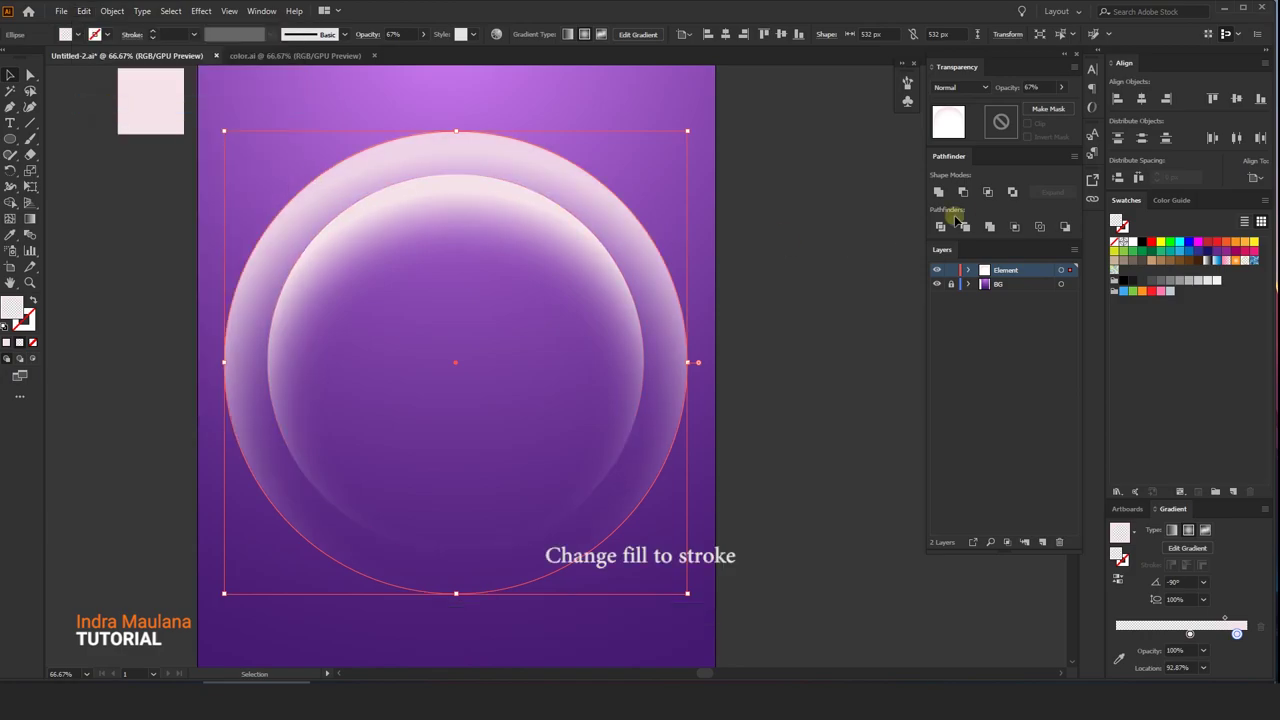
left_click(1061, 87)
left_click_drag(1041, 103, 1080, 104)
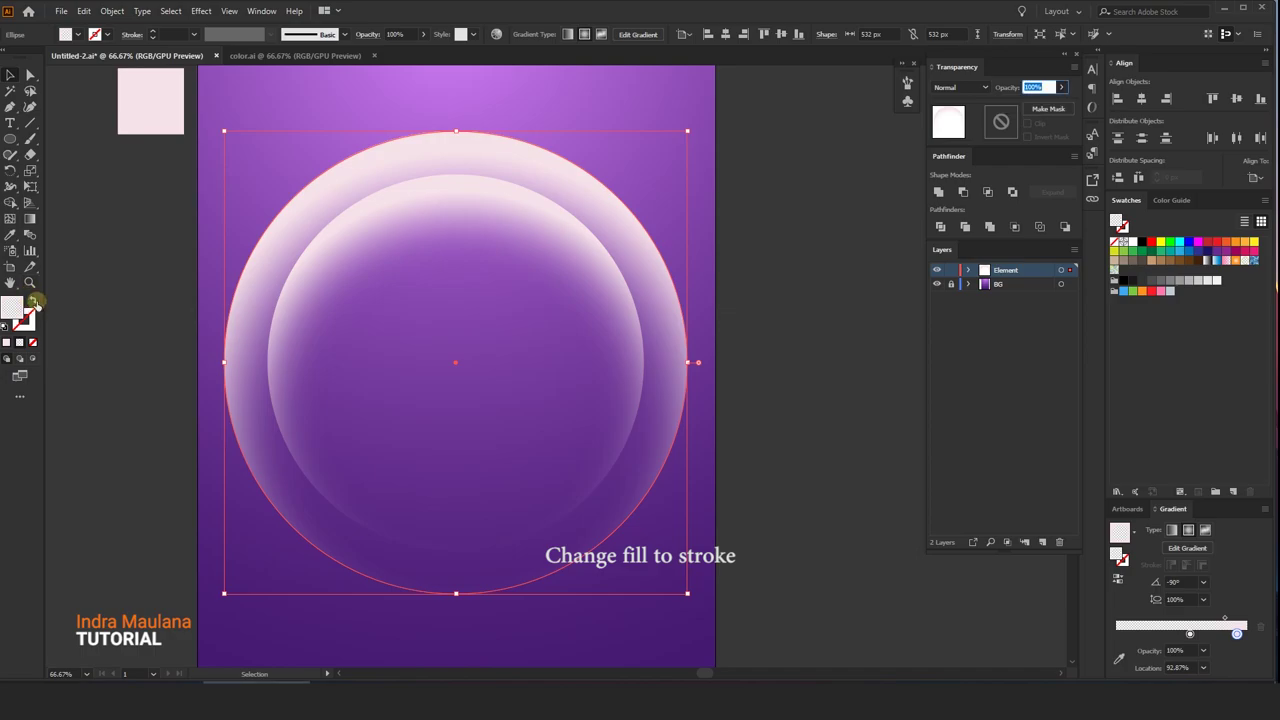
left_click(33, 300)
left_click(120, 254)
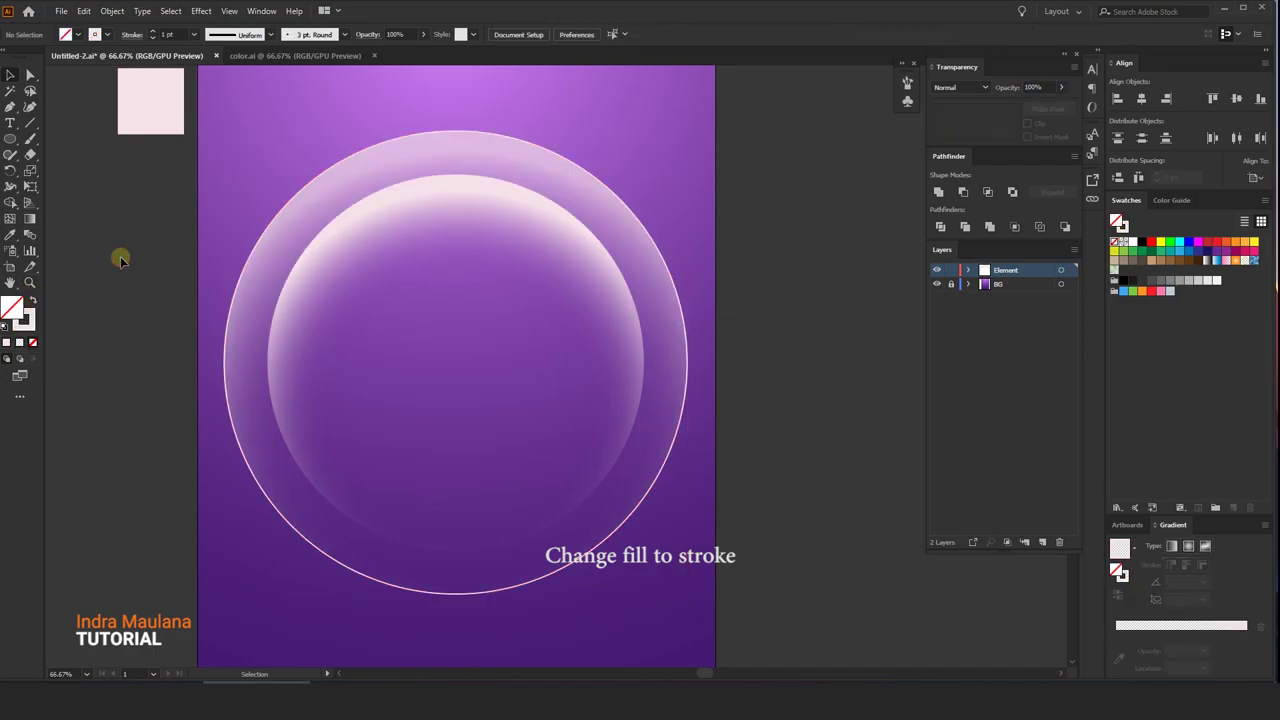
left_click(422, 130)
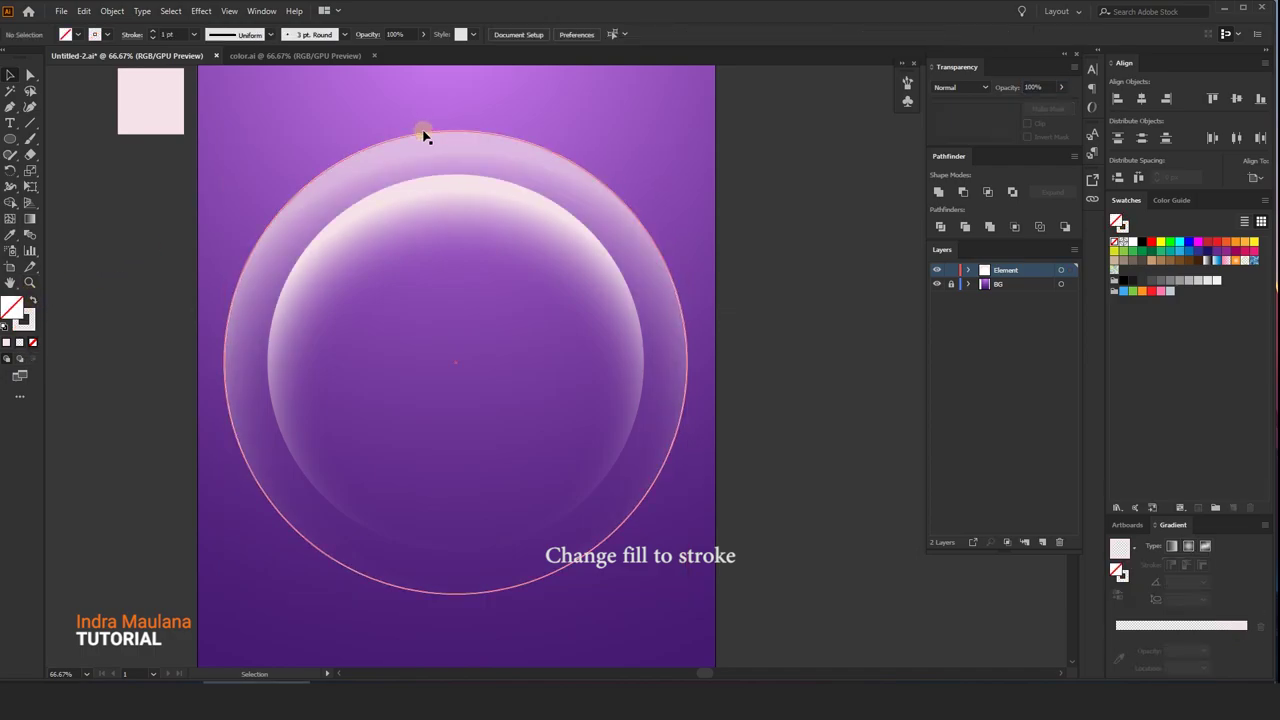
left_click(33, 300)
- Give the copy a linear gradient running vertically at 89.8°, white across the top
left_click(1172, 531)
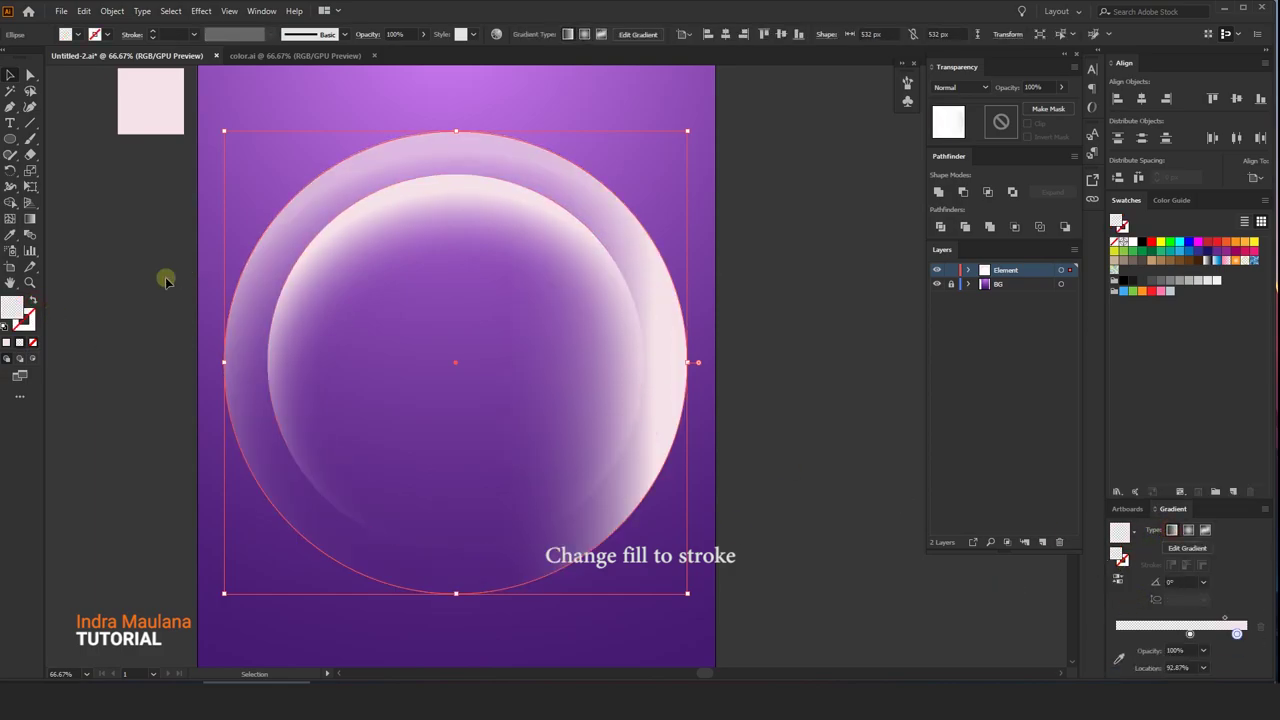
left_click(43, 230)
left_click_drag(490, 130, 468, 520)
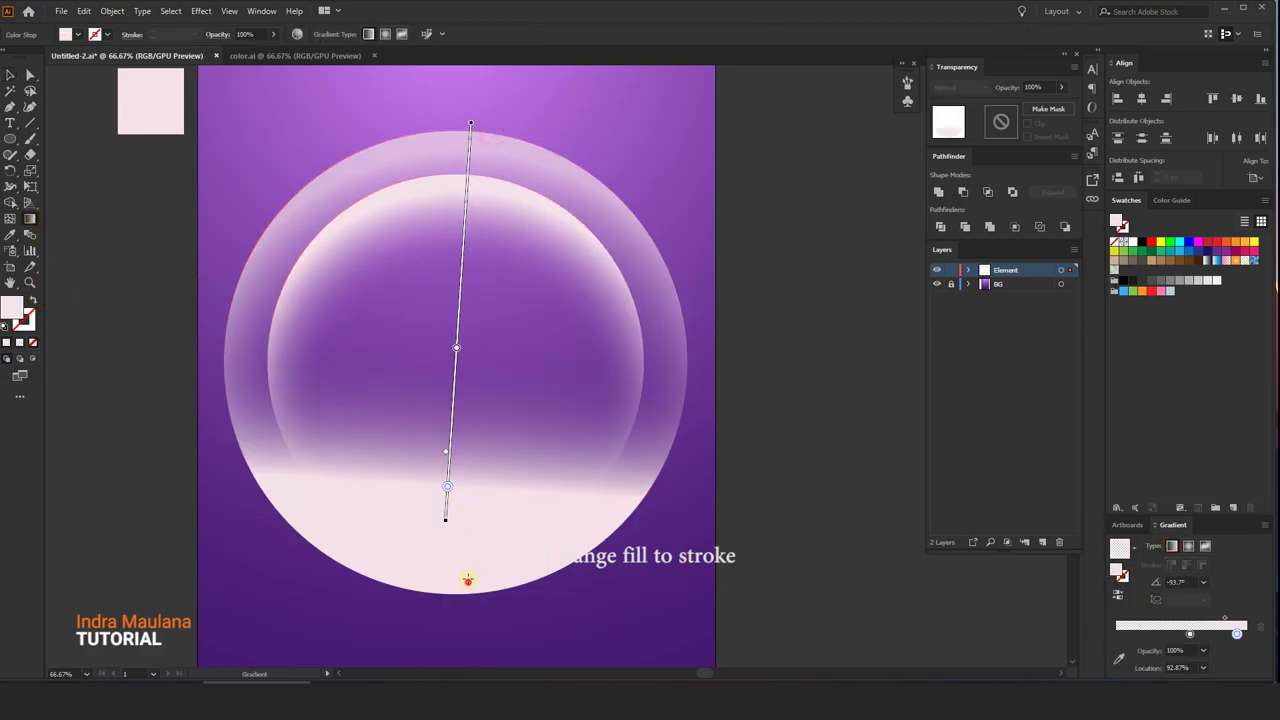
left_click_drag(455, 588, 455, 147)
left_click_drag(455, 197, 456, 148)
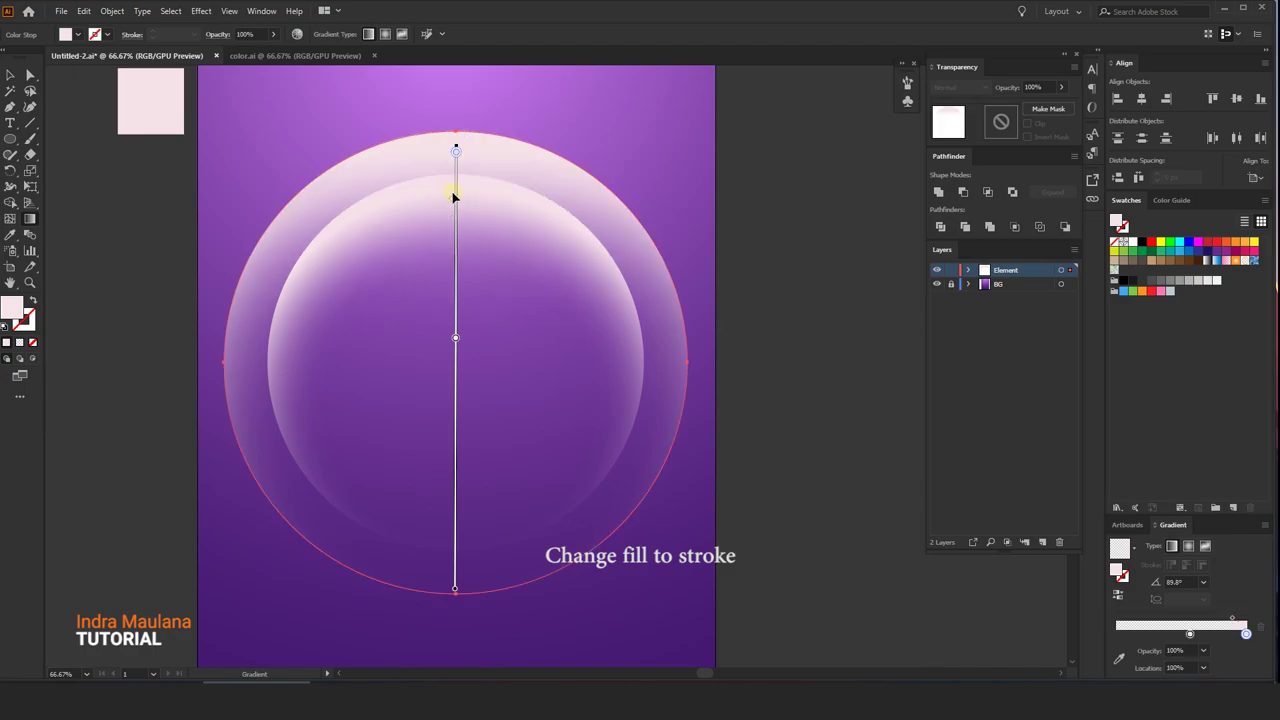
left_click_drag(453, 222, 453, 262)
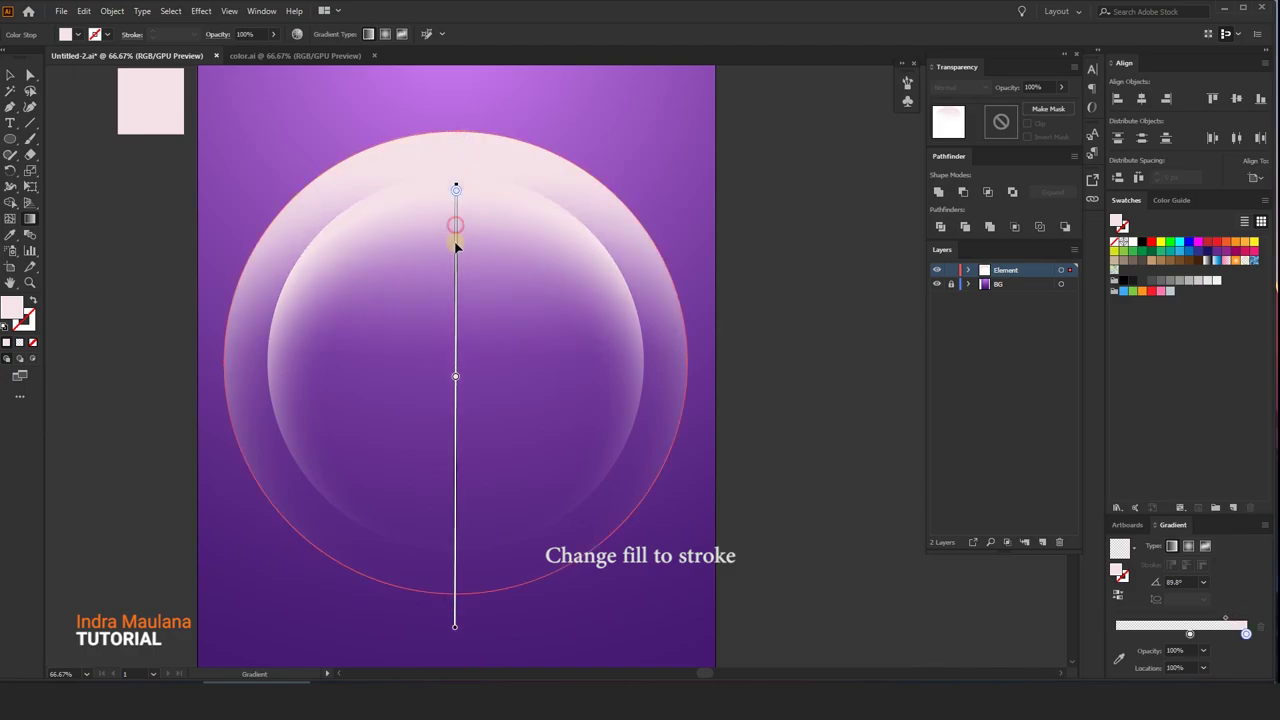
key("v")
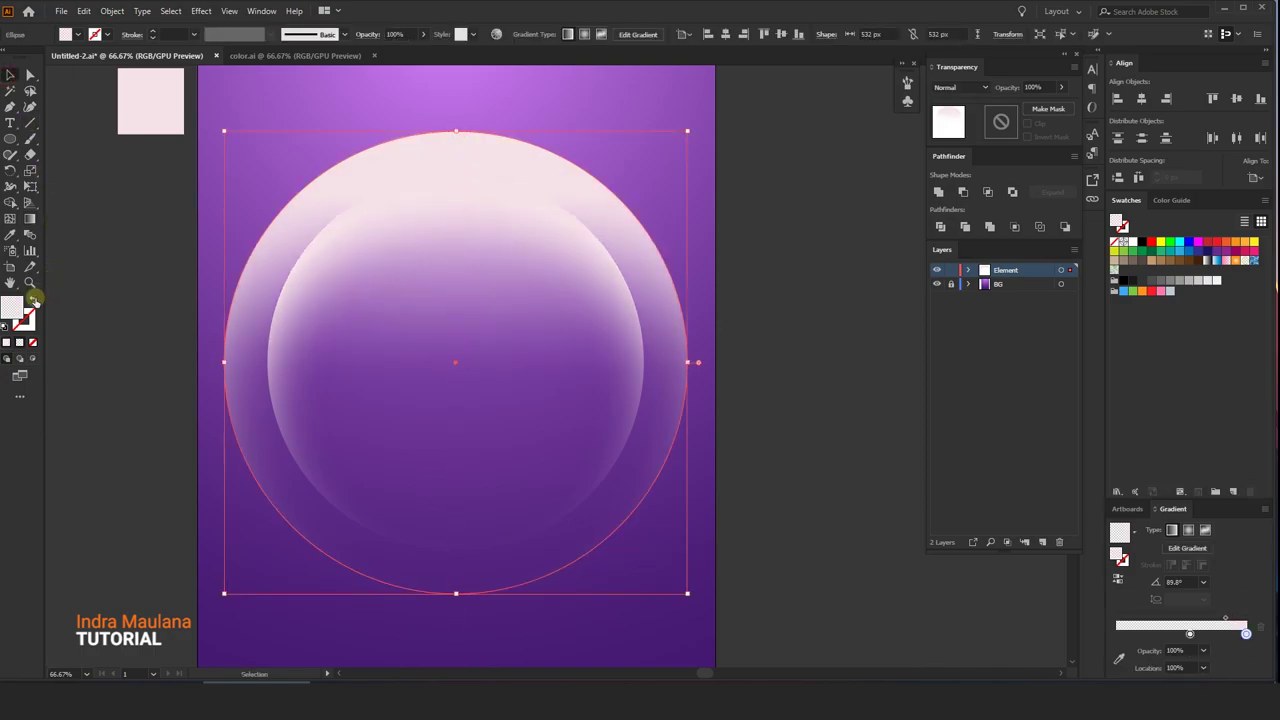
left_click(33, 299)
left_click(226, 210)
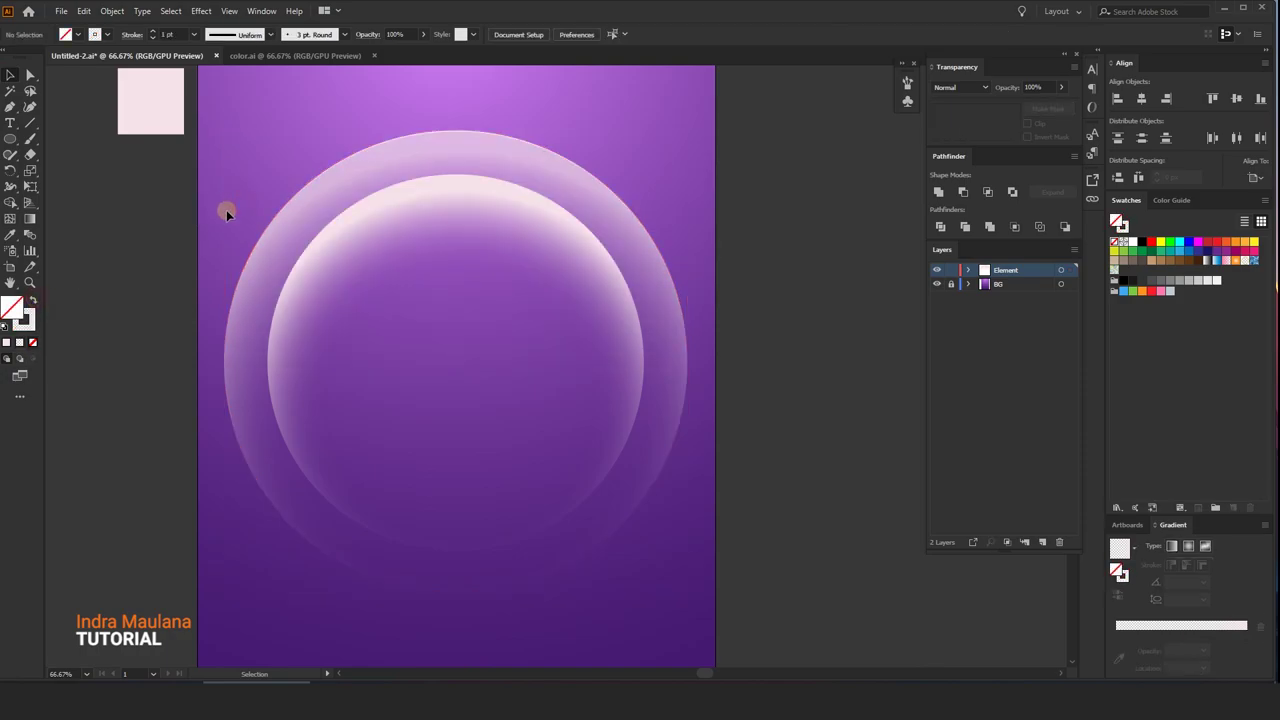
- Scale both glossy circles down around their shared centre
left_click(341, 168)
left_click(315, 102)
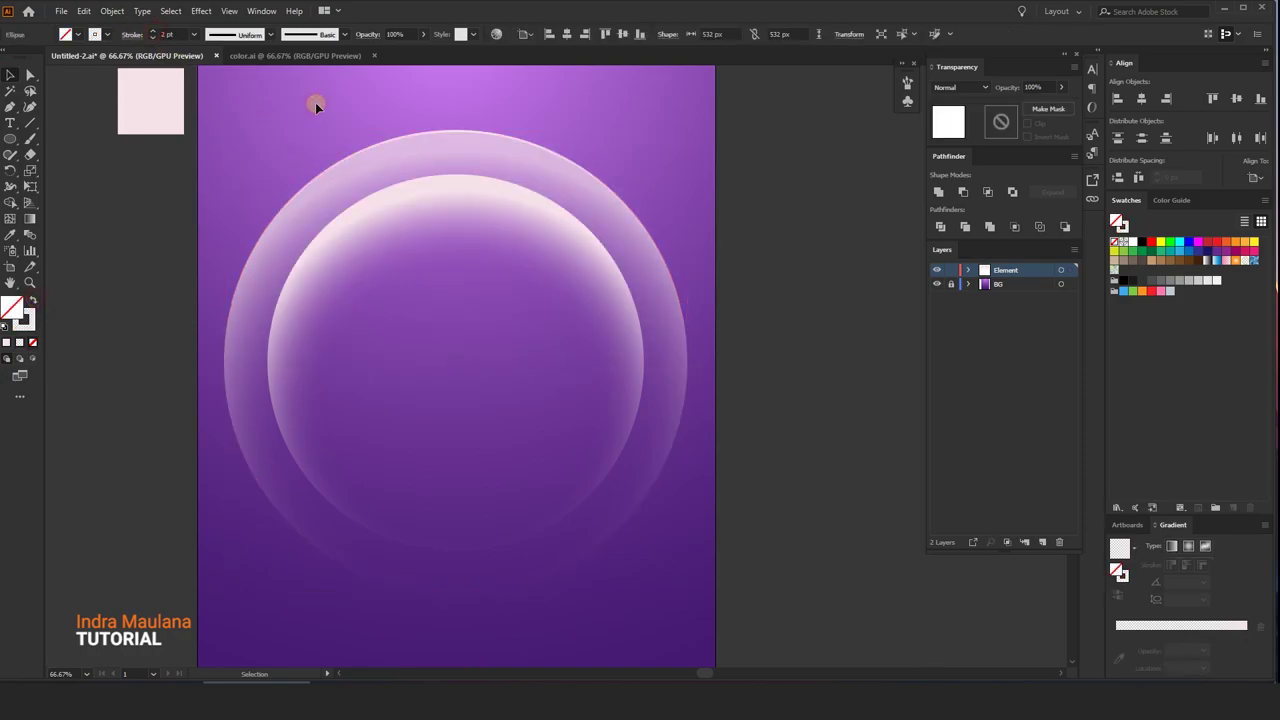
left_click_drag(310, 108, 320, 130)
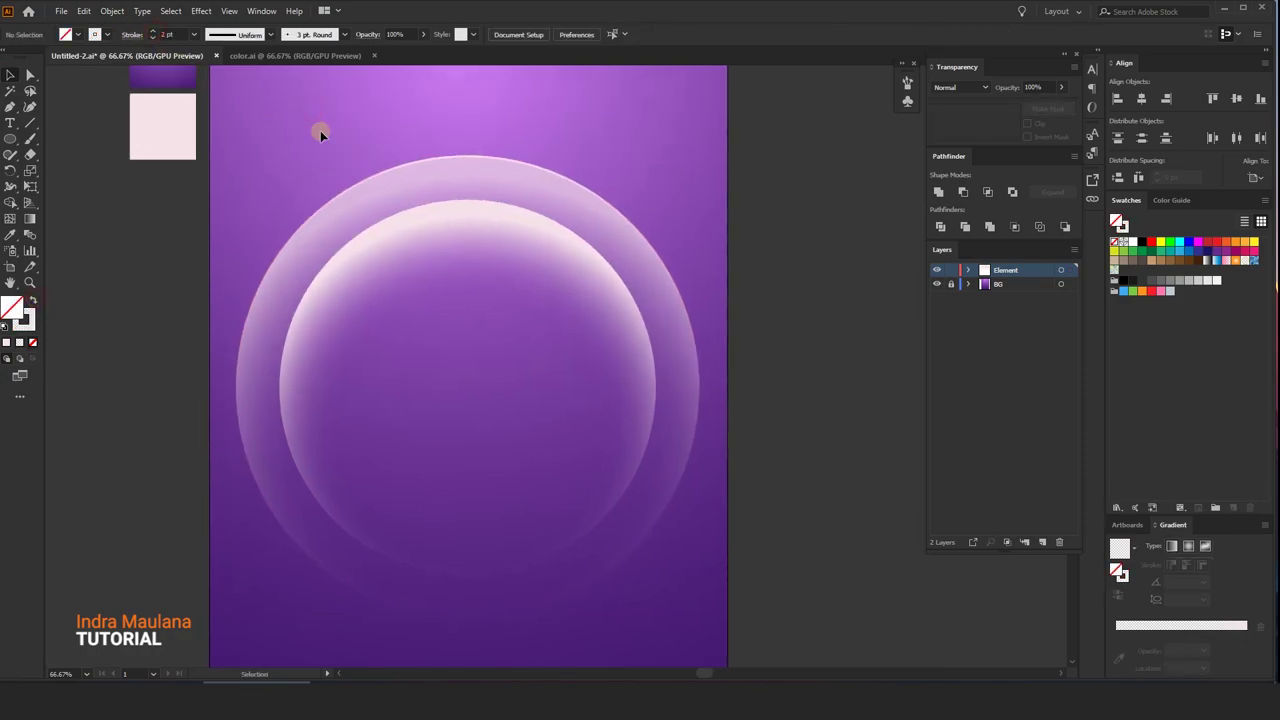
left_click(377, 226)
left_click_drag(663, 200, 666, 188)
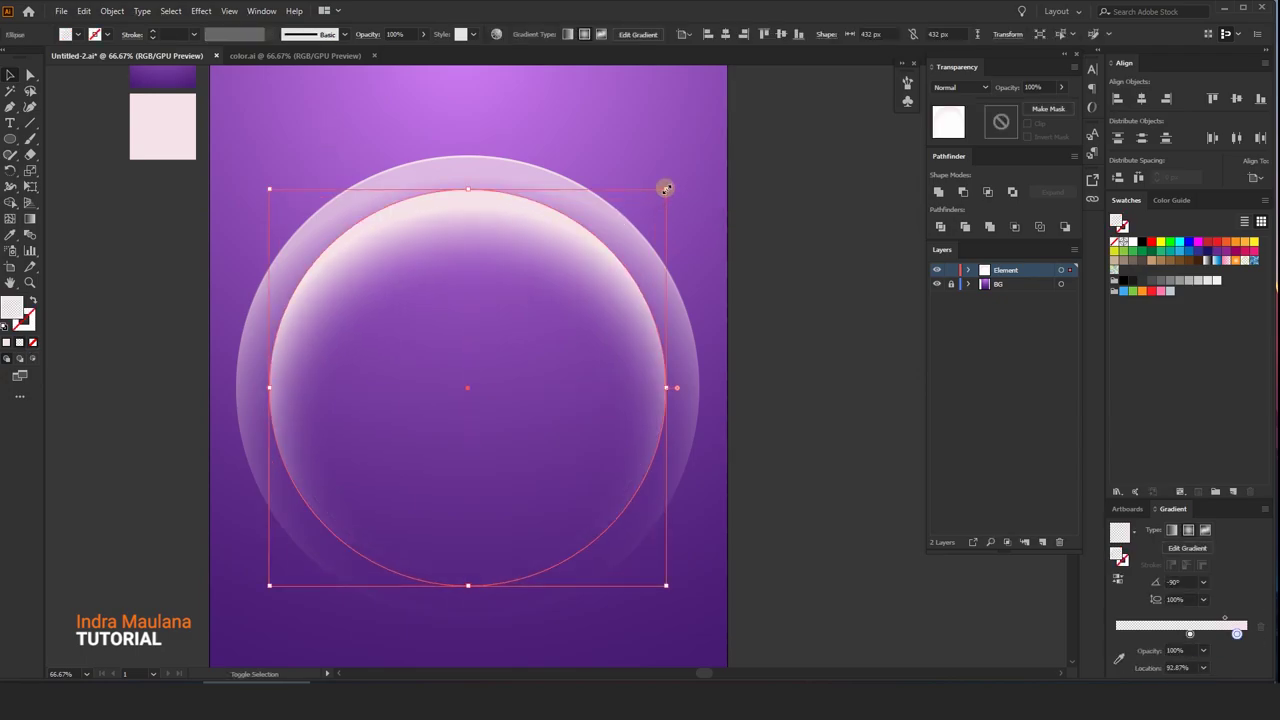
scroll(687, 147, "down", 1)
left_click(643, 181)
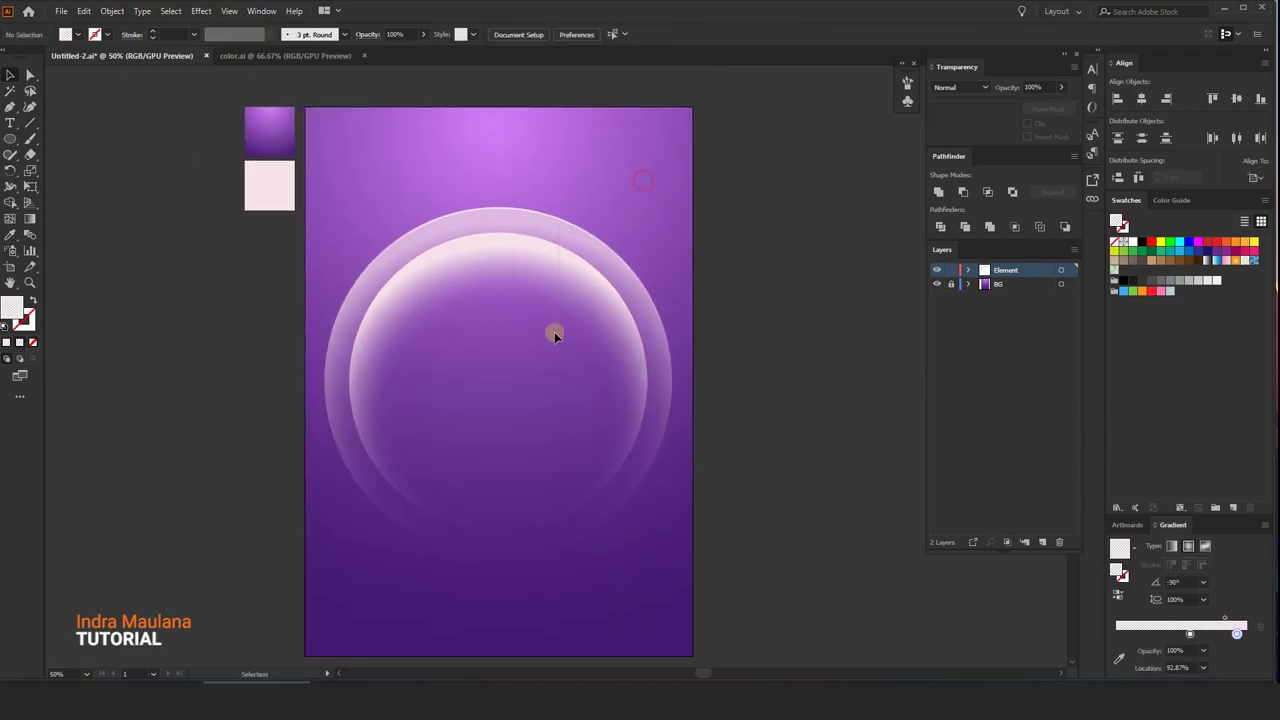
left_click(502, 443)
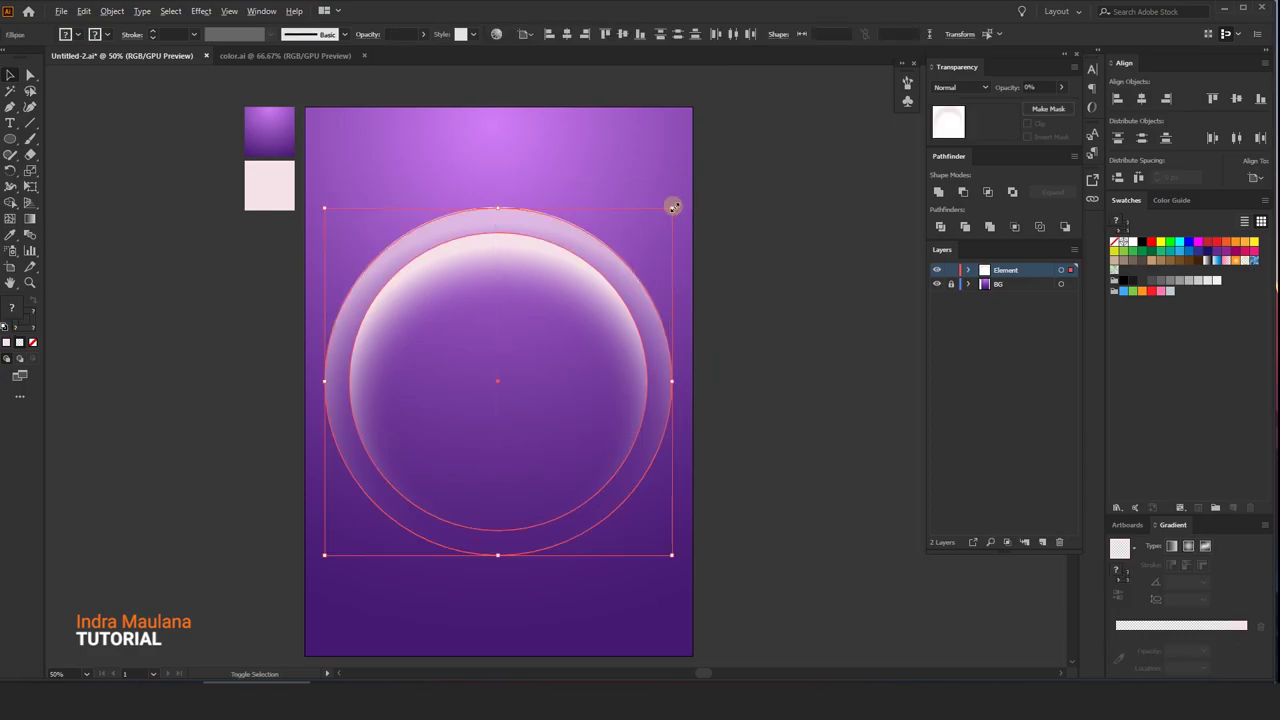
left_click_drag(673, 206, 658, 224)
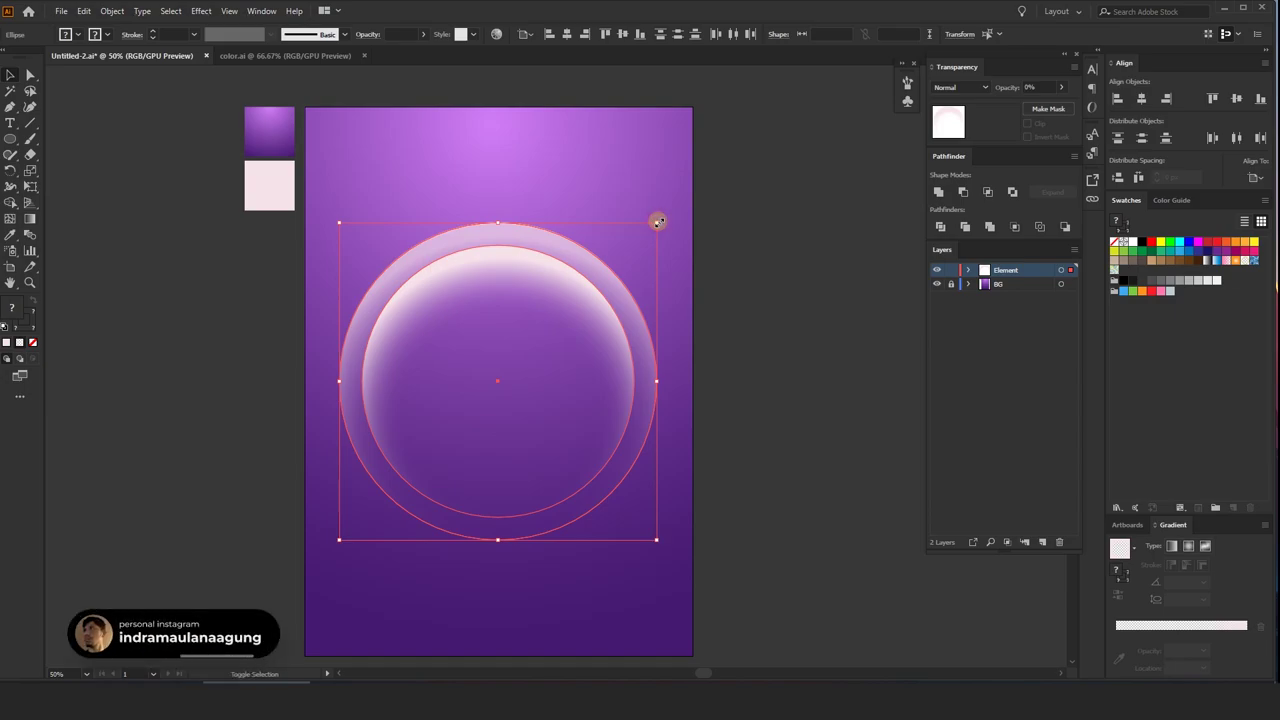
left_click(705, 222)
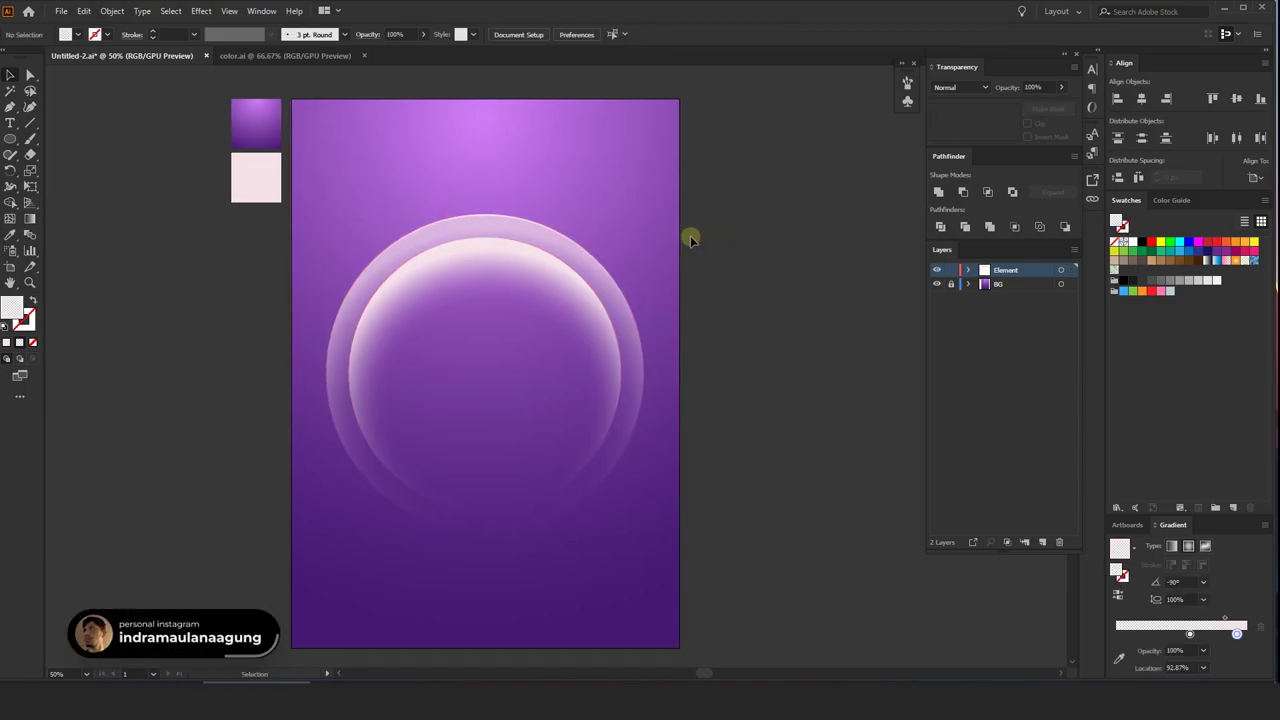
- Resize the inner gradient circle to 400 × 400 px
left_click(555, 307)
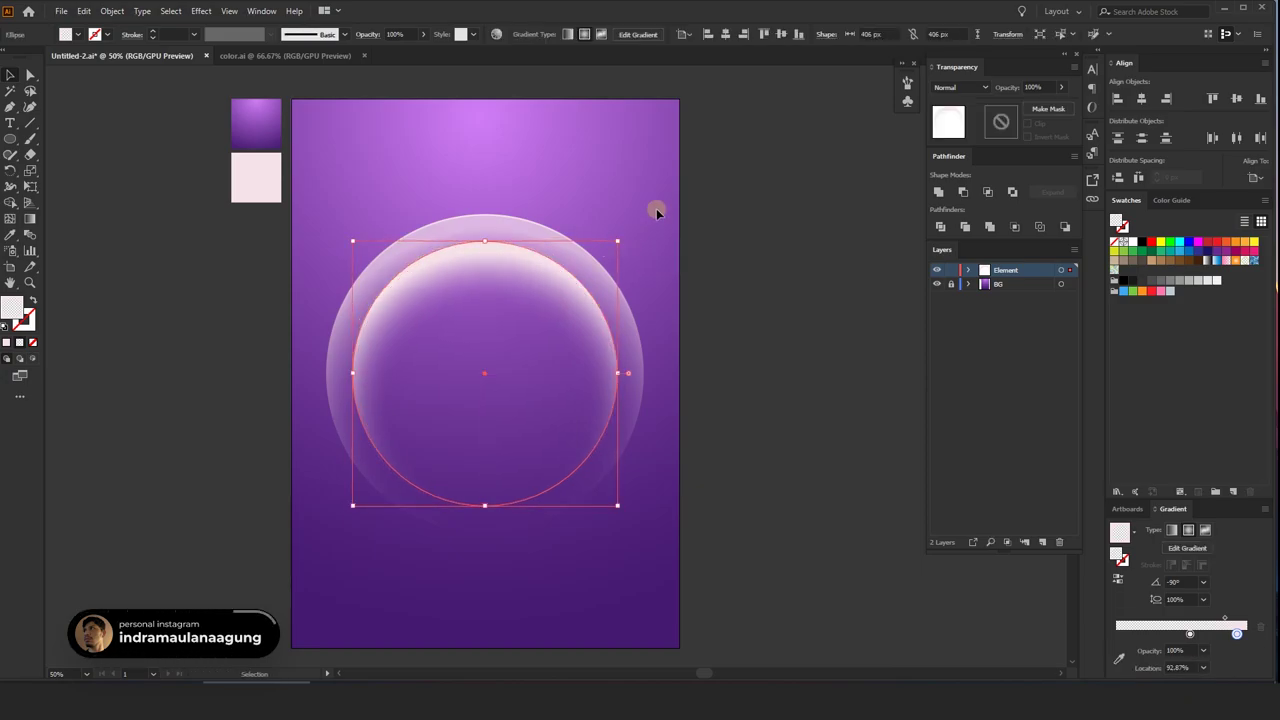
left_click(657, 213)
left_click(614, 277)
left_click_drag(617, 241, 617, 243)
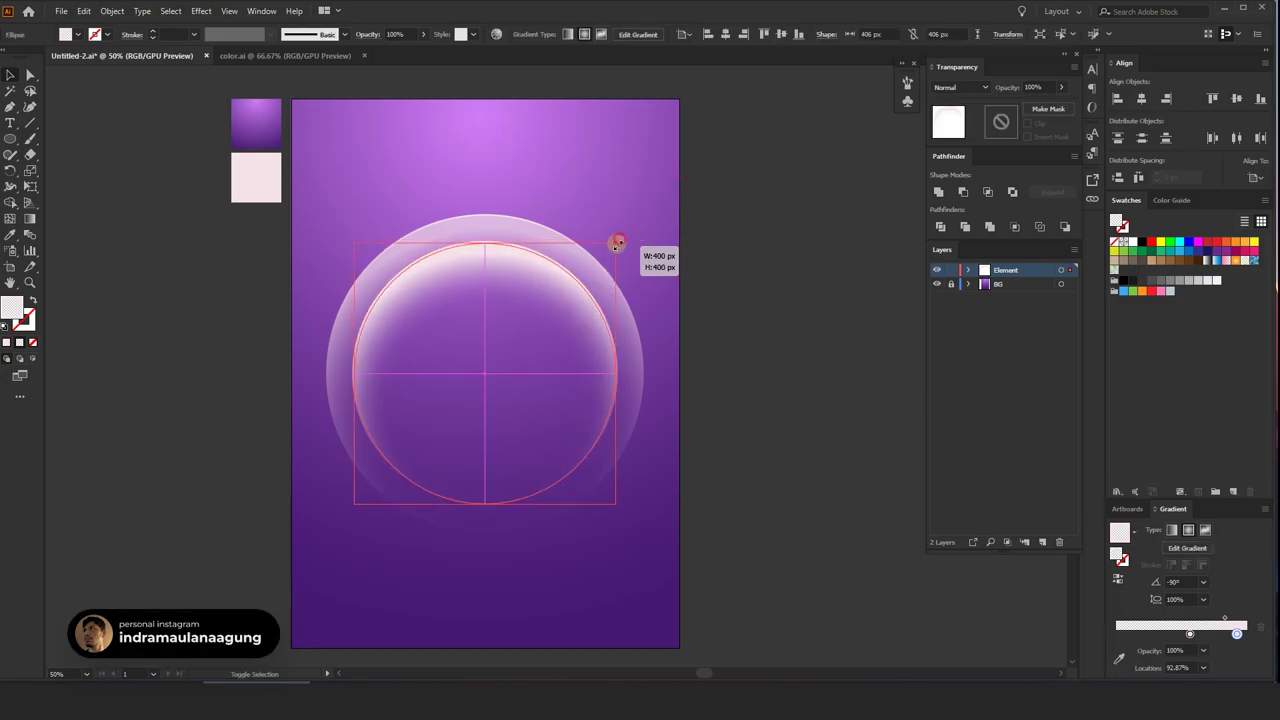
left_click(640, 208)
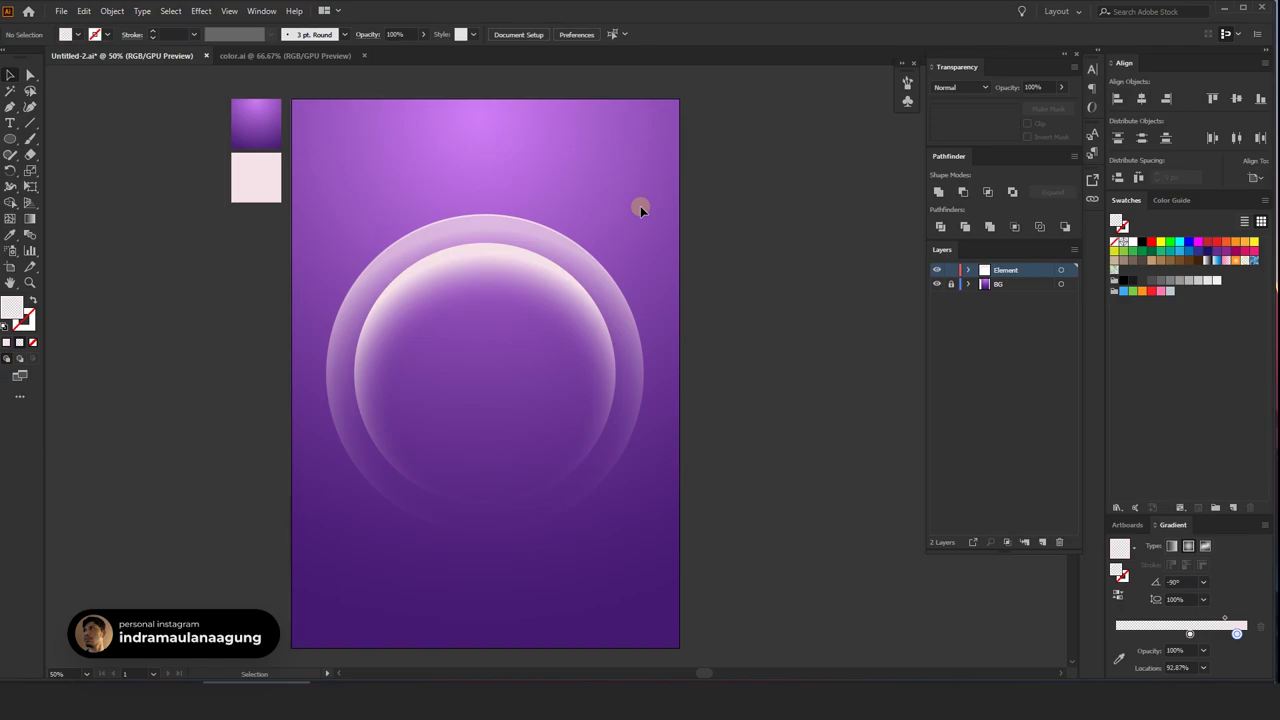
left_click(575, 258)
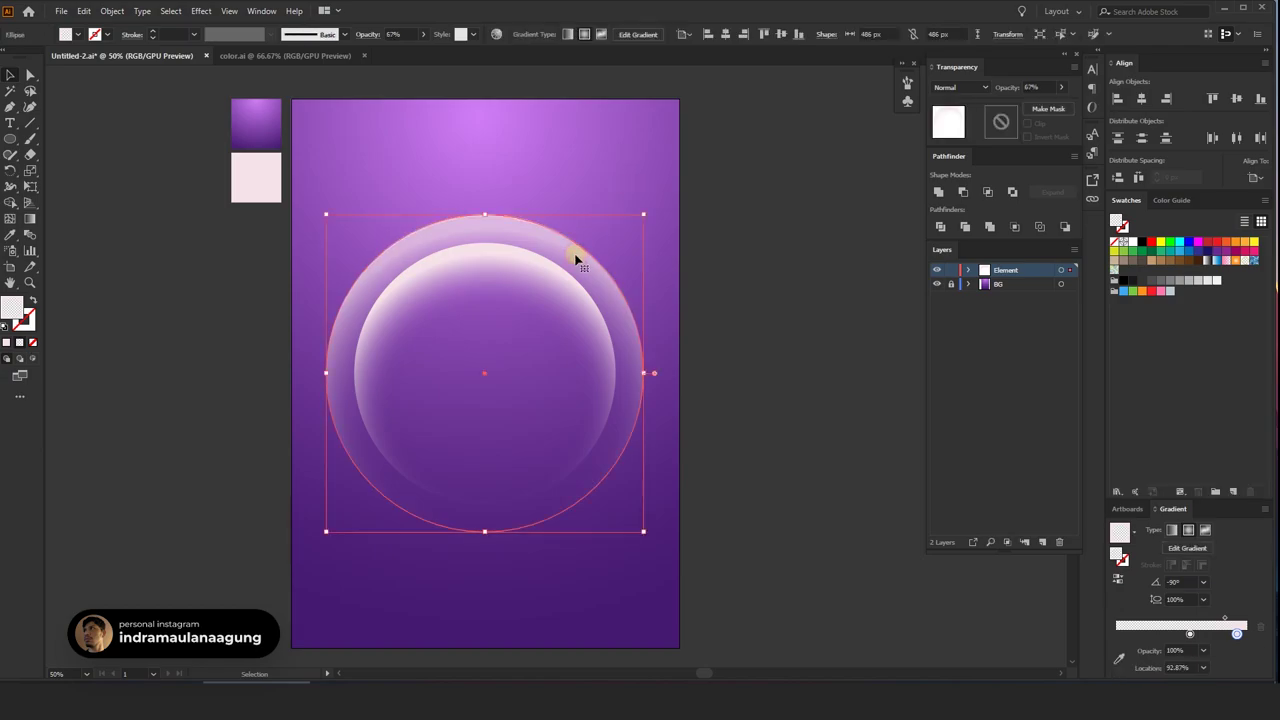
- Paste a copy of the outer ring enlarged to about 656 px, and make the inner circle about 412 px
left_click(84, 11)
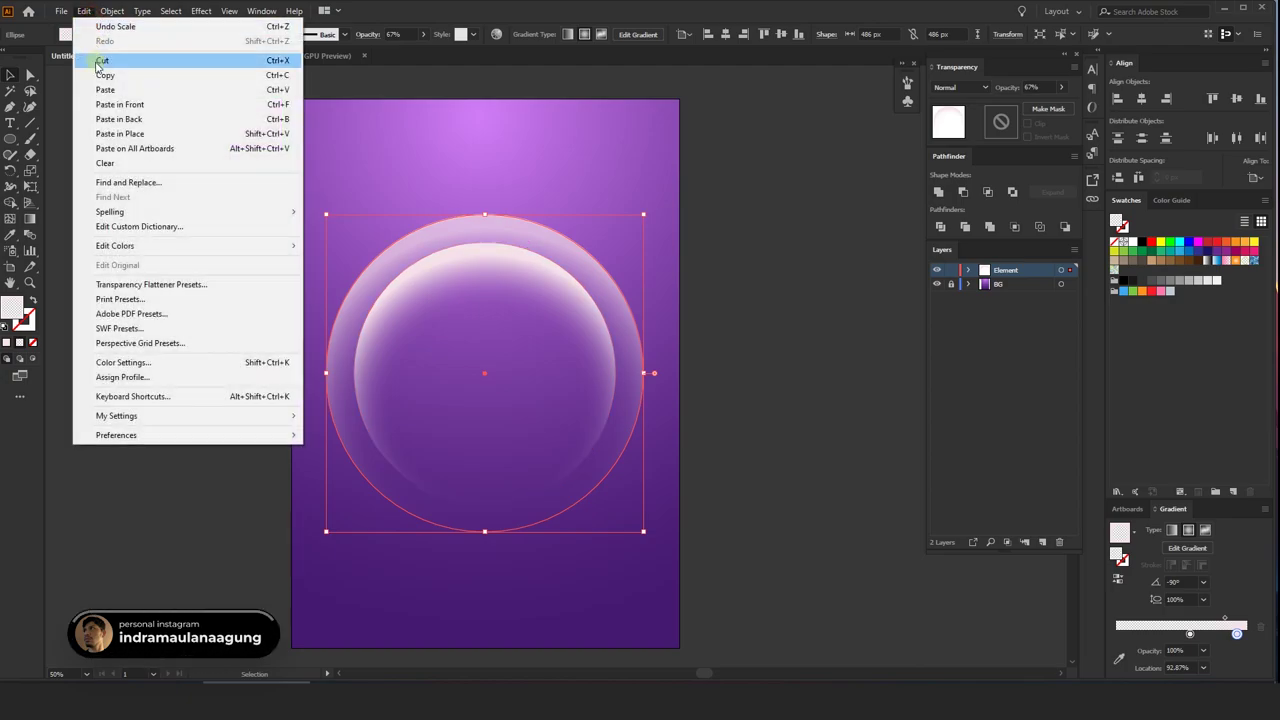
left_click(101, 76)
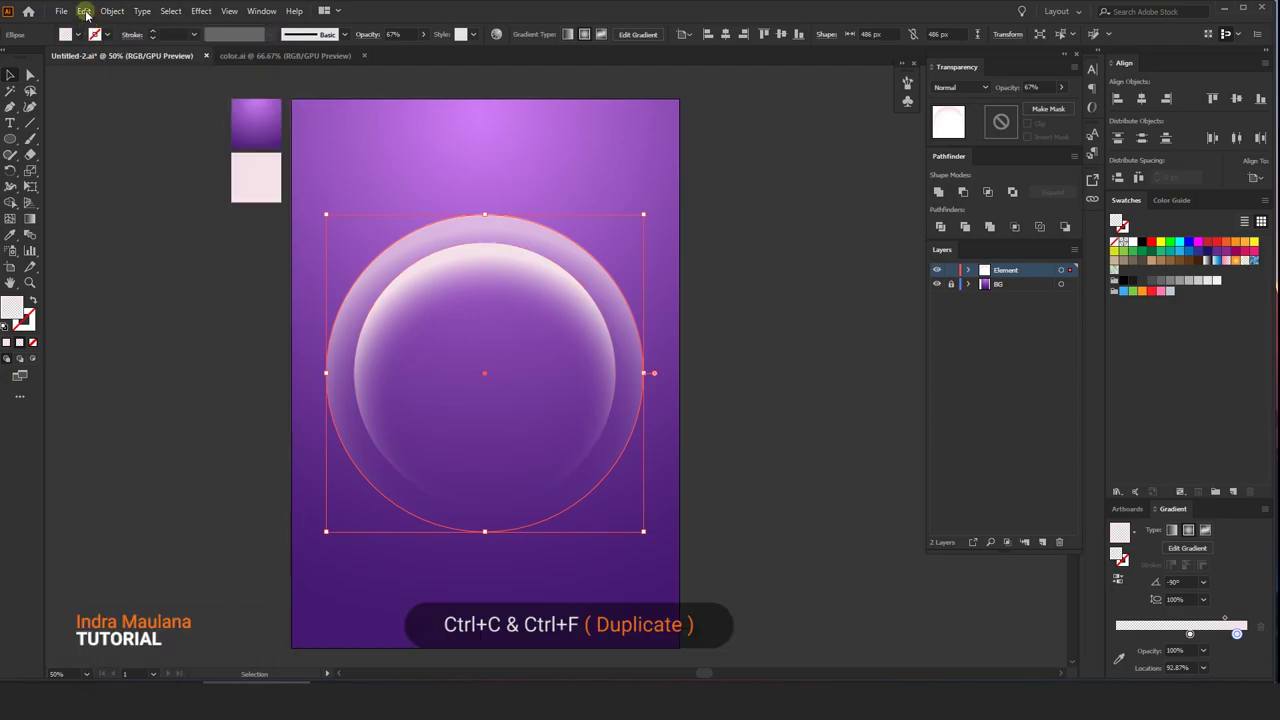
left_click(84, 11)
left_click(118, 104)
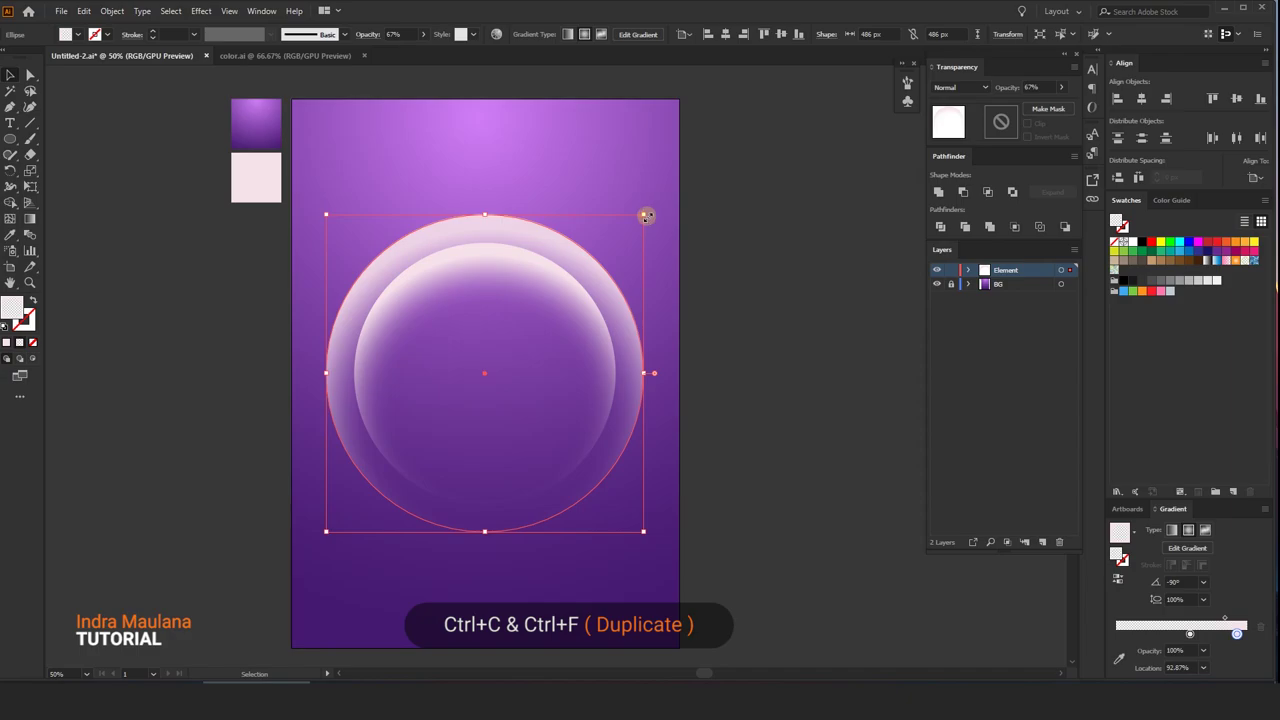
mouse_move(647, 216)
left_mouse_down()
mouse_move(715, 161)
mouse_move(700, 206)
left_mouse_up()
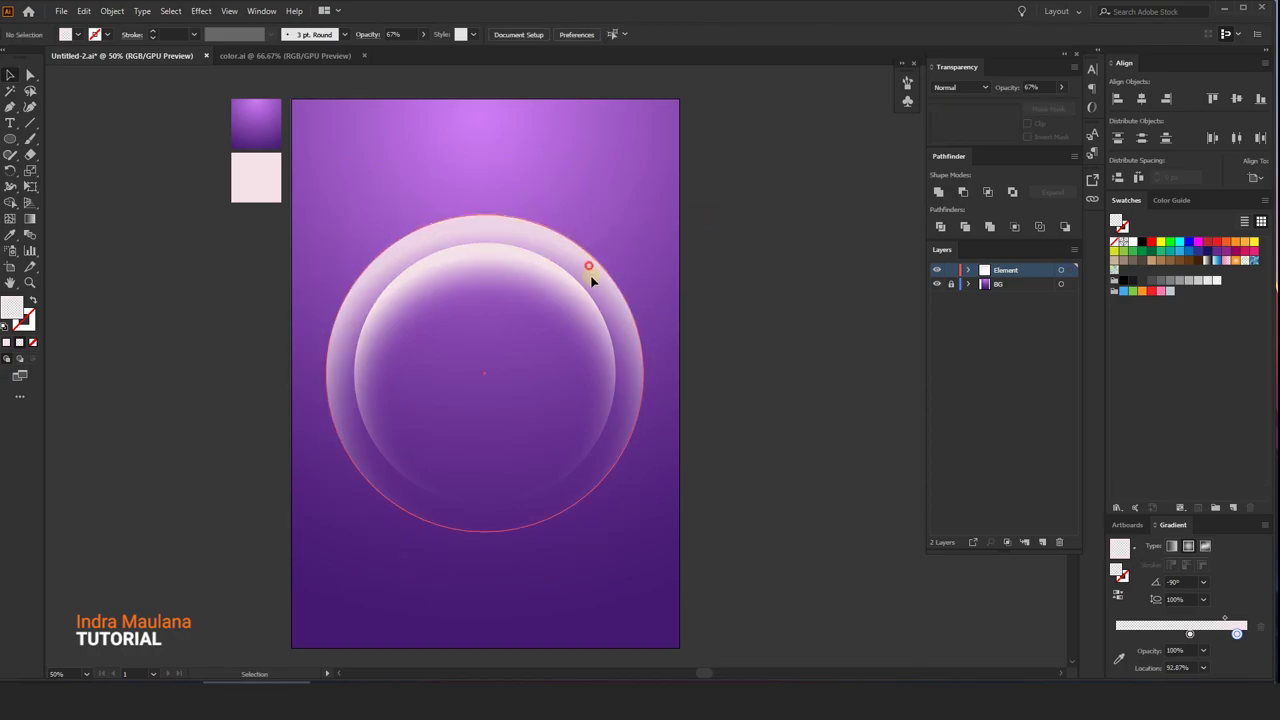
left_click_drag(589, 270, 657, 314)
key("ctrl+z")
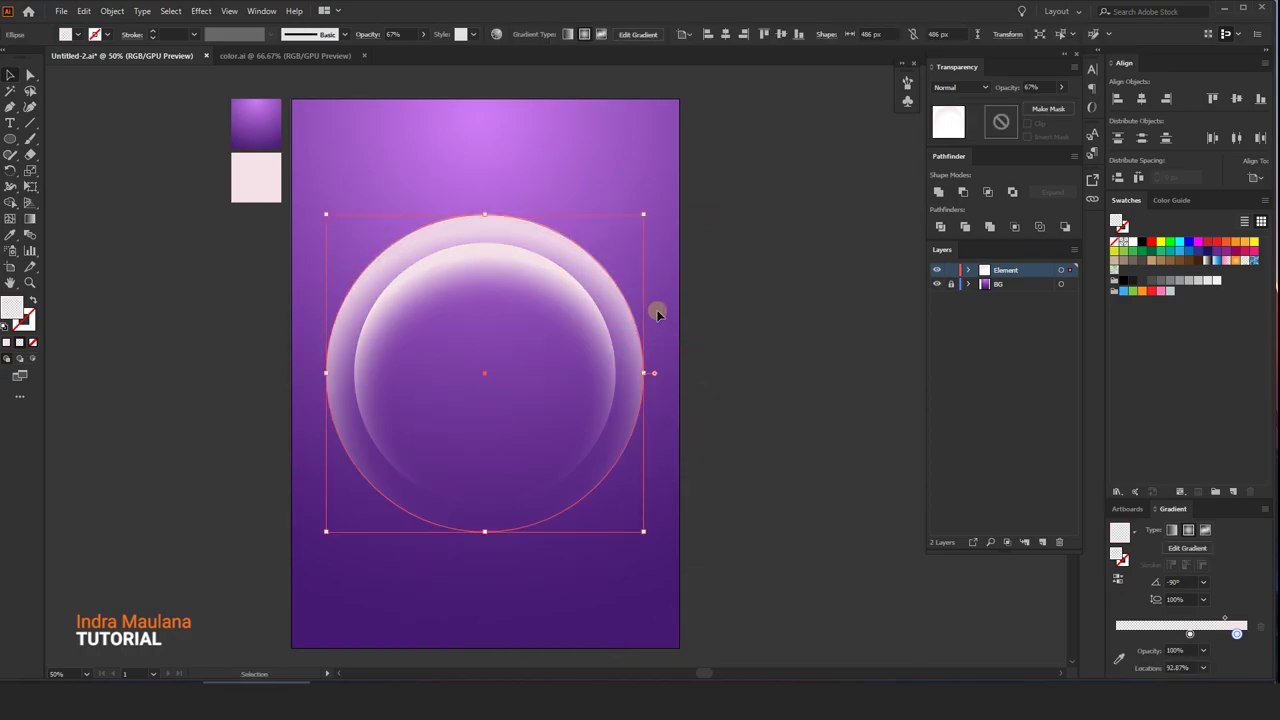
left_click(657, 314)
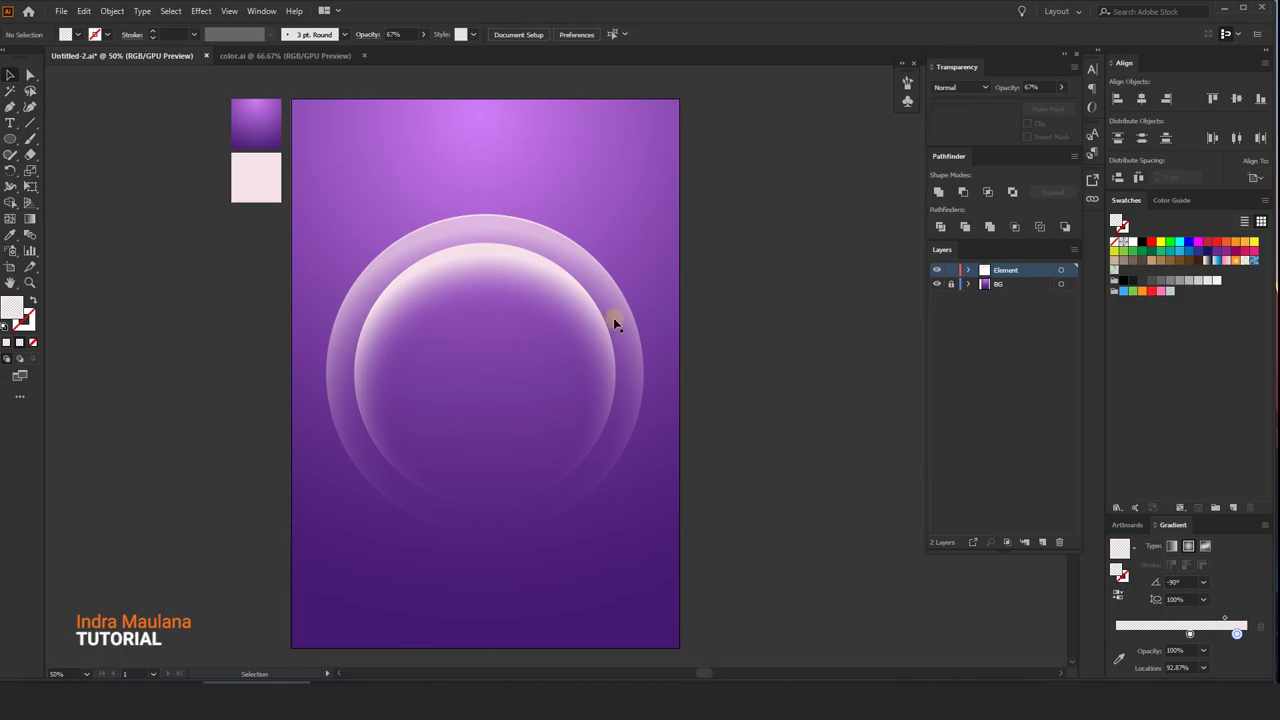
left_click(550, 285)
left_click_drag(613, 244, 620, 238)
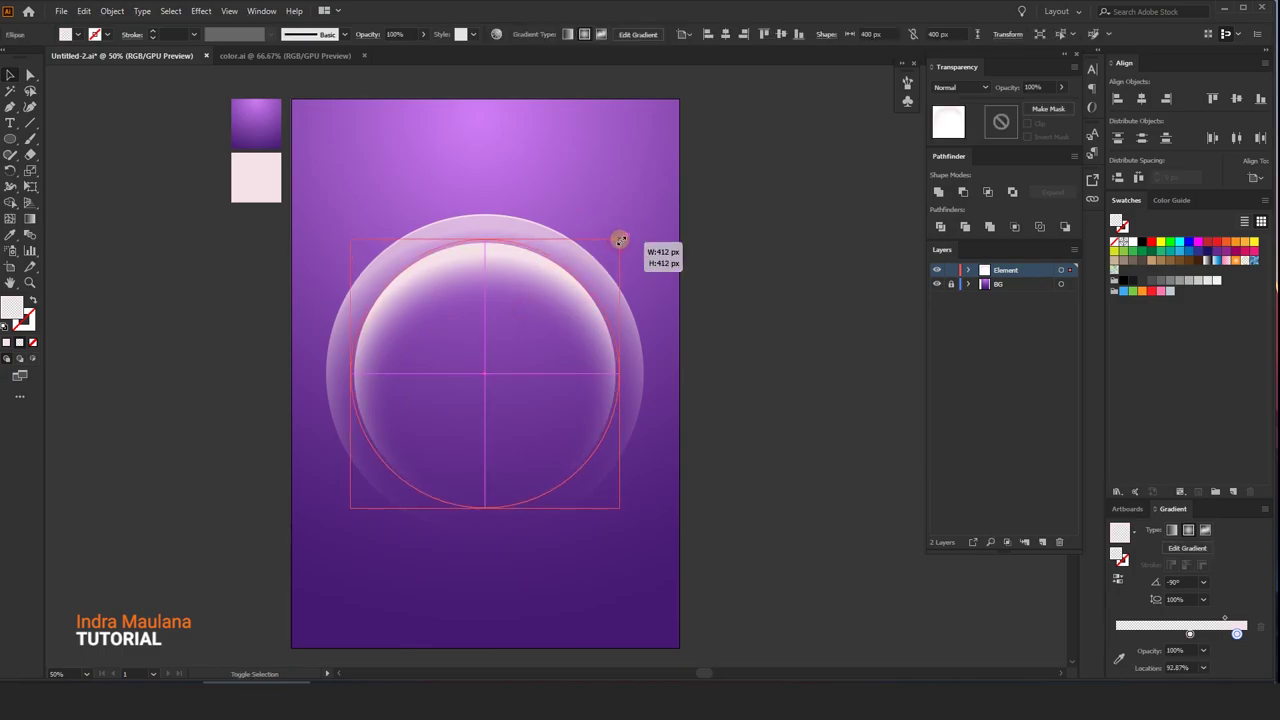
- Paste another outer ring copy in front, scaled up to about 784 px
left_click(557, 248)
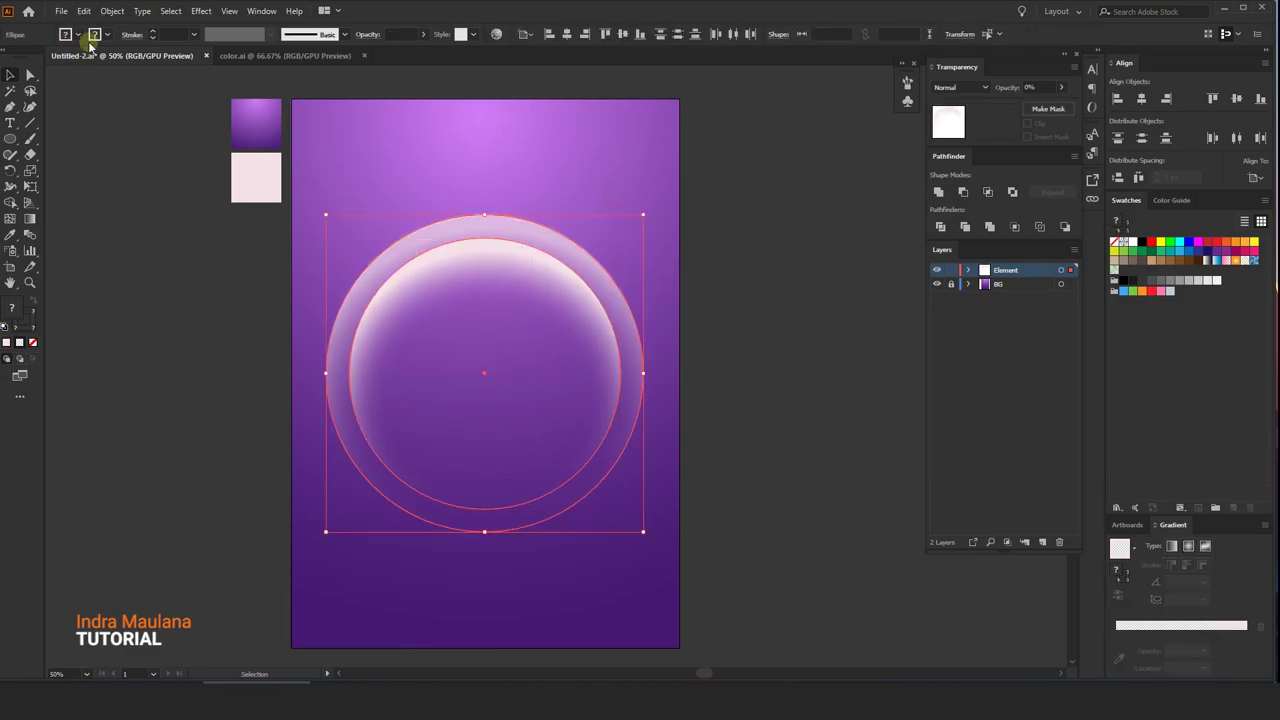
left_click(84, 10)
left_click(104, 76)
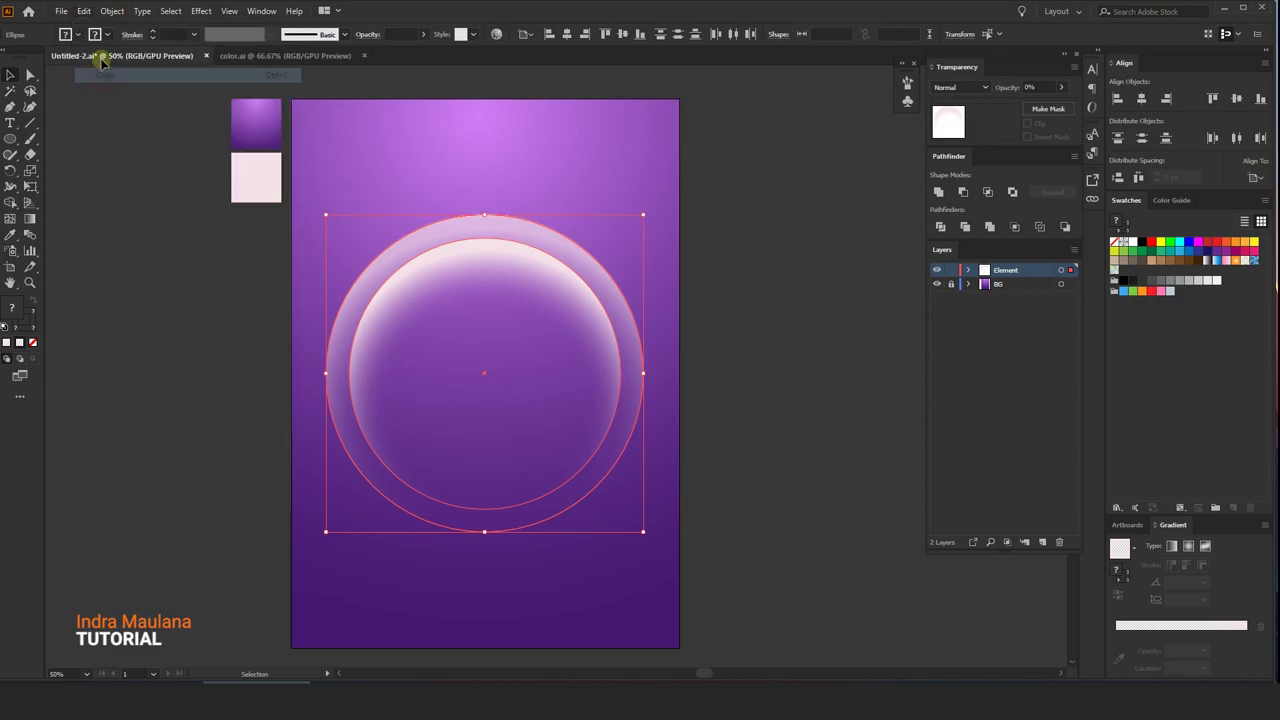
left_click(84, 10)
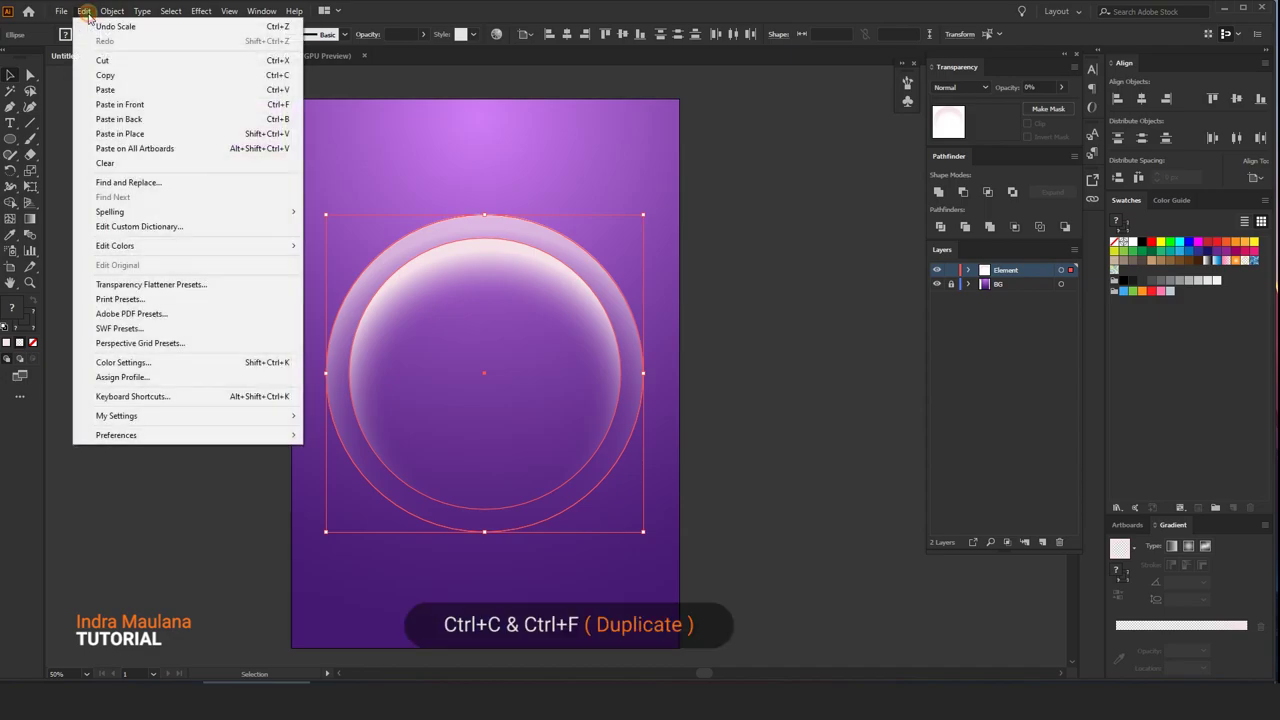
left_click(110, 105)
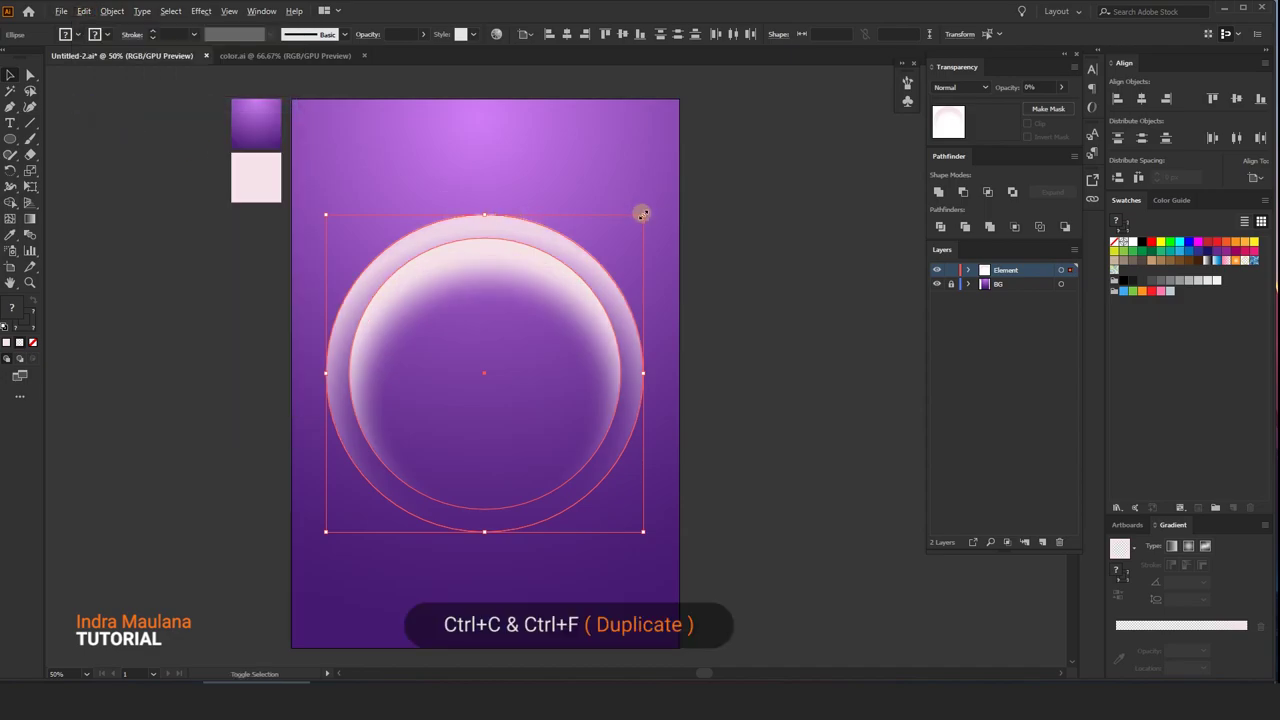
left_click_drag(642, 214, 746, 115)
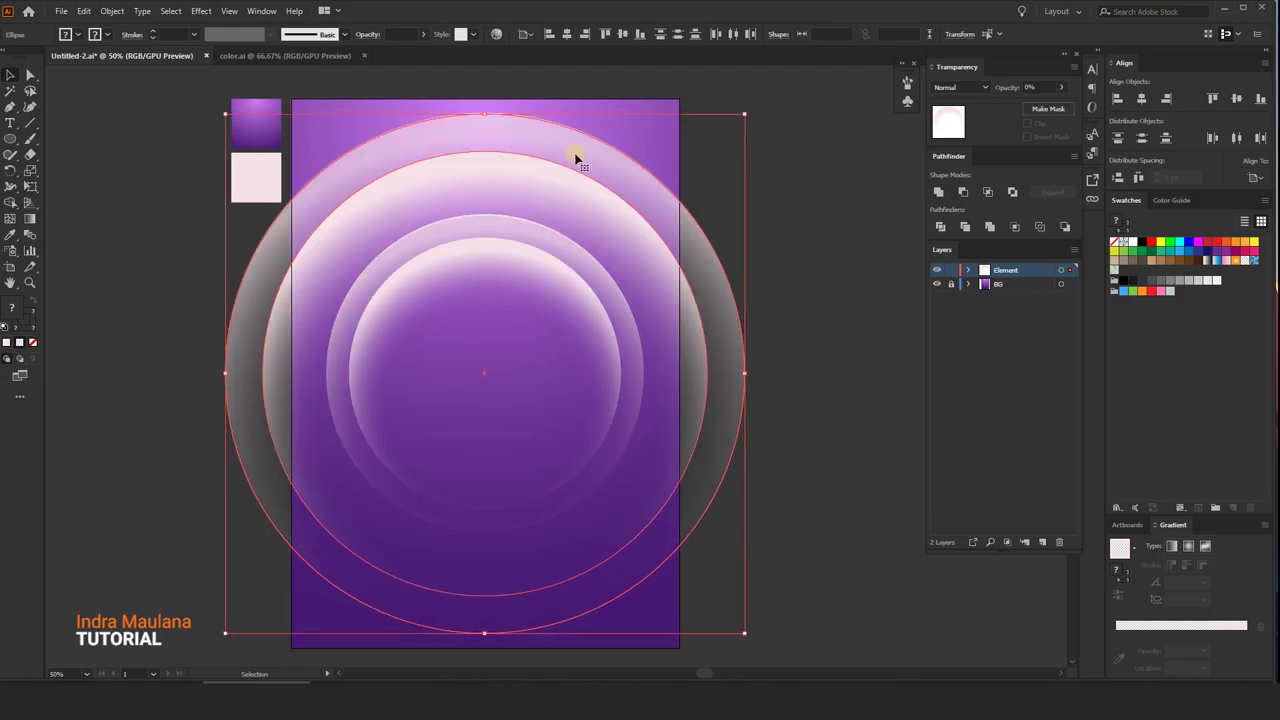
- Send the largest circle to the back, group all rings, and place a duplicate group left of the artboard
right_click(574, 156)
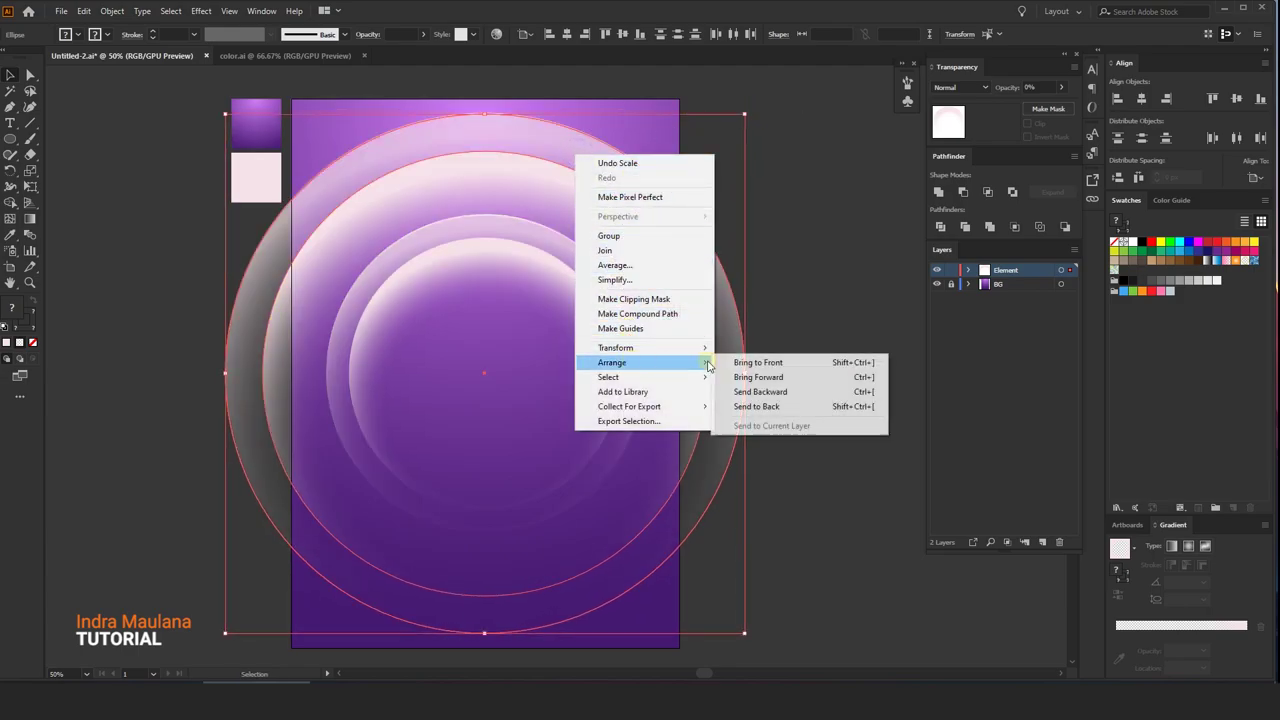
left_click(757, 407)
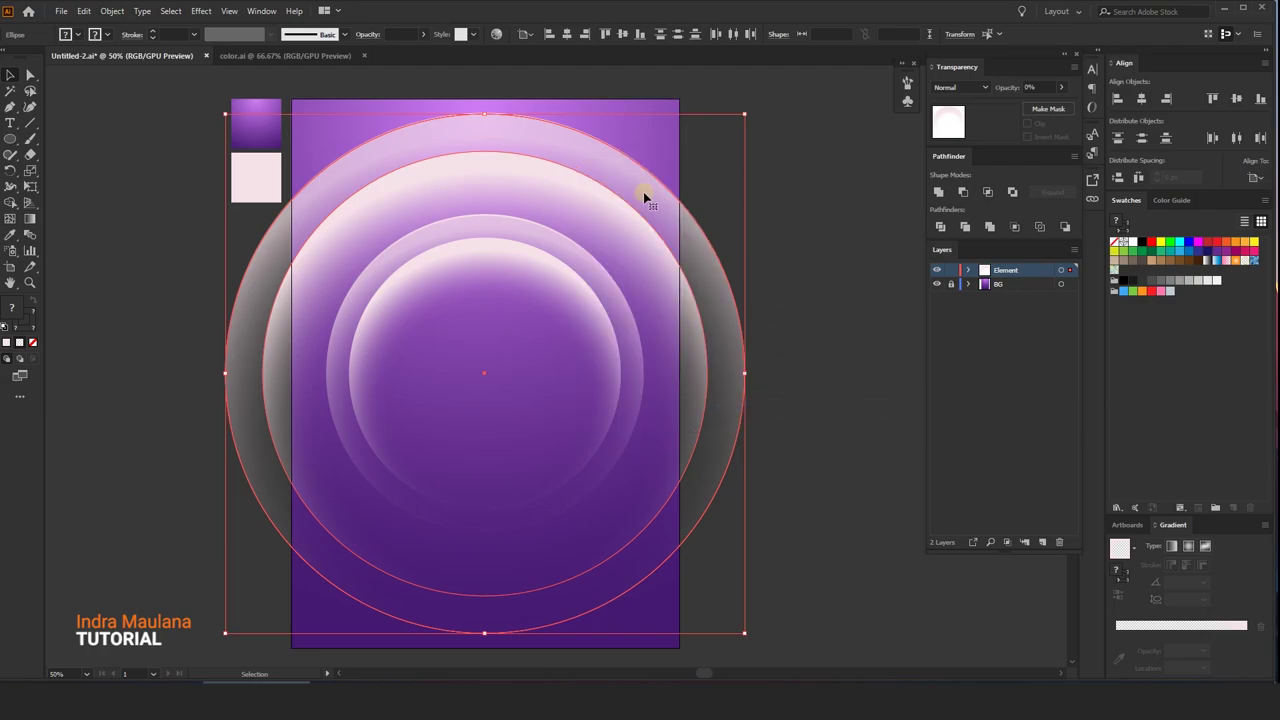
right_click(566, 163)
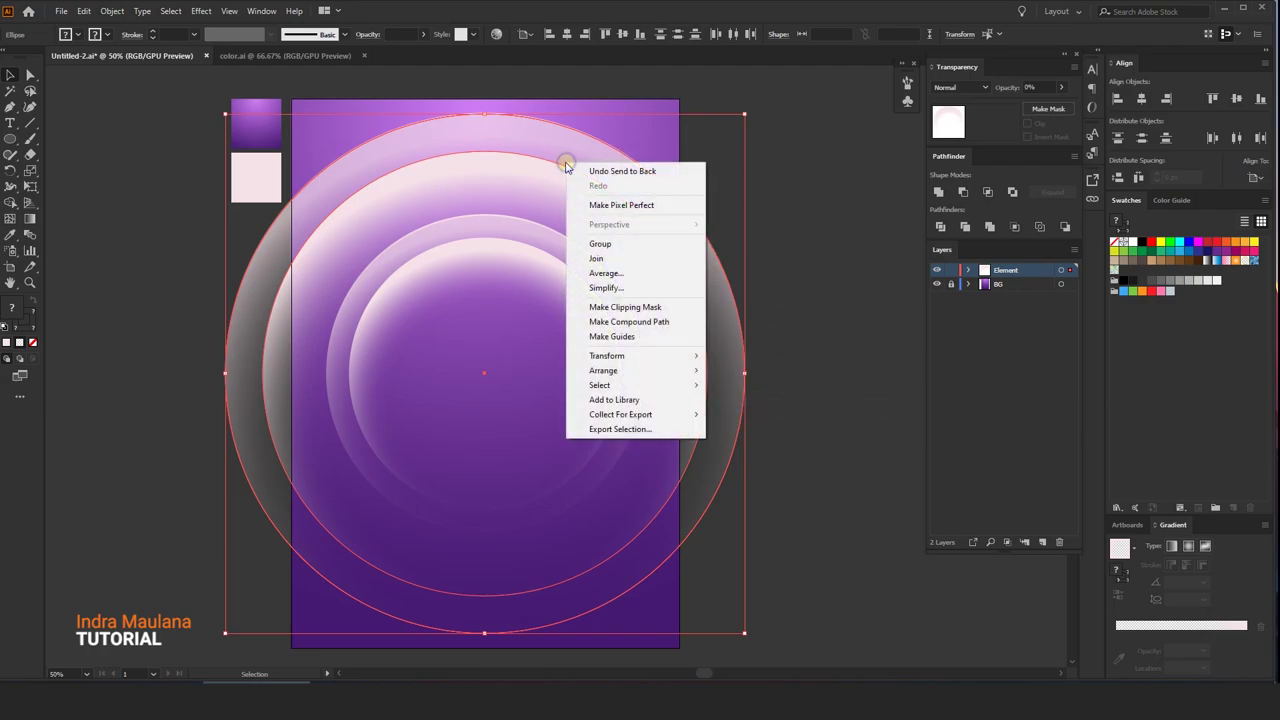
left_click(600, 244)
scroll(600, 246, "down", 3)
scroll(551, 252, "down", 1)
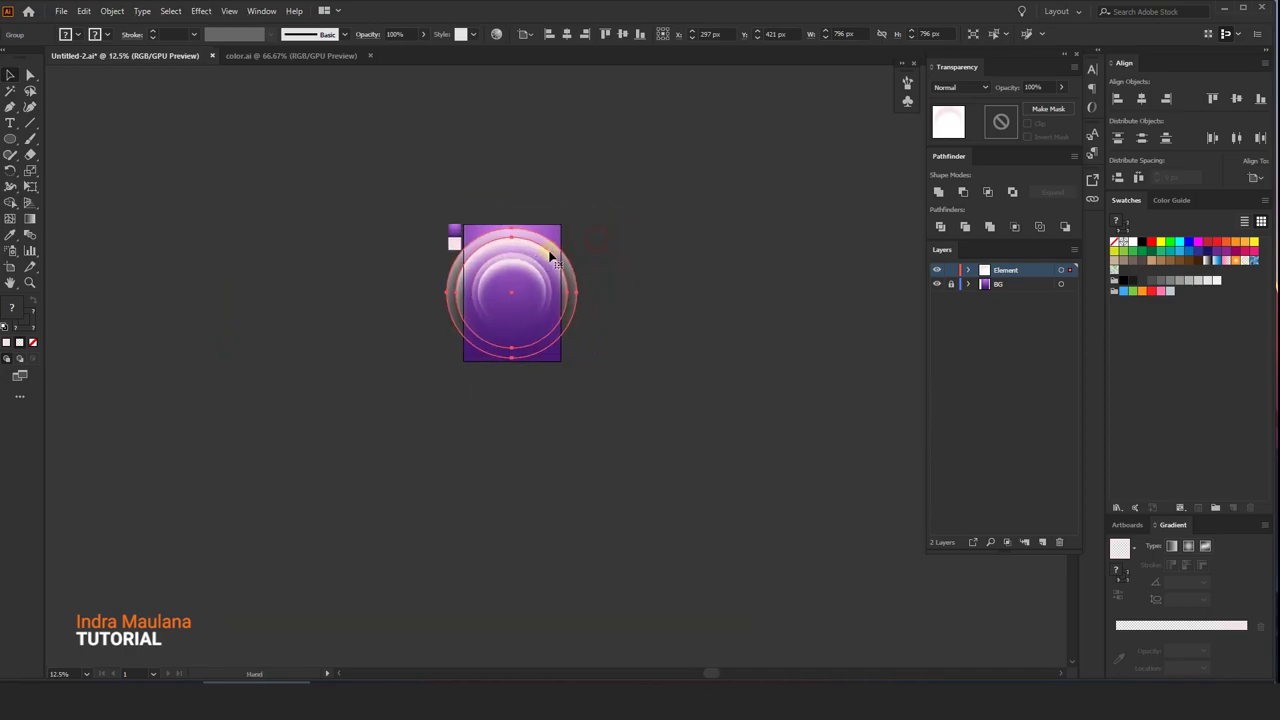
left_click_drag(546, 257, 335, 259)
left_click(395, 180)
scroll(420, 194, "up", 1)
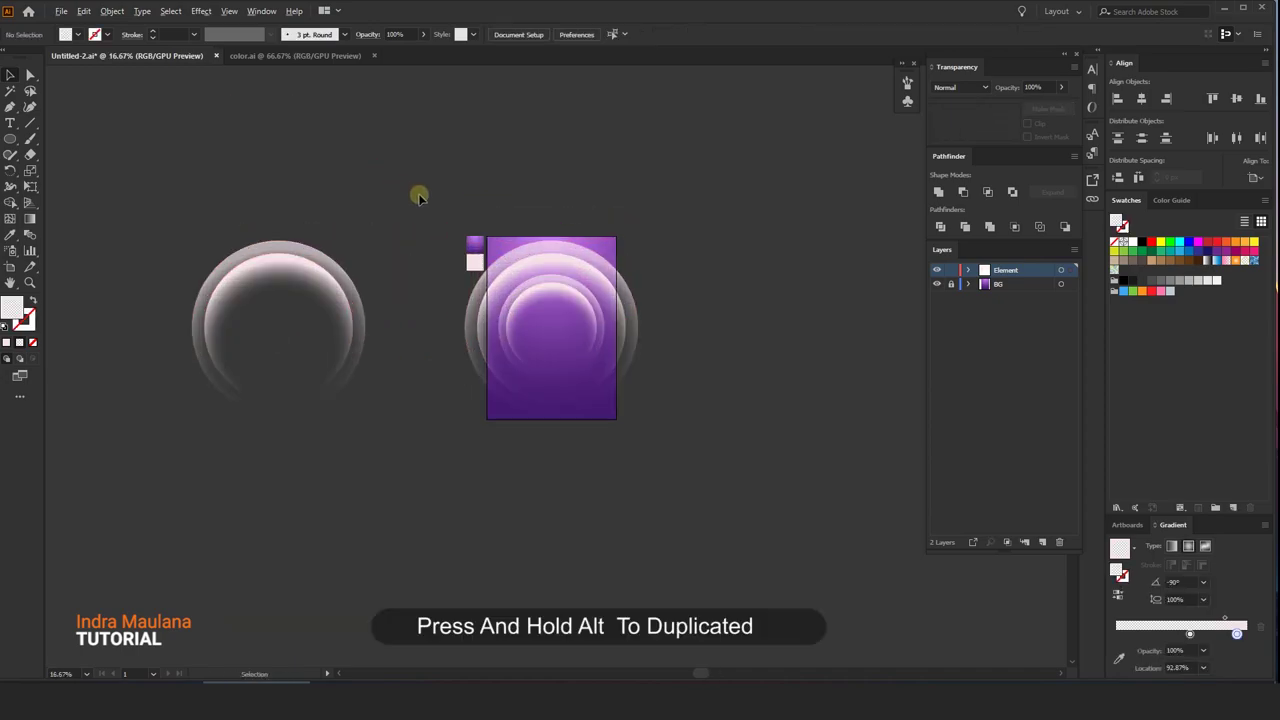
scroll(560, 273, "up", 3)
left_click(457, 191)
left_click_drag(457, 191, 586, 166)
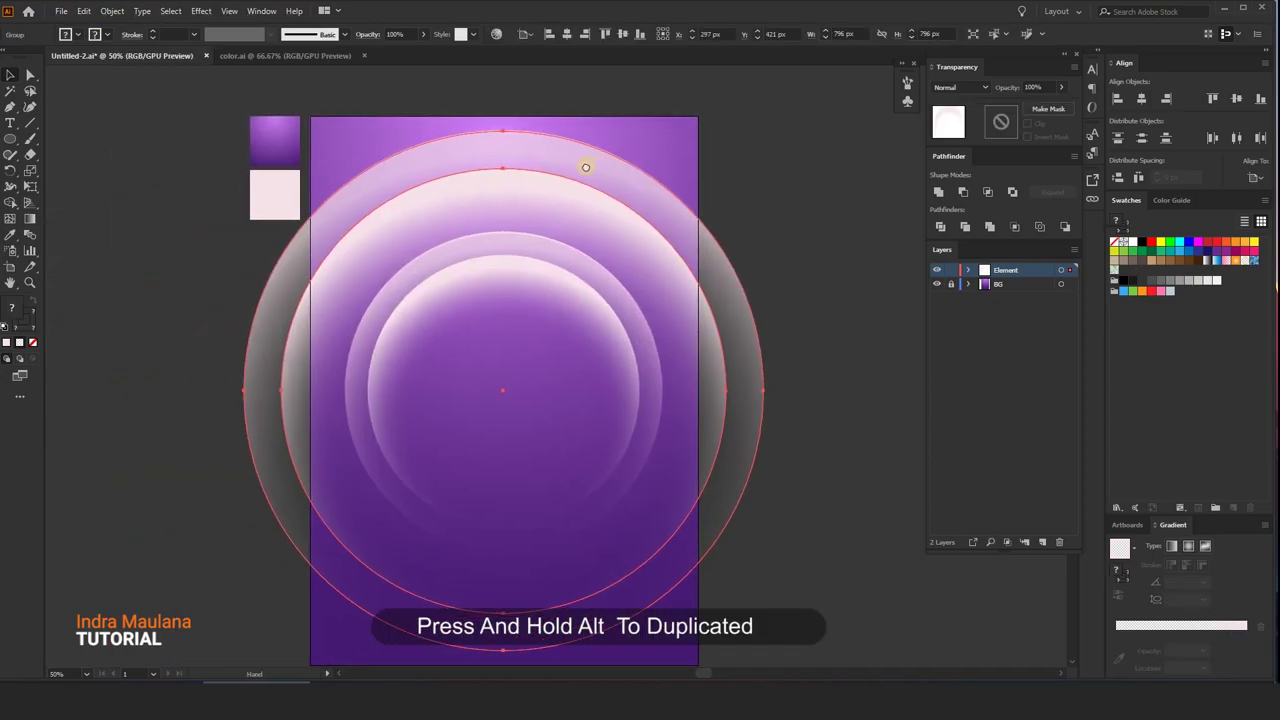
- Apply a 3.8-pixel Gaussian Blur to the ring group on the flyer
left_click(200, 11)
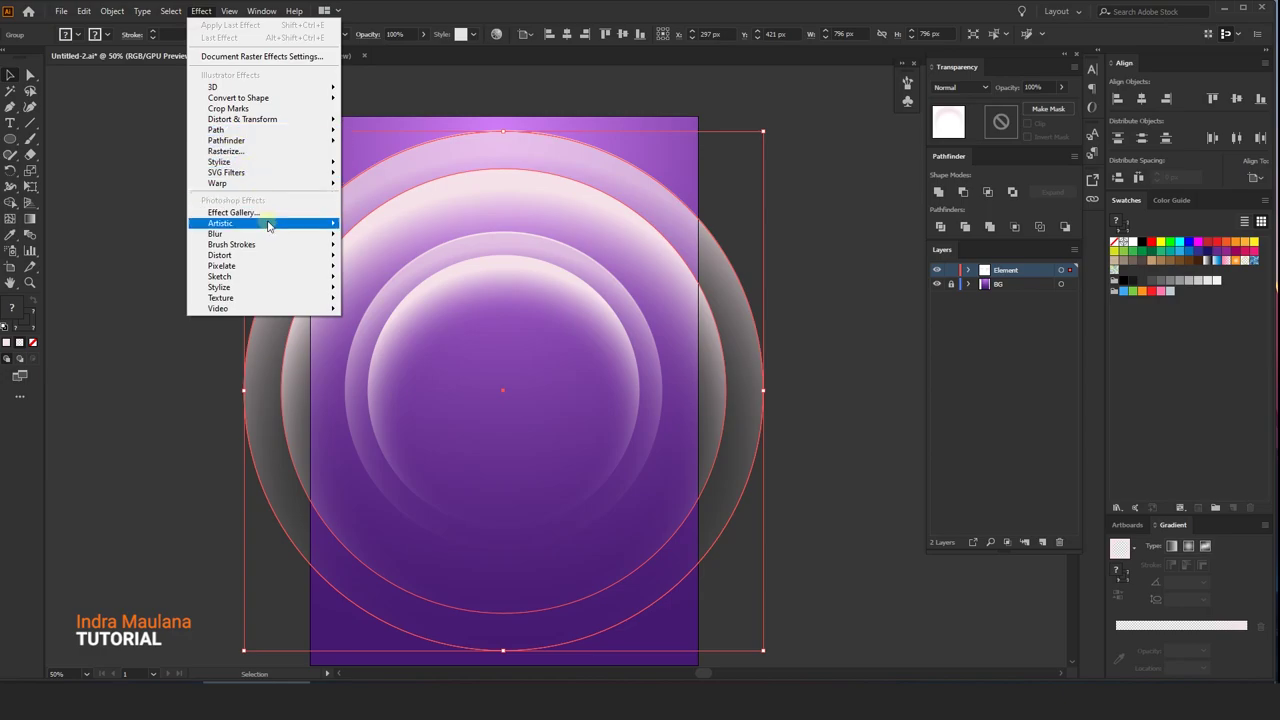
mouse_move(216, 234)
left_click(368, 236)
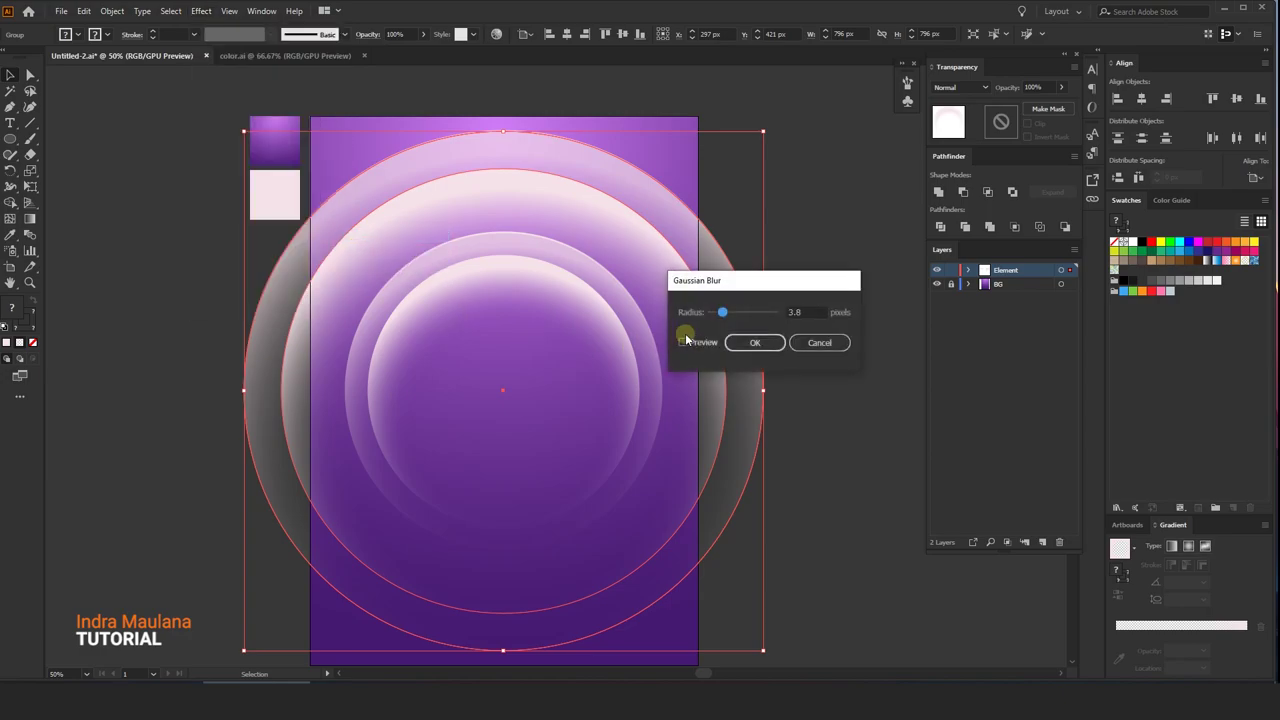
left_click(684, 342)
left_click(753, 343)
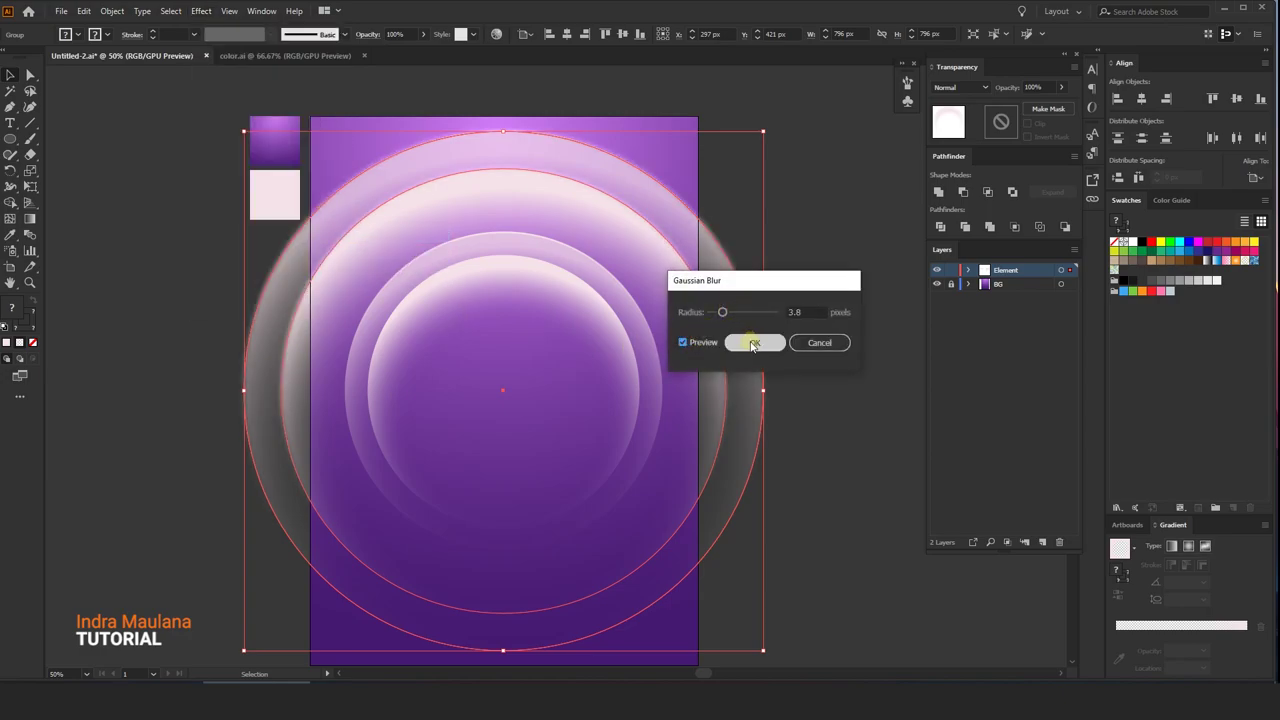
double_click(806, 314)
left_click(753, 343)
left_click(828, 234)
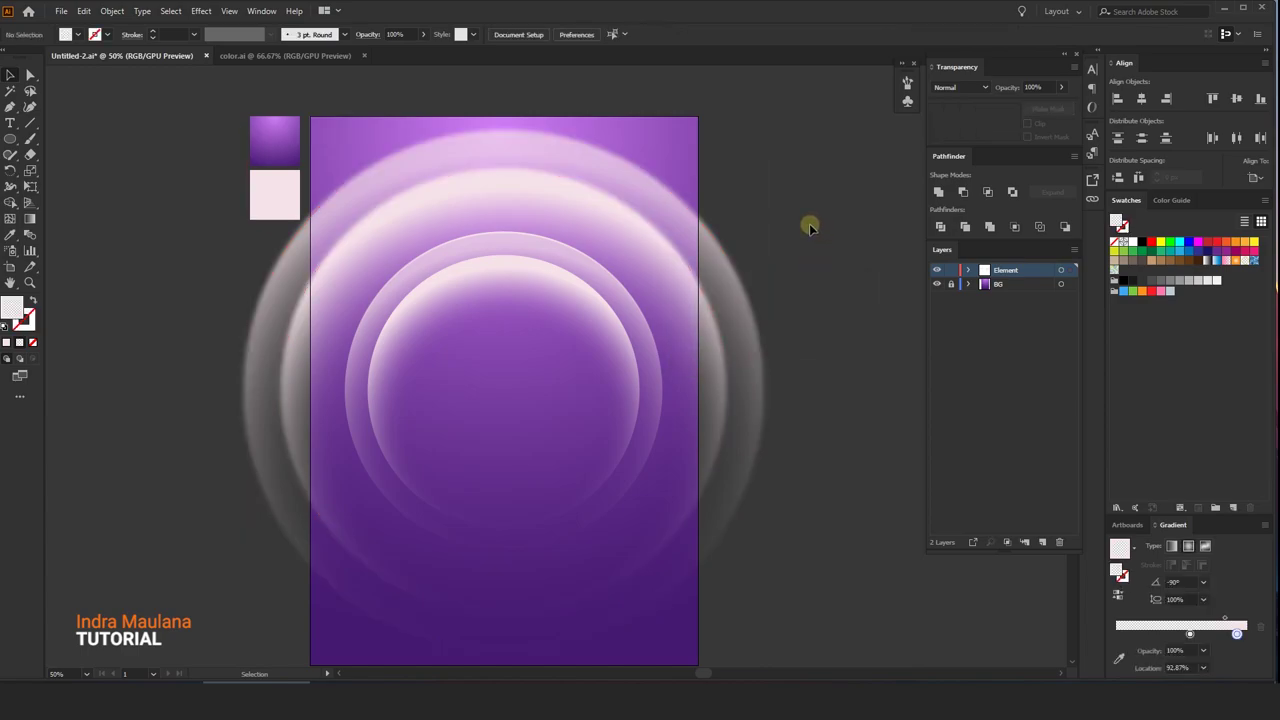
- Alt-drag a copy of the spare circles from left of the artboard onto the flyer
scroll(809, 226, "down", 1)
left_click_drag(816, 221, 803, 222)
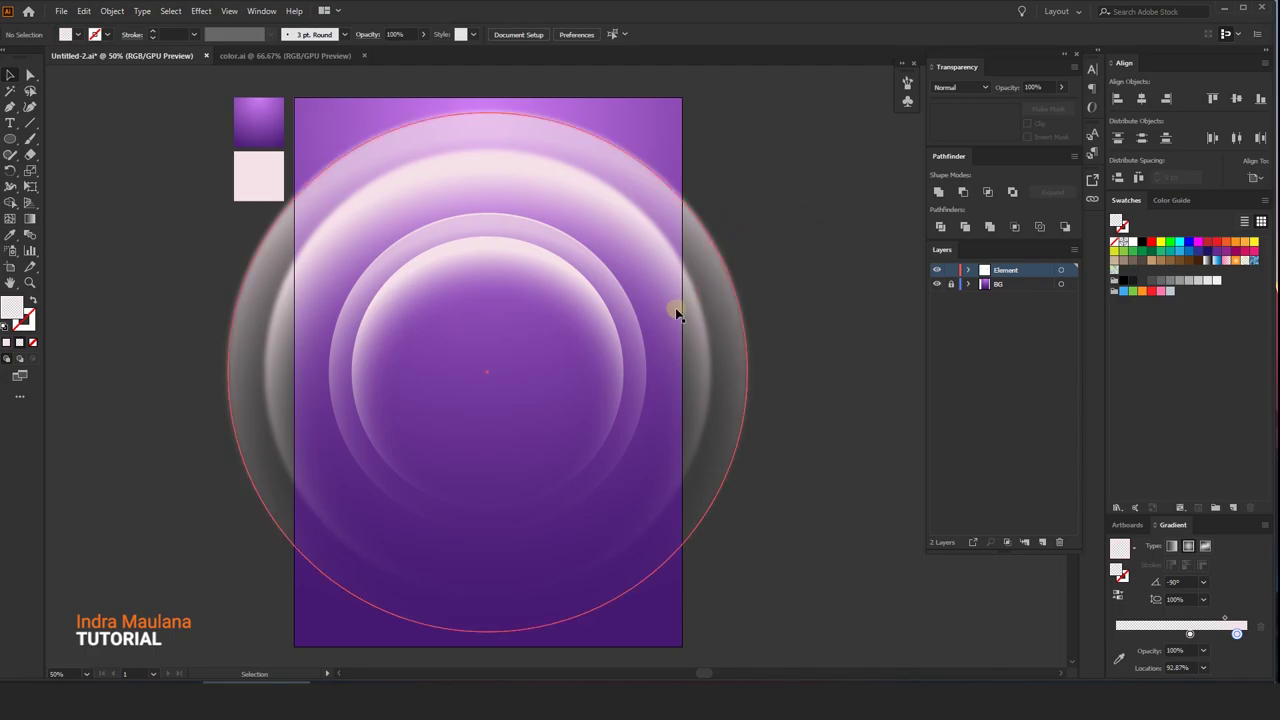
key("ctrl+minus")
scroll(296, 307, "left", 10)
left_click(250, 275)
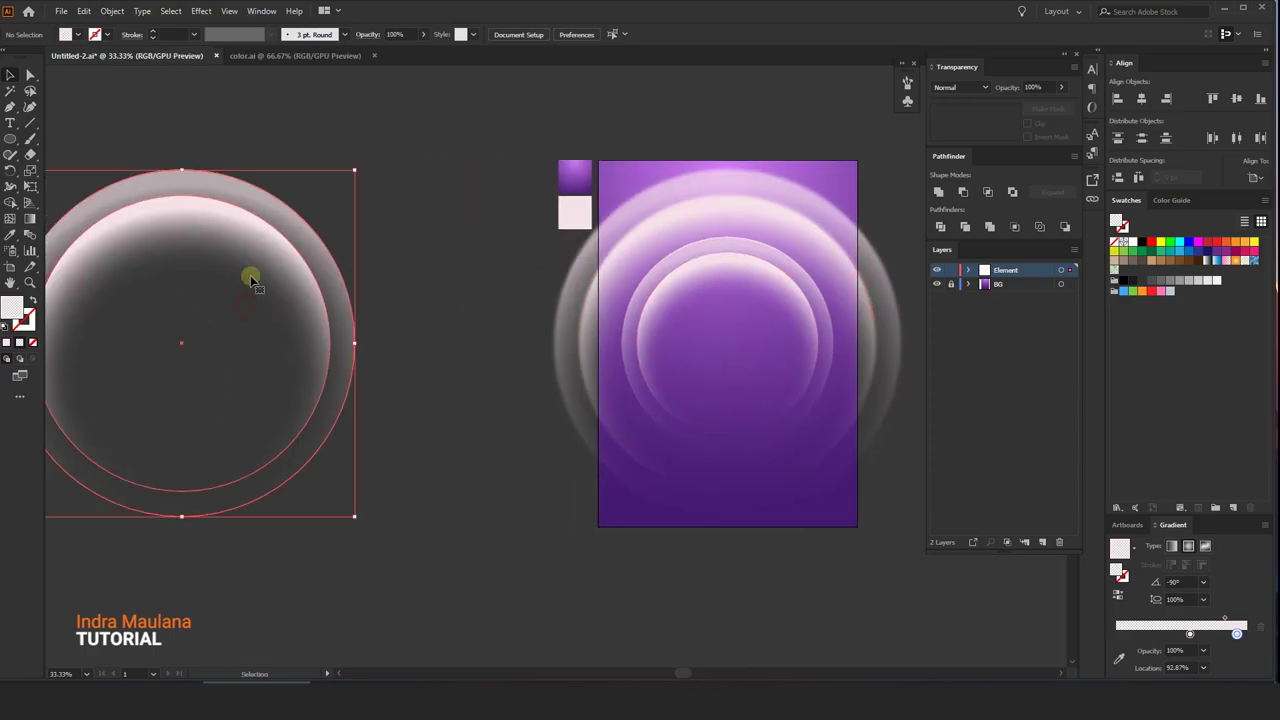
right_click(252, 216)
left_click(294, 337)
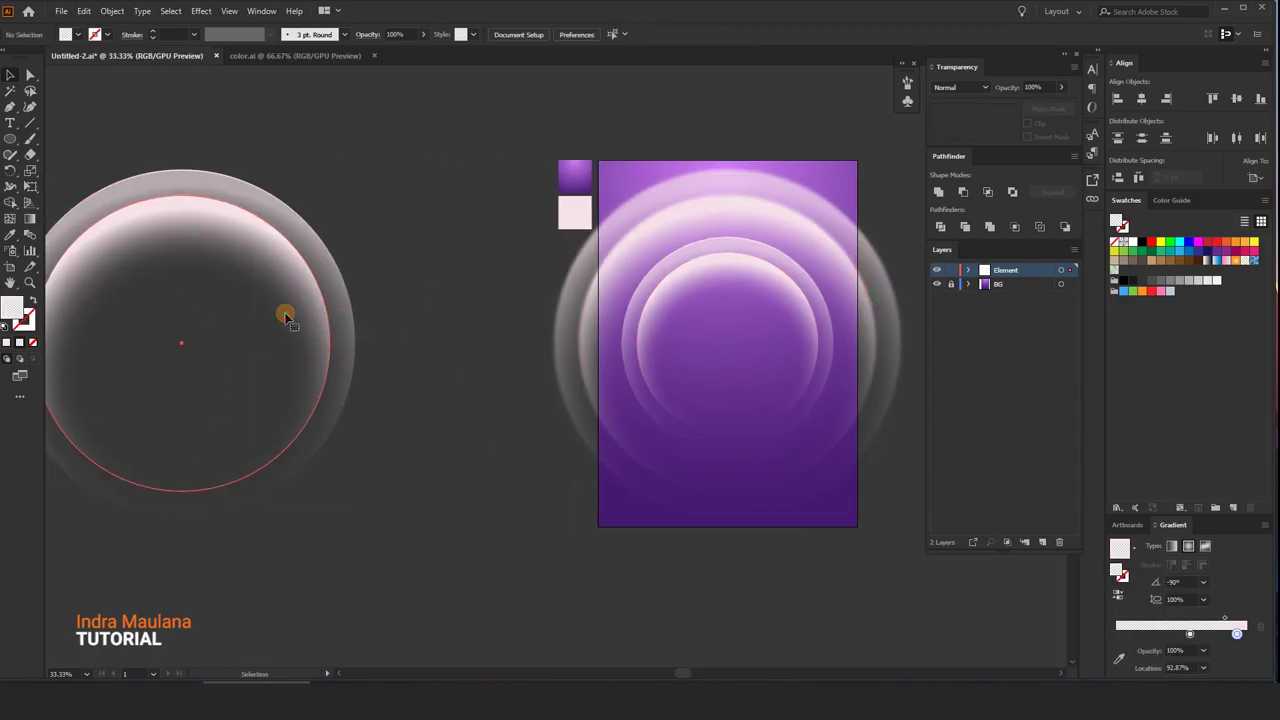
left_click(250, 202)
scroll(243, 220, "right", 5)
scroll(243, 220, "down", 2)
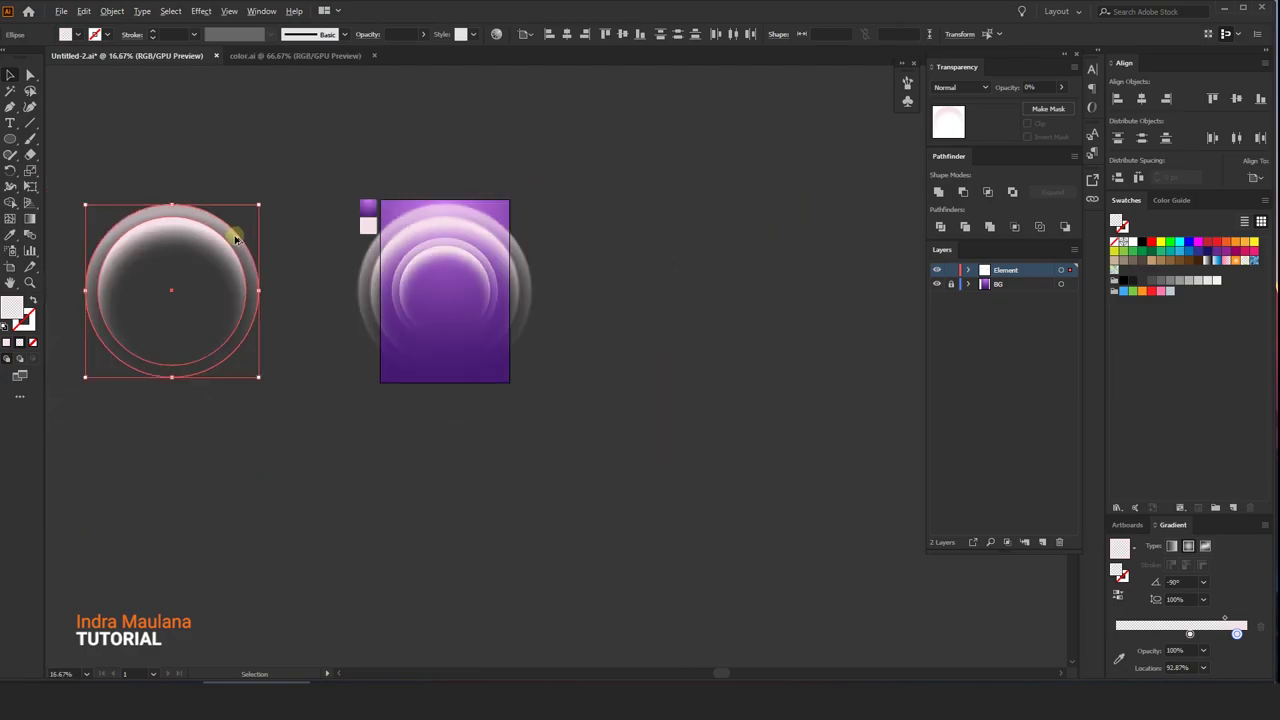
left_click_drag(240, 232, 714, 232)
- Group the copied rings, centre them on the artboard, and bring them to the front
scroll(690, 172, "up", 1)
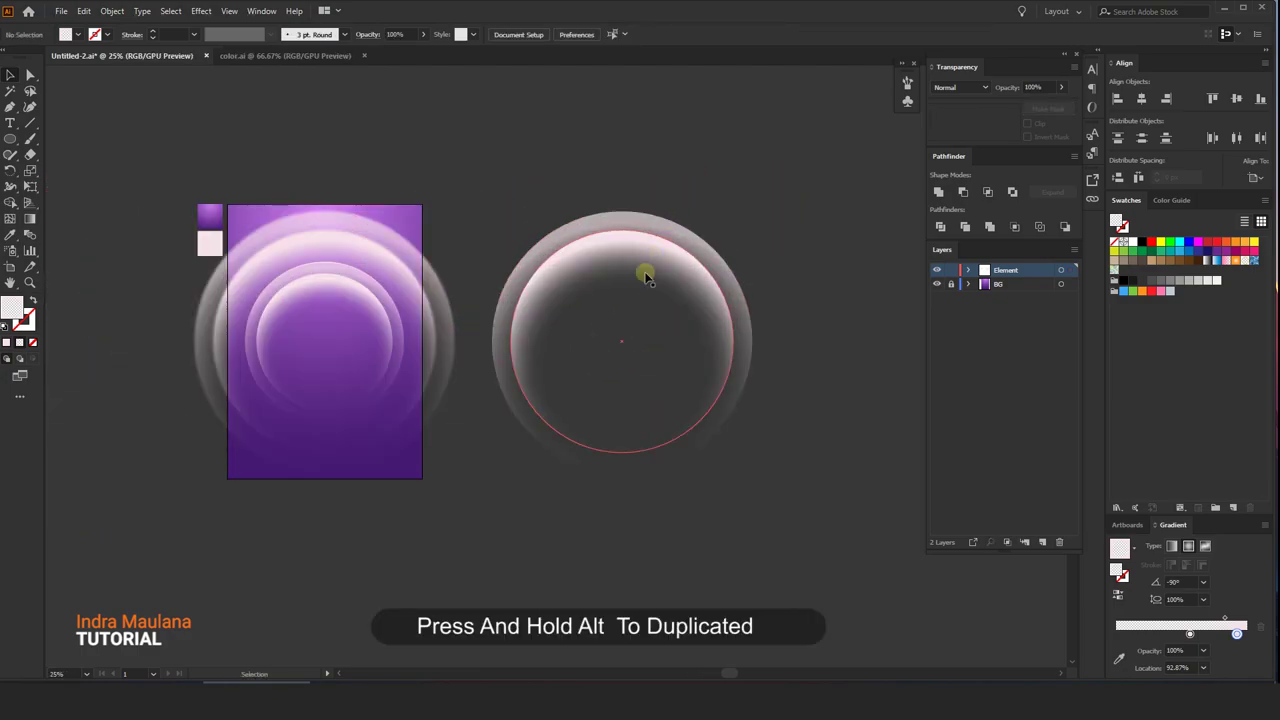
left_click(631, 285)
right_click(633, 263)
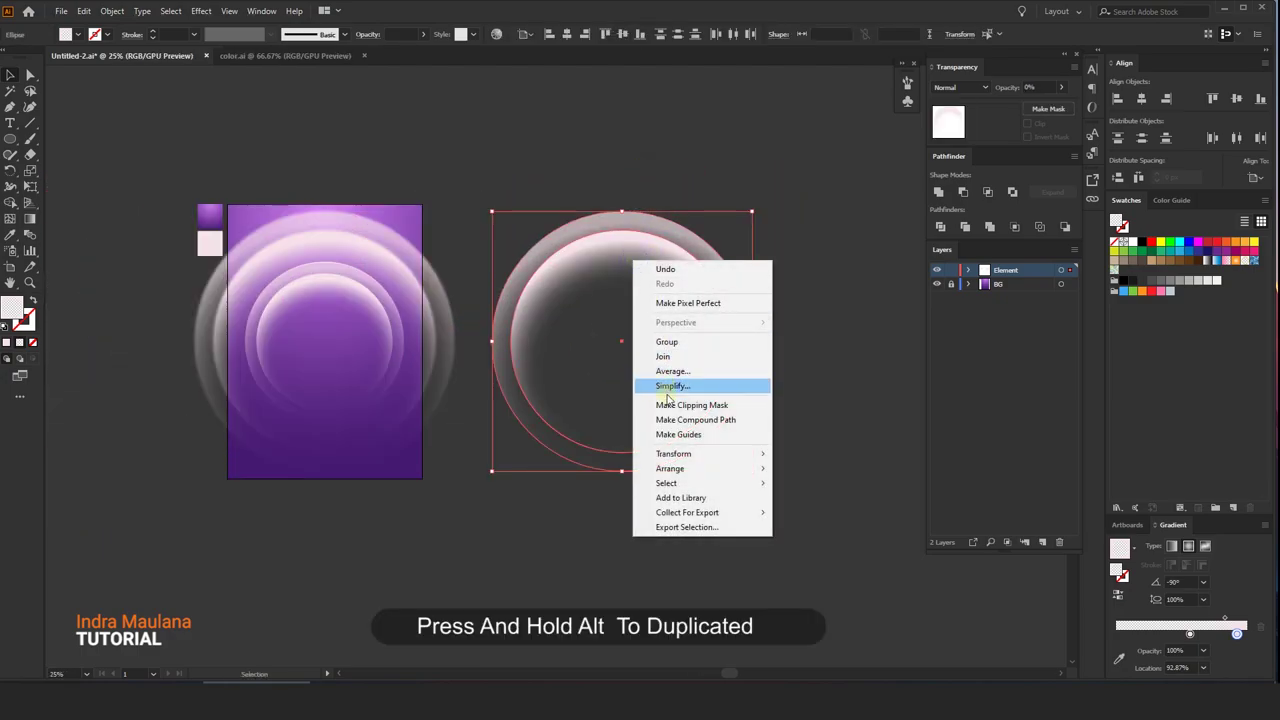
left_click(665, 341)
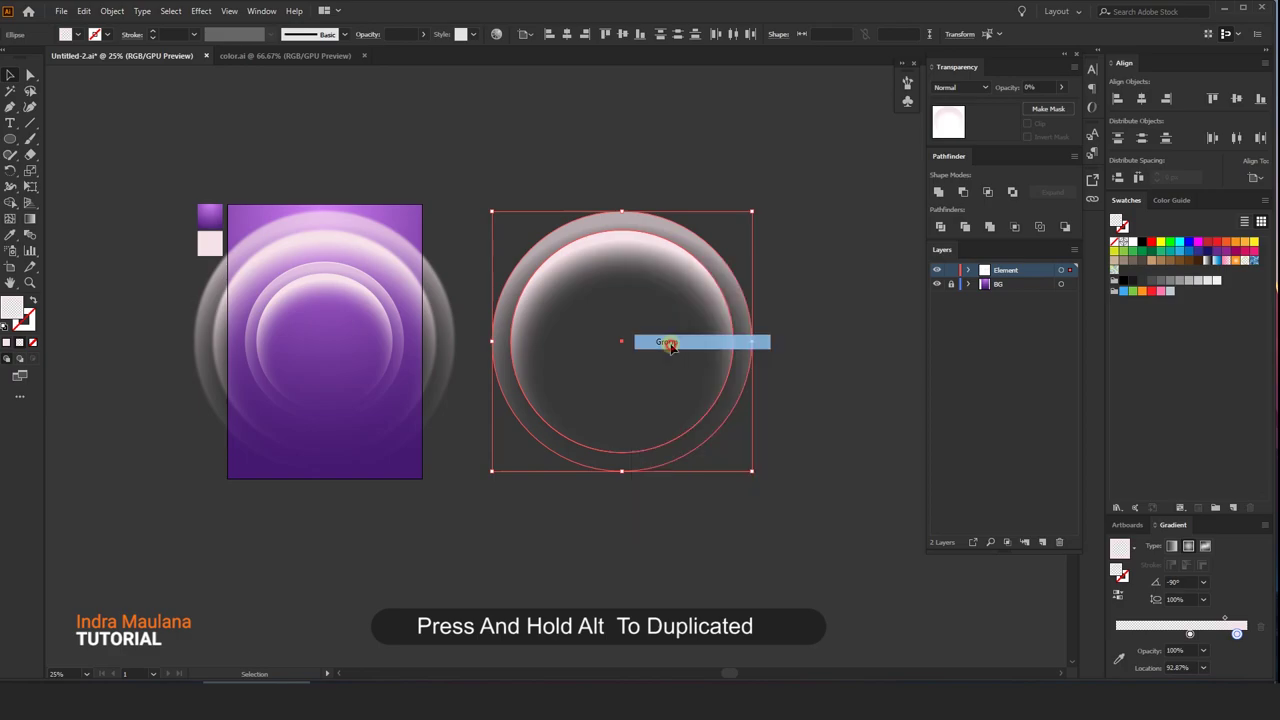
left_click(568, 36)
right_click(404, 258)
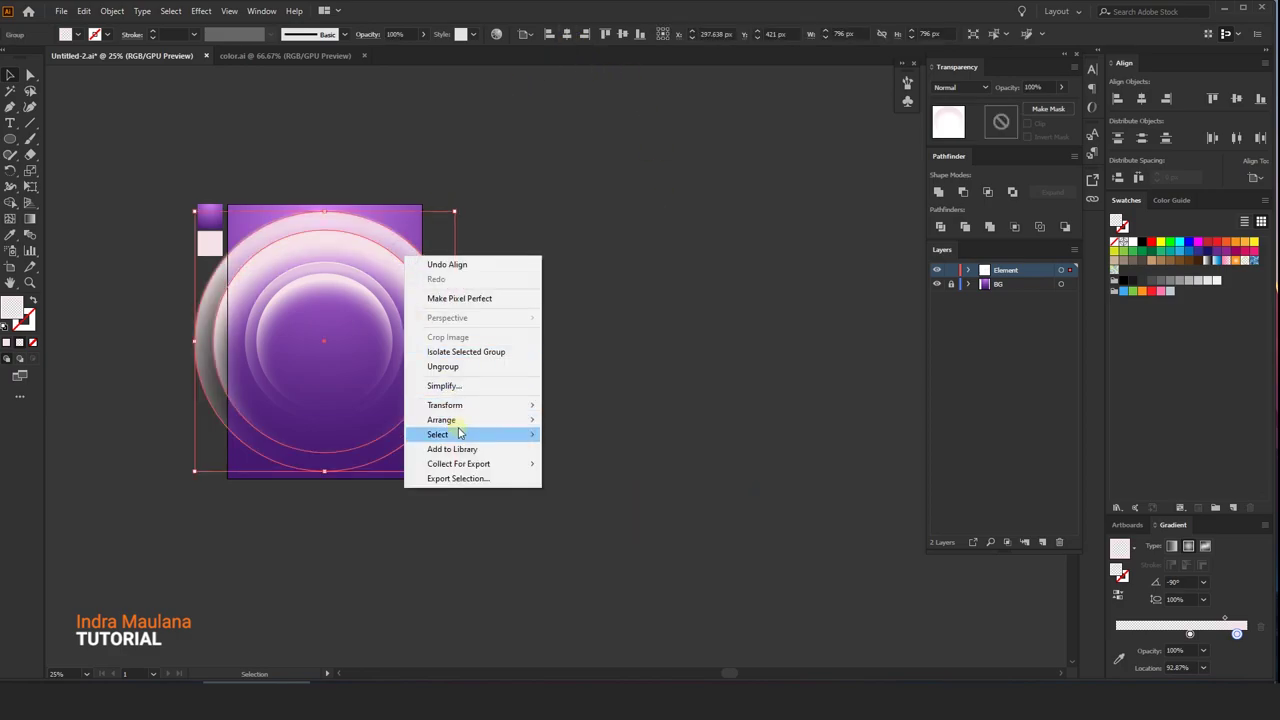
mouse_move(441, 420)
left_click(566, 421)
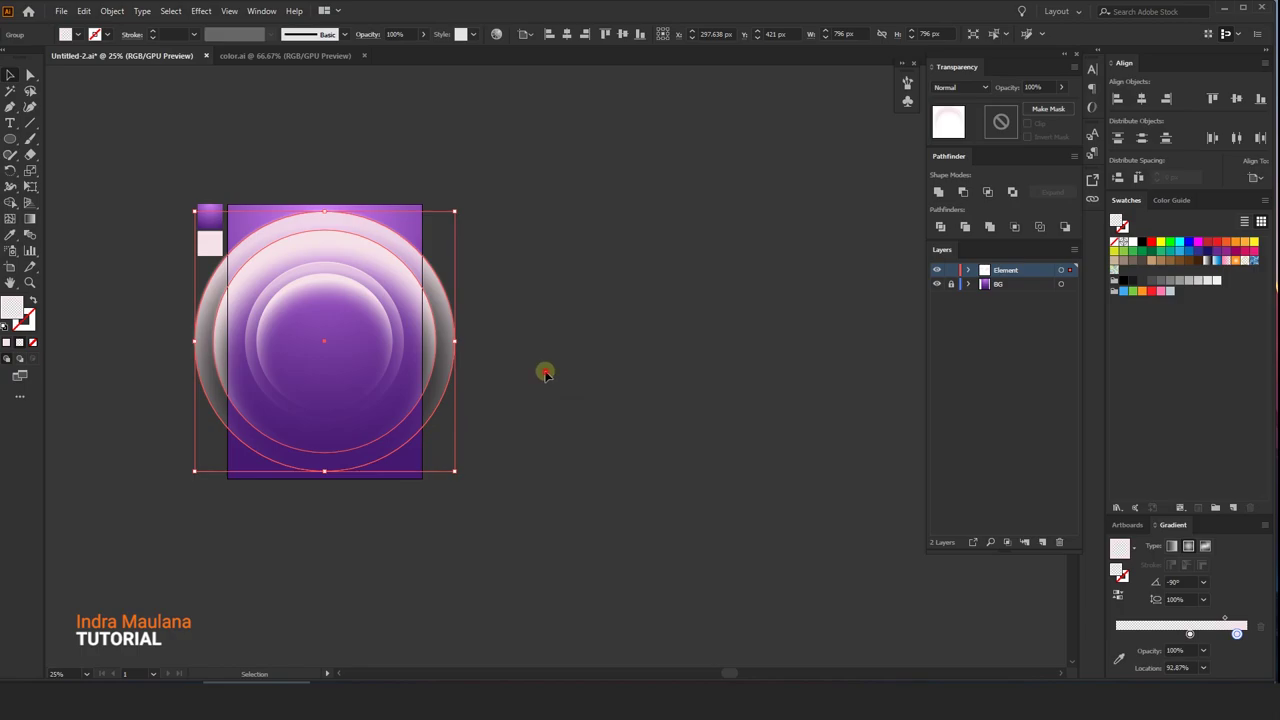
left_click_drag(566, 388, 667, 378)
key("ctrl+equal")
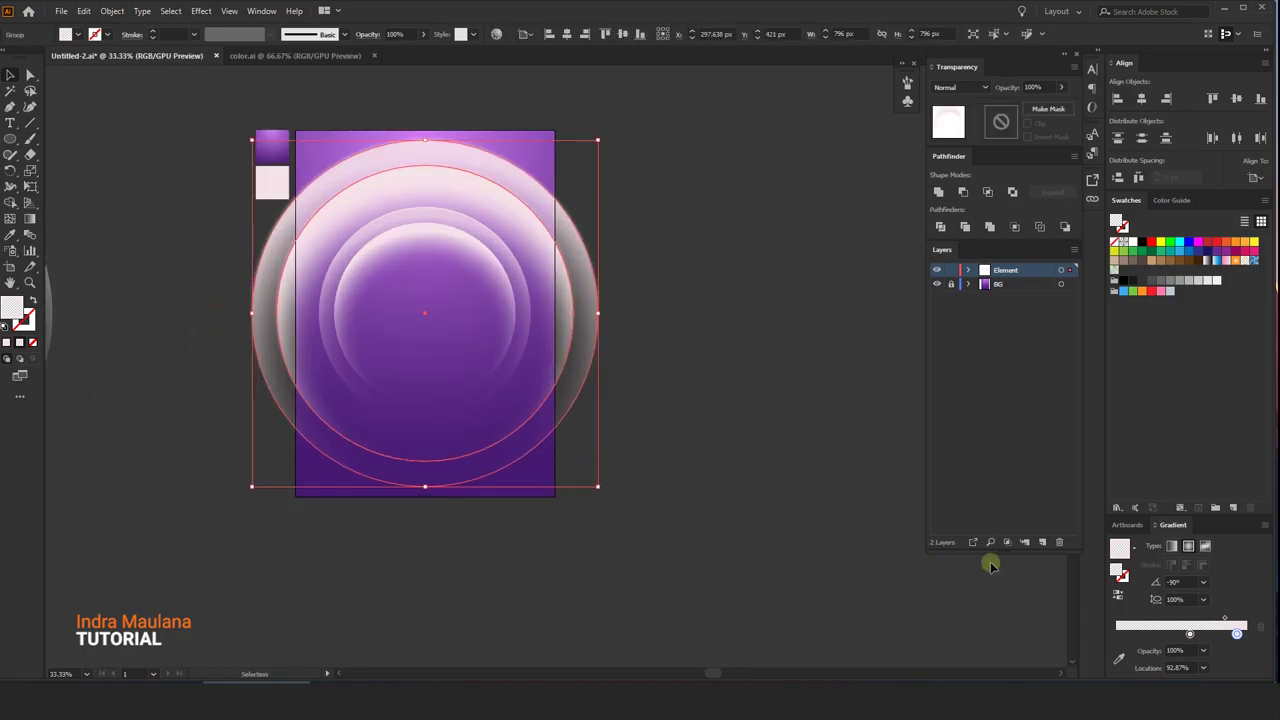
- Reflect the ring group across the horizontal axis, undoing an accidental gradient reversal first
left_click(1118, 596)
key("ctrl+z")
left_click(8, 186)
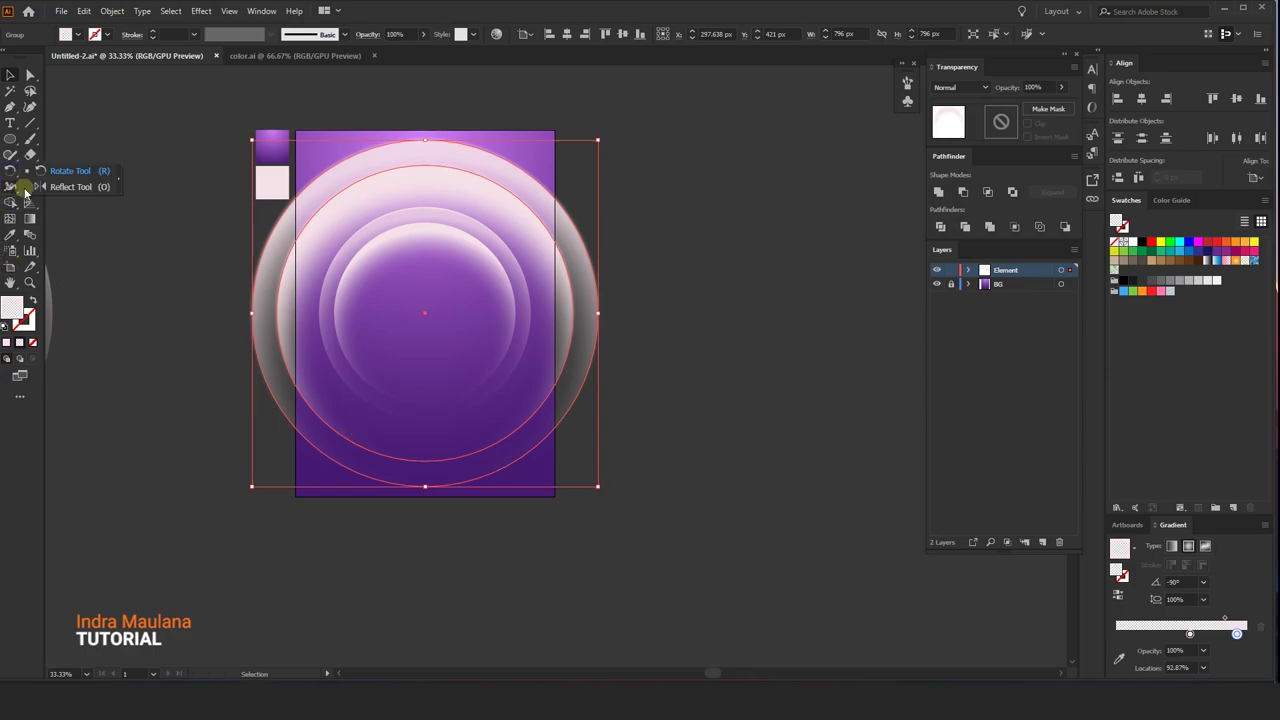
left_click(55, 186)
left_click(412, 360, "alt")
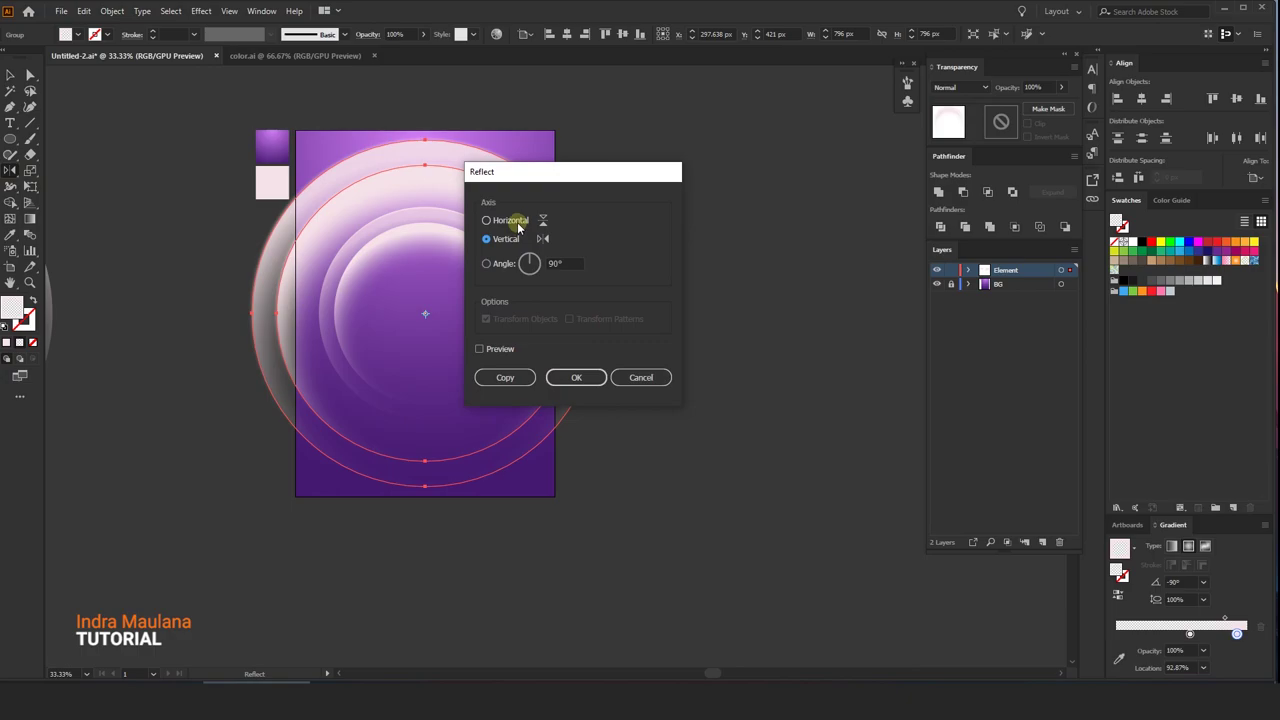
left_click(487, 220)
left_click(576, 377)
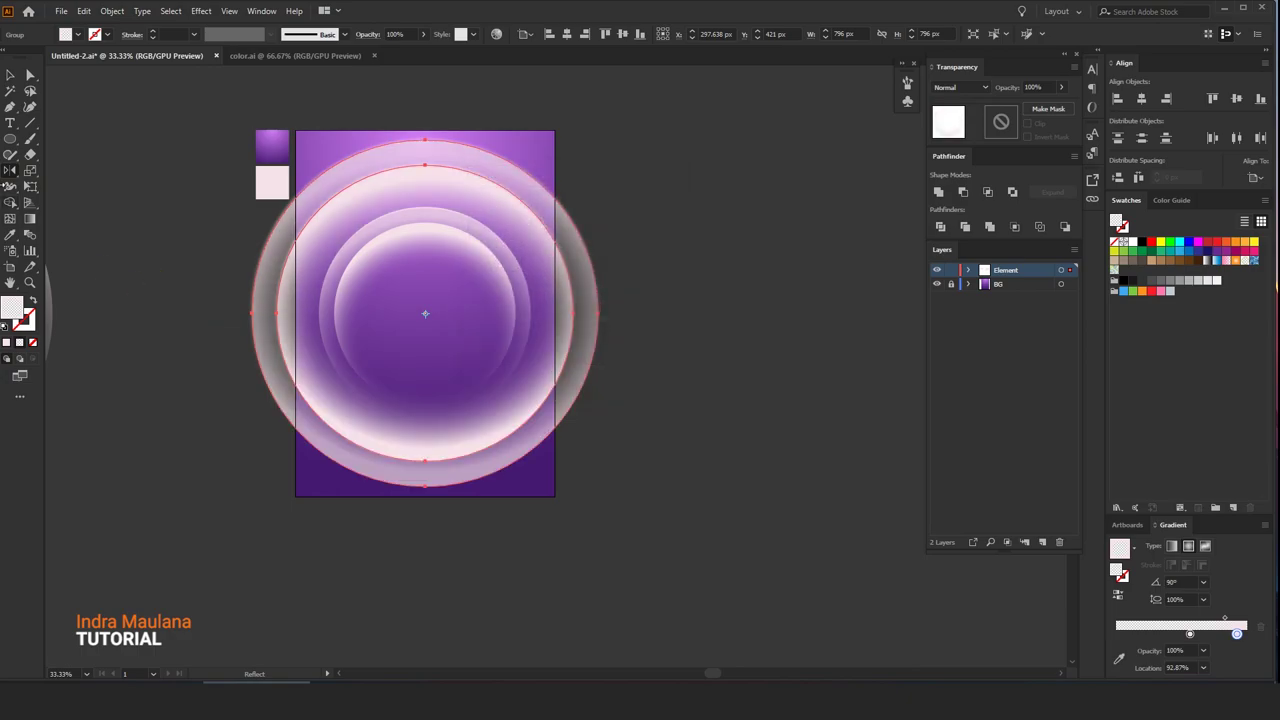
- Ungroup the reflected rings and deselect everything
left_click(10, 74)
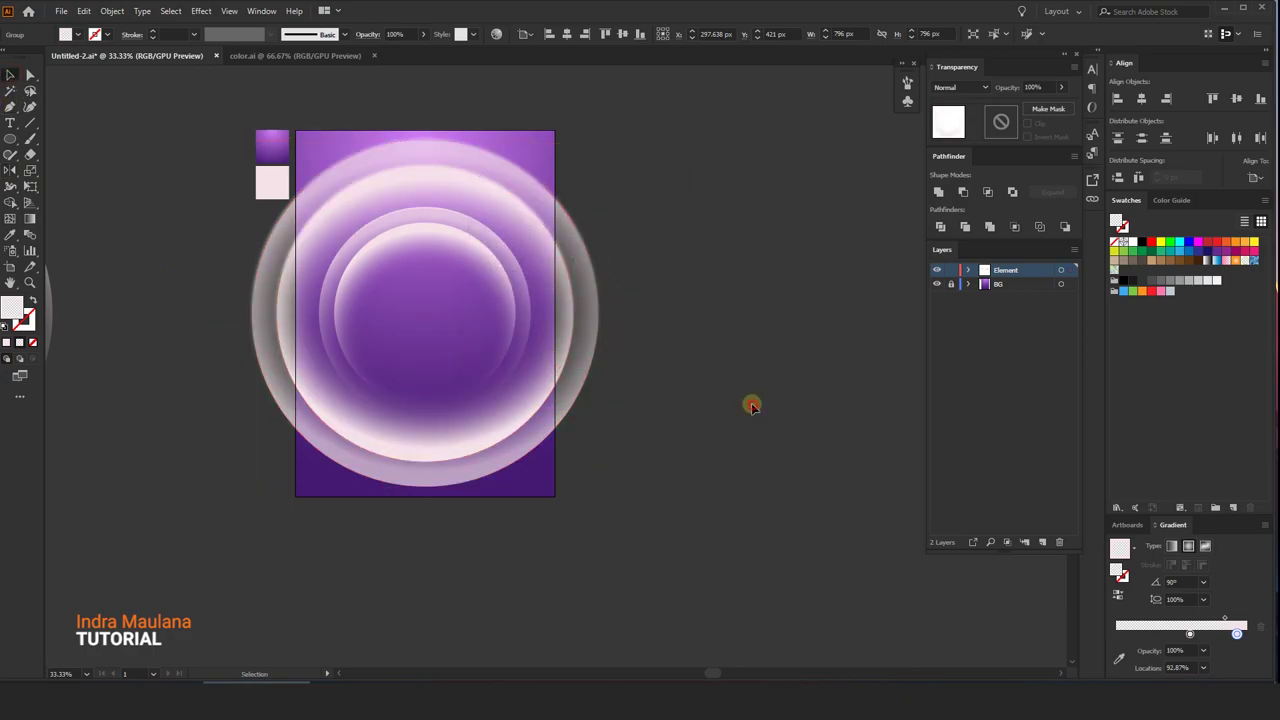
scroll(440, 520, "up", 1)
right_click(466, 502)
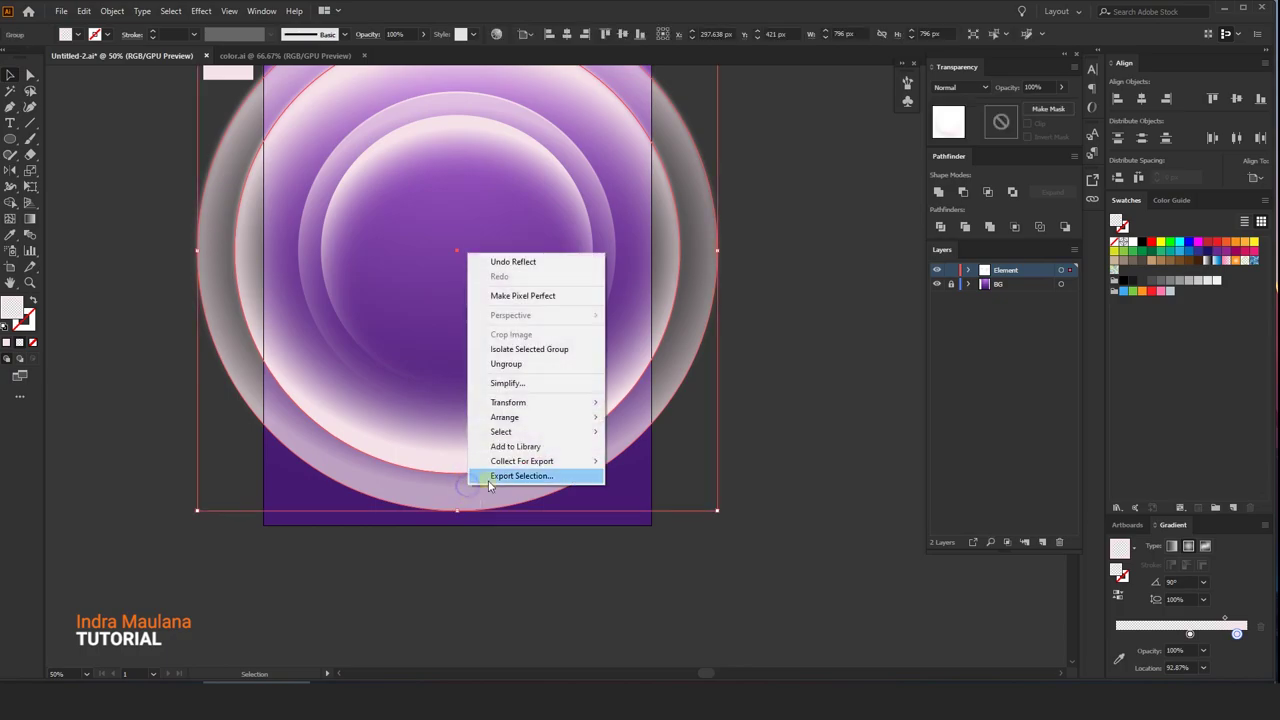
left_click(505, 364)
left_click(566, 500)
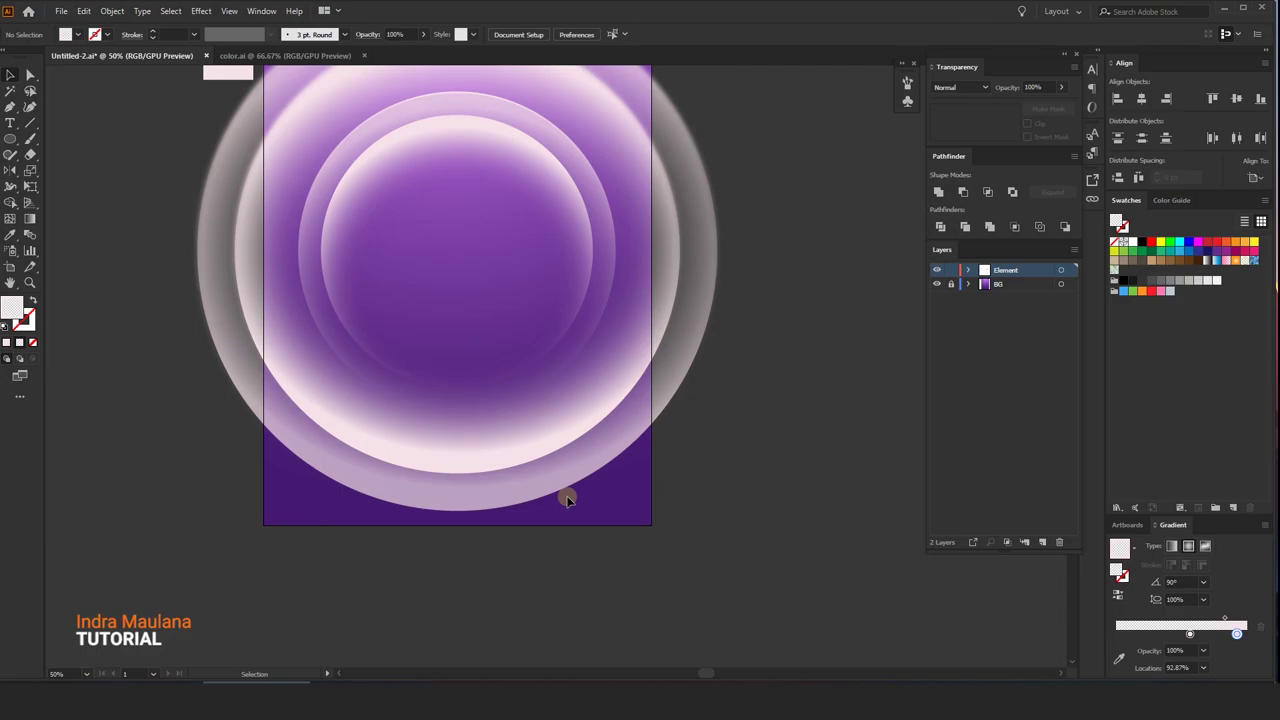
- Tint the large ellipse's right gradient stop violet with blue at 255
left_click(490, 440)
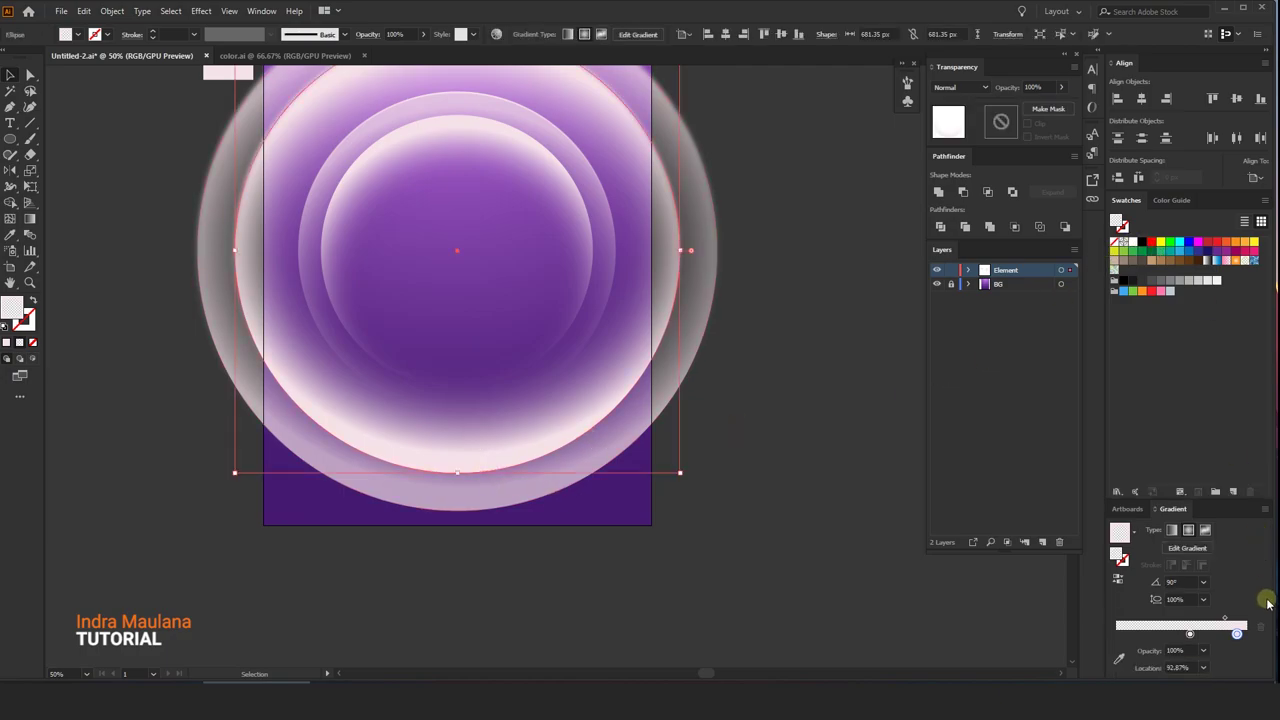
double_click(1238, 638)
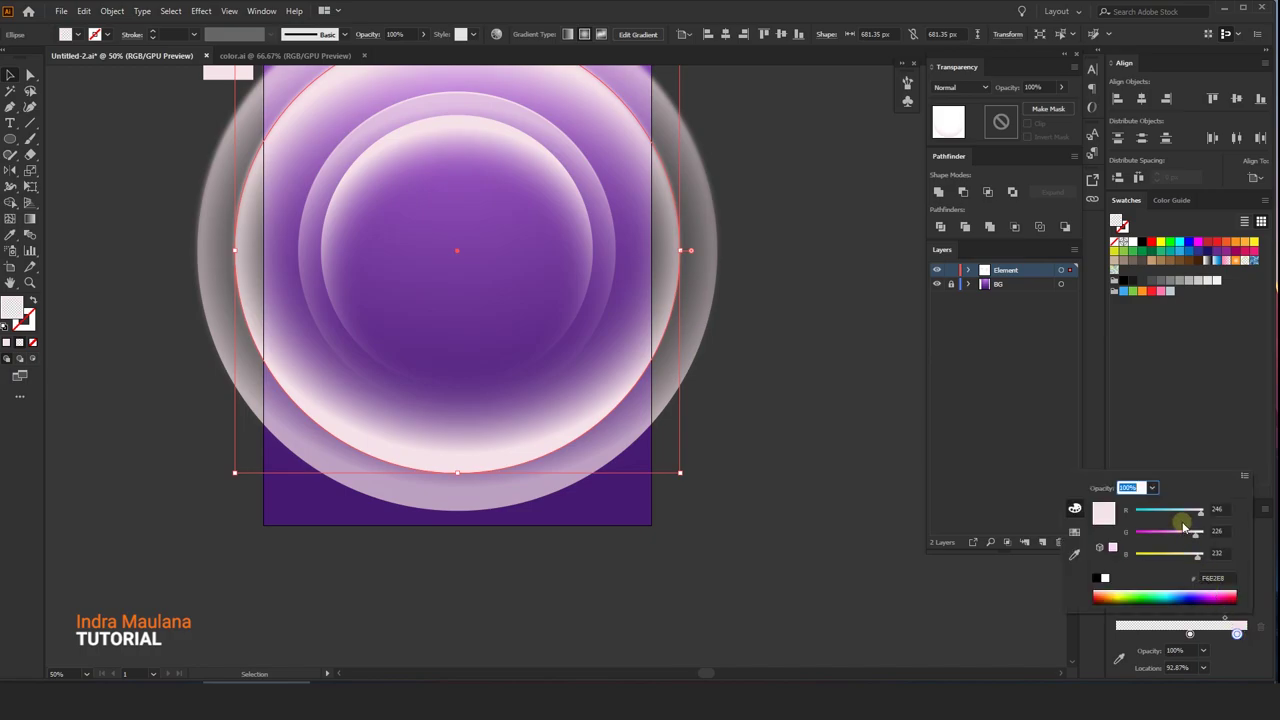
mouse_move(1200, 531)
left_mouse_down()
mouse_move(1158, 535)
mouse_move(1163, 517)
left_mouse_up()
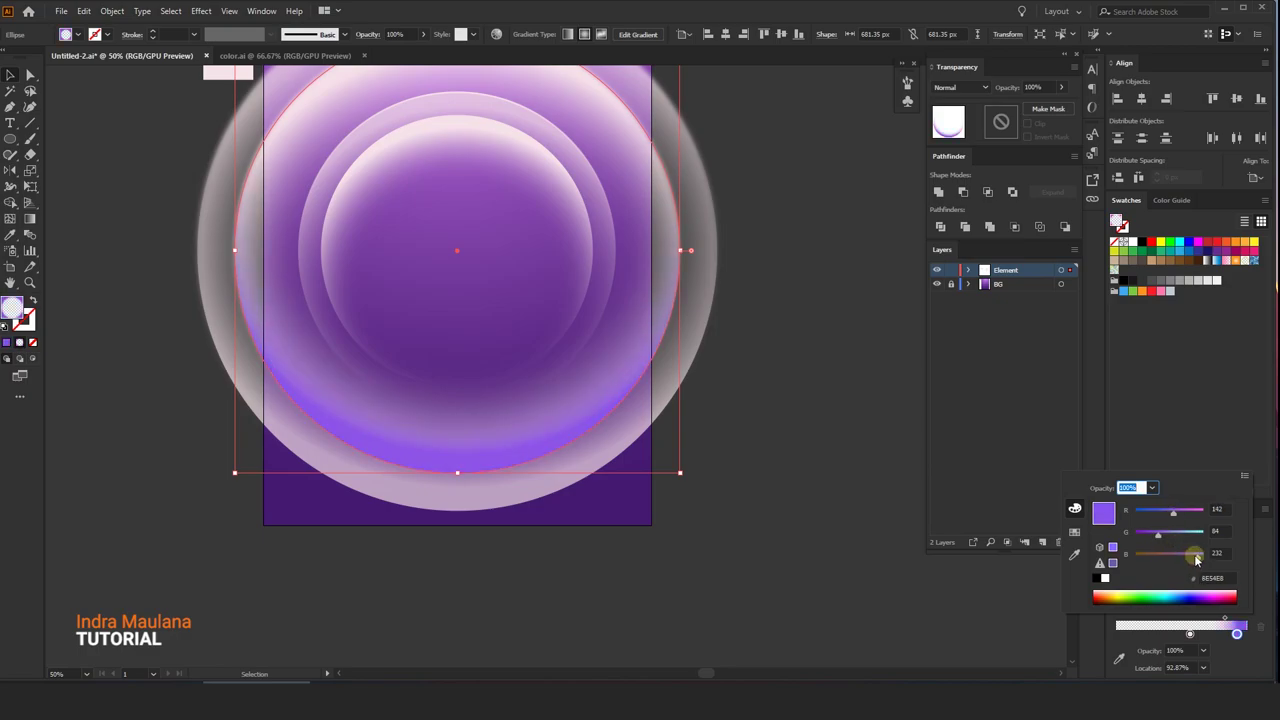
left_click_drag(1197, 556, 1236, 556)
mouse_move(1160, 537)
left_mouse_down()
mouse_move(1145, 535)
mouse_move(1167, 515)
left_mouse_up()
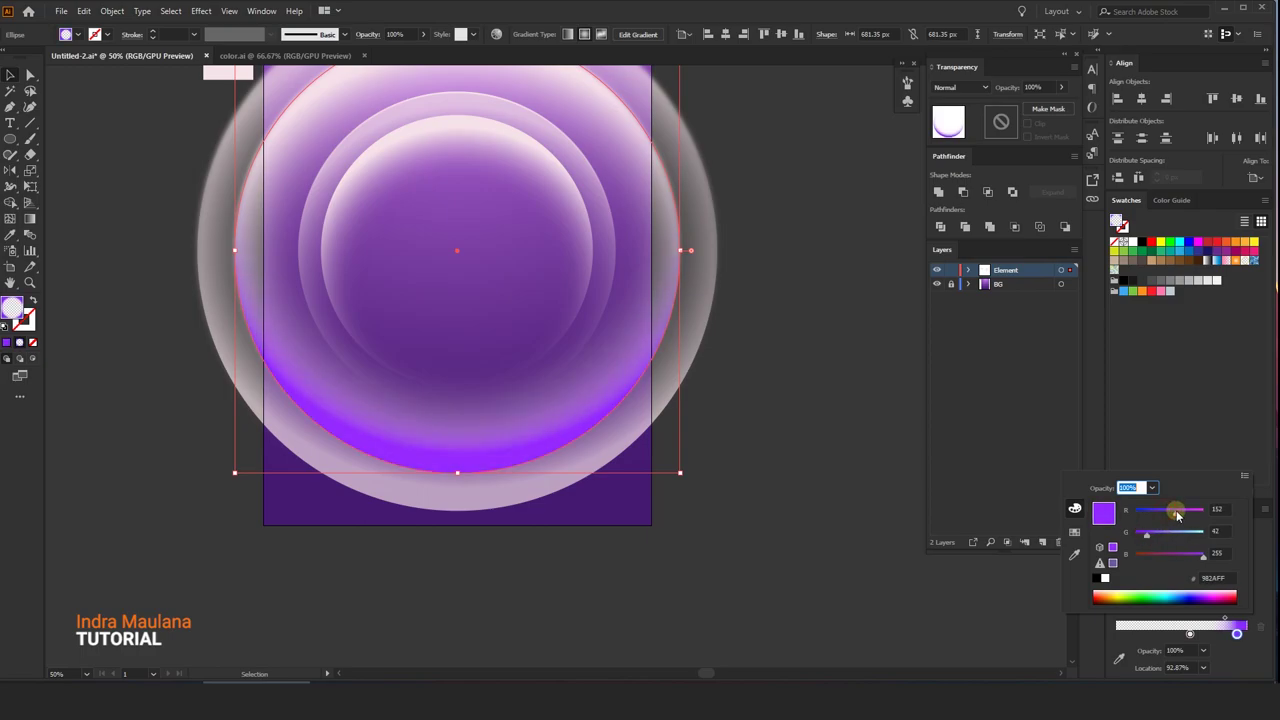
left_click(509, 355)
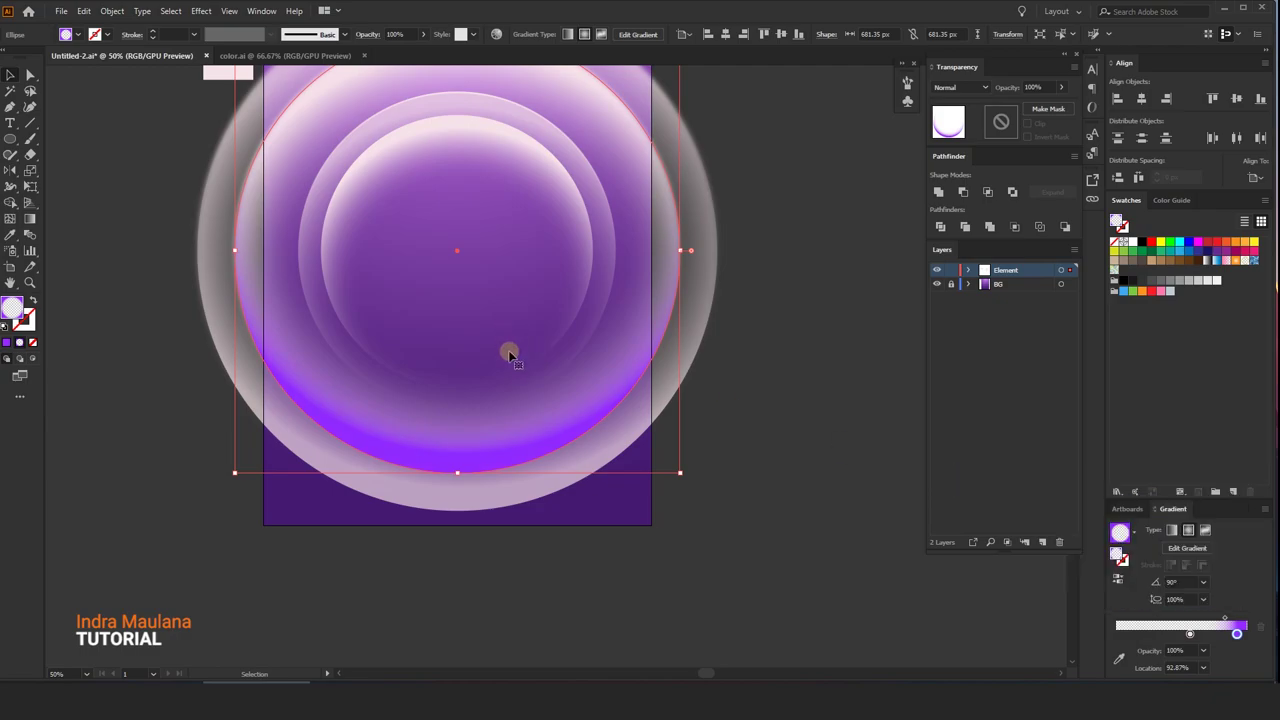
- Make the left gradient stop 0% opacity and set the midpoint to about 51%
left_click(1205, 639)
left_click_drag(1237, 633, 1206, 633)
left_click(1203, 650)
left_click(1229, 503)
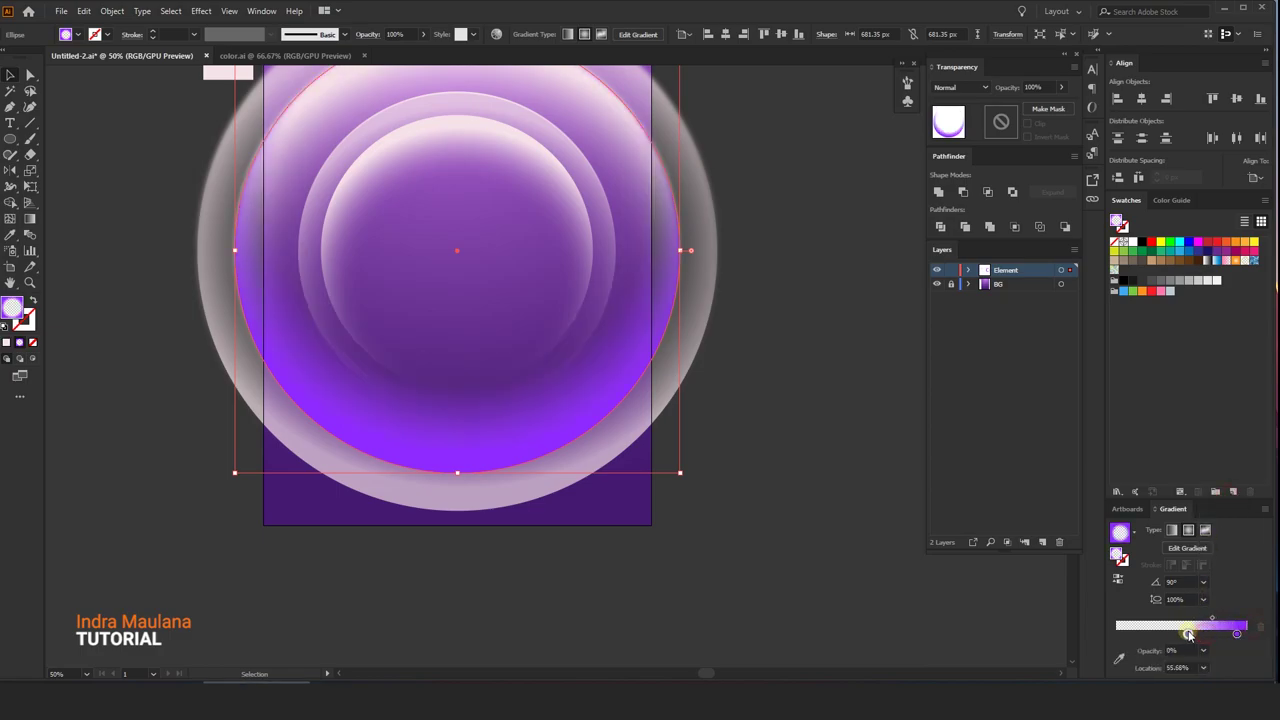
mouse_move(1207, 634)
left_mouse_down()
mouse_move(1187, 633)
mouse_move(1247, 636)
left_mouse_up()
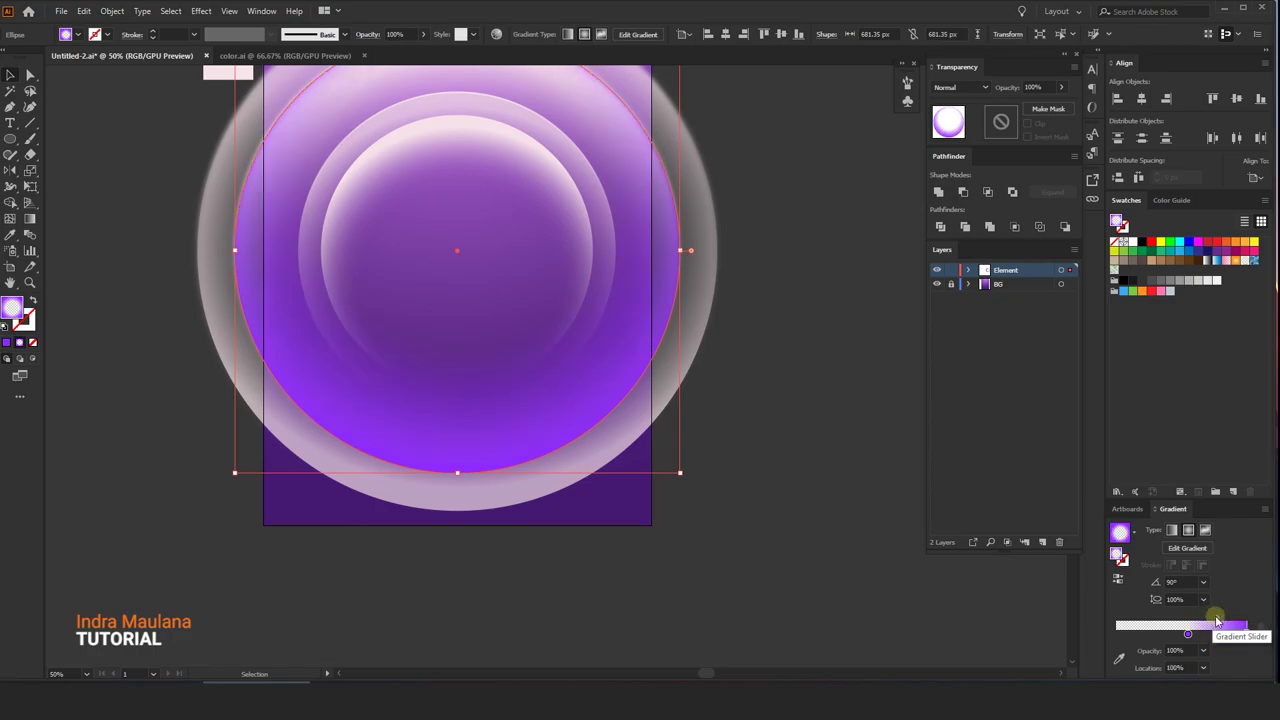
left_click(1219, 621)
left_click_drag(1214, 621, 1219, 621)
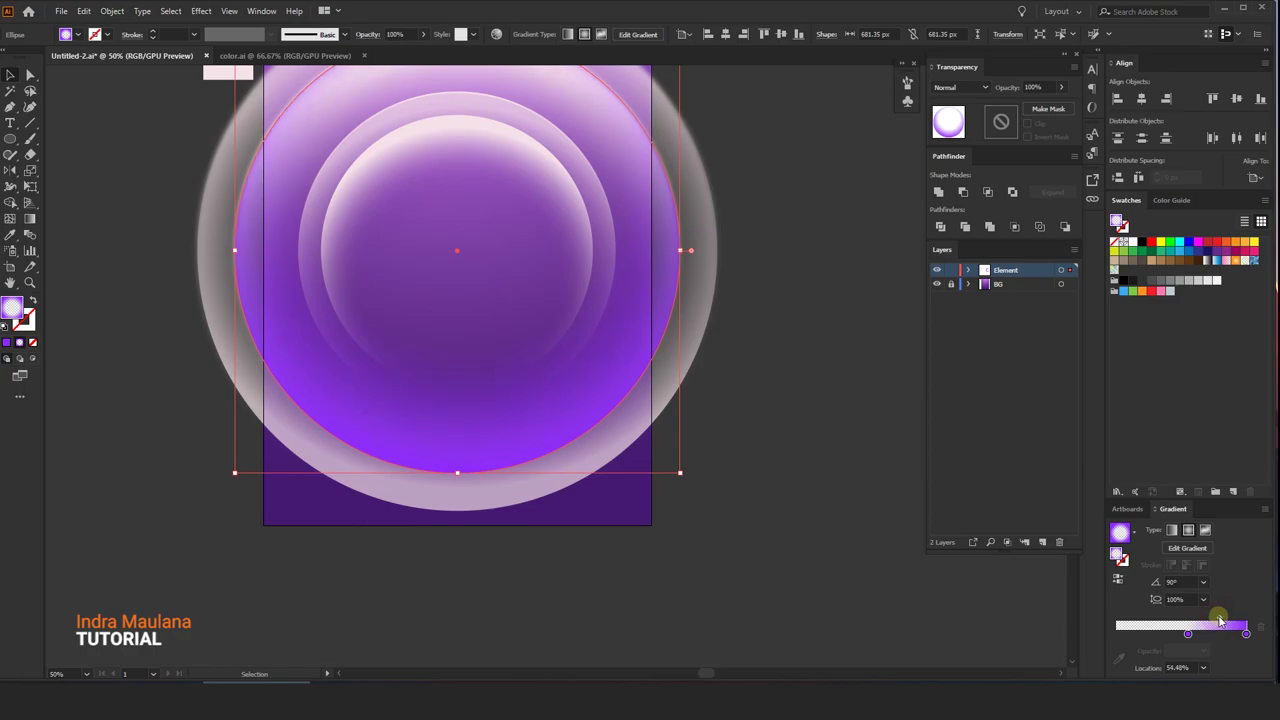
scroll(562, 367, "up", 1)
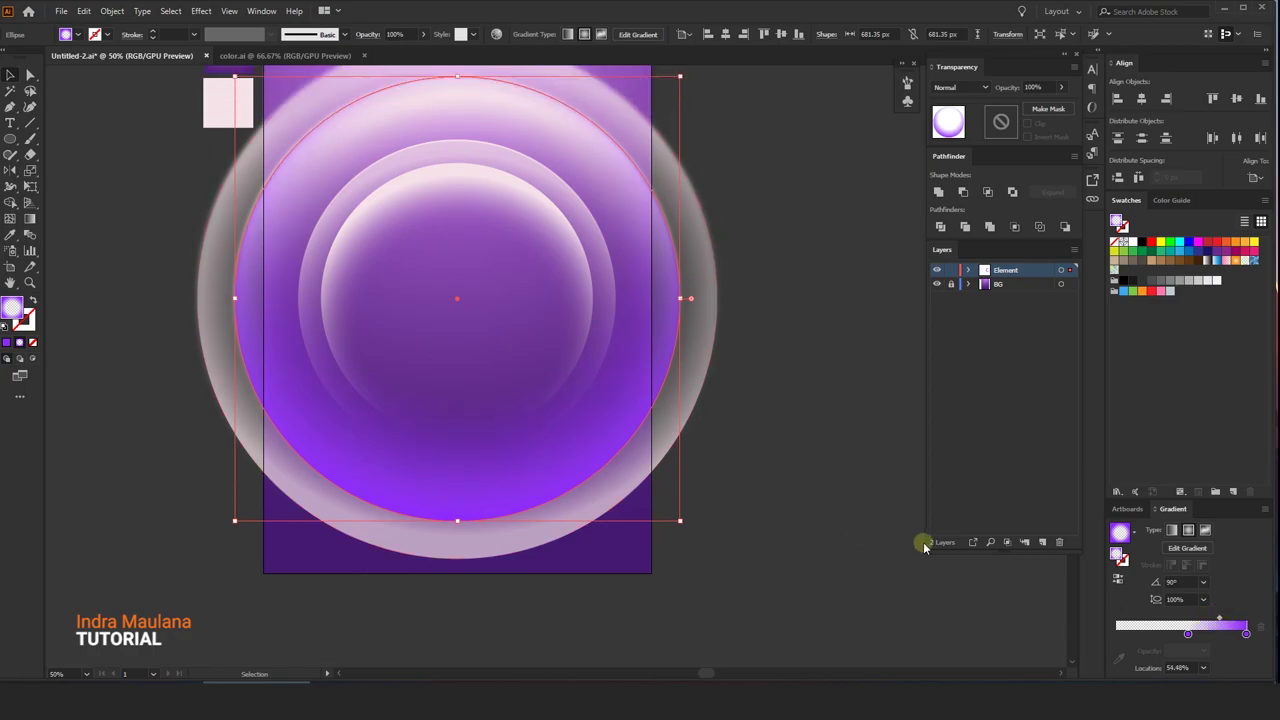
- Set the end stop to magenta CE2AFF and move the transparent stop up on the circle
double_click(1246, 634)
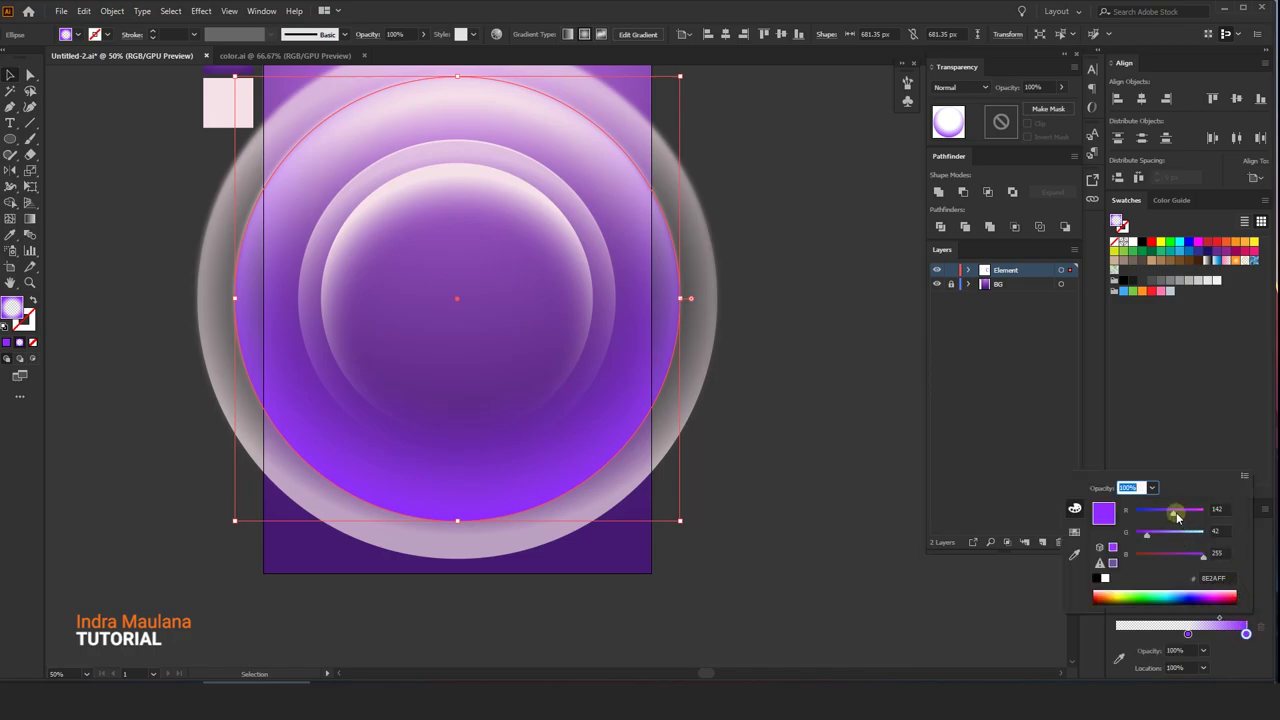
left_click_drag(1187, 516, 1188, 517)
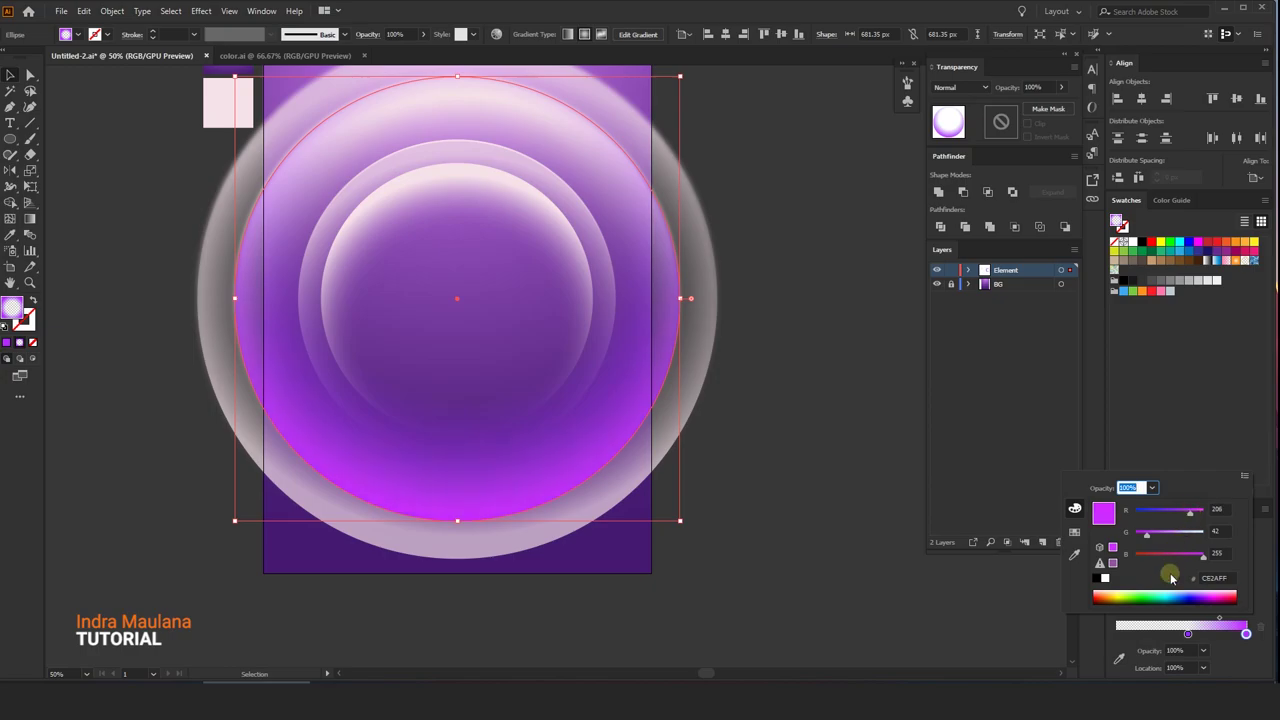
left_click(1189, 634)
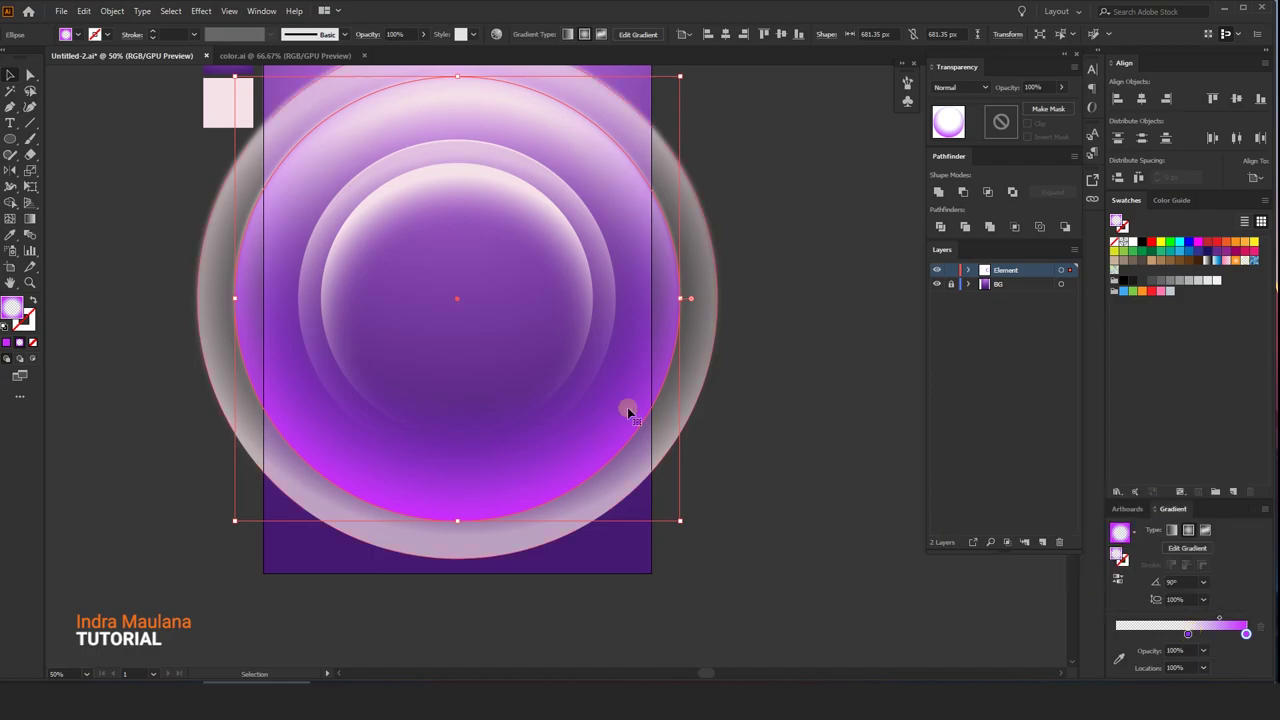
left_click(29, 220)
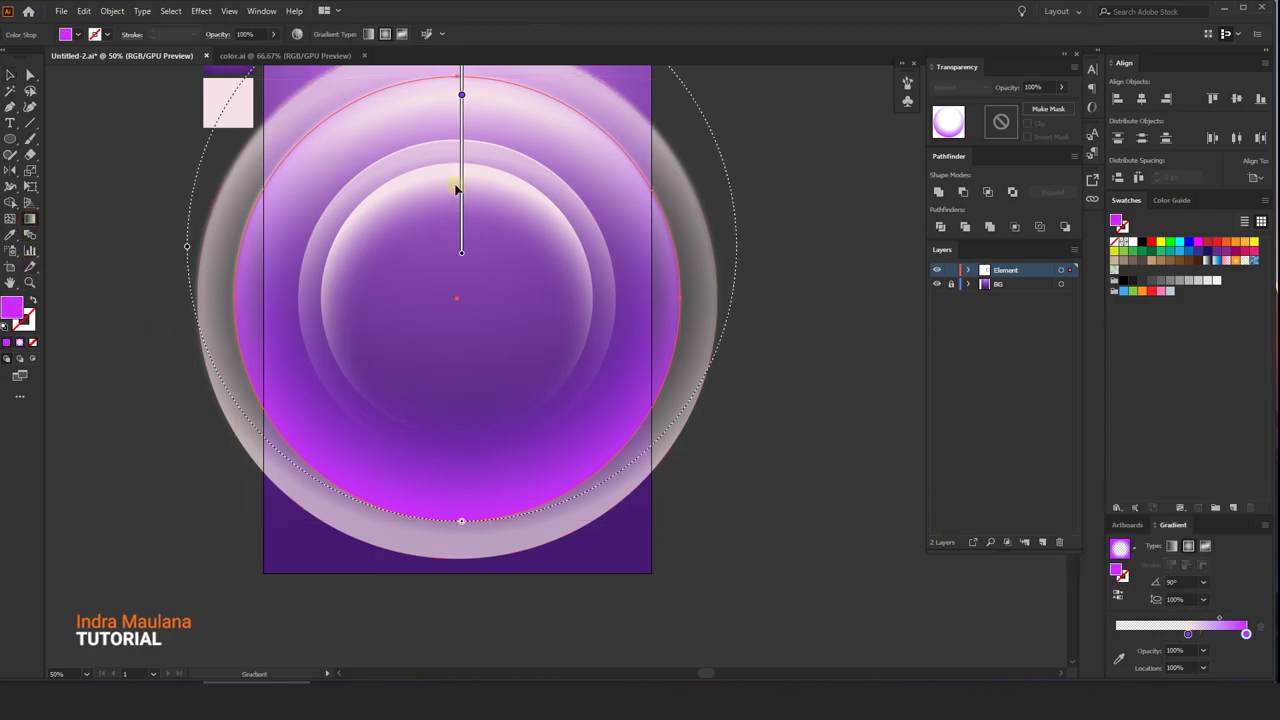
scroll(457, 260, "up", 1)
scroll(461, 205, "up", 1)
left_click_drag(461, 195, 461, 169)
- Change the reflected ring's gradient end stop to a pinker magenta, E52AFF
key("v")
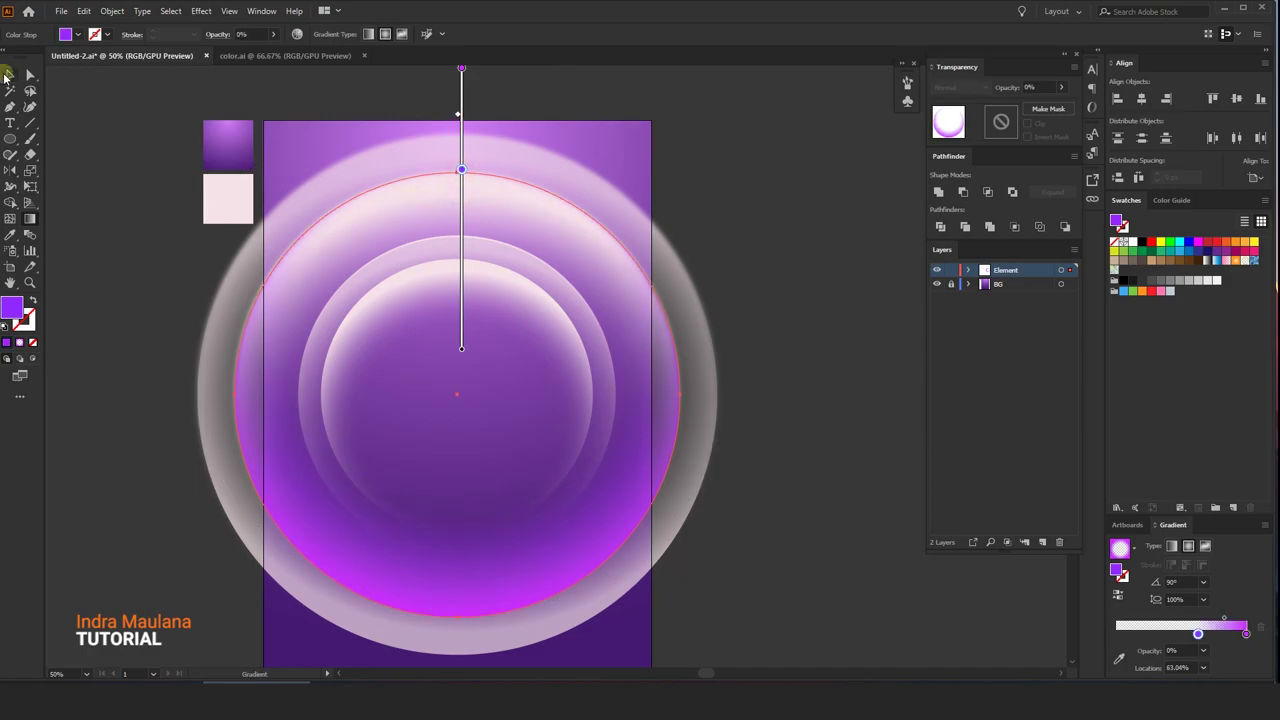
left_click(128, 271)
scroll(200, 520, "down", 2)
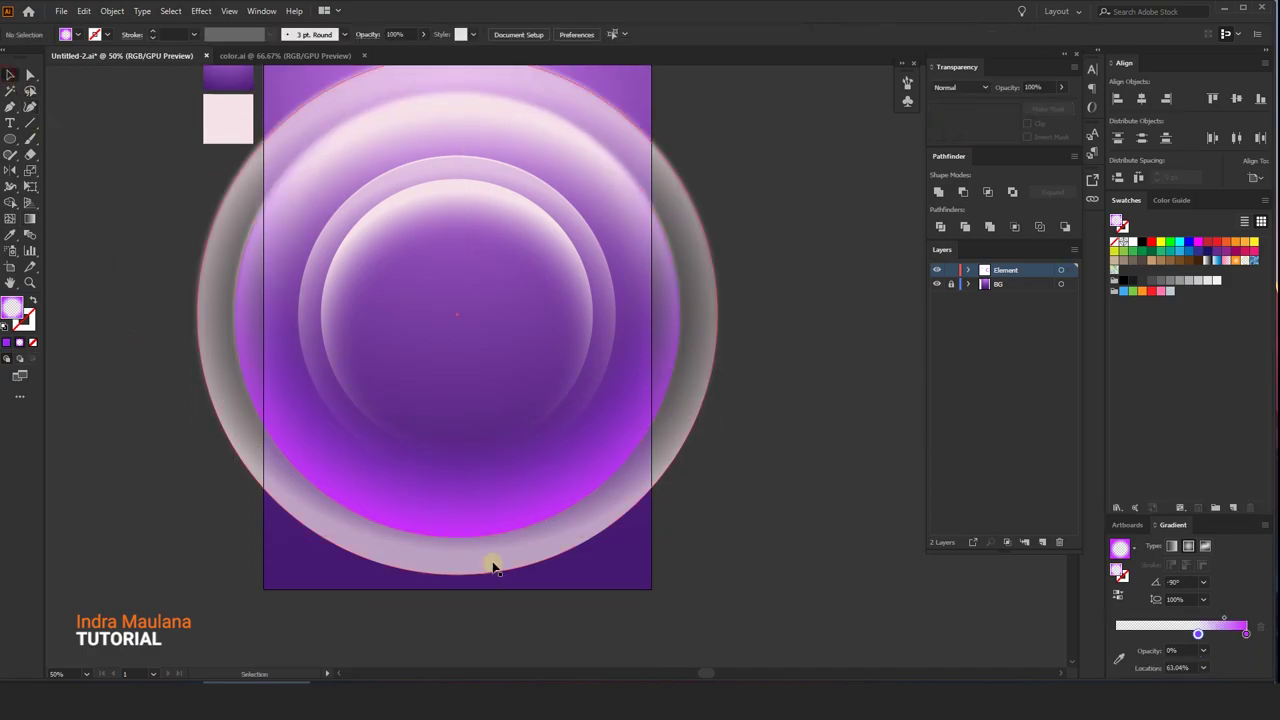
left_click(437, 495)
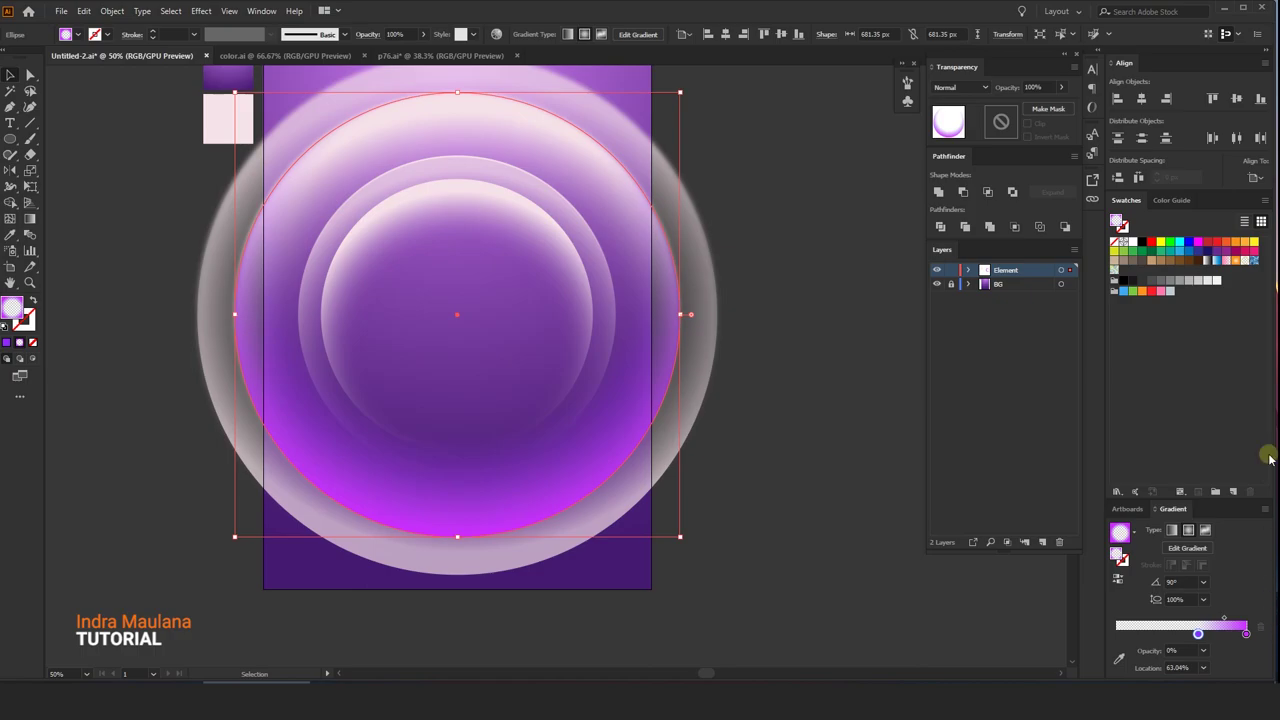
double_click(1246, 633)
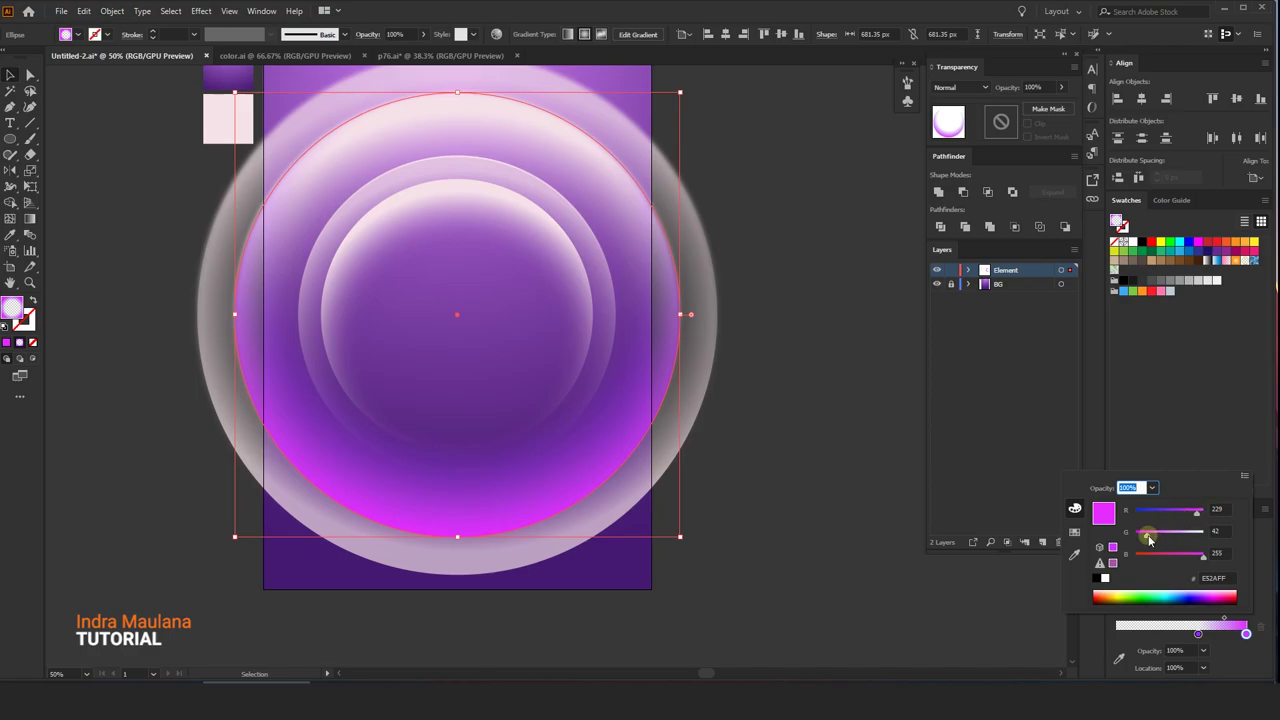
left_click_drag(1147, 538, 1144, 540)
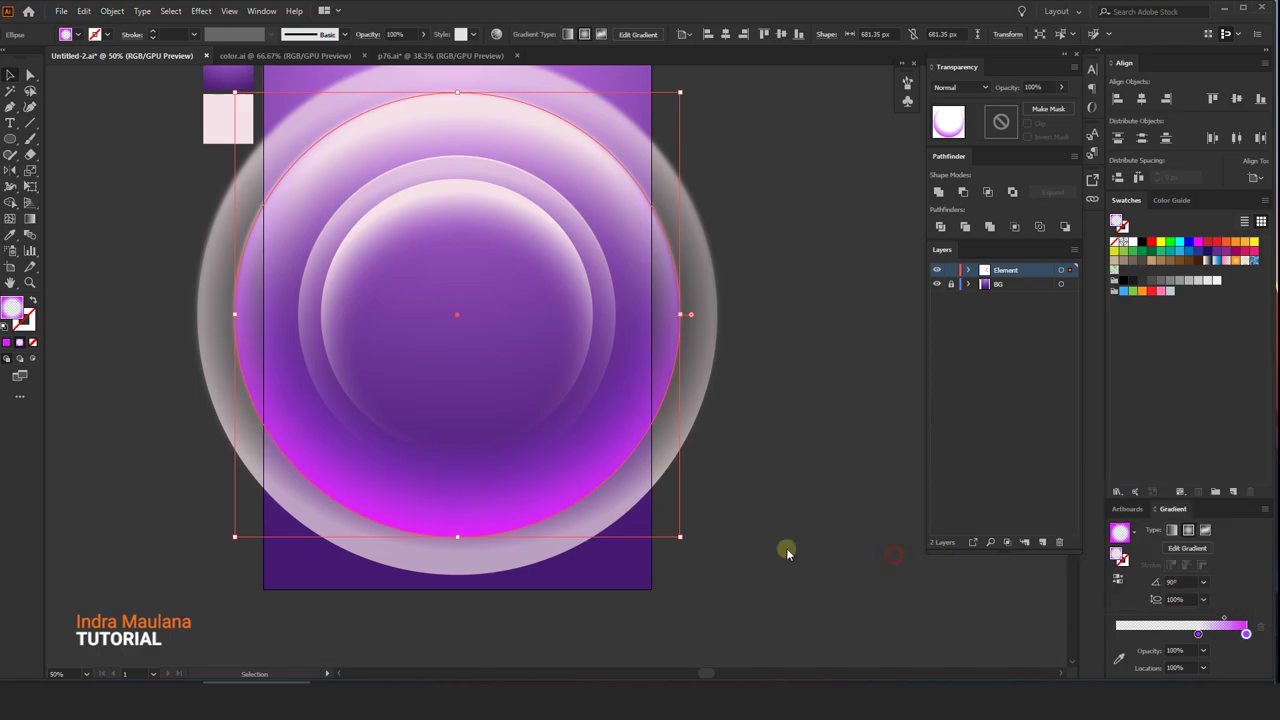
left_click(595, 524)
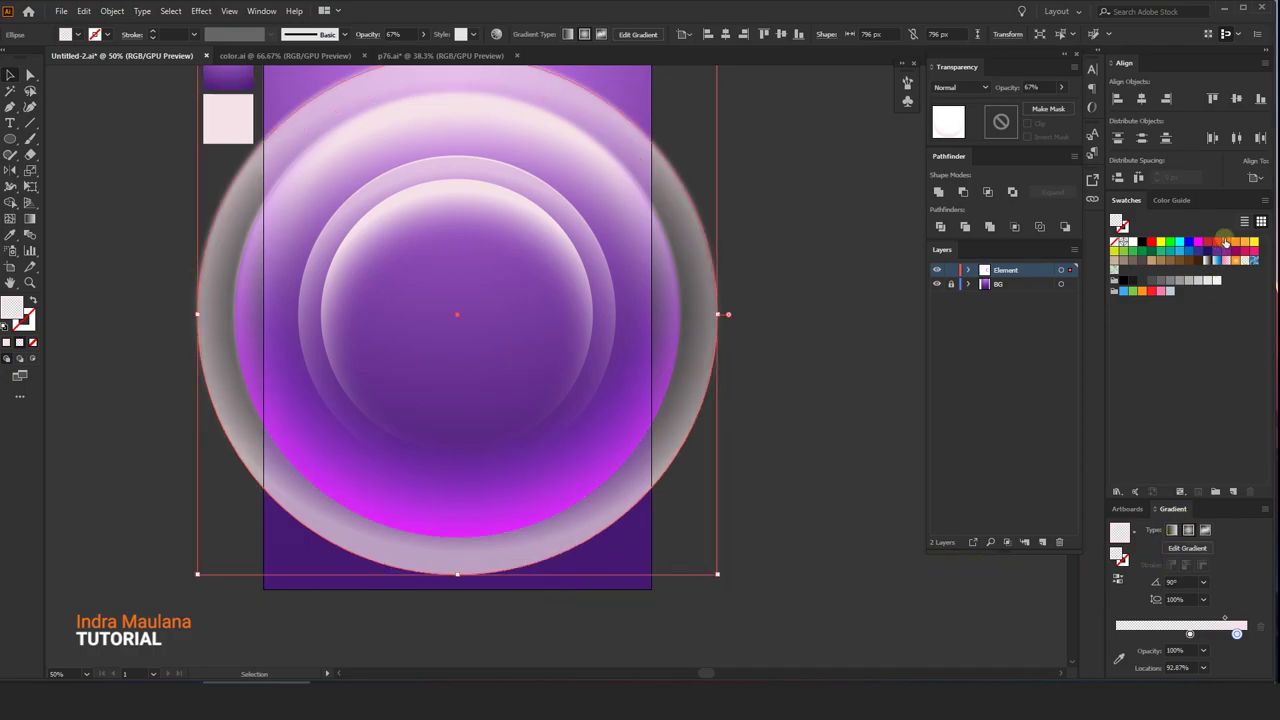
- End the outer ring's gradient in dark purple 341464 and give the middle stop that hex colour
left_click(1207, 251)
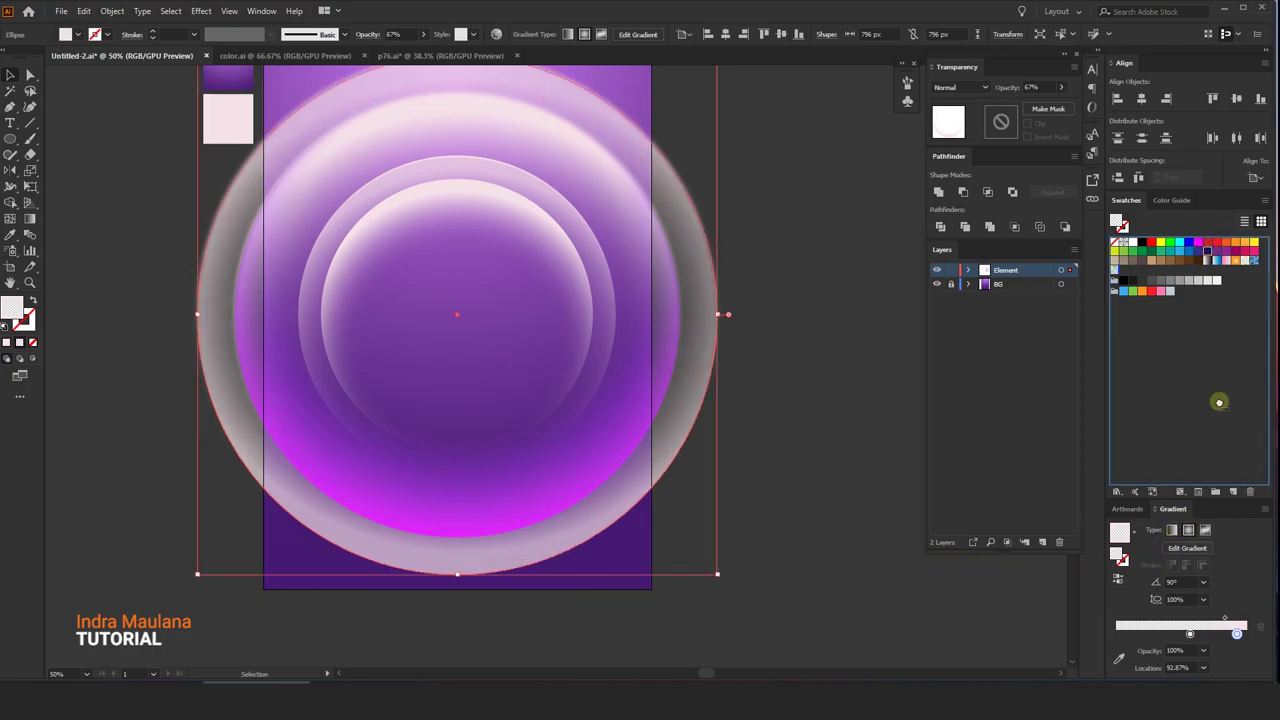
left_click_drag(1238, 636, 1238, 636)
double_click(1238, 636)
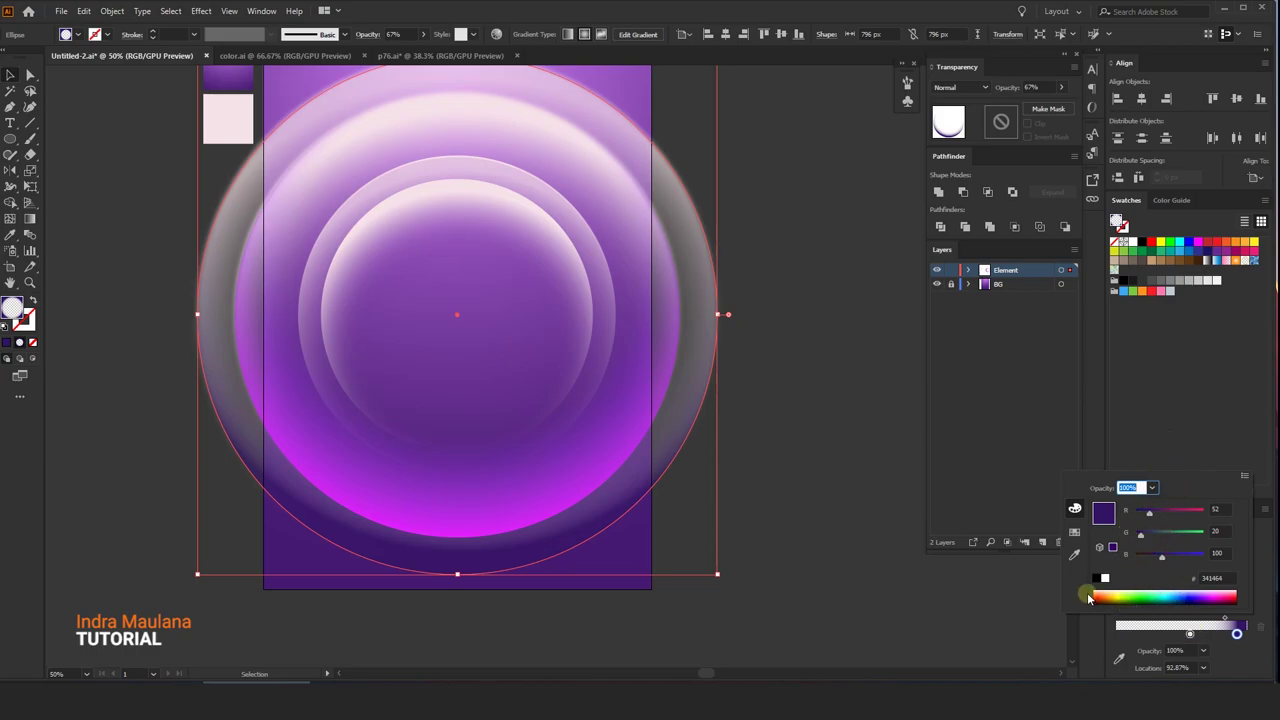
left_click(1248, 483)
left_click(1190, 492)
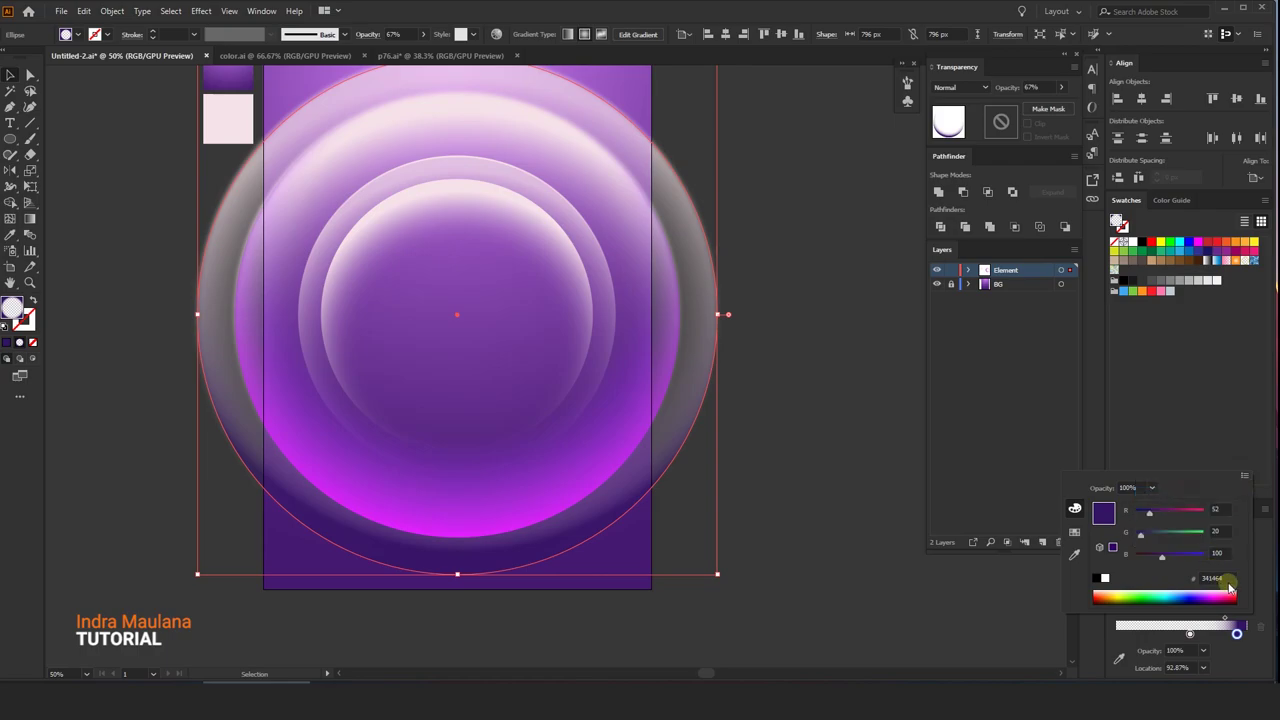
left_click_drag(1232, 578, 1203, 578)
right_click(1211, 578)
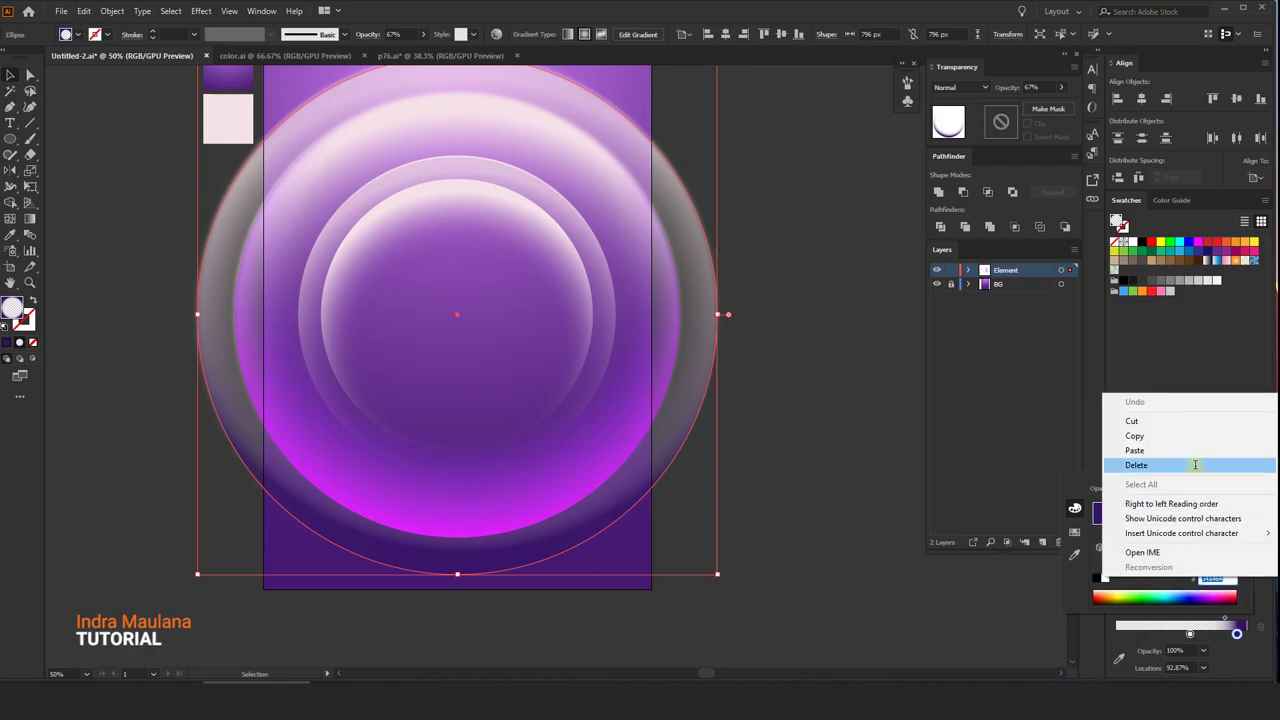
left_click(1193, 448)
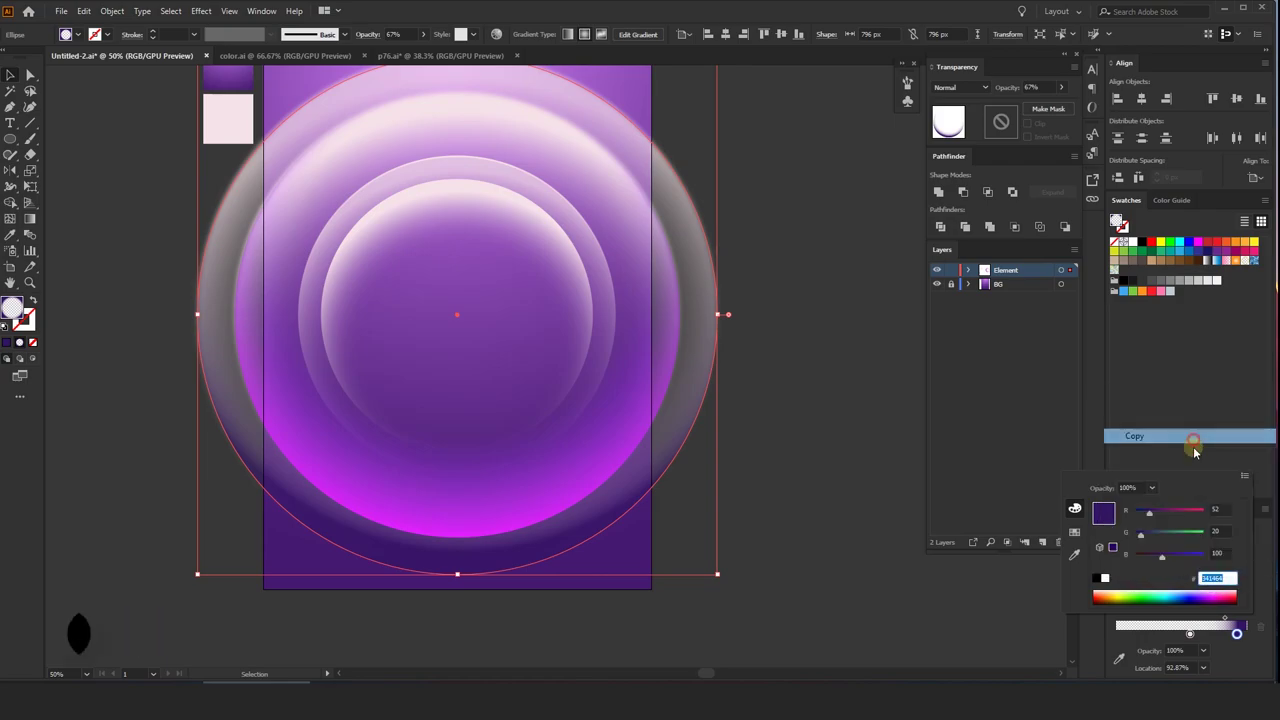
left_click(1190, 633)
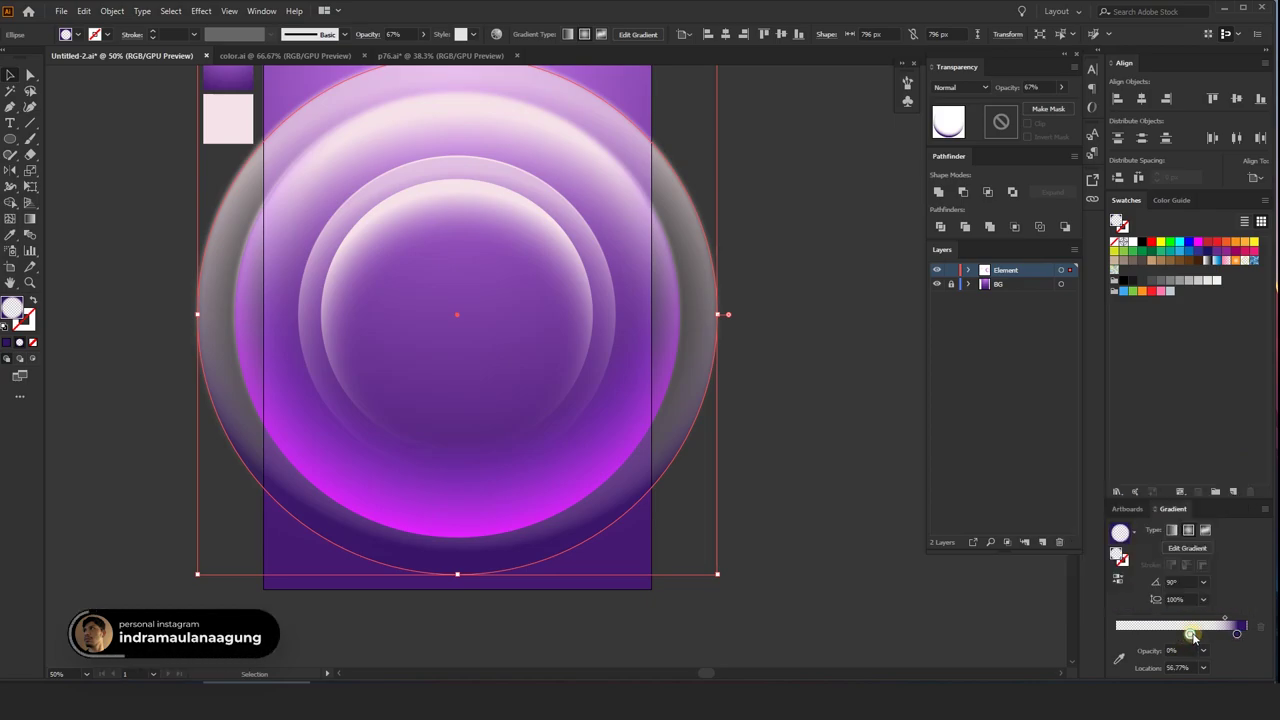
double_click(1190, 634)
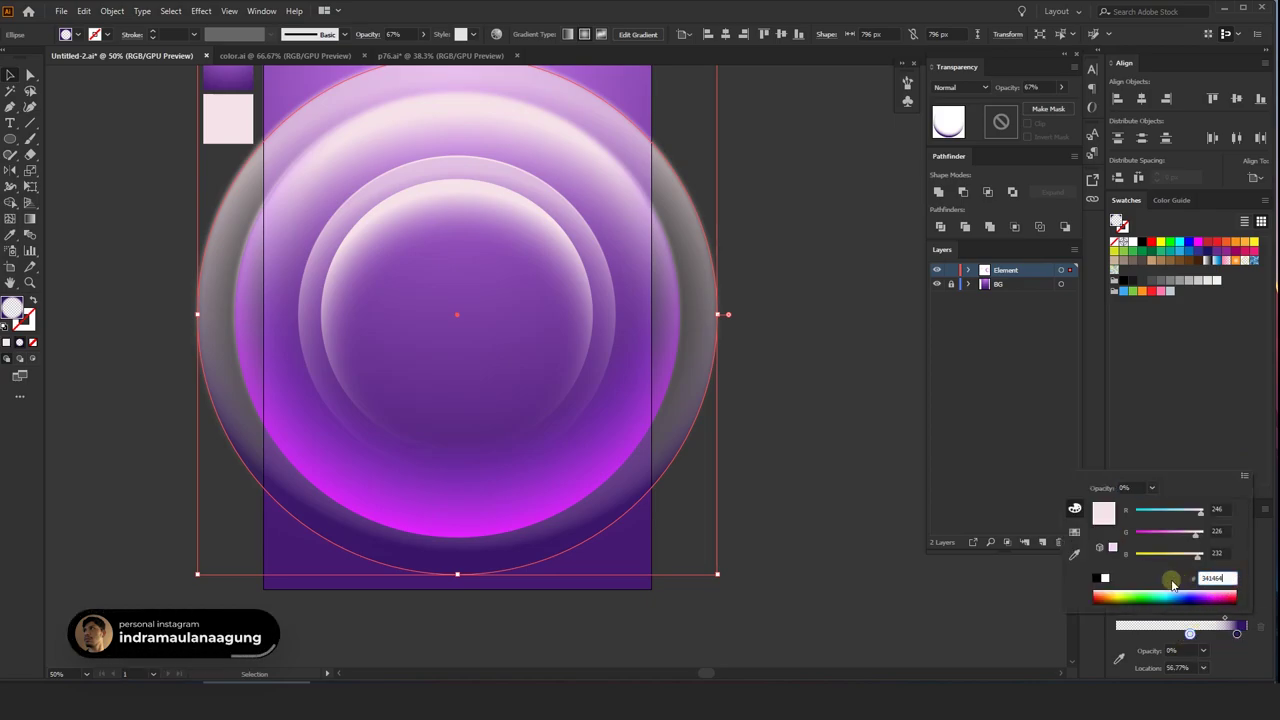
key("Return")
- Nudge the inner circle's pink rim gradient stop slightly outward with the Gradient tool
left_click(789, 503)
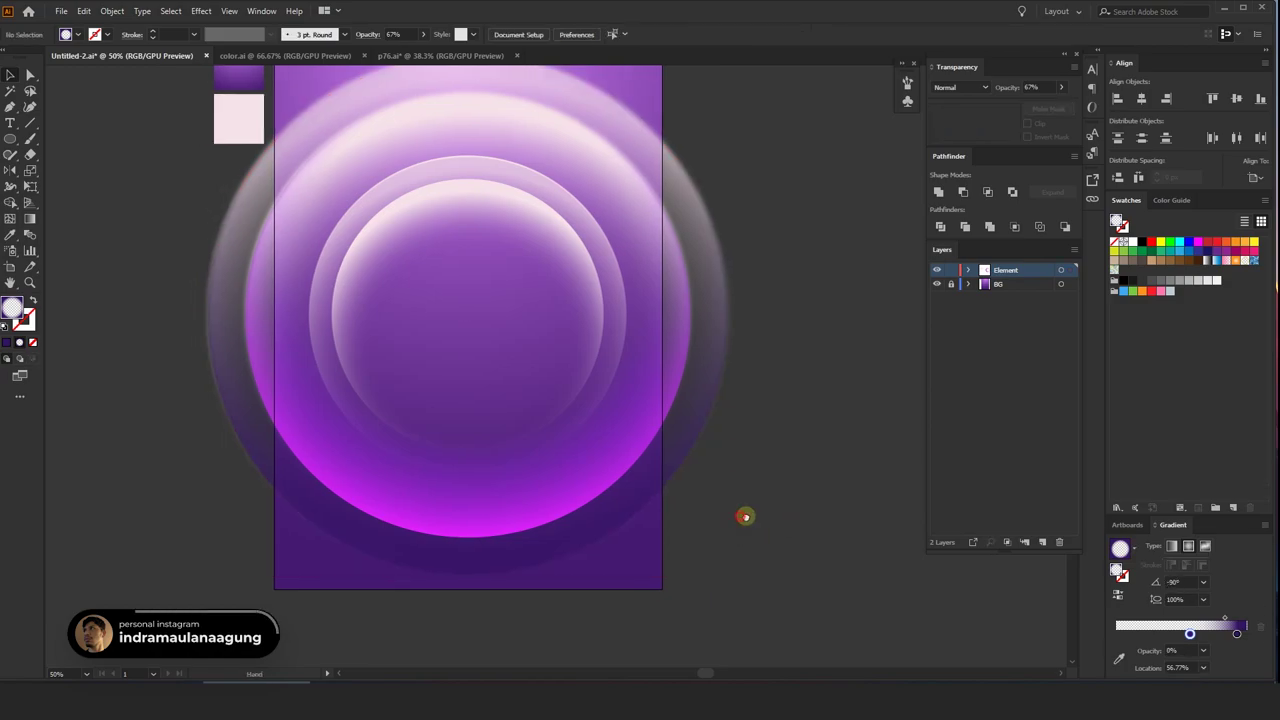
left_click(555, 508)
left_click(30, 218)
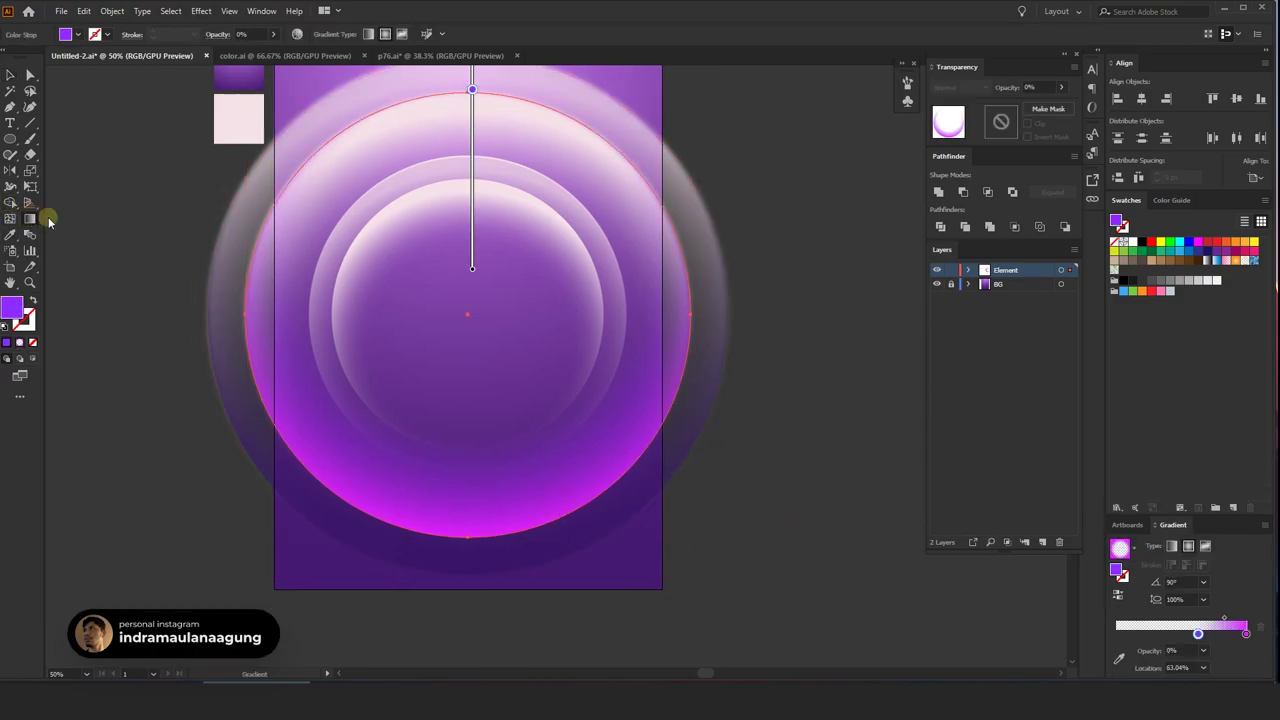
scroll(414, 194, "up", 1)
scroll(460, 207, "up", 1)
left_click_drag(476, 188, 476, 185)
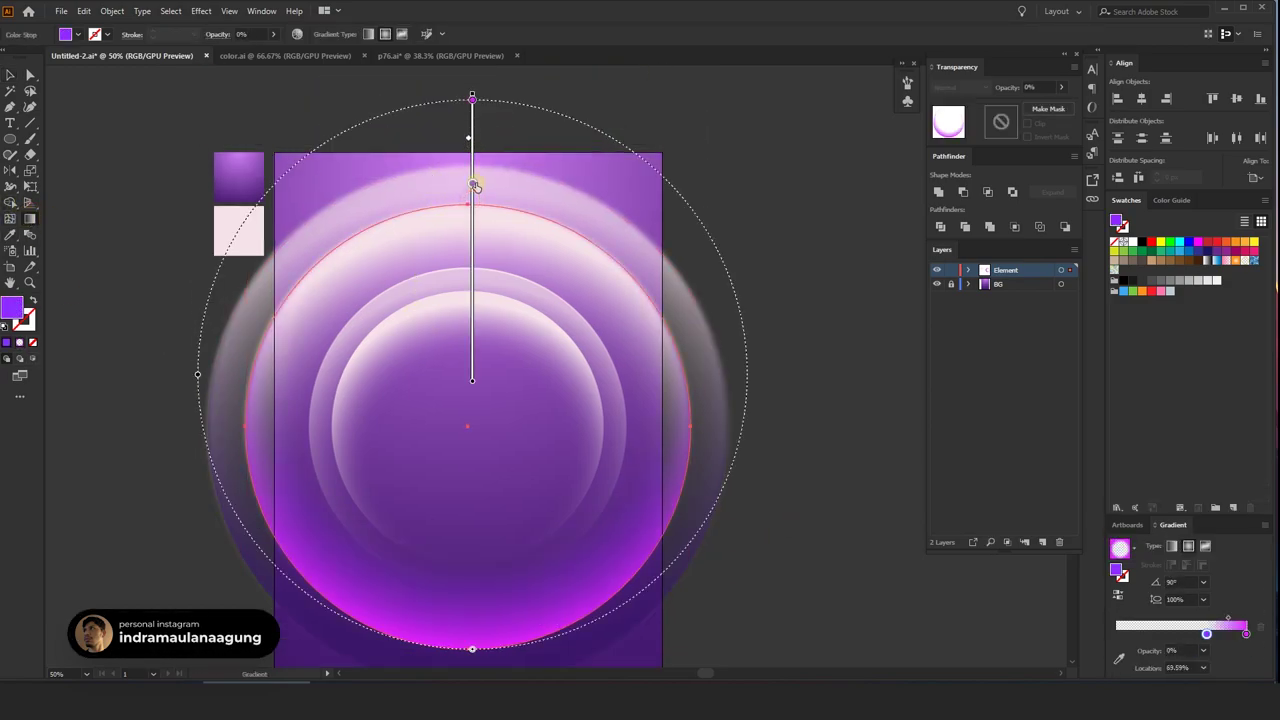
key("v")
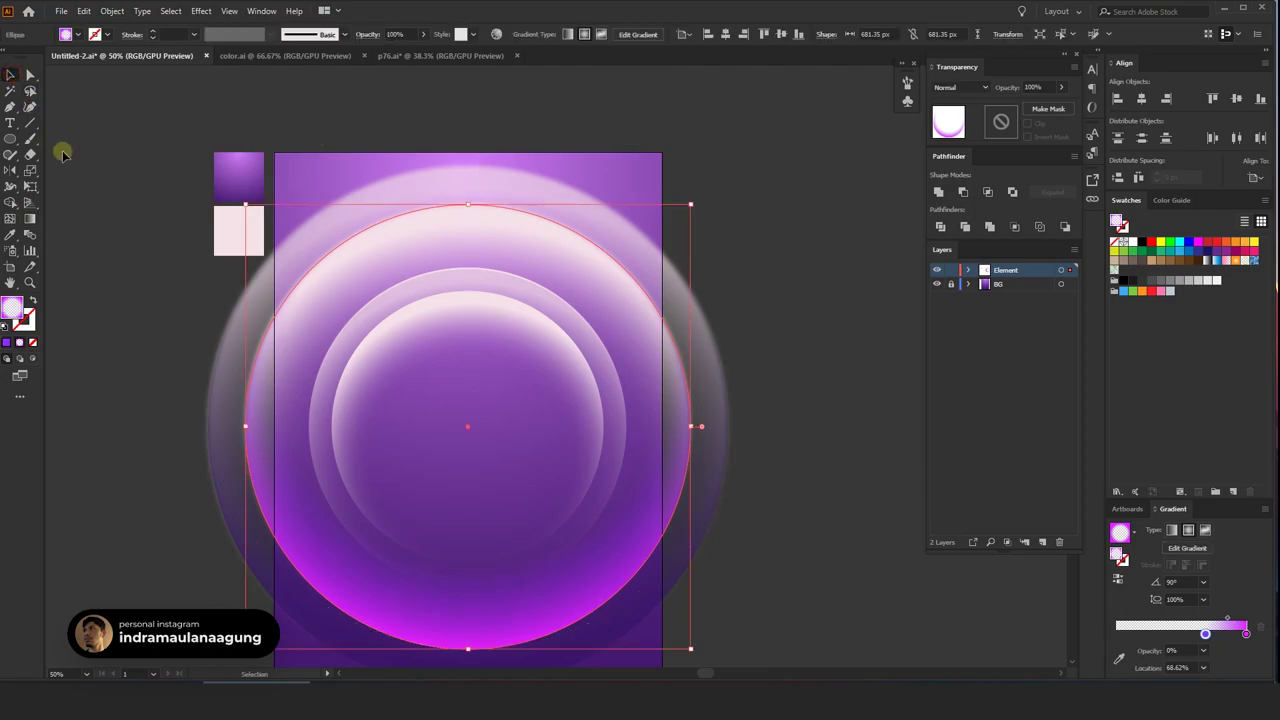
scroll(131, 266, "down", 1)
- Copy the outer ring and Paste in Front to stack a duplicate on top
left_click(131, 266)
left_click(331, 566)
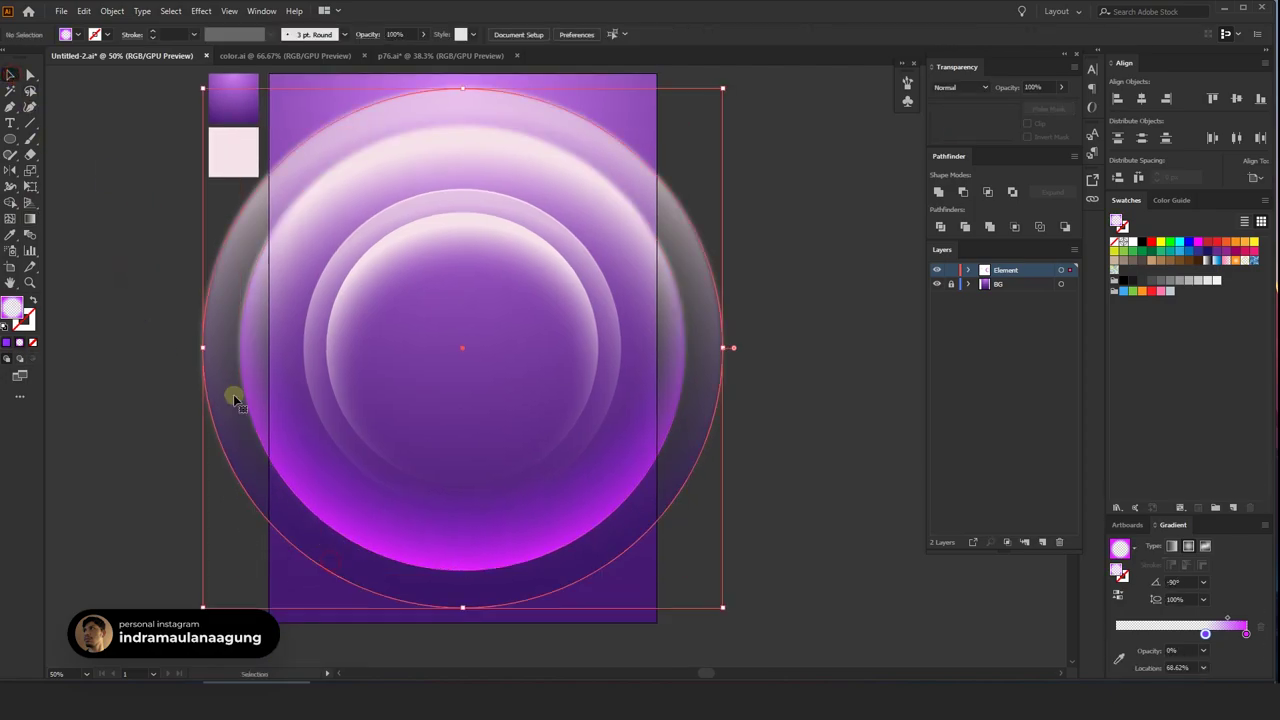
left_click(84, 10)
left_click(105, 74)
left_click(84, 10)
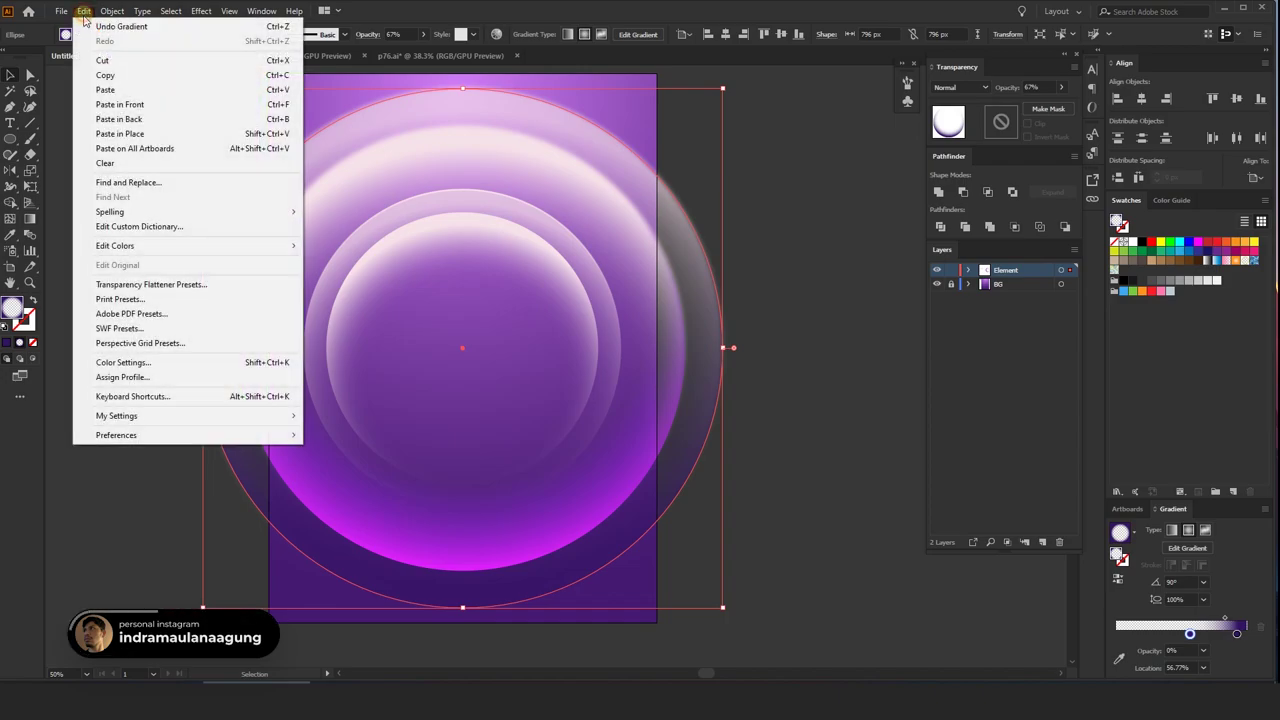
left_click(120, 104)
scroll(146, 238, "down", 1)
- Give the duplicate the inner circle's pink gradient as a stroke, then group the circles
left_click(10, 234)
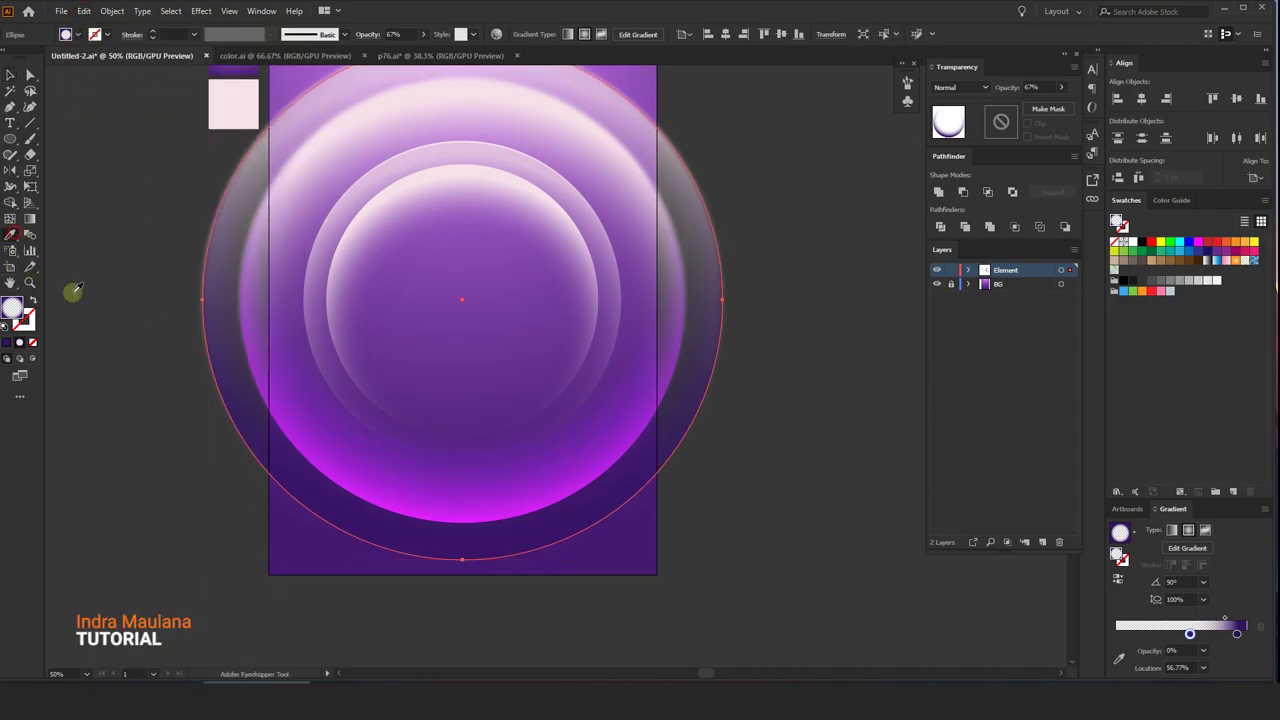
left_click(391, 489)
left_click(32, 300)
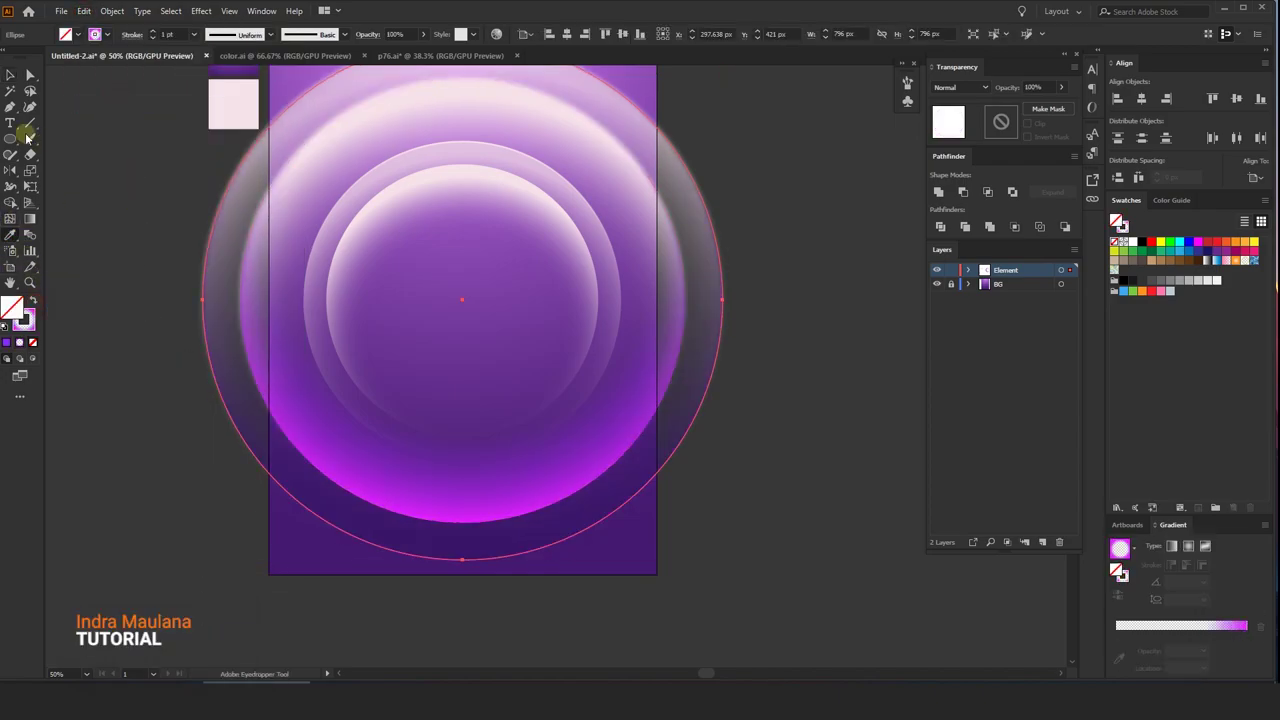
left_click(10, 76)
left_click(200, 430)
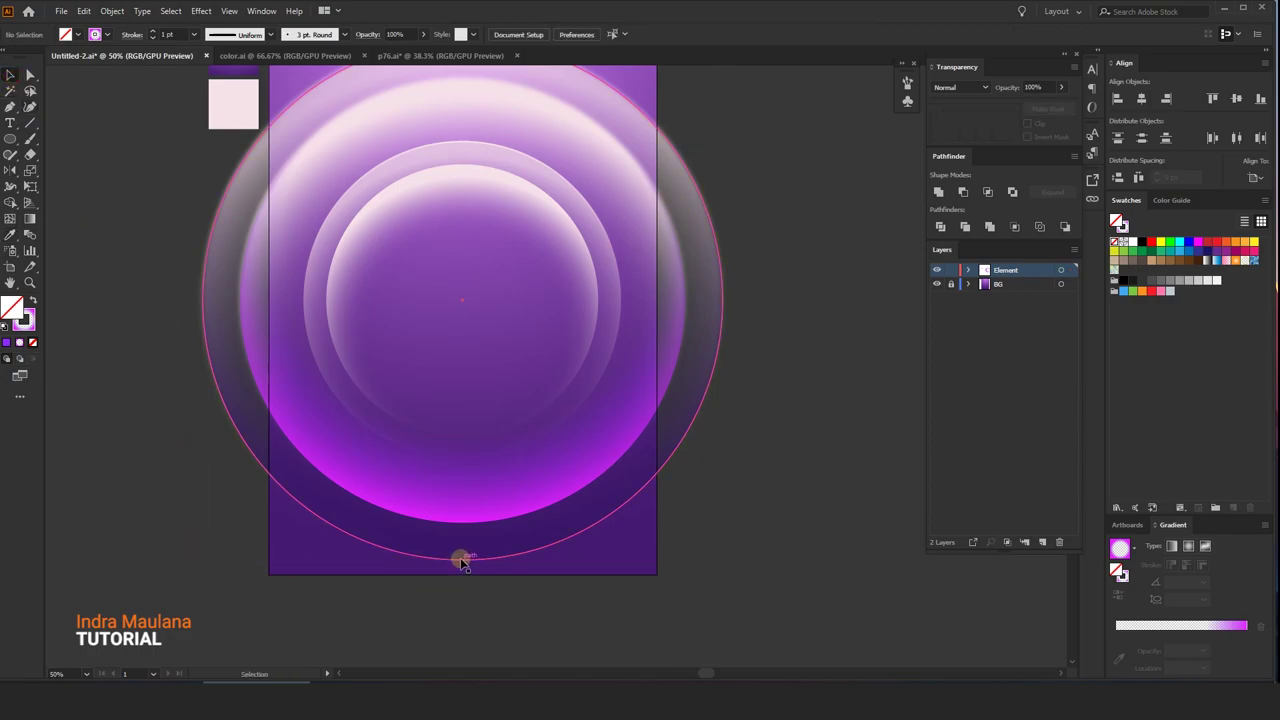
left_click(462, 560)
right_click(460, 497)
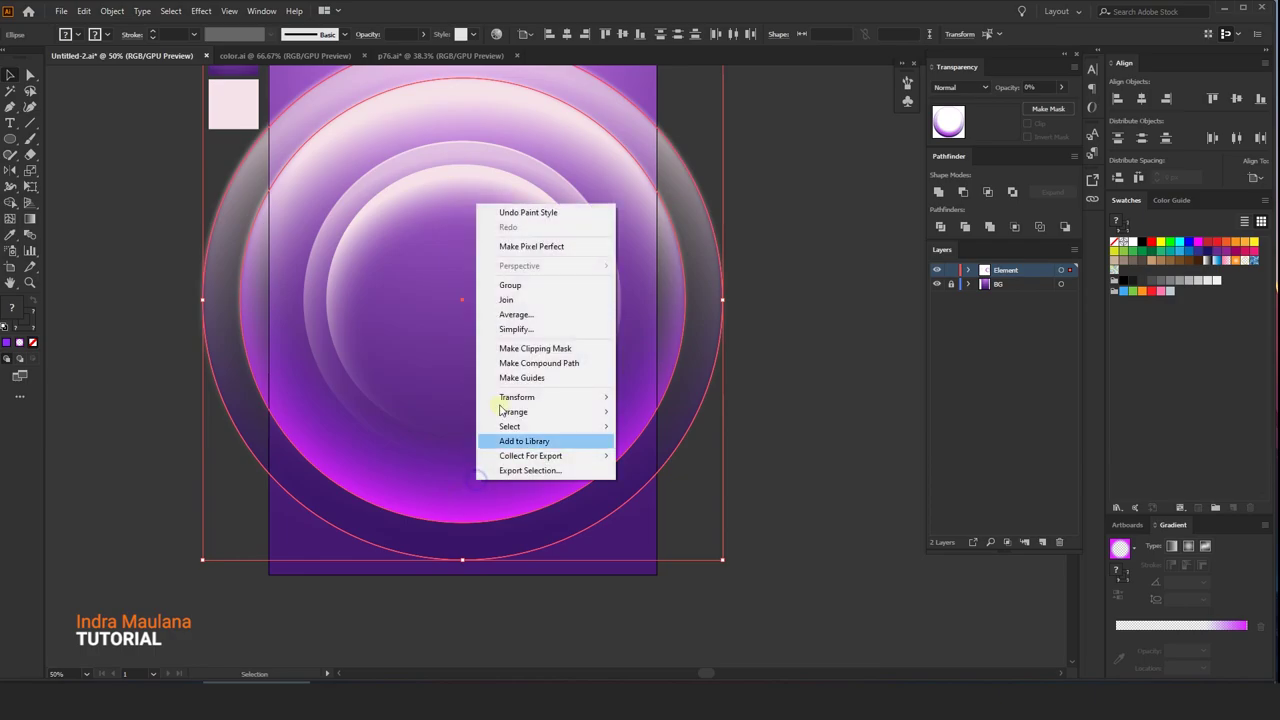
left_click(506, 300)
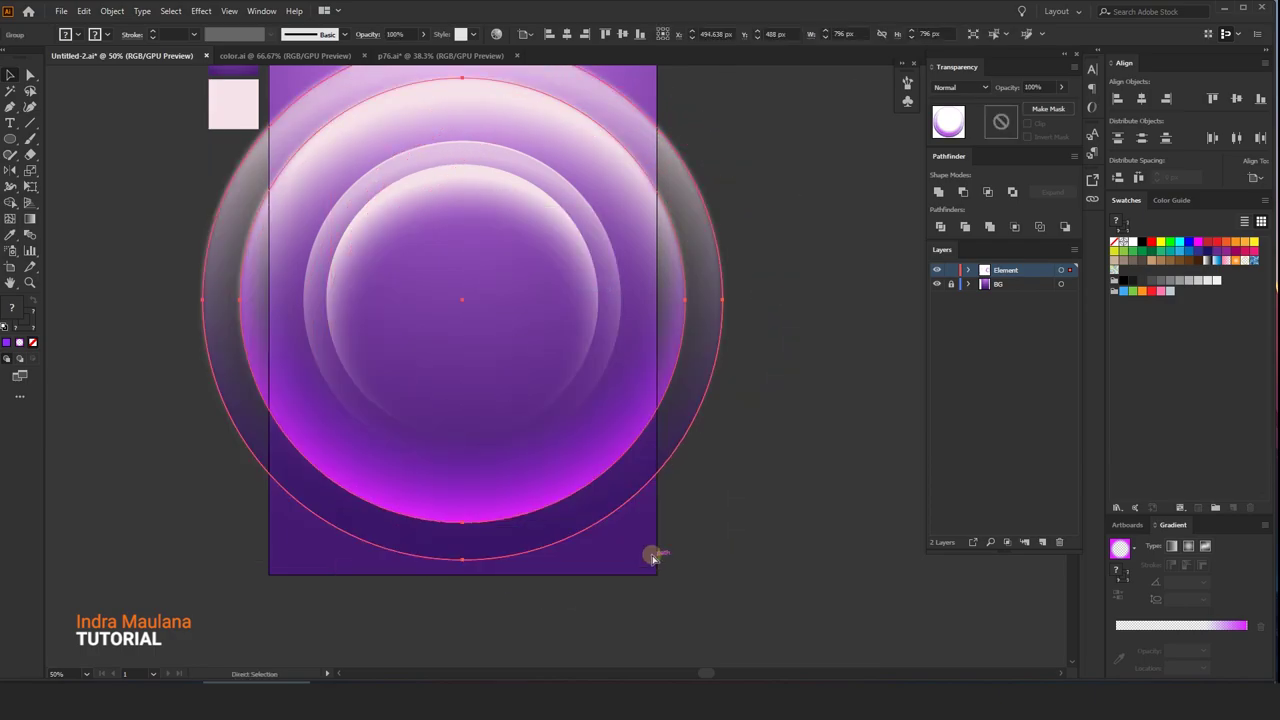
key("v")
- Apply a 9.4 px Gaussian Blur to the grouped pink outline
left_click(202, 11)
mouse_move(215, 234)
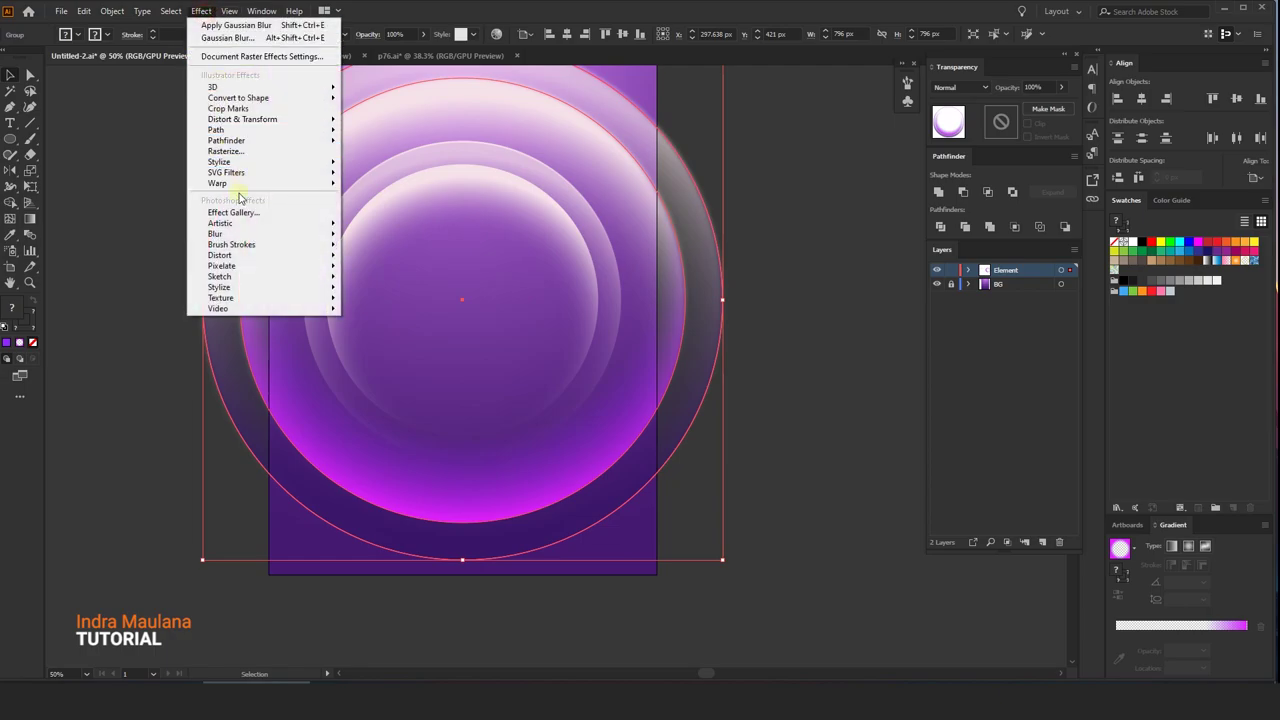
left_click(386, 236)
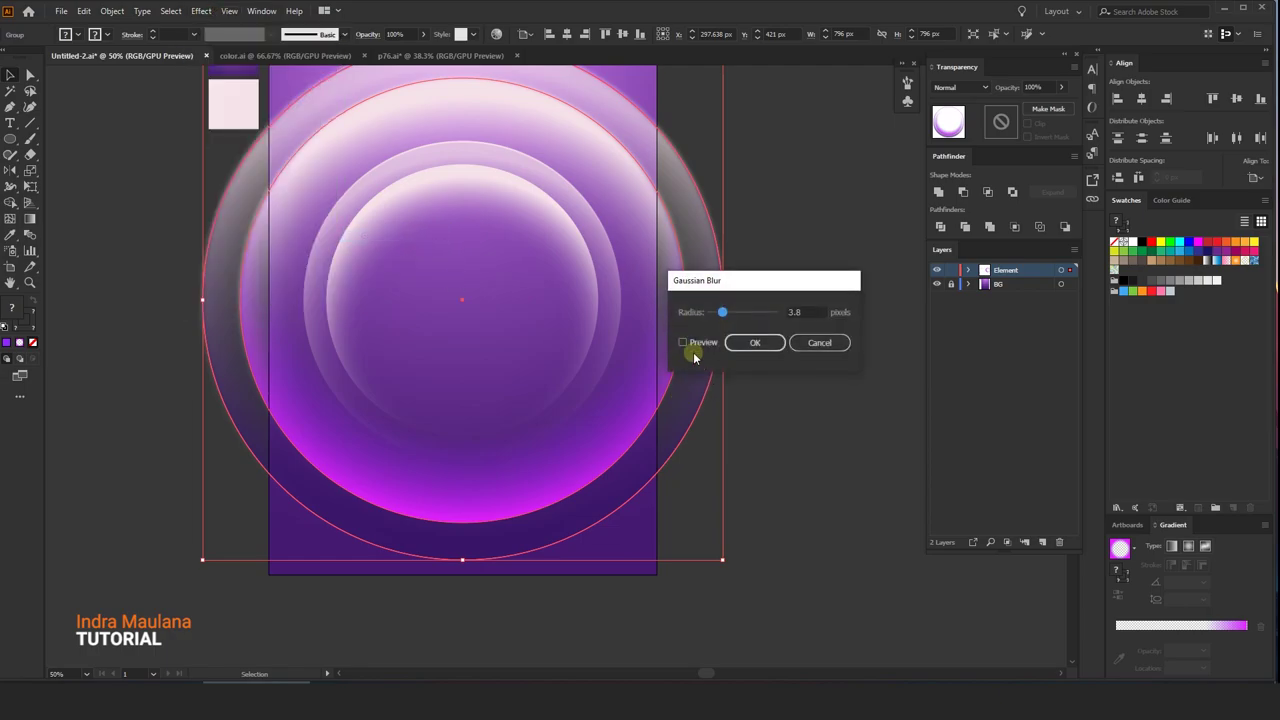
left_click(683, 342)
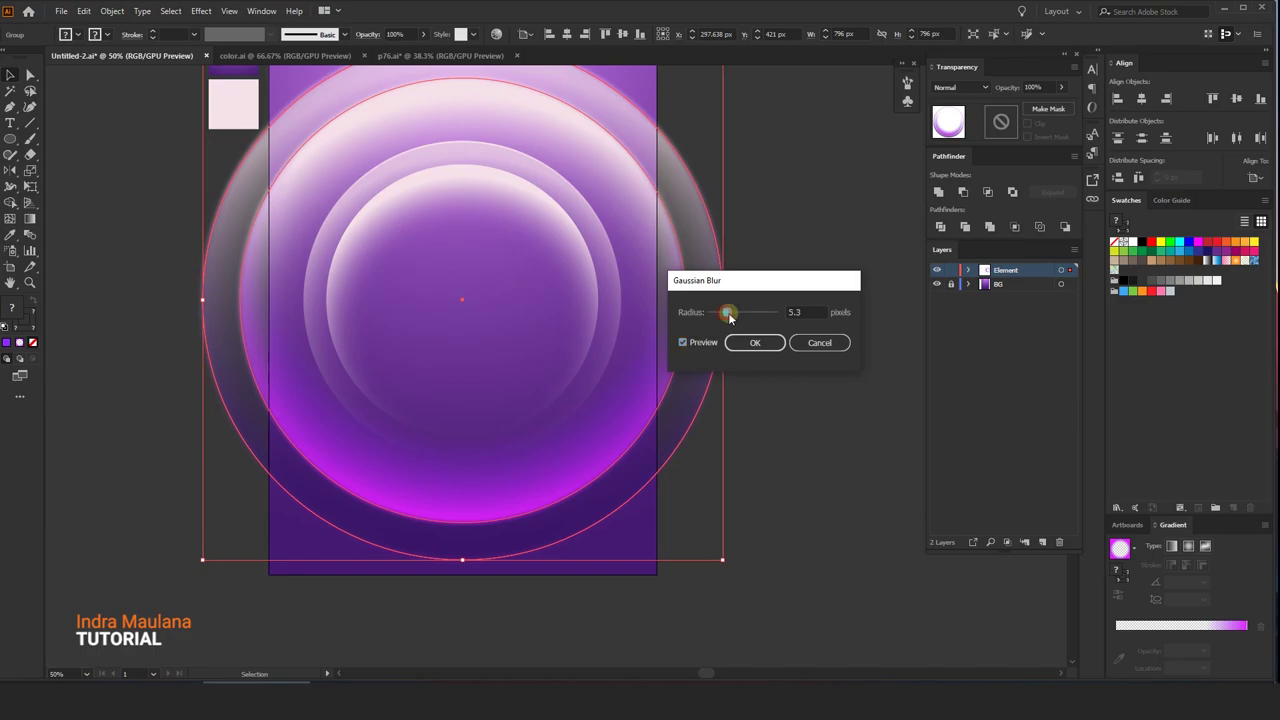
left_click_drag(729, 316, 741, 318)
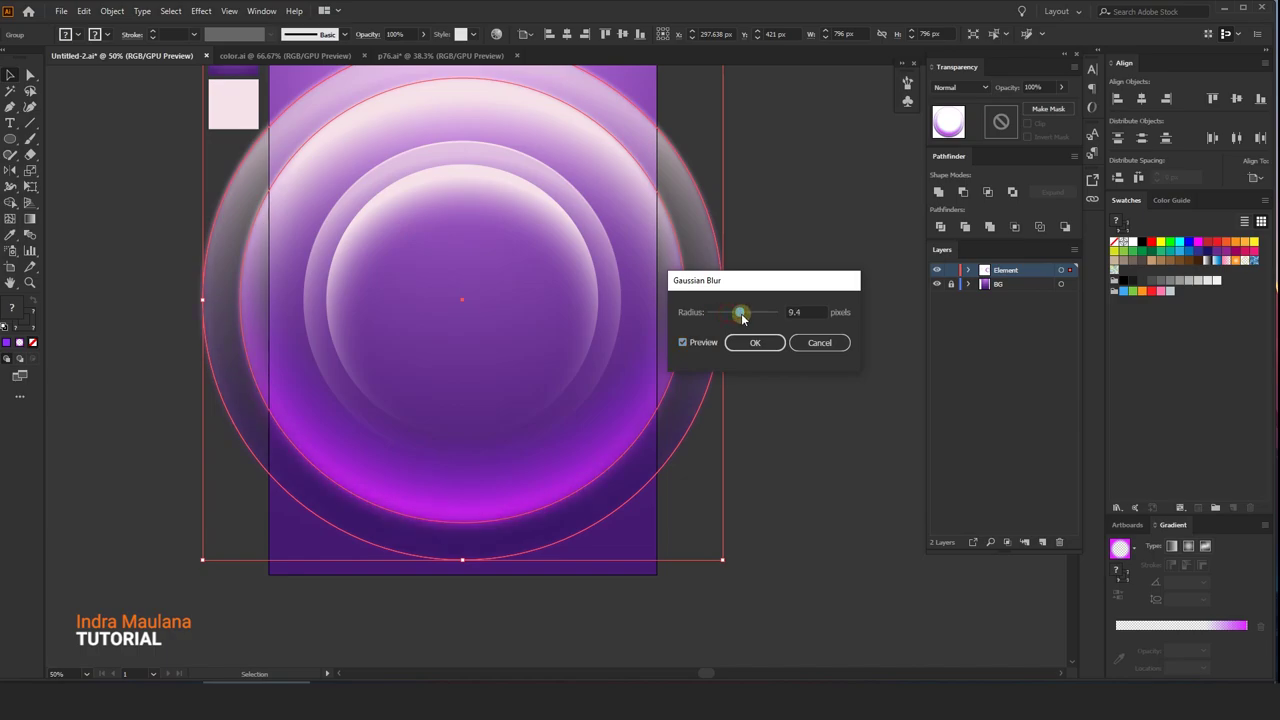
left_click(740, 342)
left_click(813, 468)
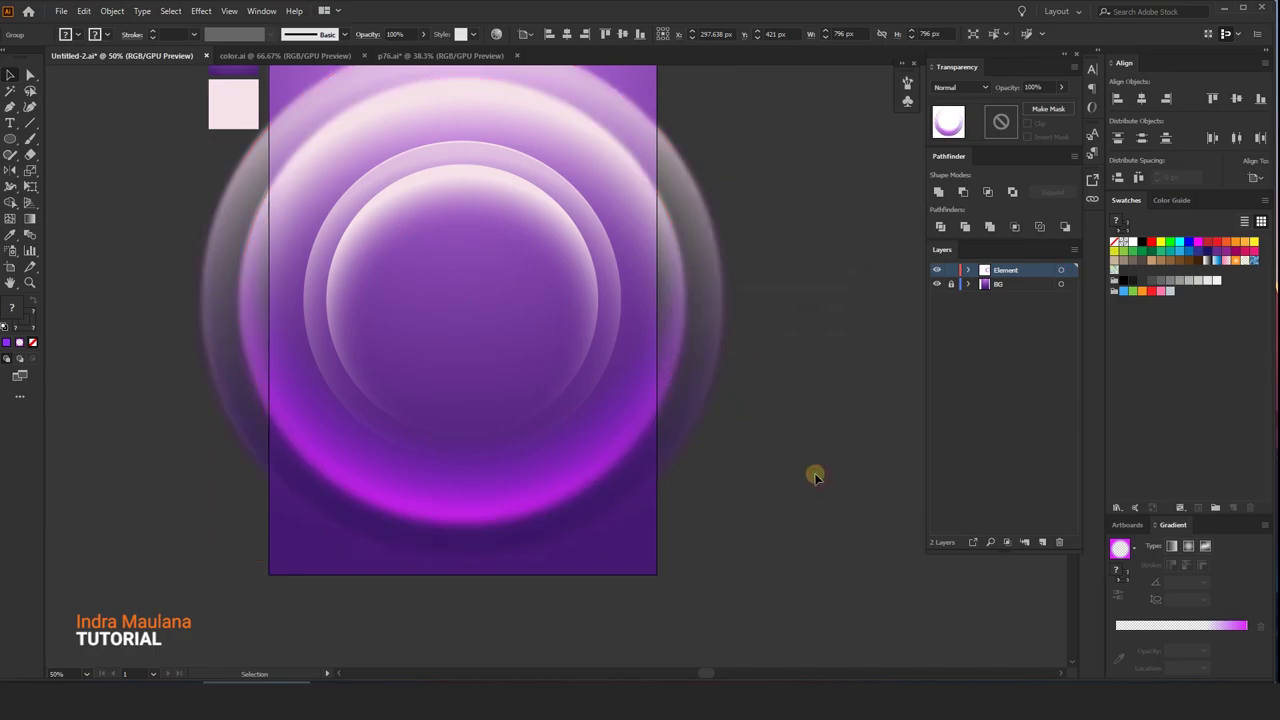
scroll(810, 452, "down", 2)
scroll(810, 452, "up", 2)
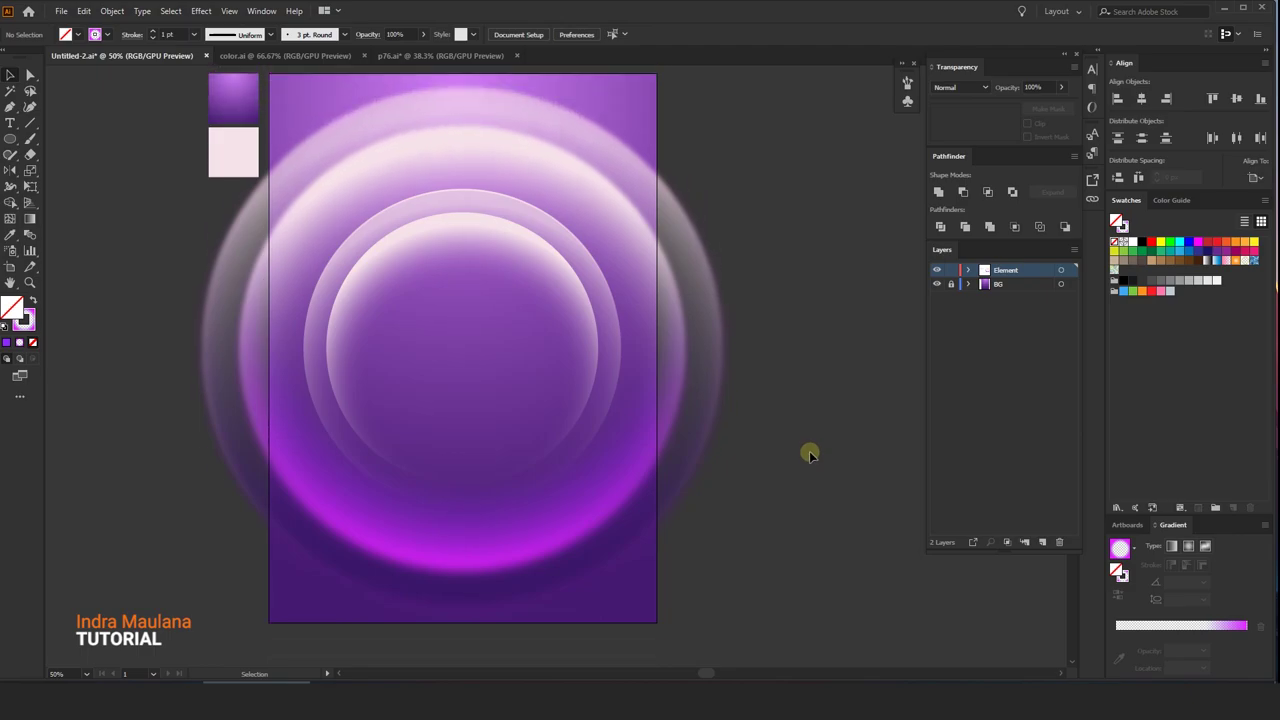
- Pan over to the copied grey outline circle beside the flyer
scroll(809, 453, "down", 2)
left_click(449, 329)
left_click(789, 246)
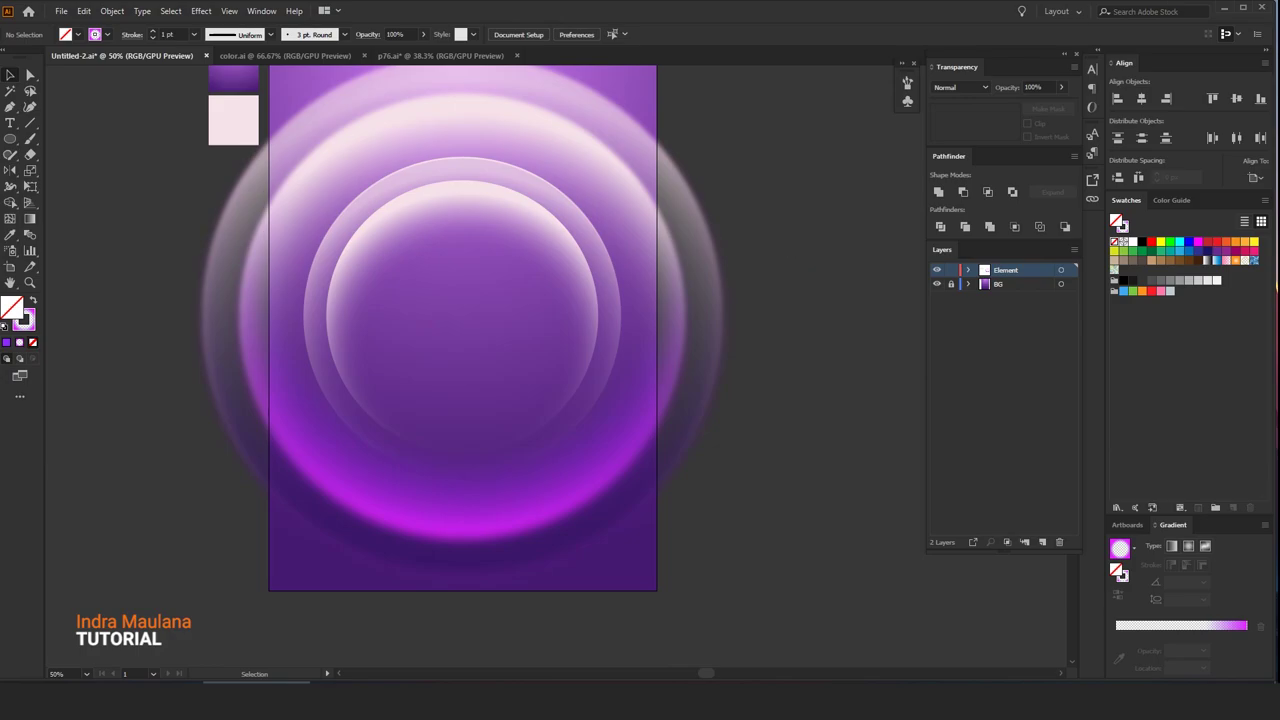
scroll(686, 300, "up", 2)
scroll(423, 300, "left", 2)
scroll(423, 300, "down", 2)
left_click_drag(294, 280, 446, 273)
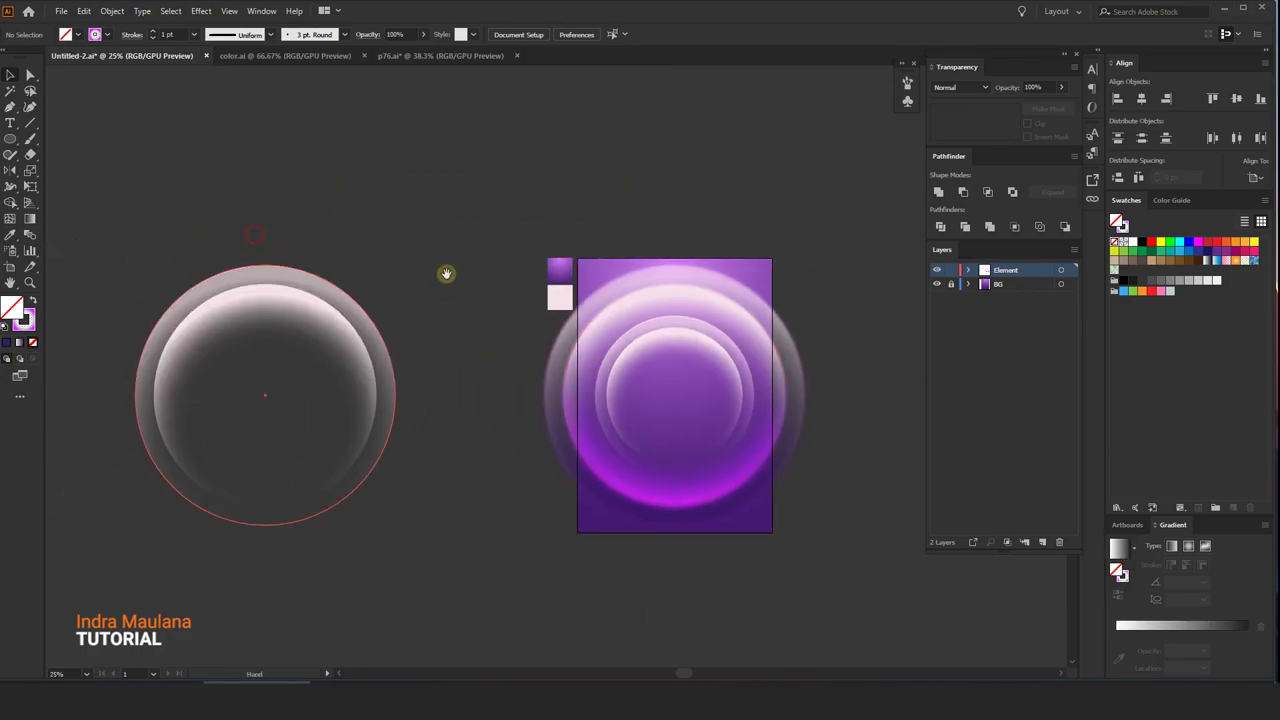
left_click_drag(321, 280, 448, 268)
- Centre the outline circle horizontally on the flyer and scale it to about 830 px
left_click(403, 343)
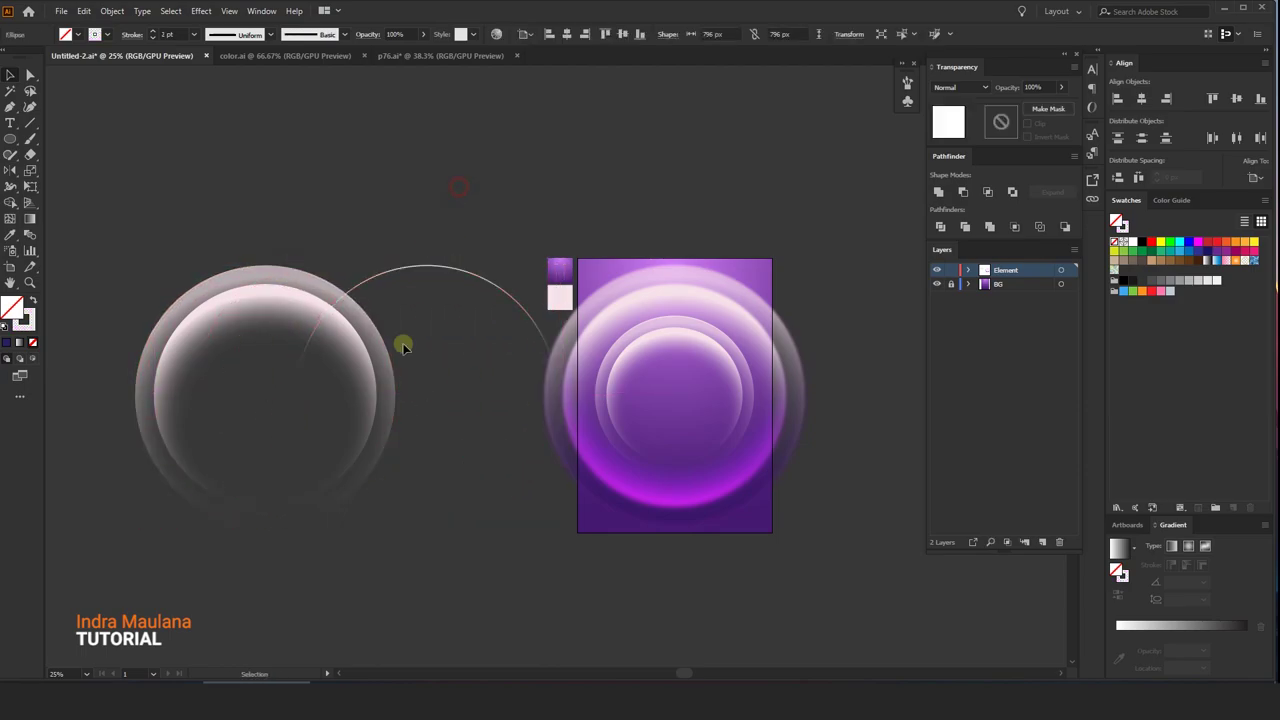
left_click(431, 345)
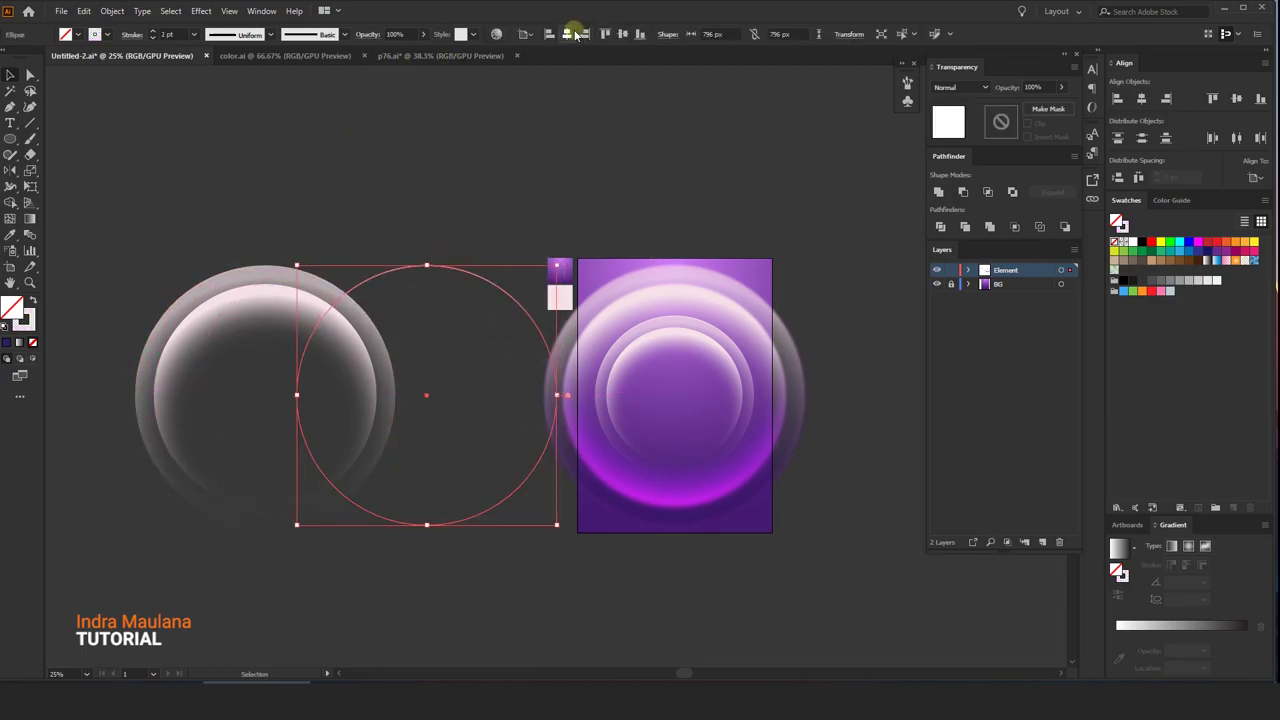
left_click(566, 34)
scroll(766, 309, "up", 2)
left_click_drag(835, 221, 846, 210)
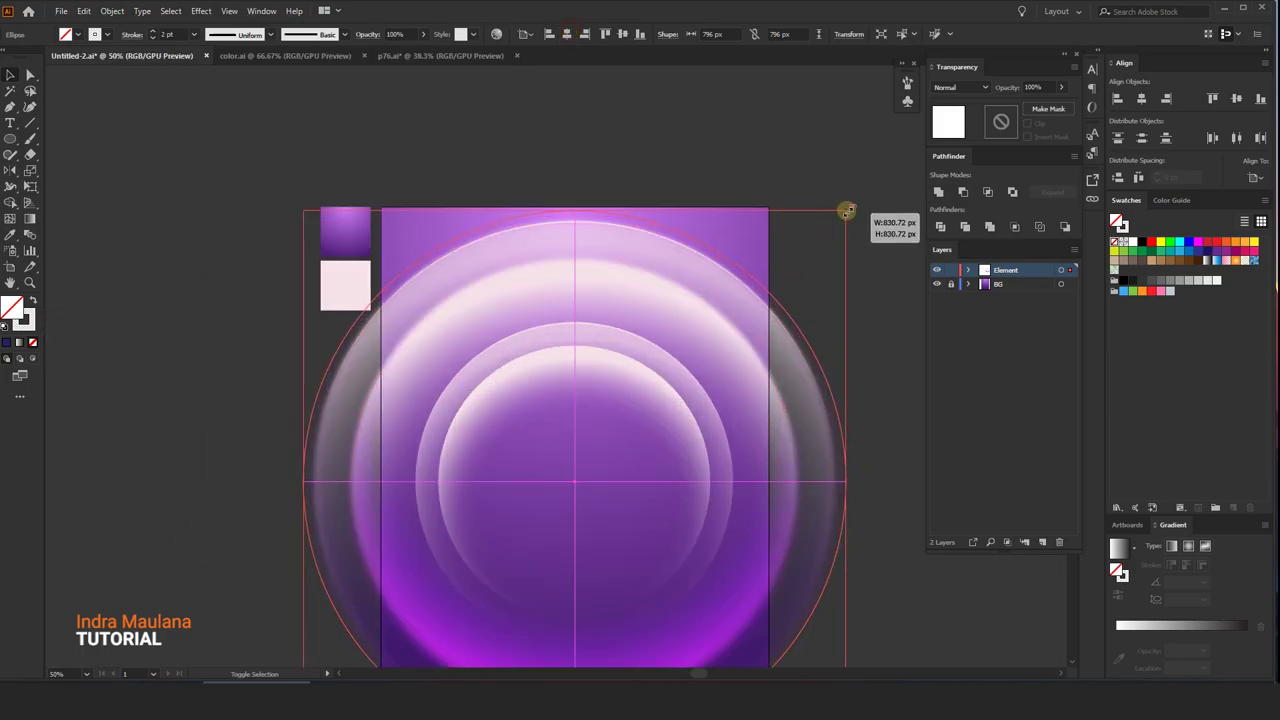
- Paste a duplicate of the outline circle in front and enlarge it to about 910 px
left_click(86, 11)
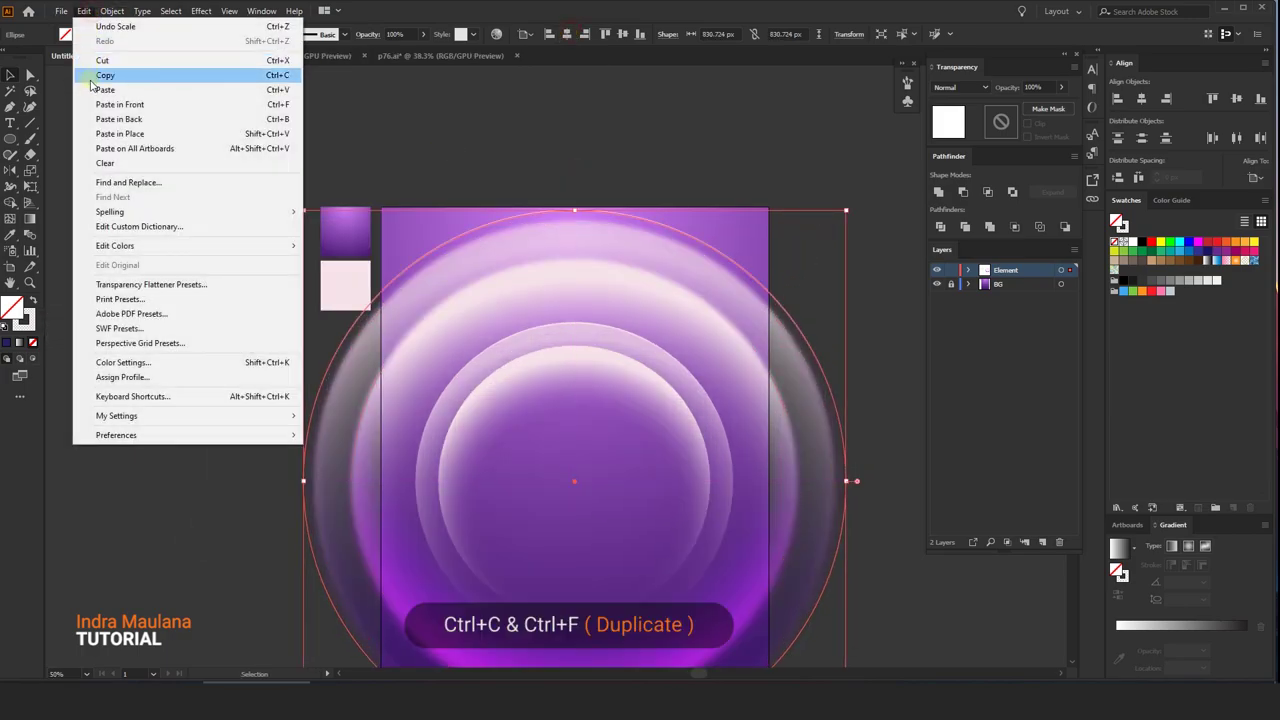
left_click(97, 76)
left_click(84, 11)
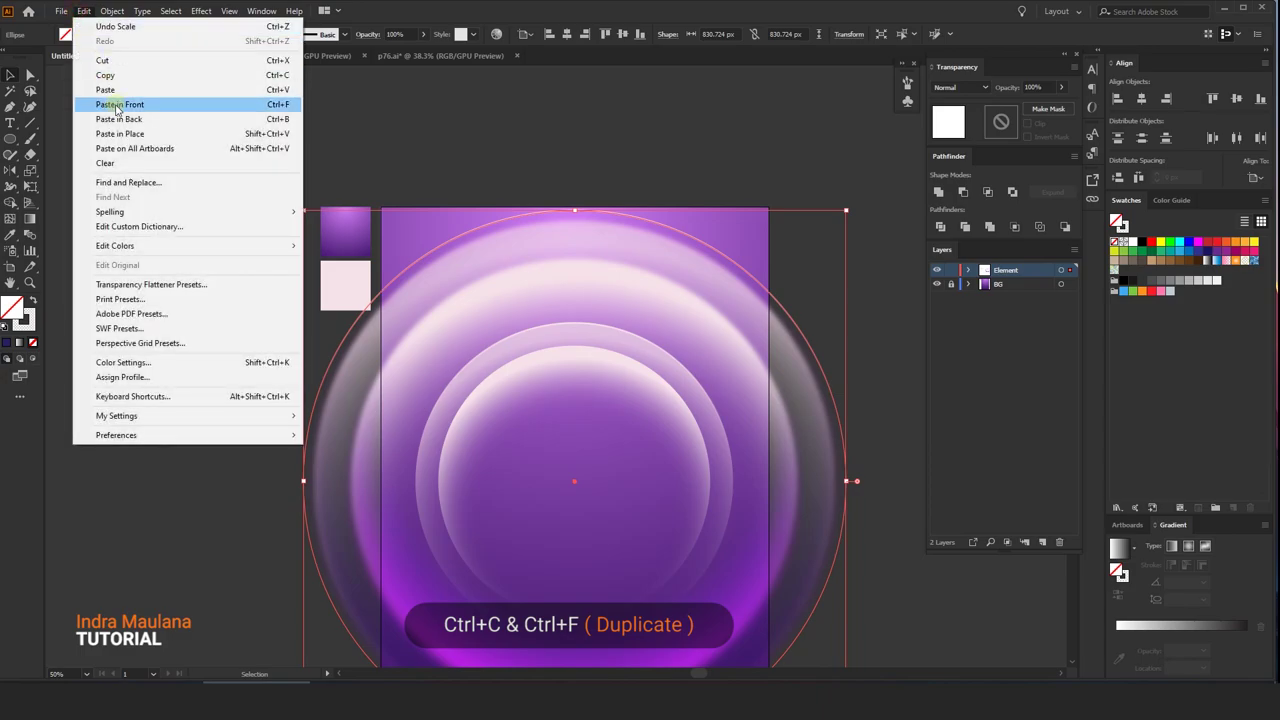
left_click(119, 104)
left_click_drag(581, 140, 495, 118)
left_click_drag(760, 186, 787, 157)
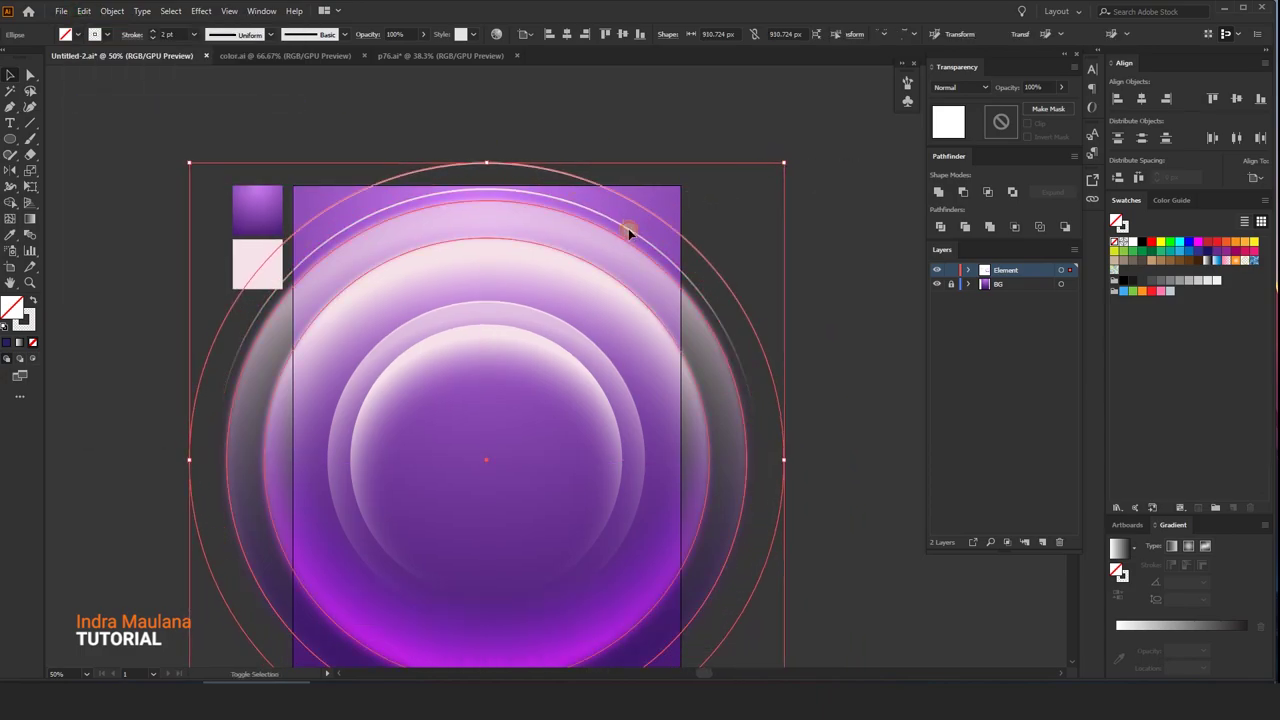
- Lock the inner glowing ring group with Object > Lock > Selection
left_click(652, 218, "shift")
left_click(731, 343)
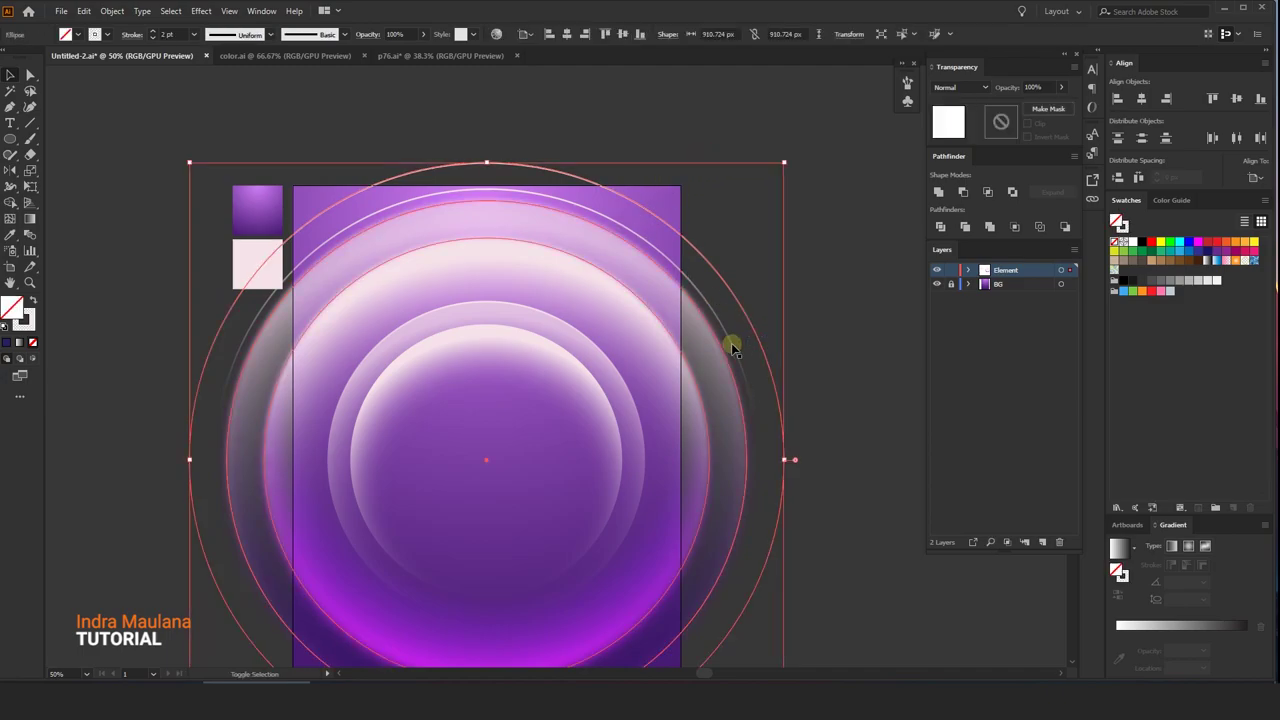
left_click(357, 263)
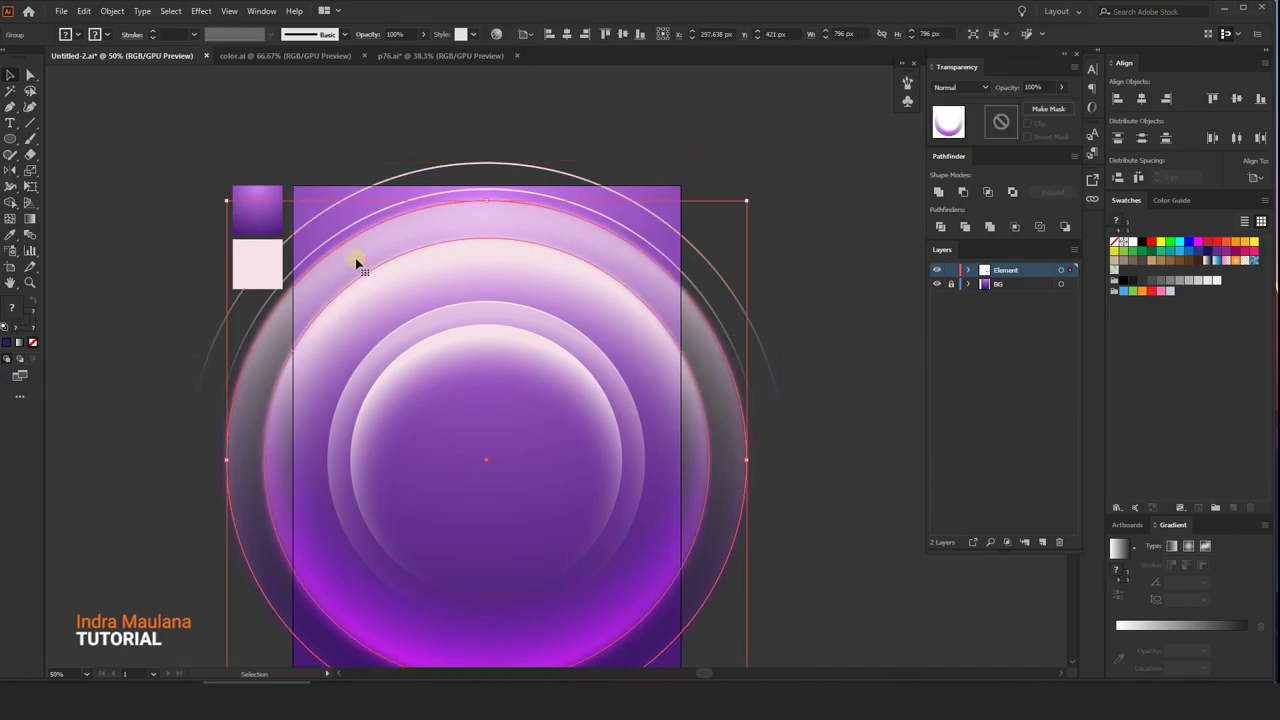
left_click(107, 11)
mouse_move(128, 104)
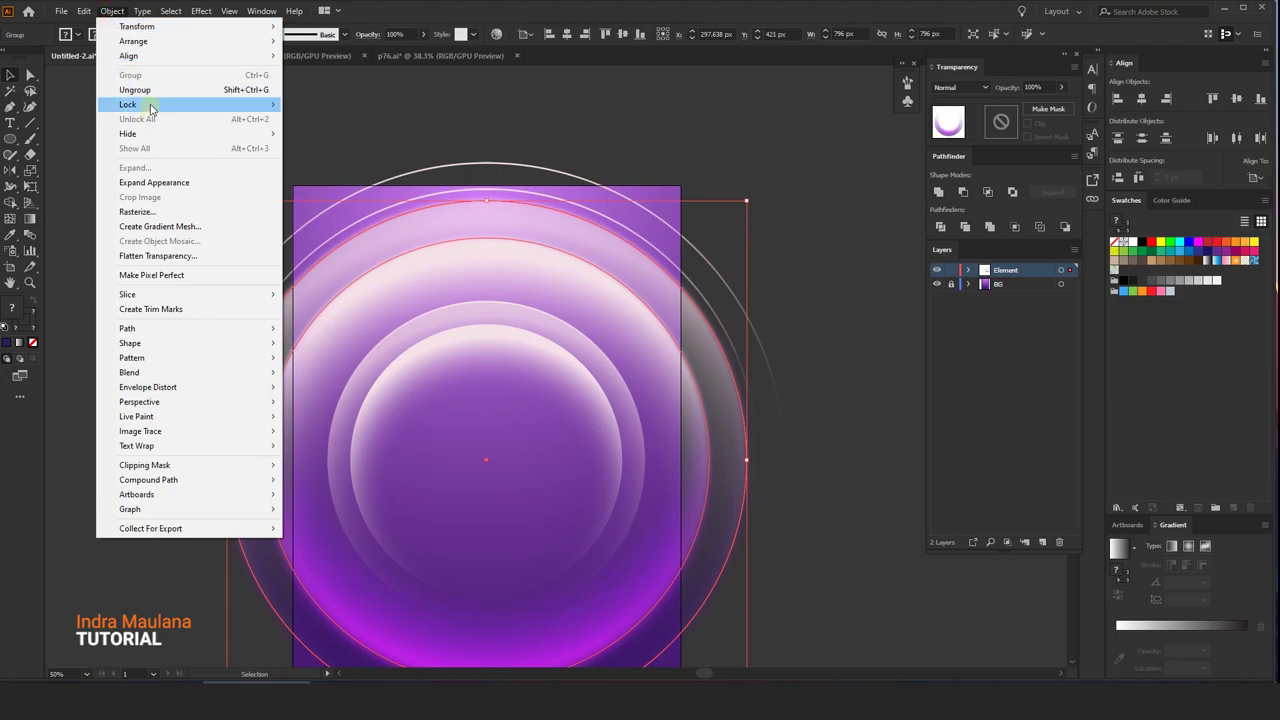
left_click(310, 104)
left_click(336, 232)
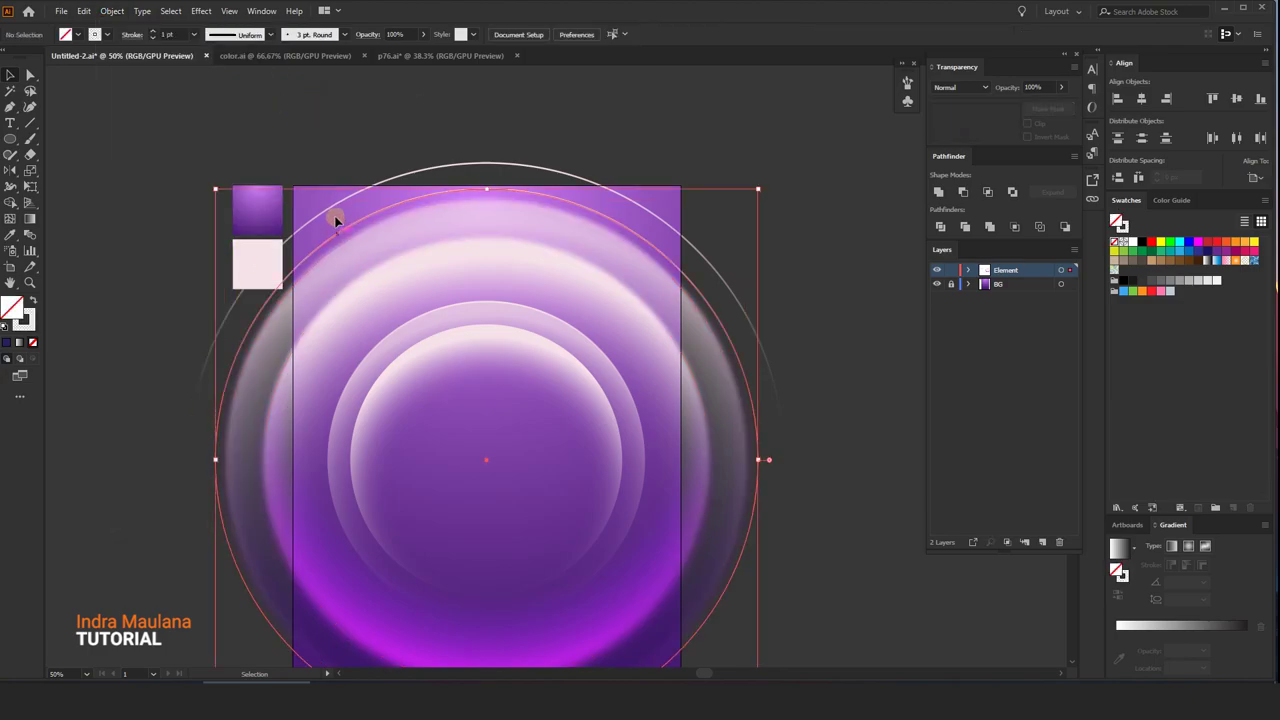
right_click(383, 149)
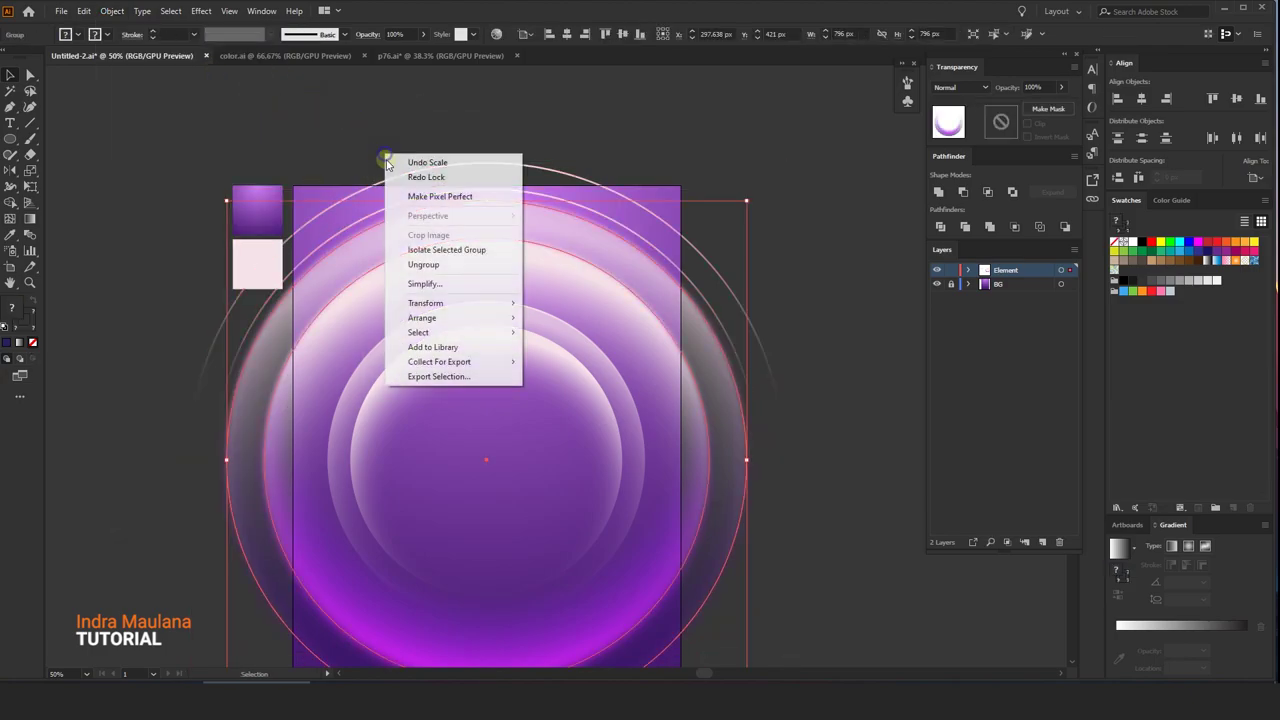
left_click(350, 140)
left_click(360, 212)
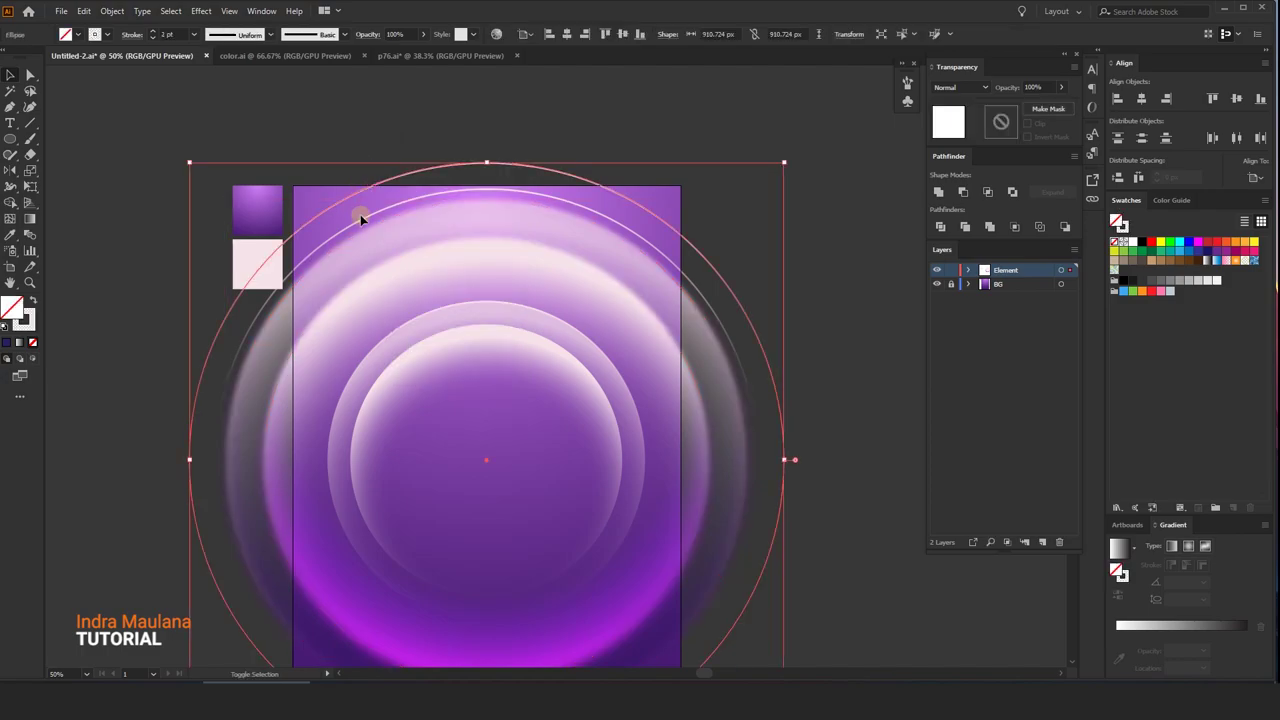
left_click(111, 11)
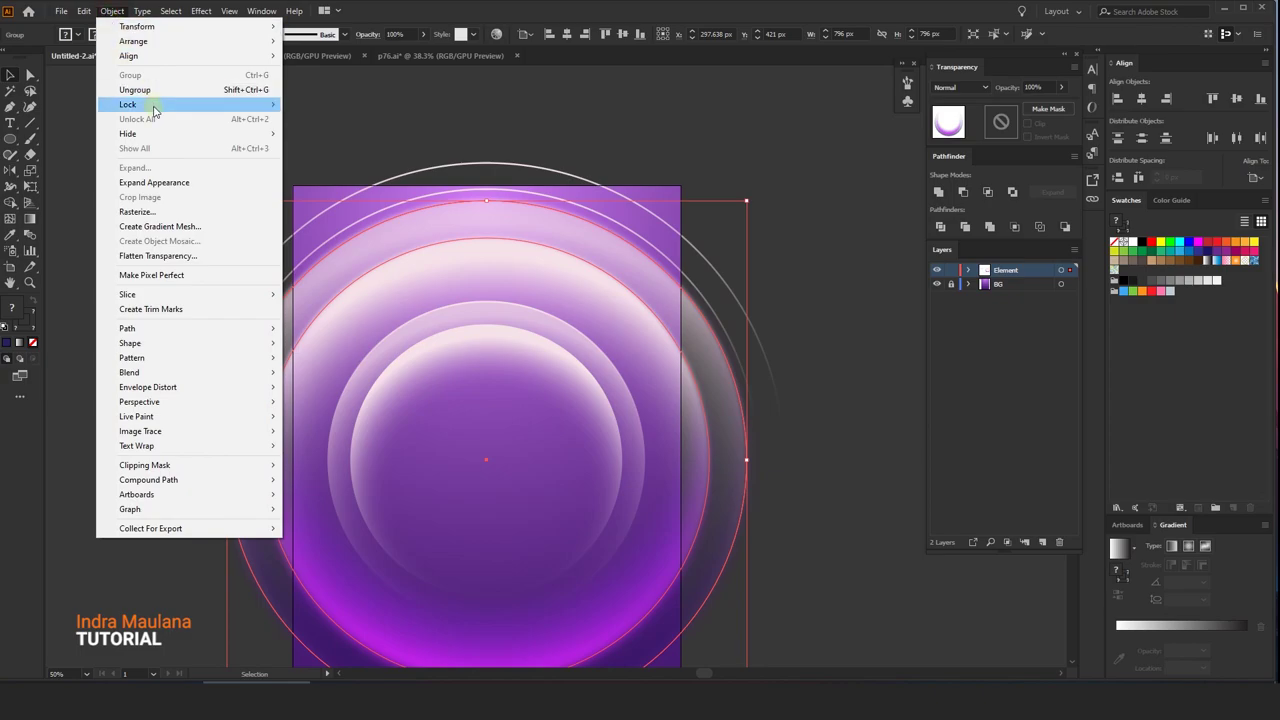
- Lock the glowing ring group and group the two large outer outline circles
mouse_move(128, 104)
left_click(305, 105)
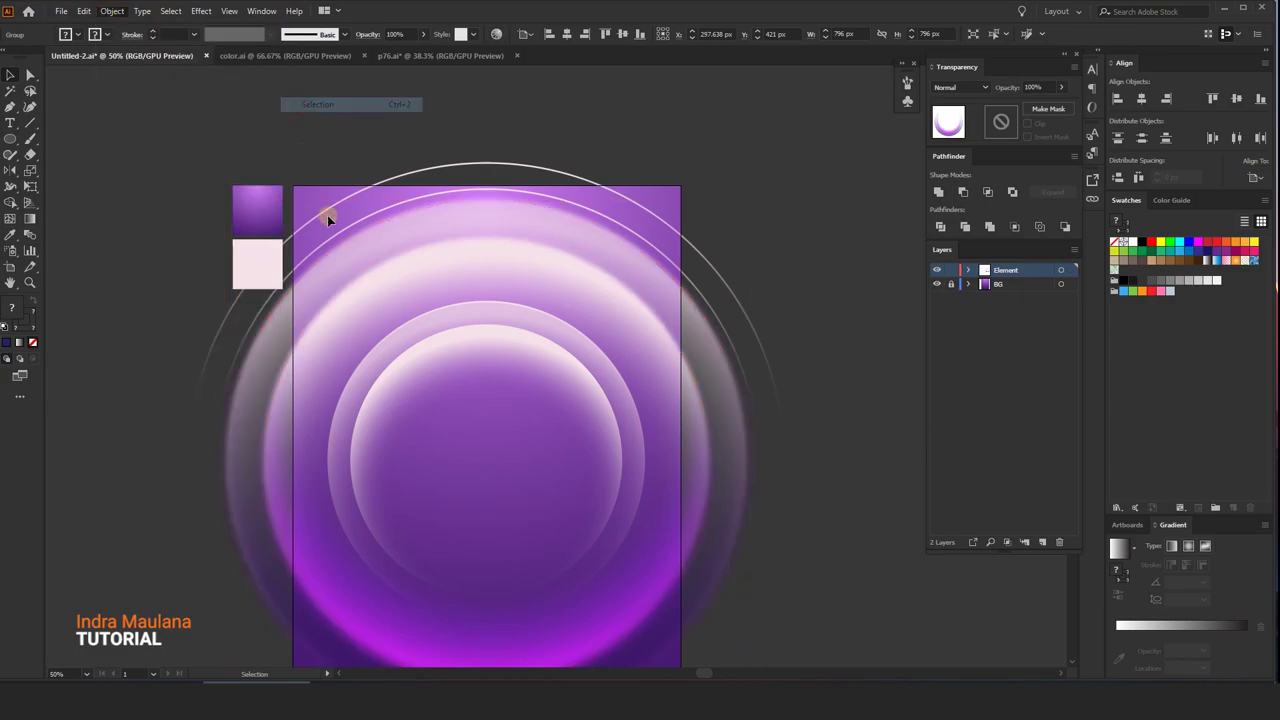
left_click(337, 236, "shift")
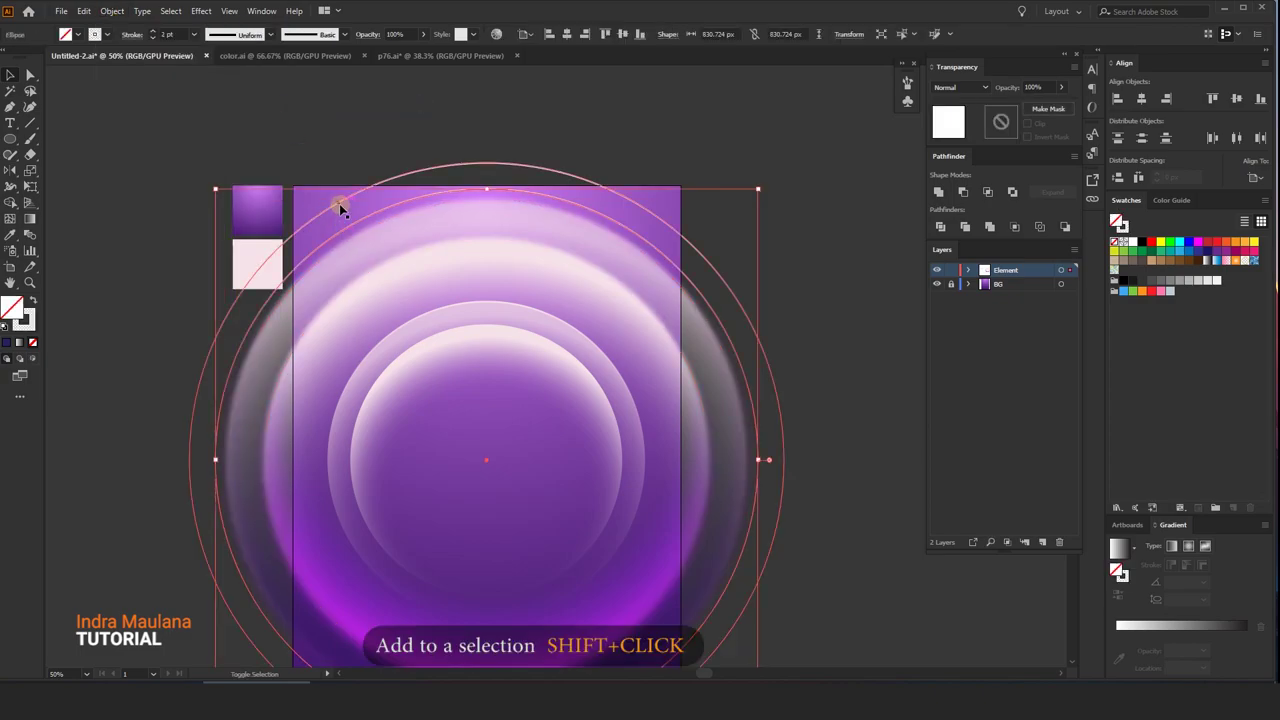
left_click(347, 188, "shift")
right_click(349, 195)
left_click(383, 276)
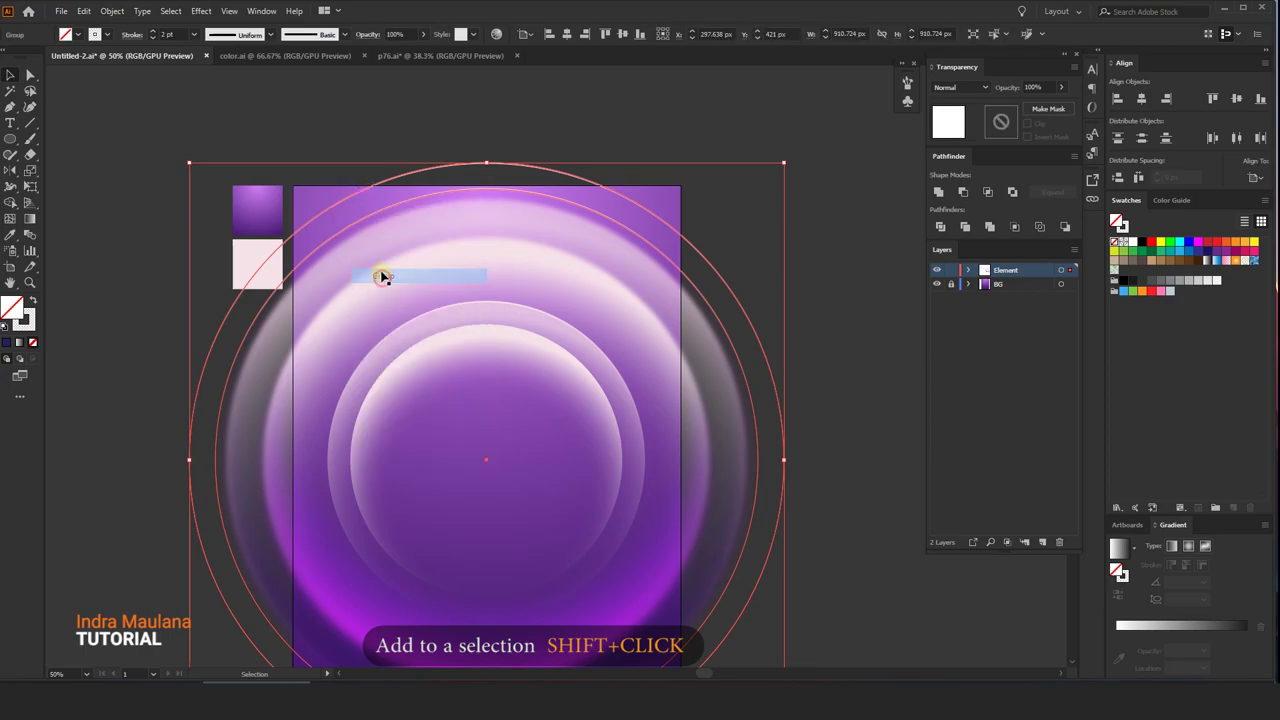
- Apply a Gaussian Blur to the grouped outer circles
left_click(201, 11)
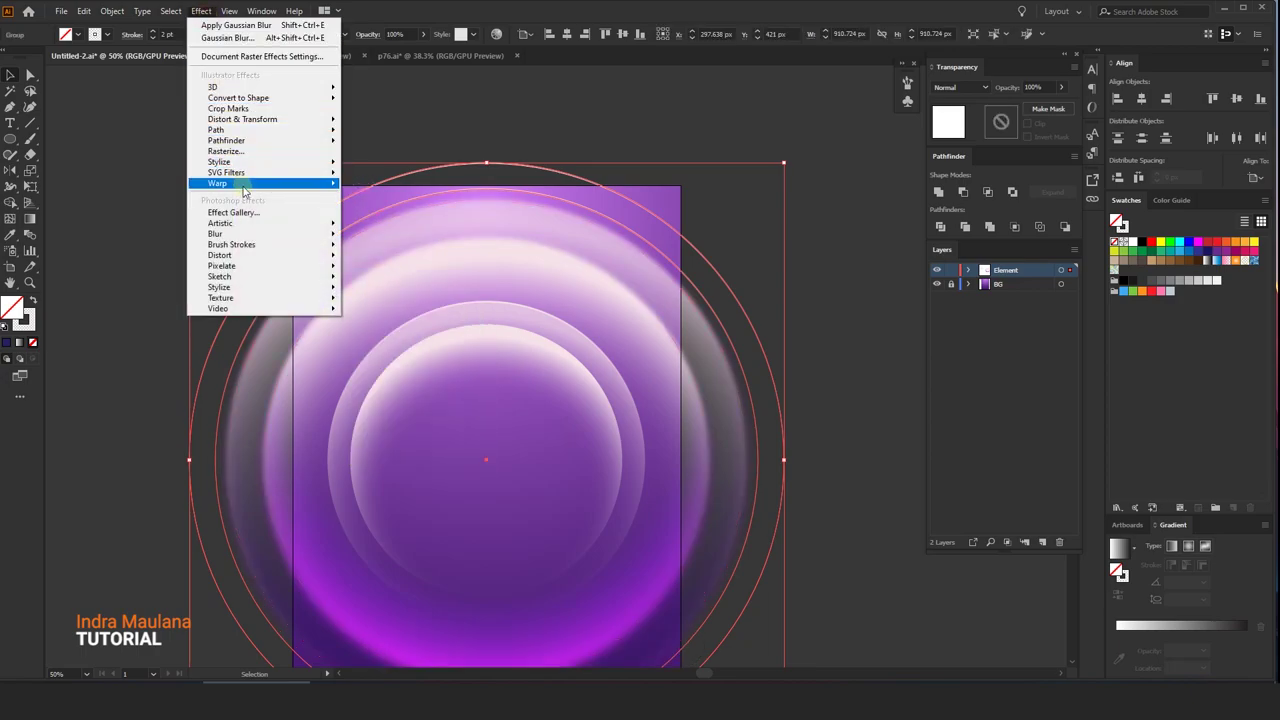
mouse_move(215, 233)
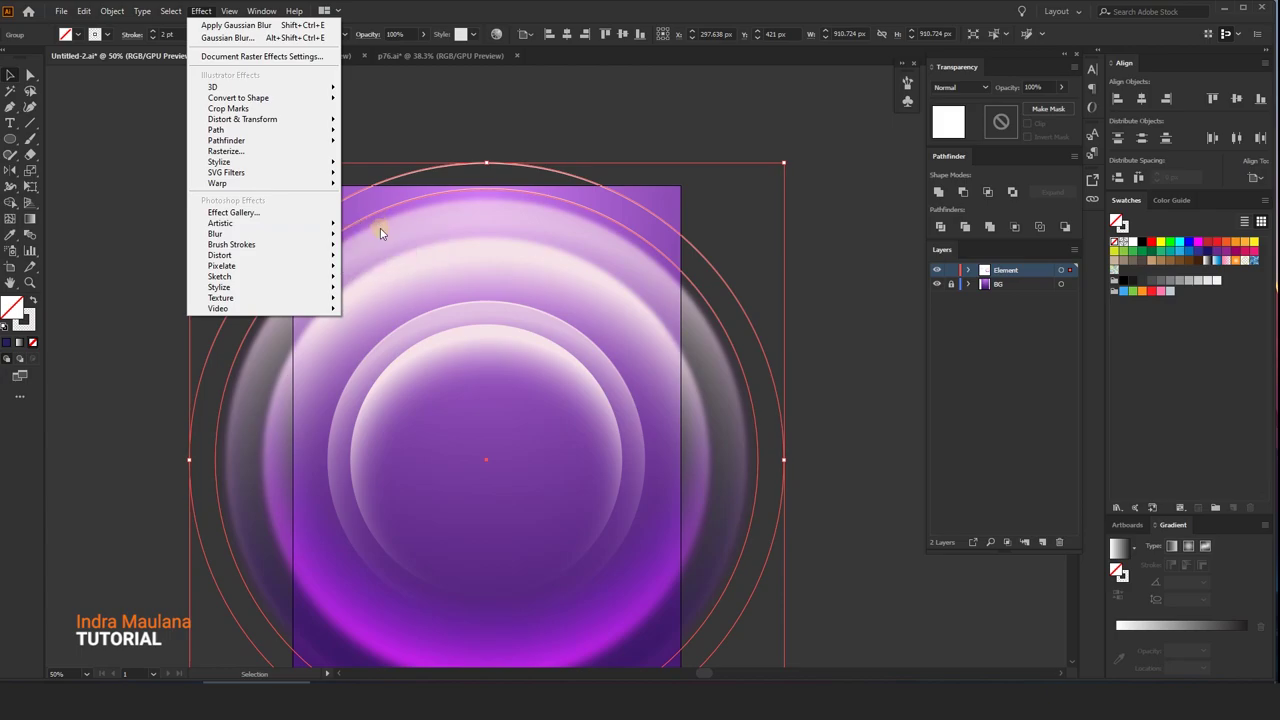
left_click(376, 238)
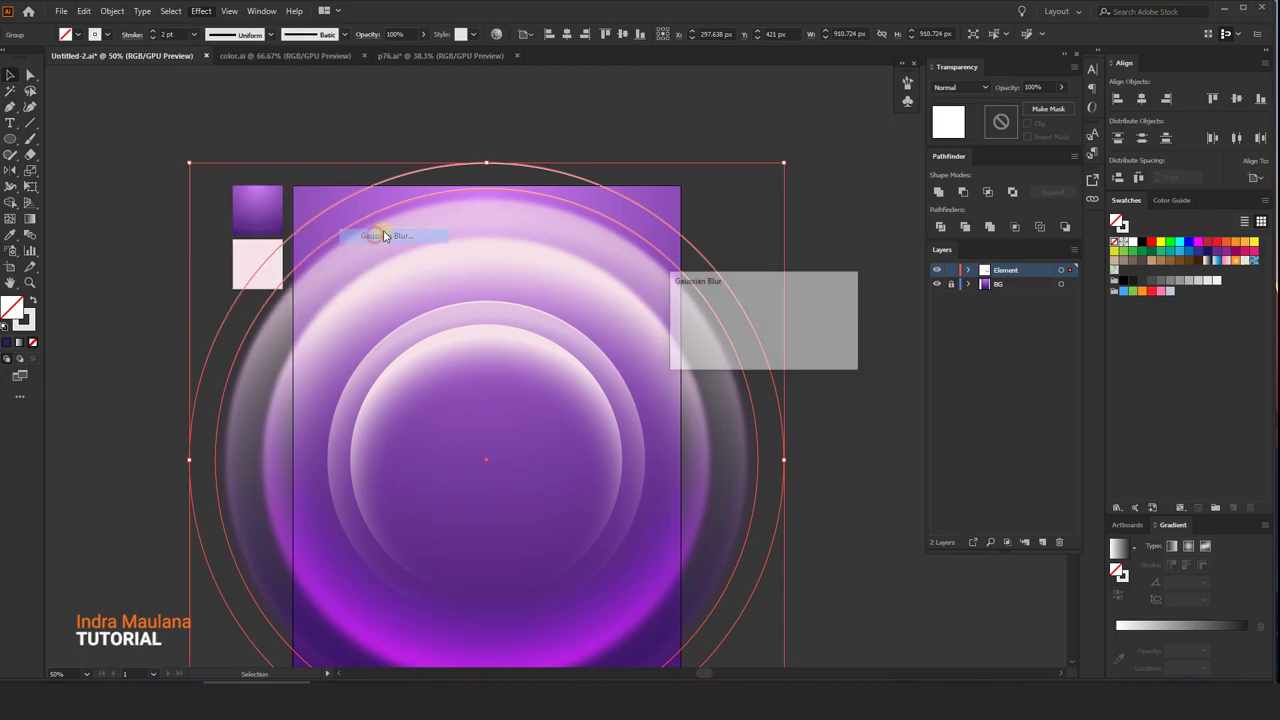
left_click(698, 345)
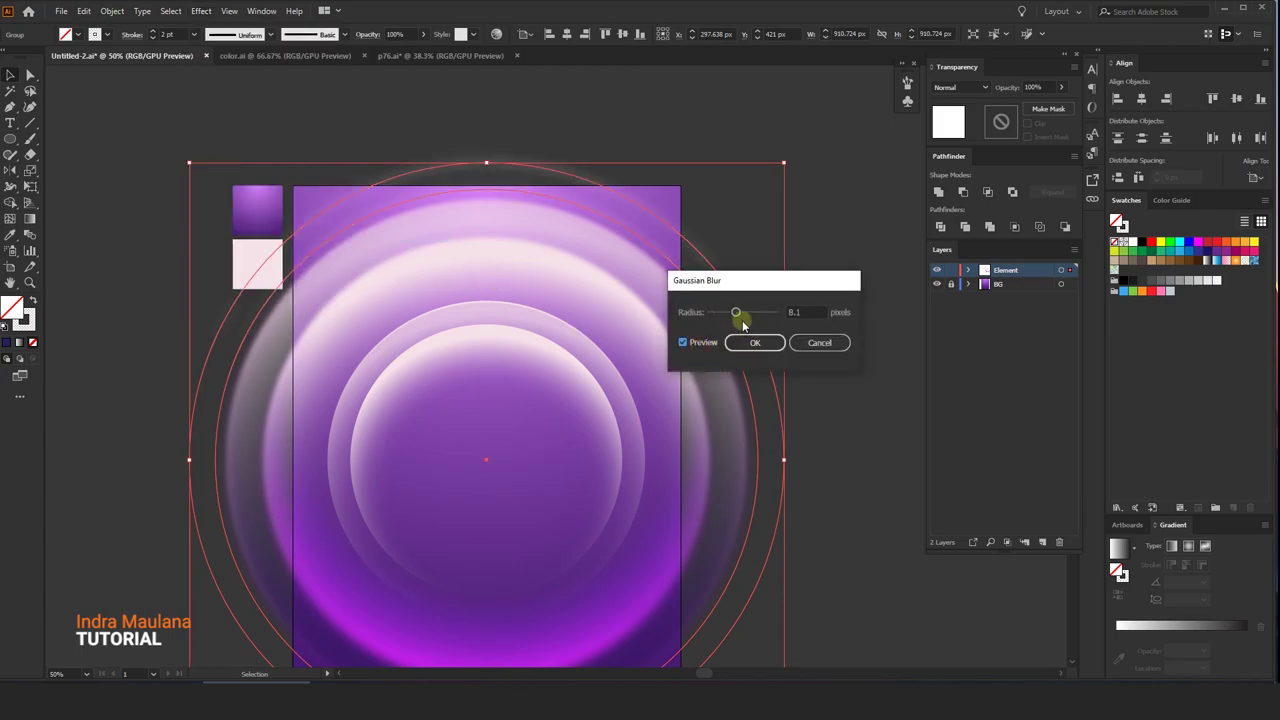
left_click(755, 343)
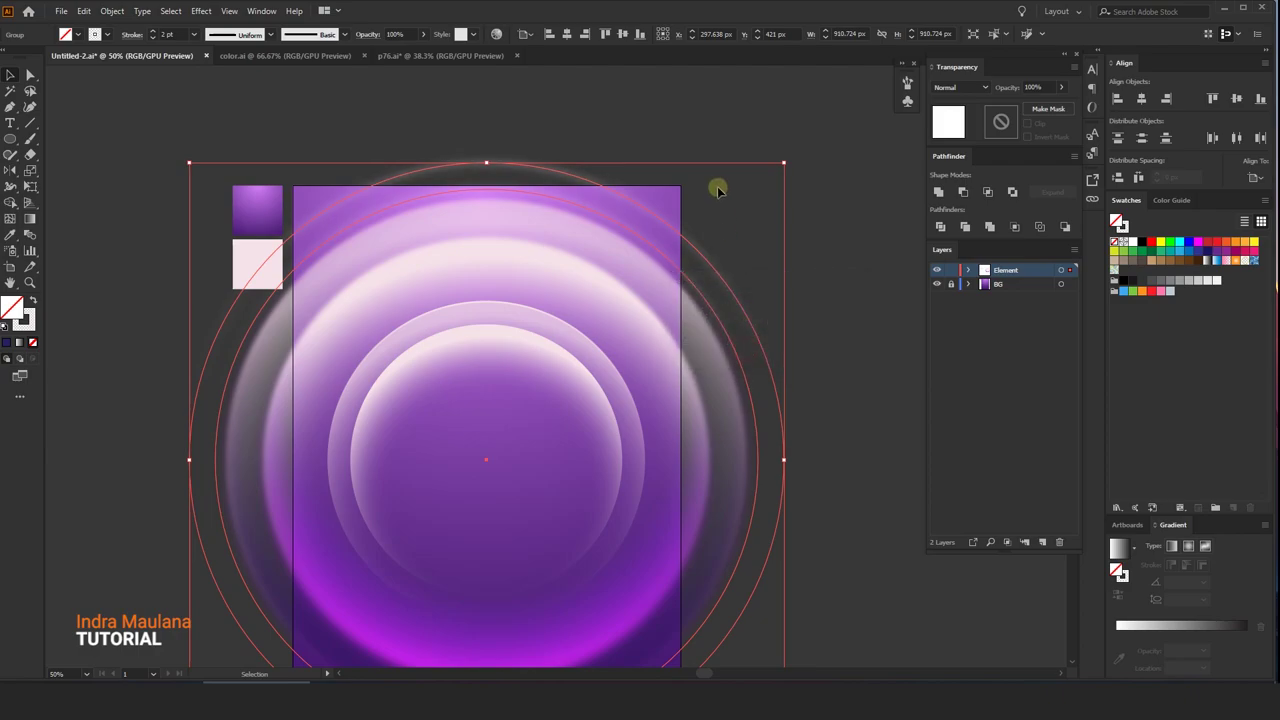
left_click(712, 185)
scroll(640, 150, "down", 1)
left_click(632, 160)
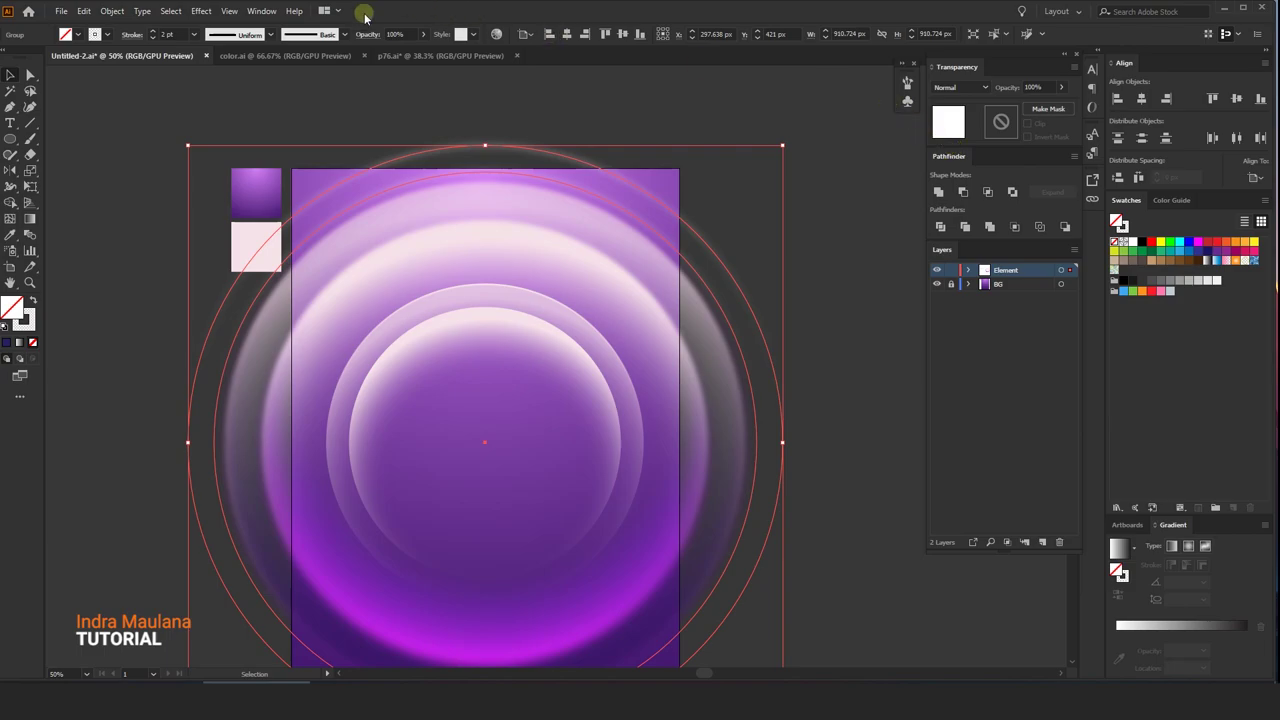
- Adjust the circles' Gaussian Blur to 2.7 px through the Appearance panel
left_click(203, 12)
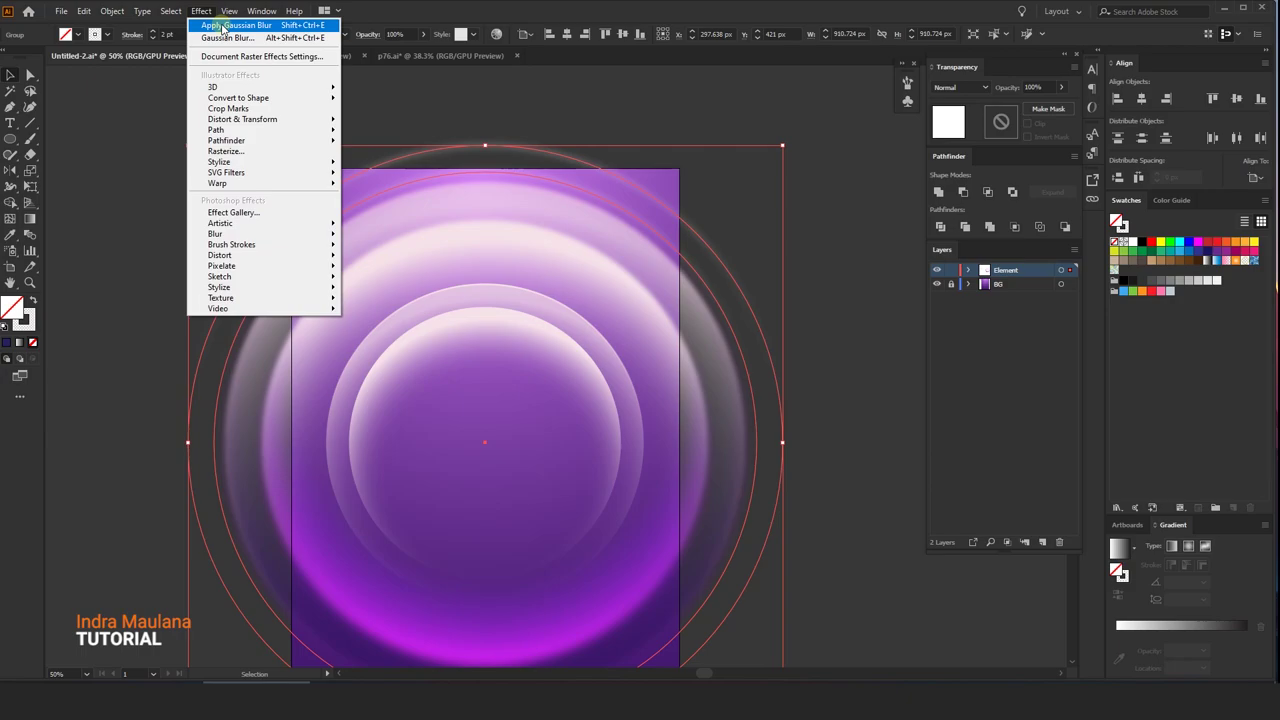
mouse_move(215, 233)
left_click(386, 236)
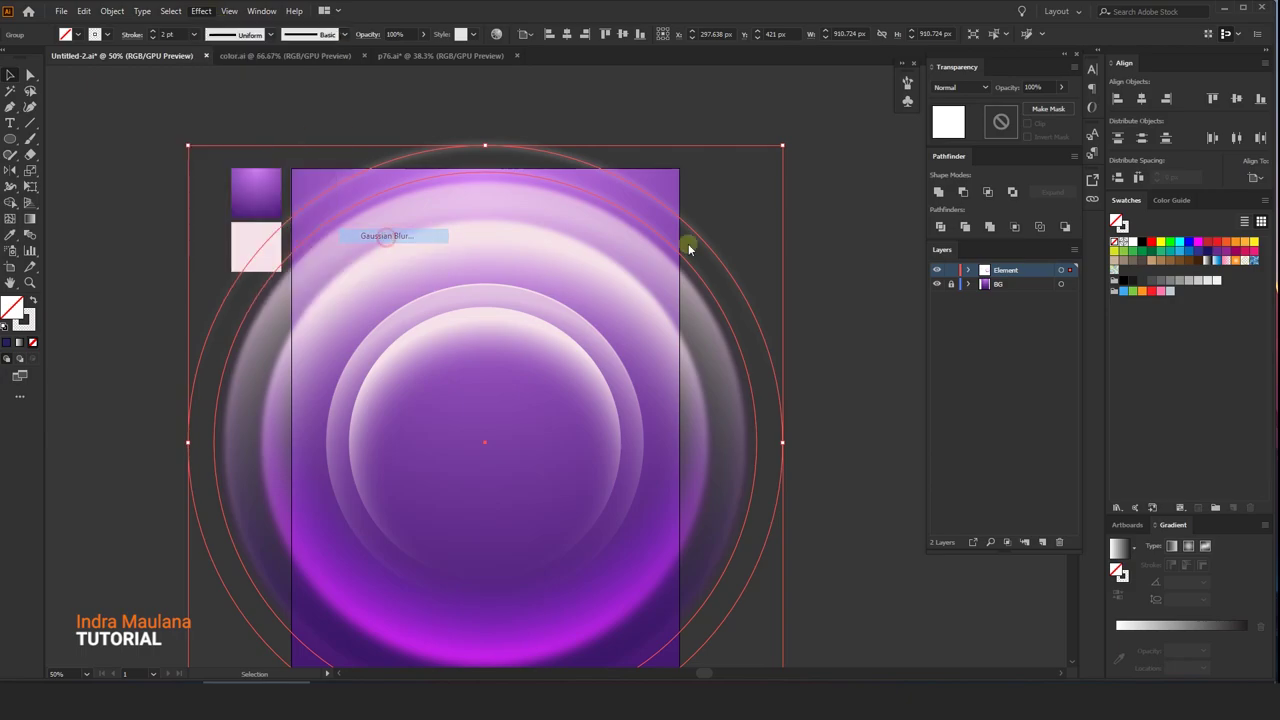
left_click(672, 372)
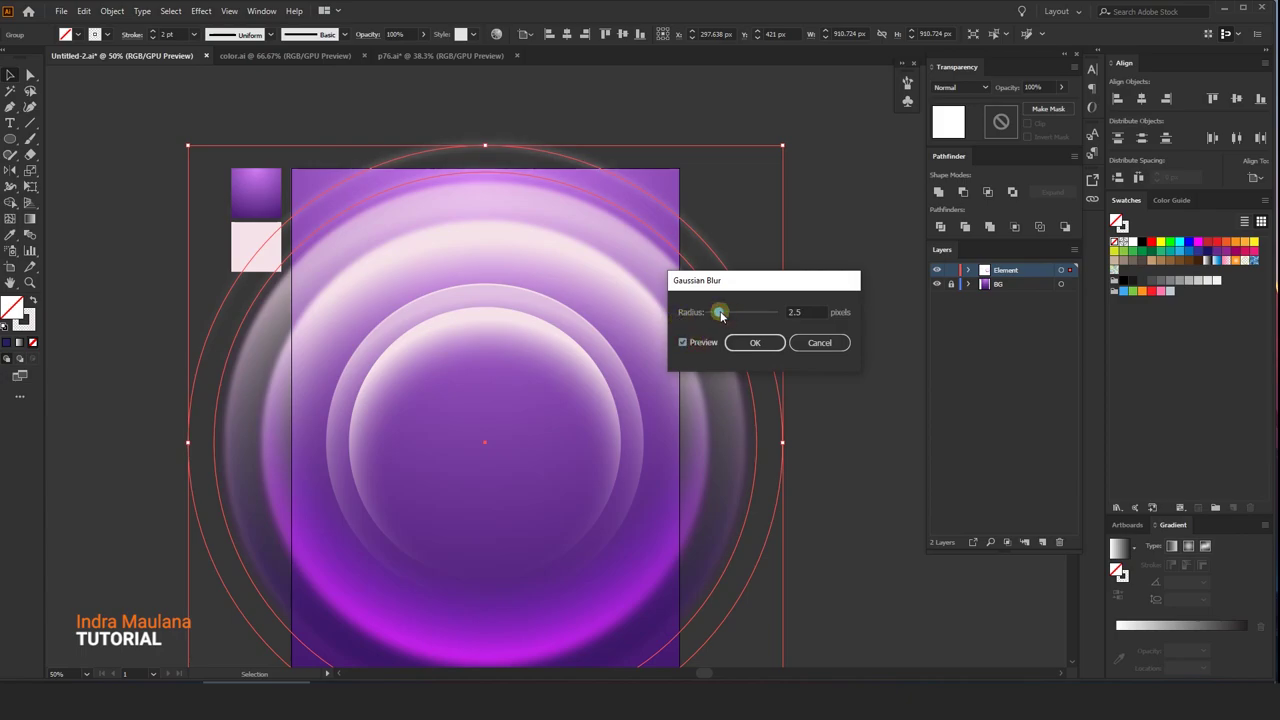
left_click(765, 342)
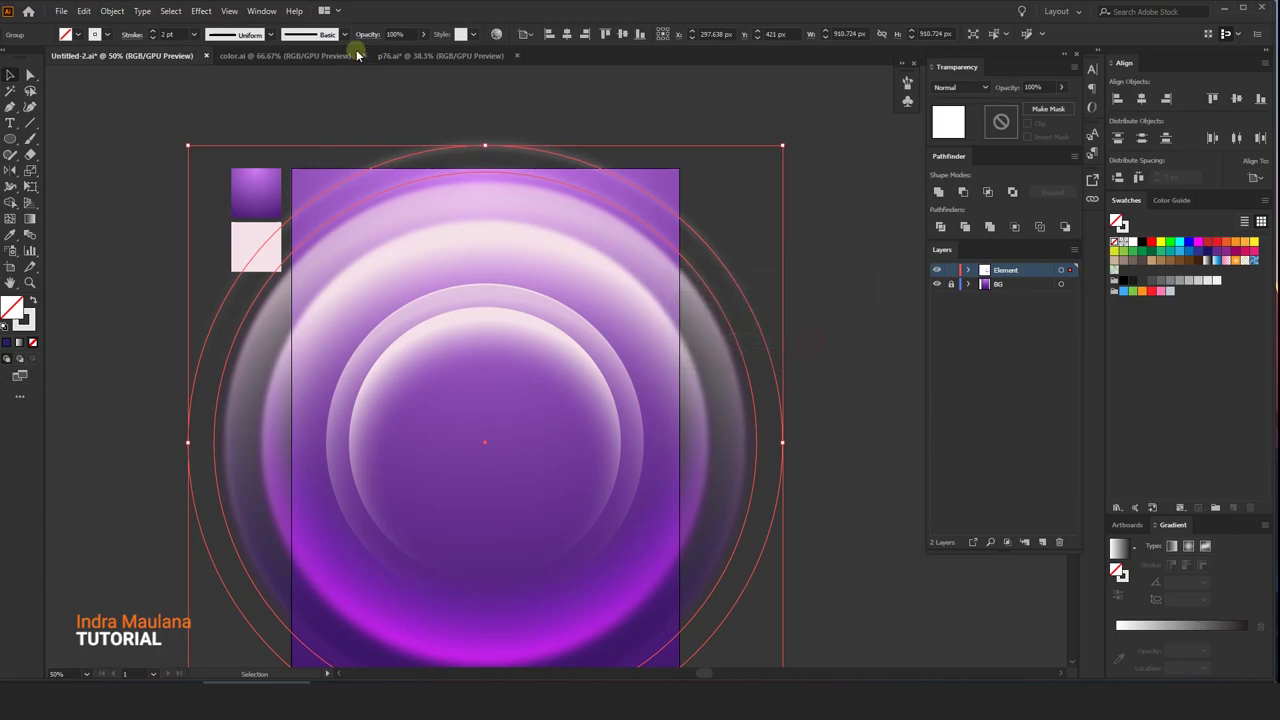
left_click(261, 11)
left_click(338, 153)
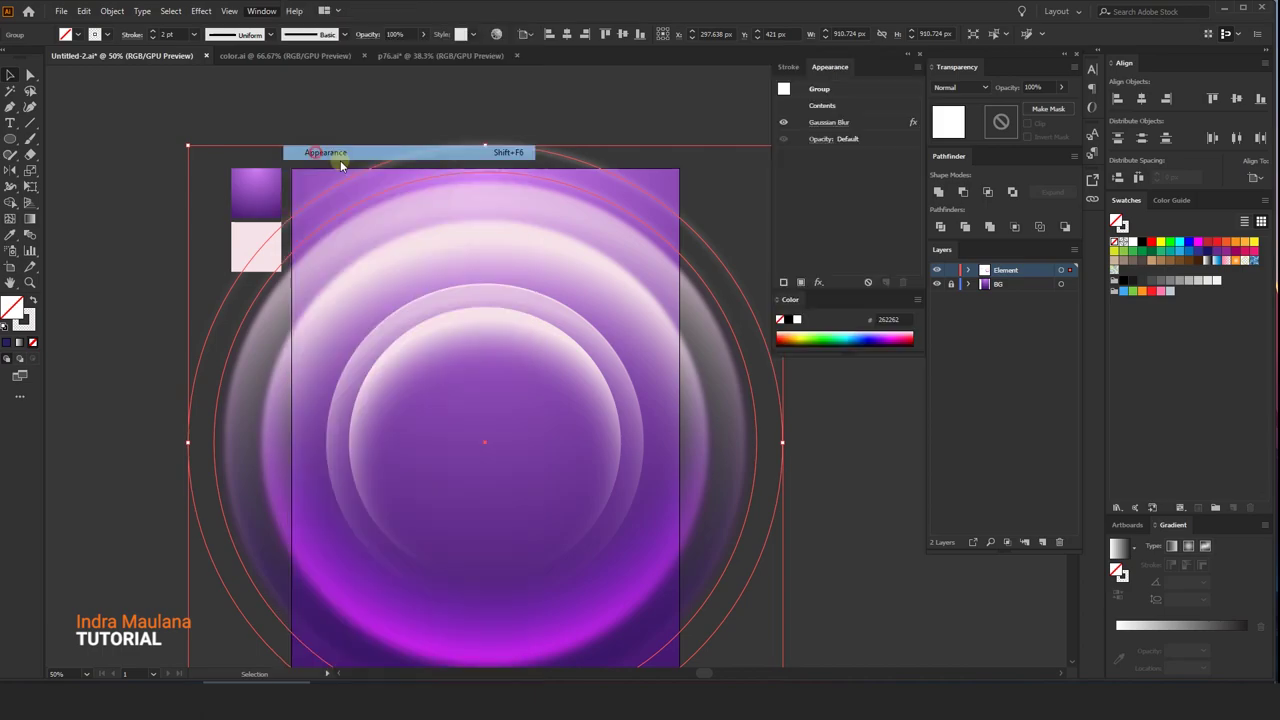
left_click(829, 121)
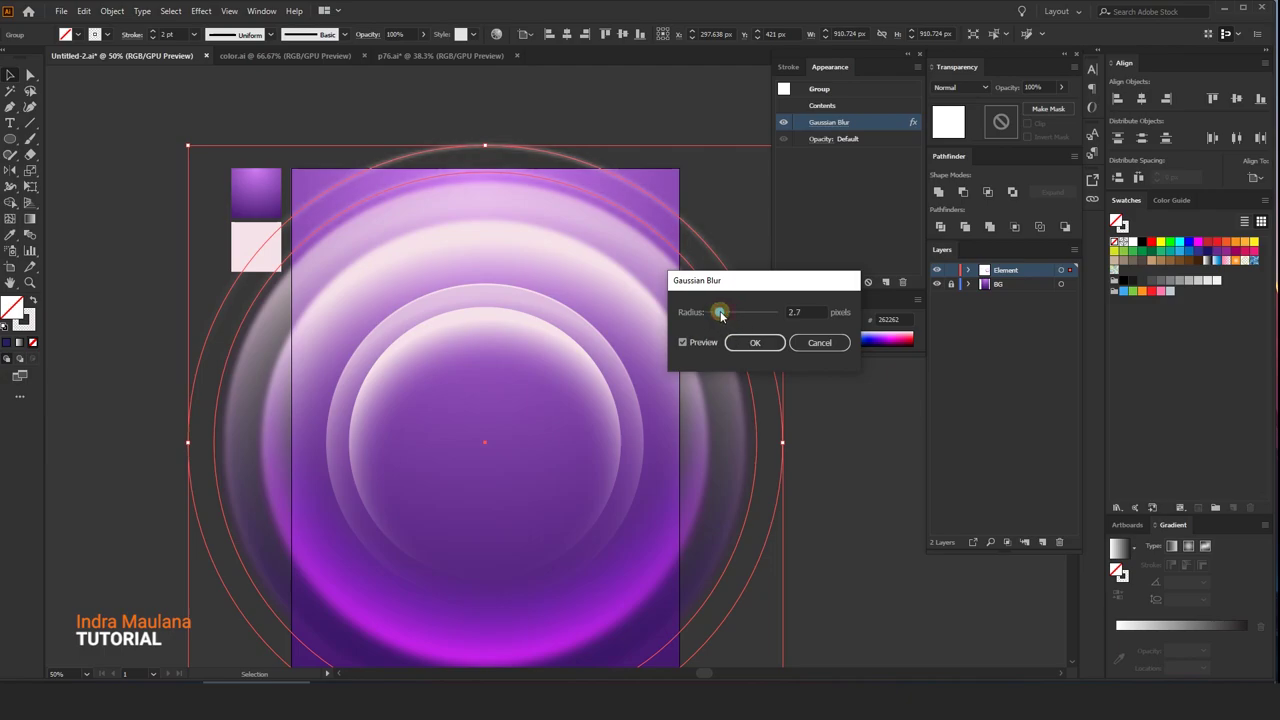
left_click(752, 343)
left_click(750, 185)
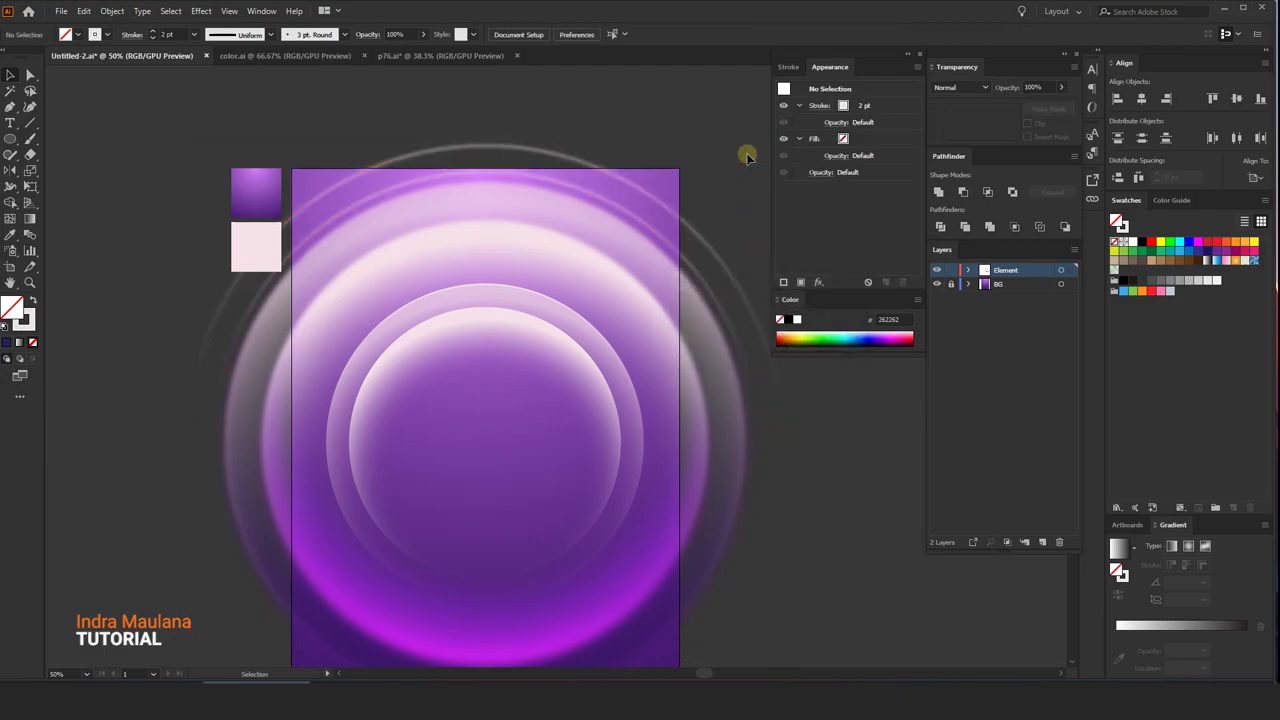
left_click_drag(731, 146, 735, 145)
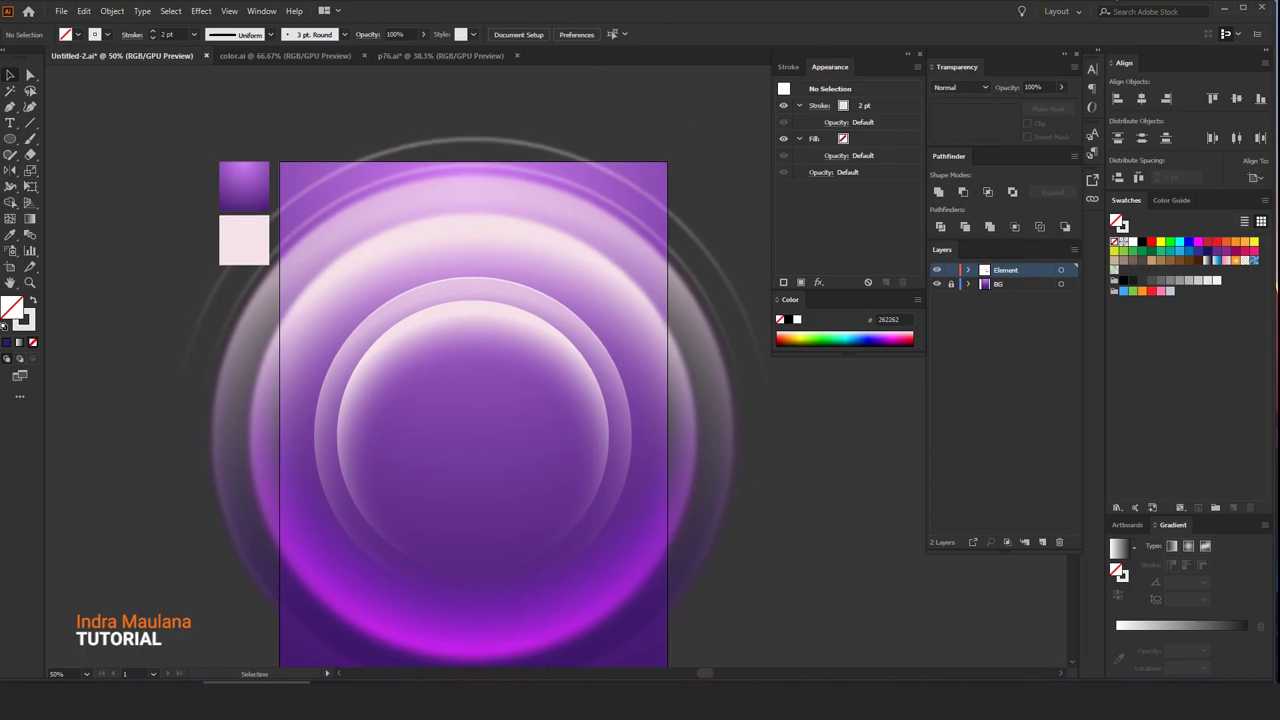
- Create a new Web-Large 1920×1080 document in CMYK colour mode
left_click(61, 10)
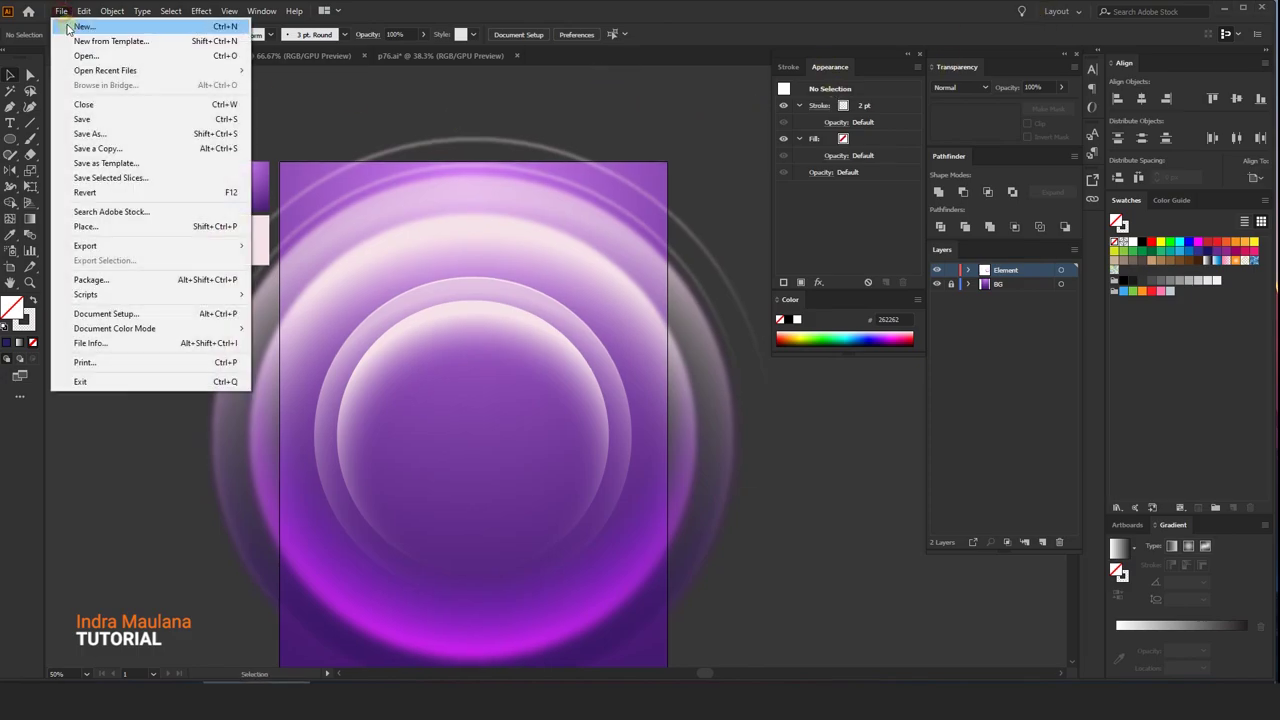
key("Escape")
key("ctrl+n")
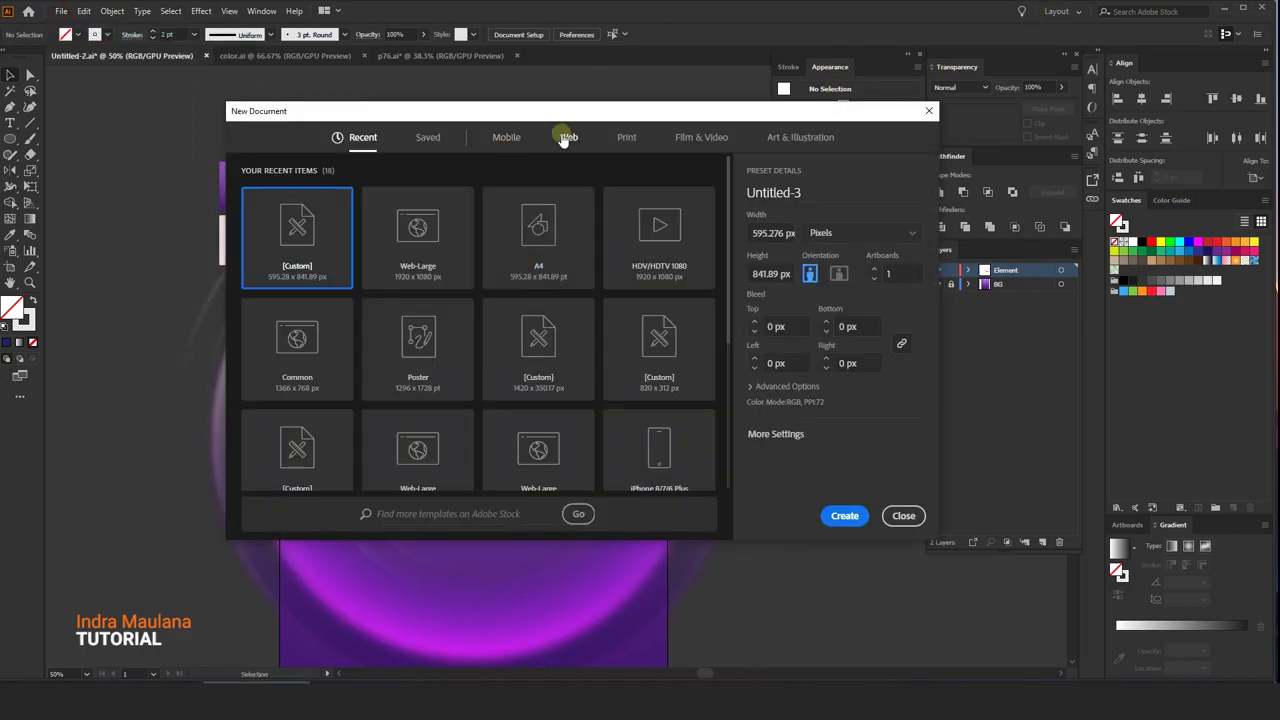
left_click(566, 140)
left_click(440, 265)
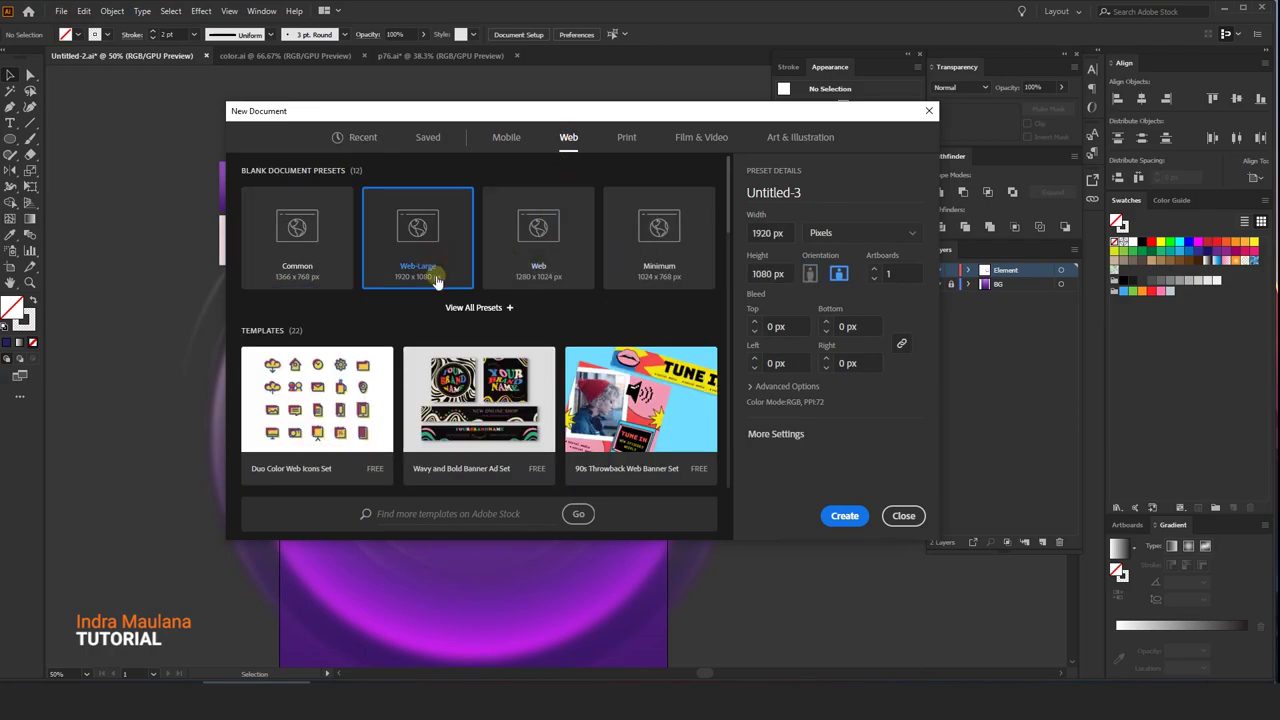
left_click(751, 388)
left_click(791, 367)
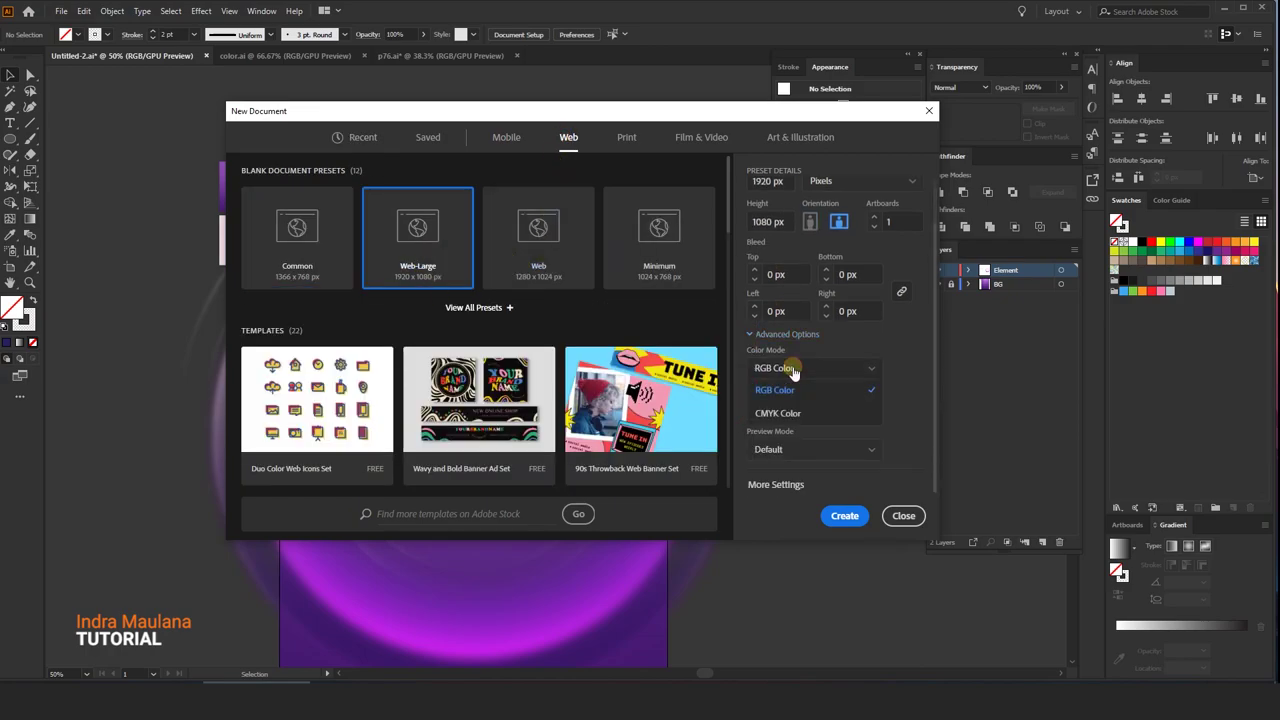
left_click(800, 368)
left_click(780, 412)
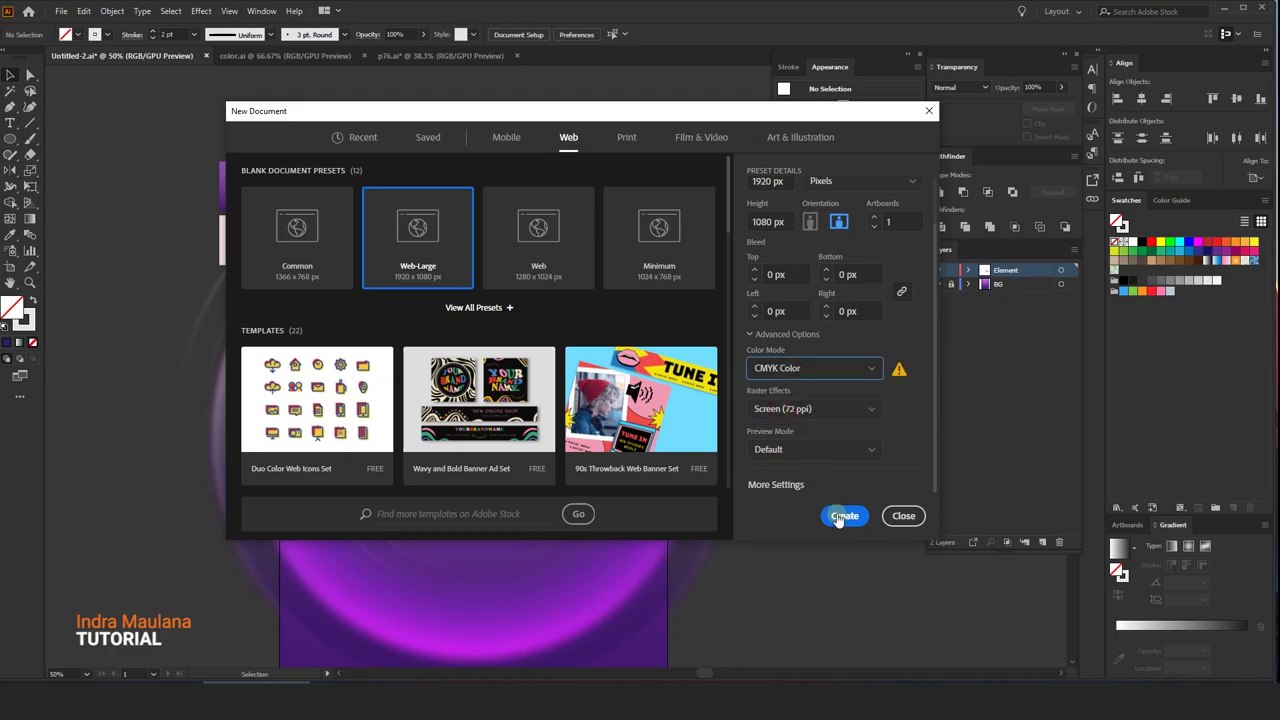
left_click(844, 515)
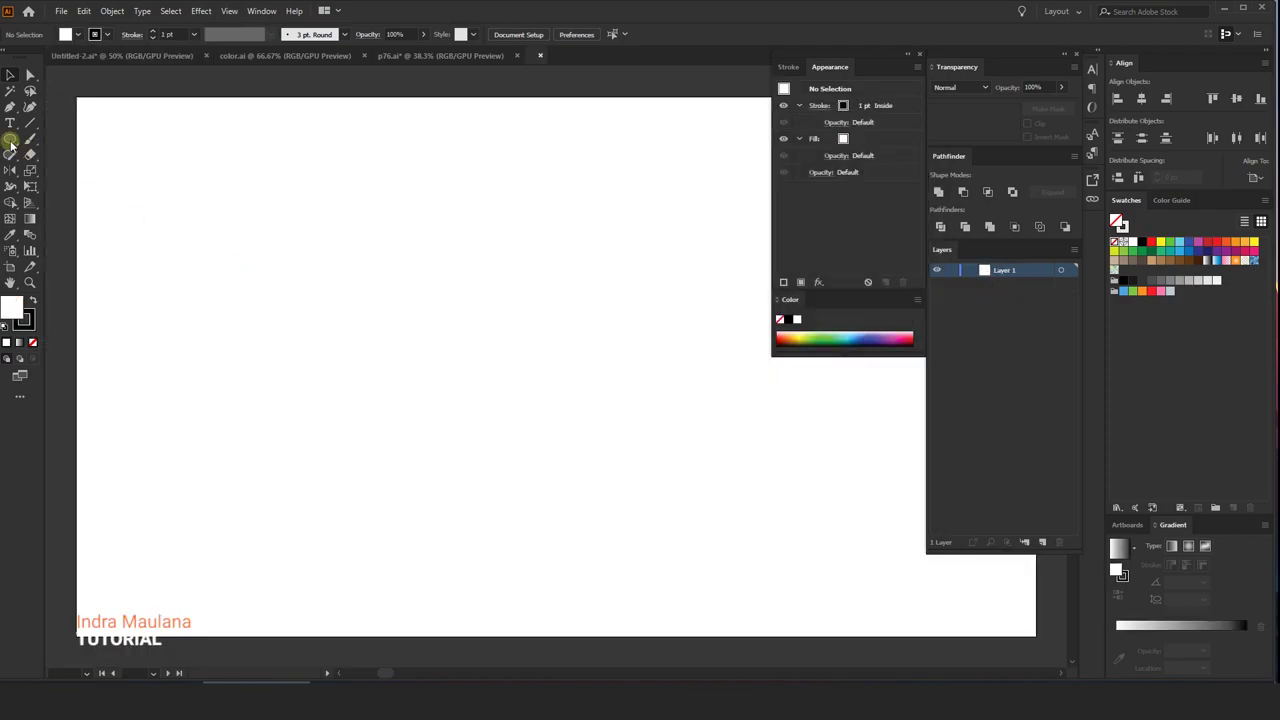
- Draw a stroke-free circle filled with a reversed radial gradient, black centre to white rim
left_click(10, 142)
scroll(456, 333, "down", 2)
scroll(400, 370, "left", 5)
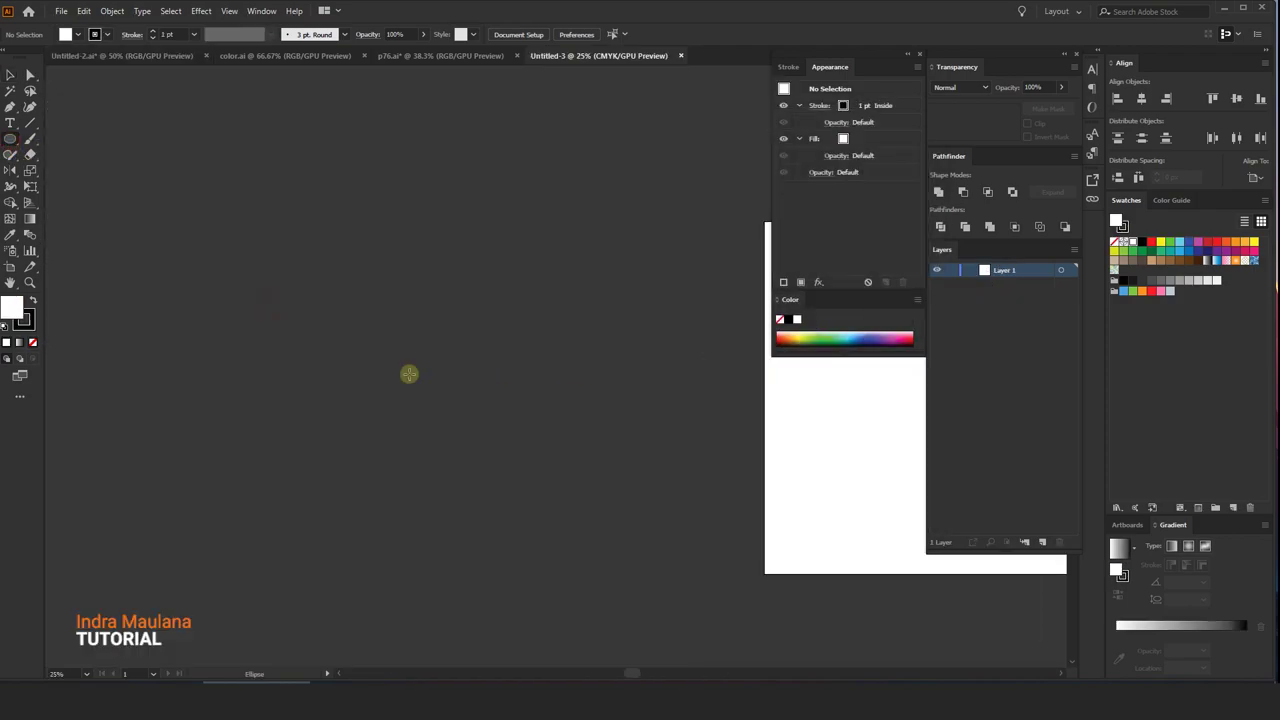
left_click_drag(337, 373, 434, 428)
key("y")
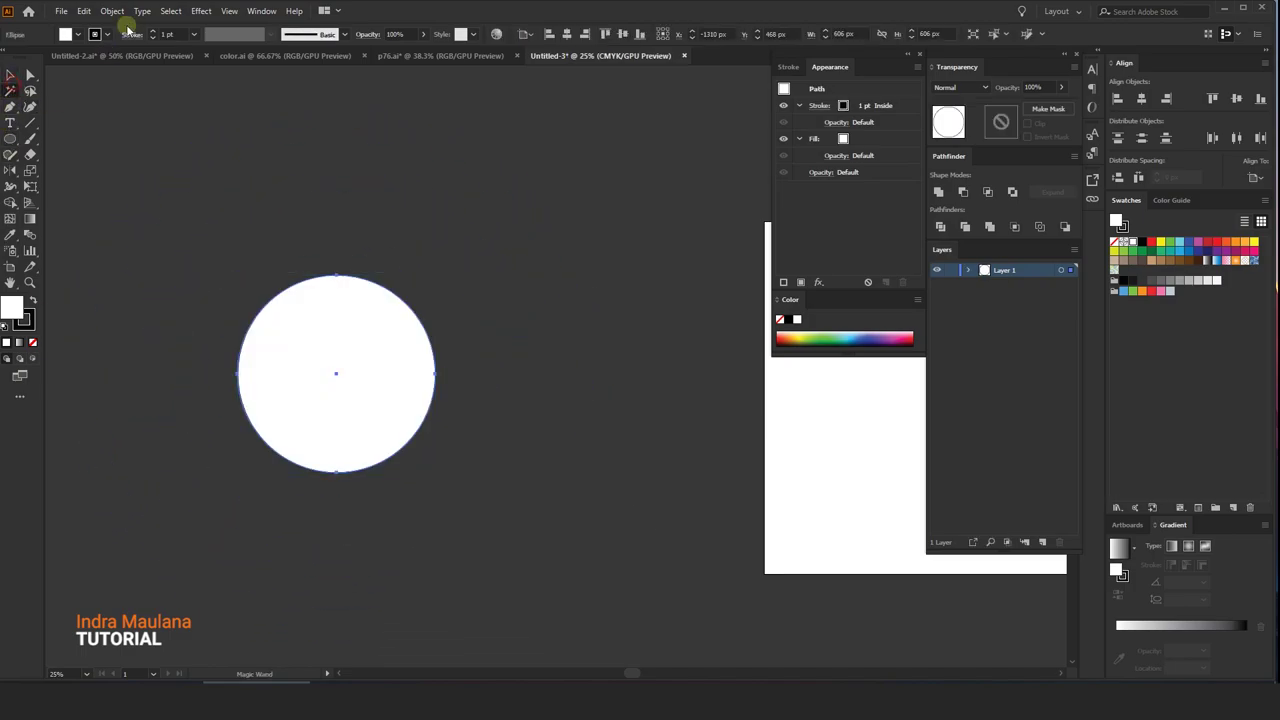
left_click(108, 35)
left_click(7, 61)
left_click_drag(243, 209, 375, 209)
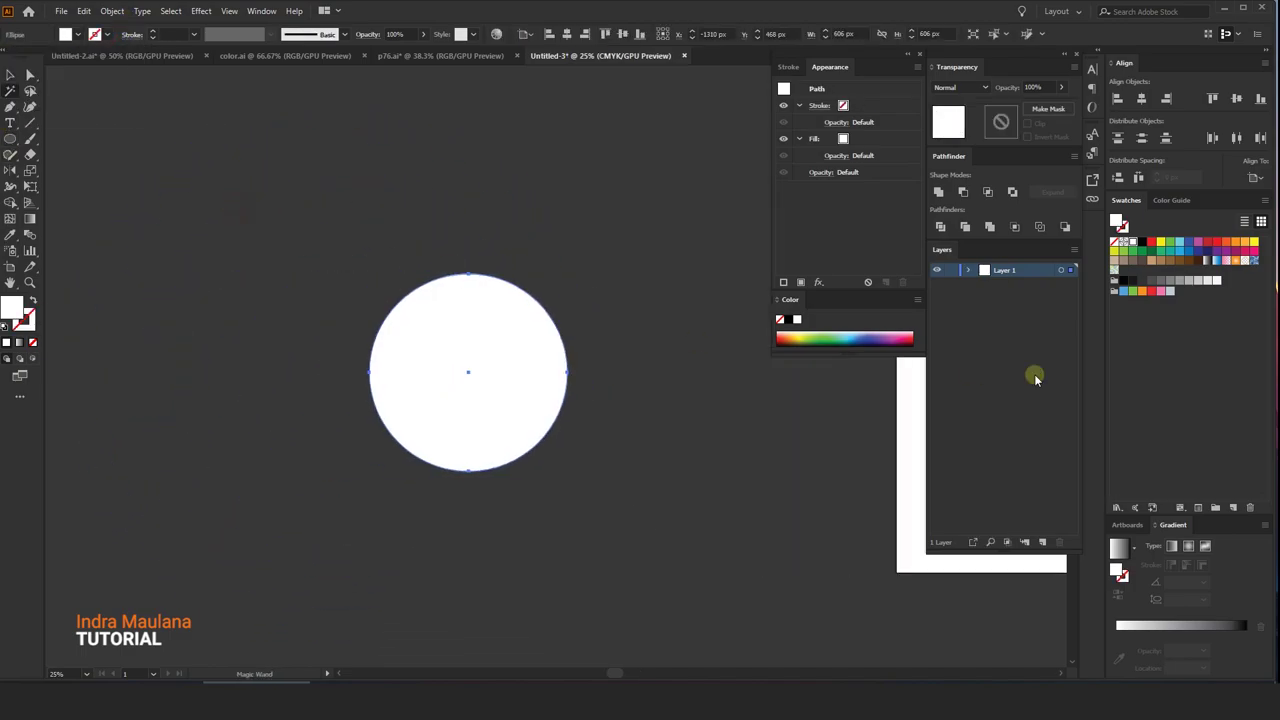
left_click(1181, 625)
left_click(1188, 530)
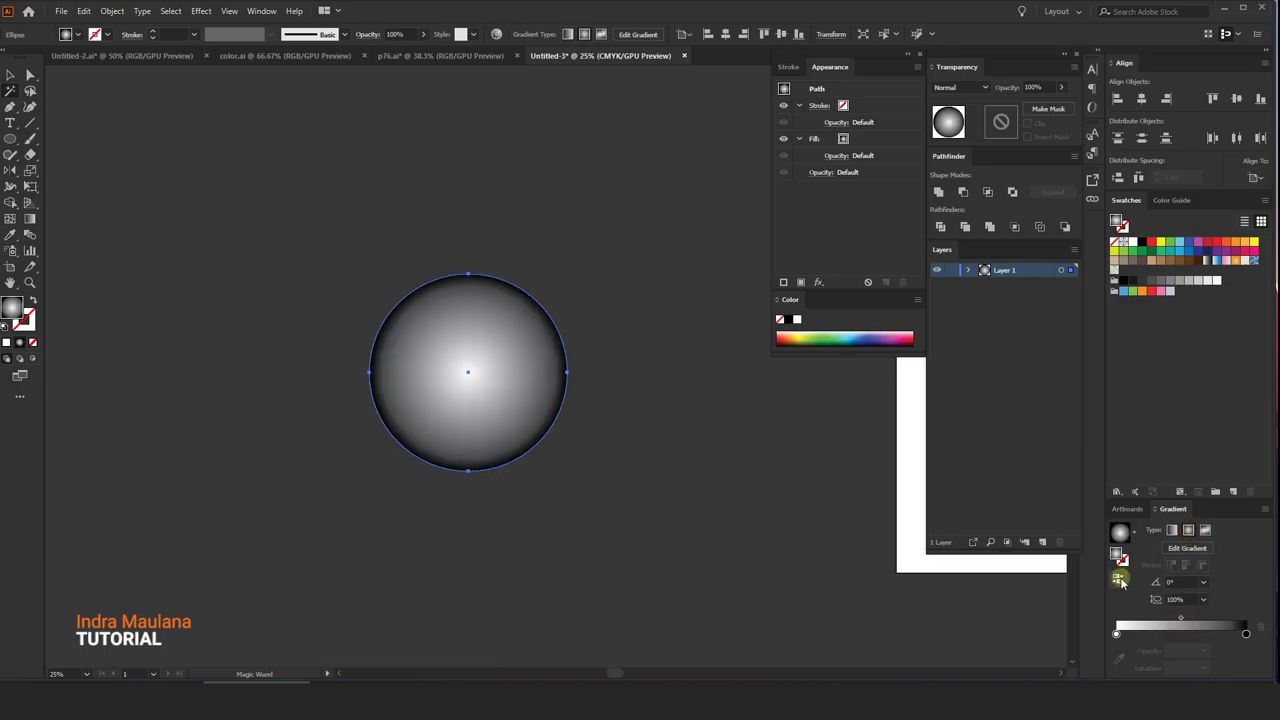
left_click(1120, 579)
scroll(504, 230, "up", 1)
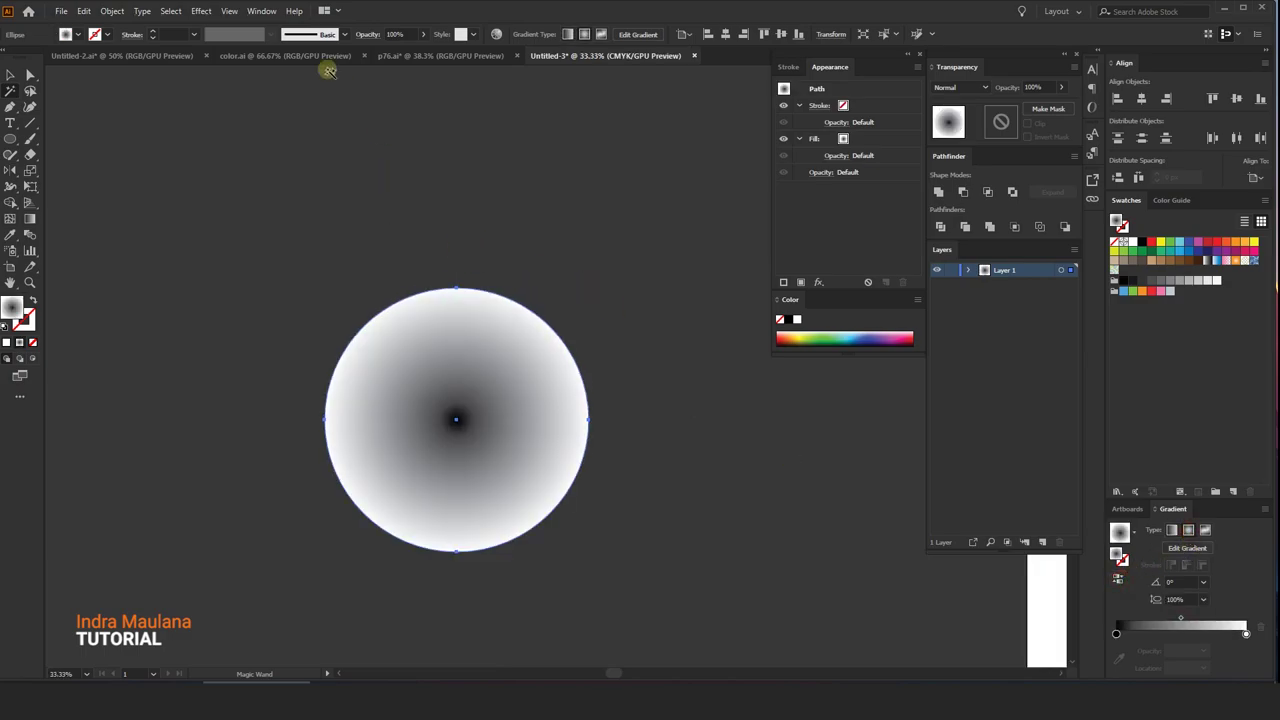
- Apply Pixelate > Color Halftone to the gradient circle, then rasterize it
left_click(201, 11)
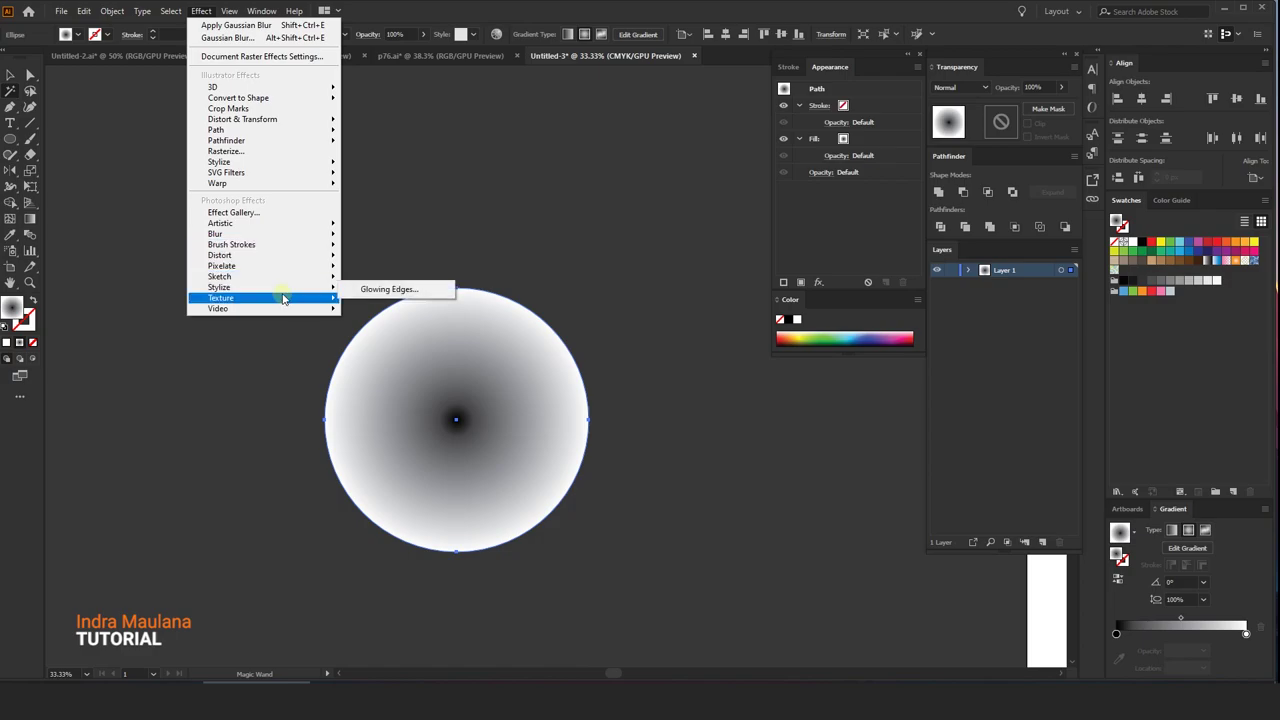
mouse_move(222, 265)
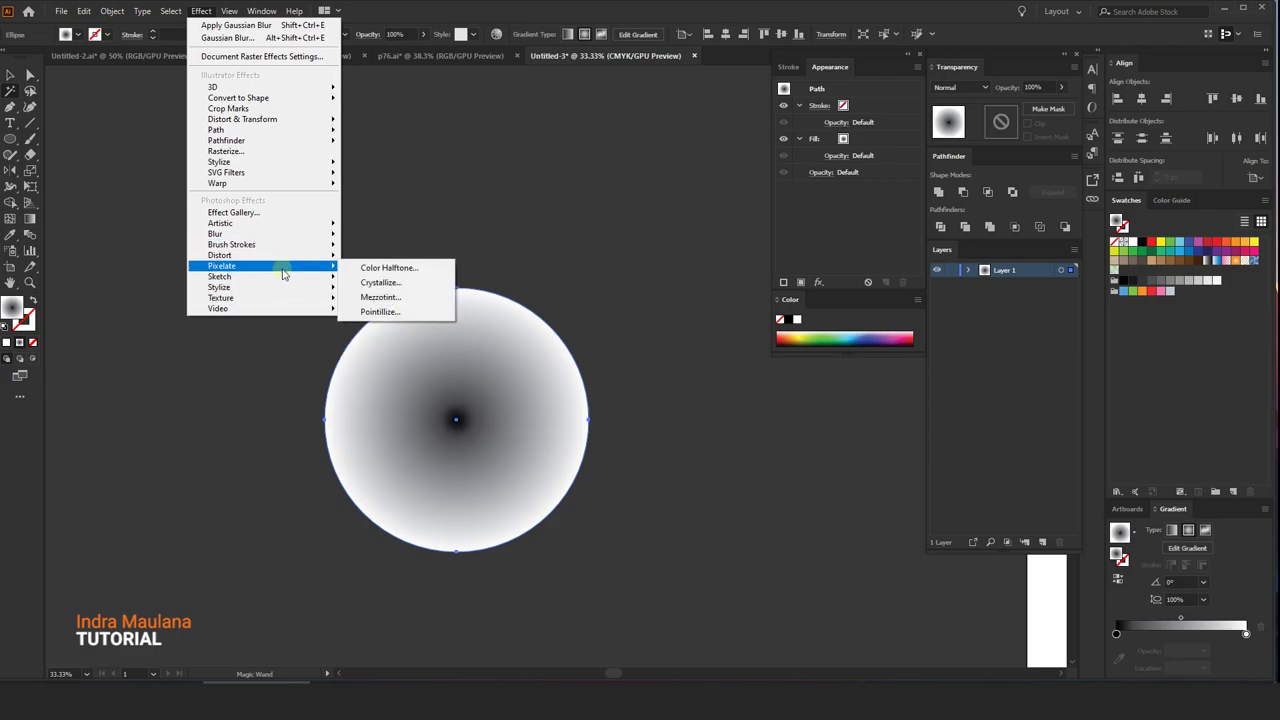
left_click(378, 268)
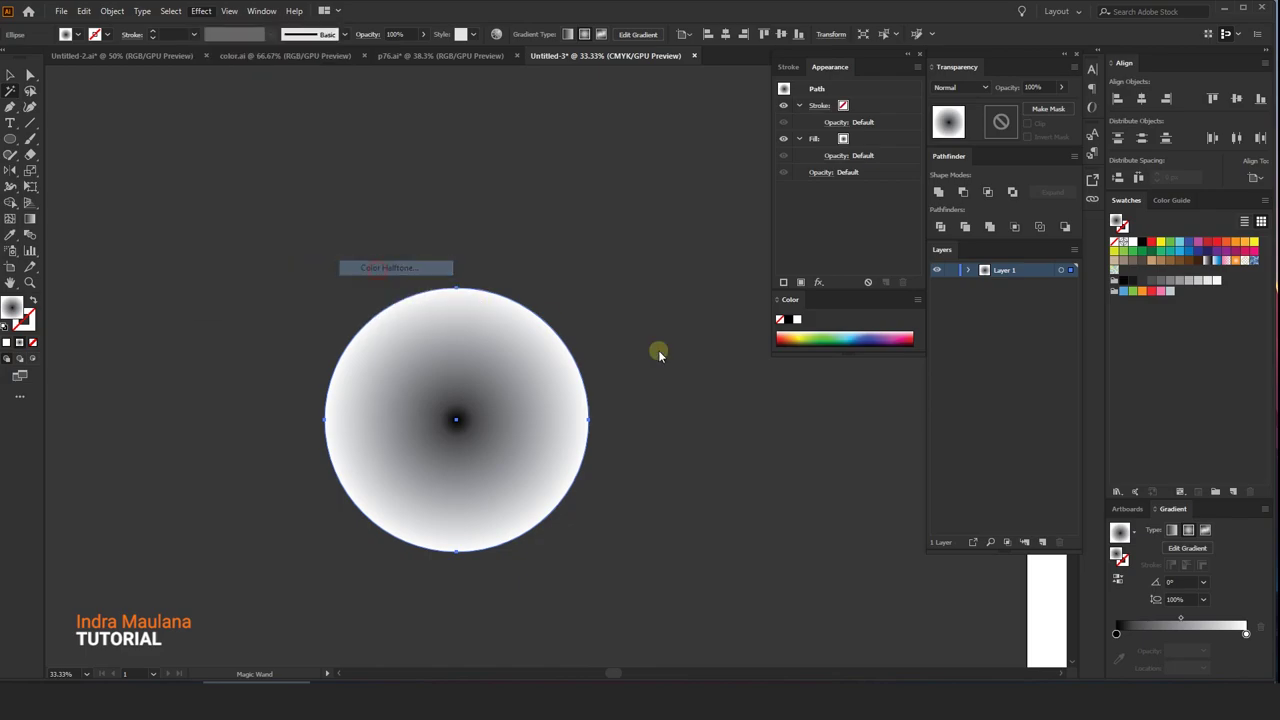
left_click(818, 198)
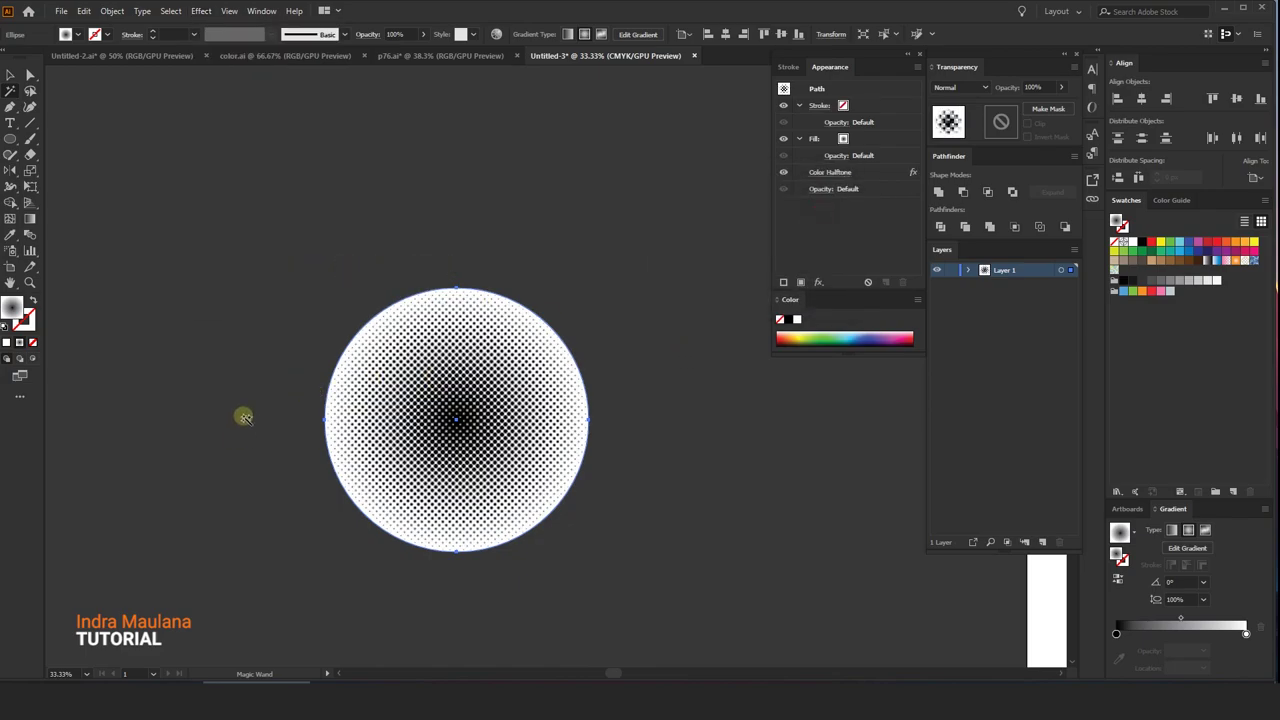
left_click(108, 16)
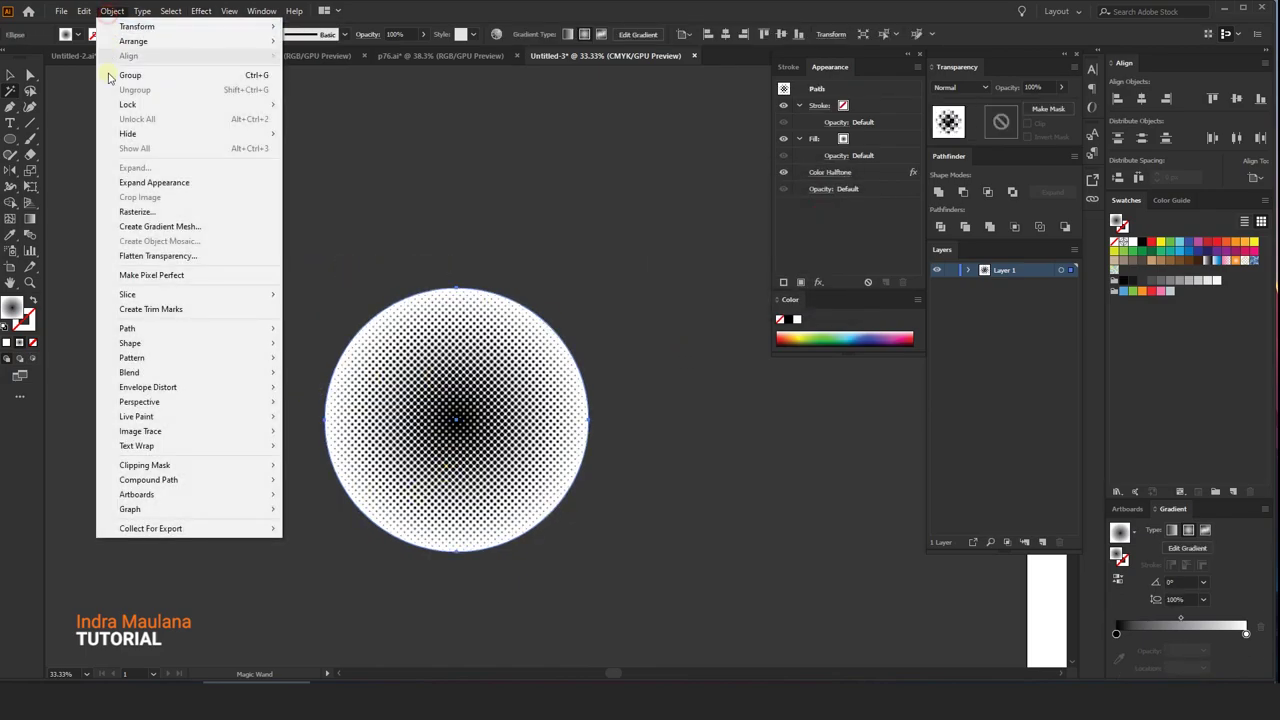
left_click(135, 212)
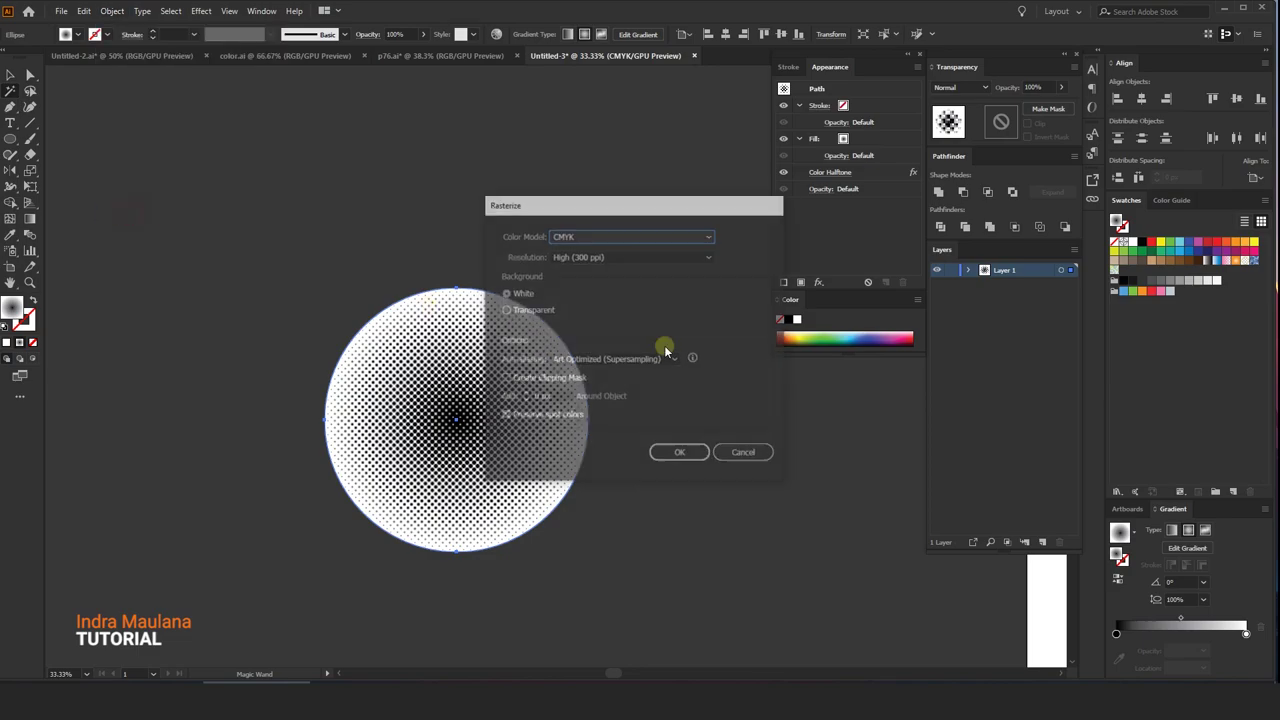
left_click(680, 456)
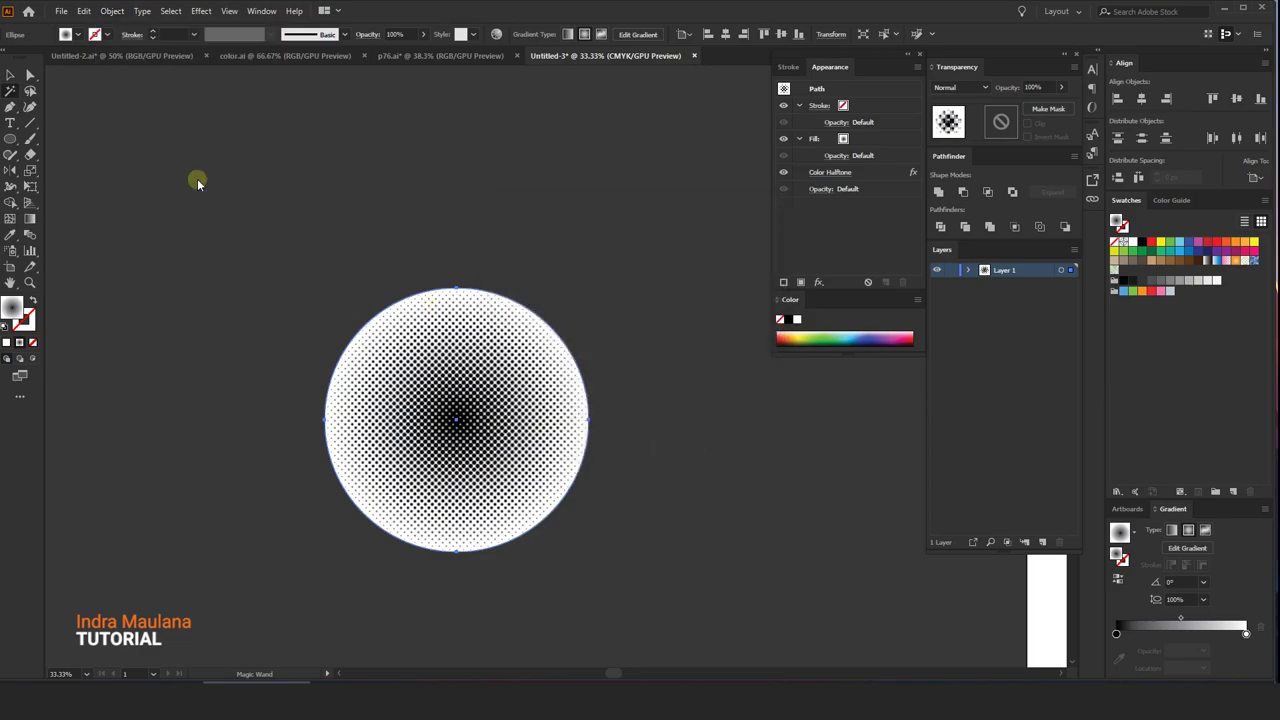
- Image Trace the rasterized halftone circle, accepting the large-image warning
left_click(118, 12)
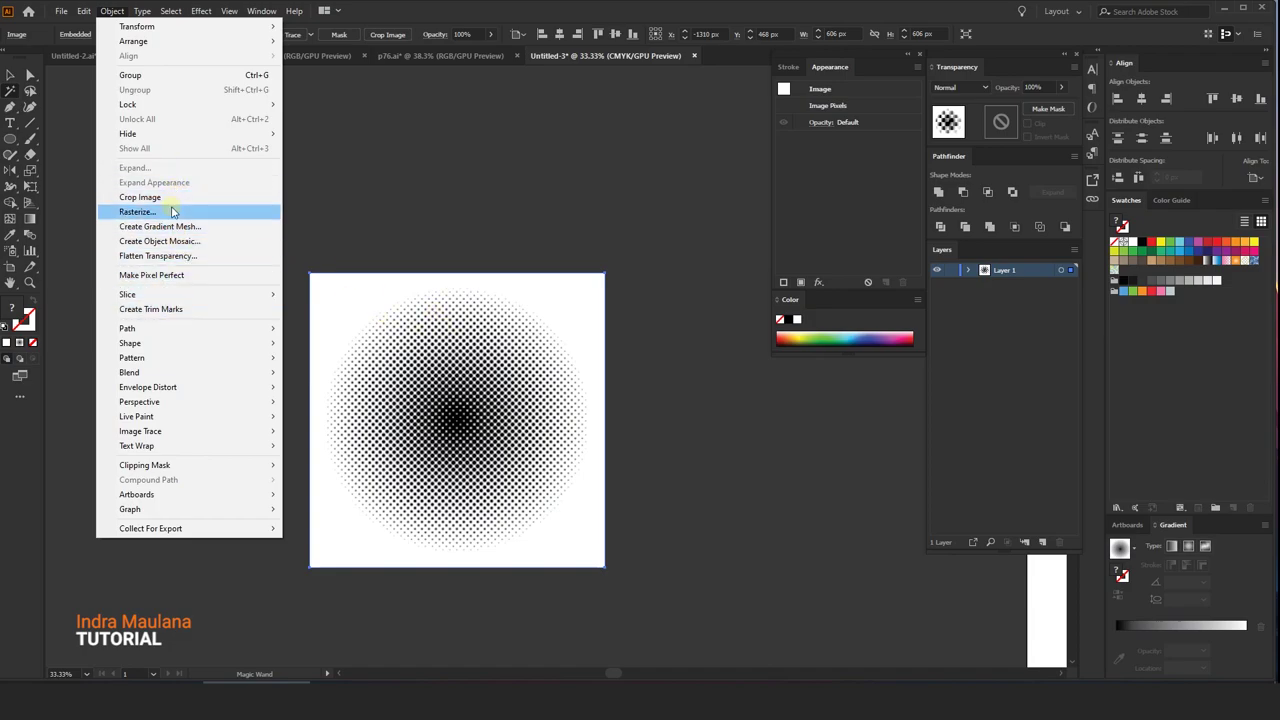
left_click(236, 200)
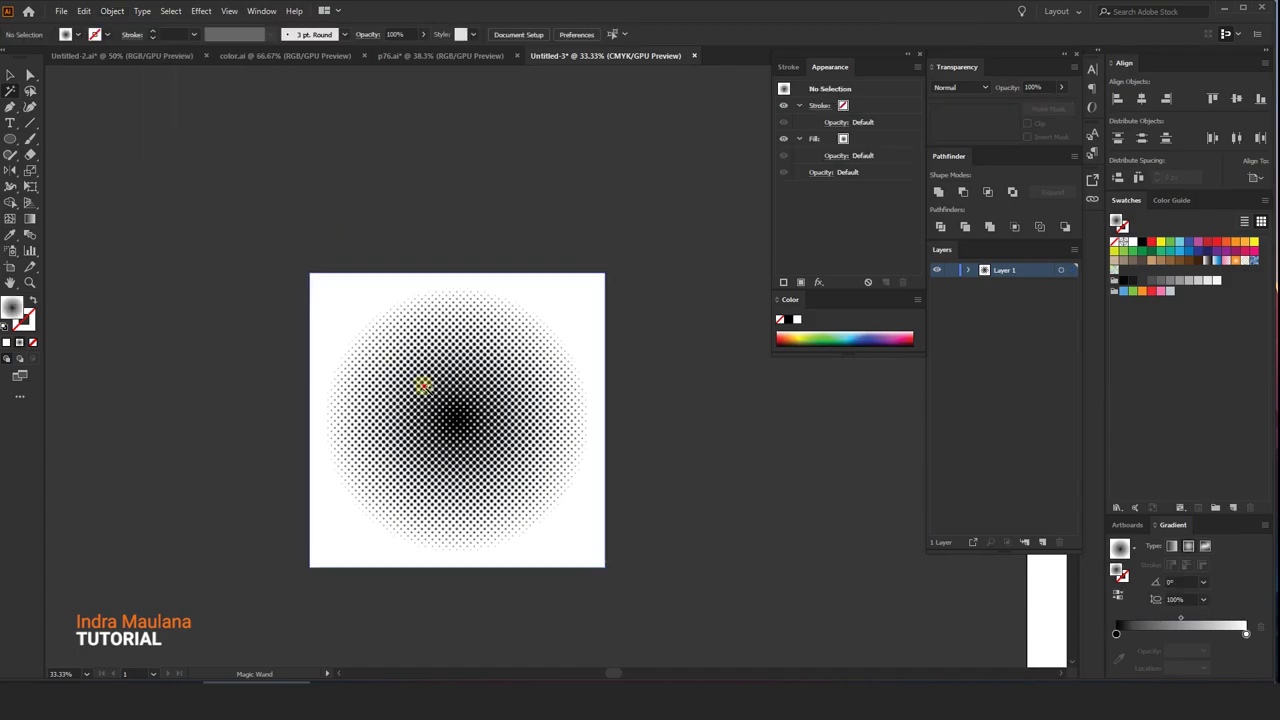
left_click(270, 35)
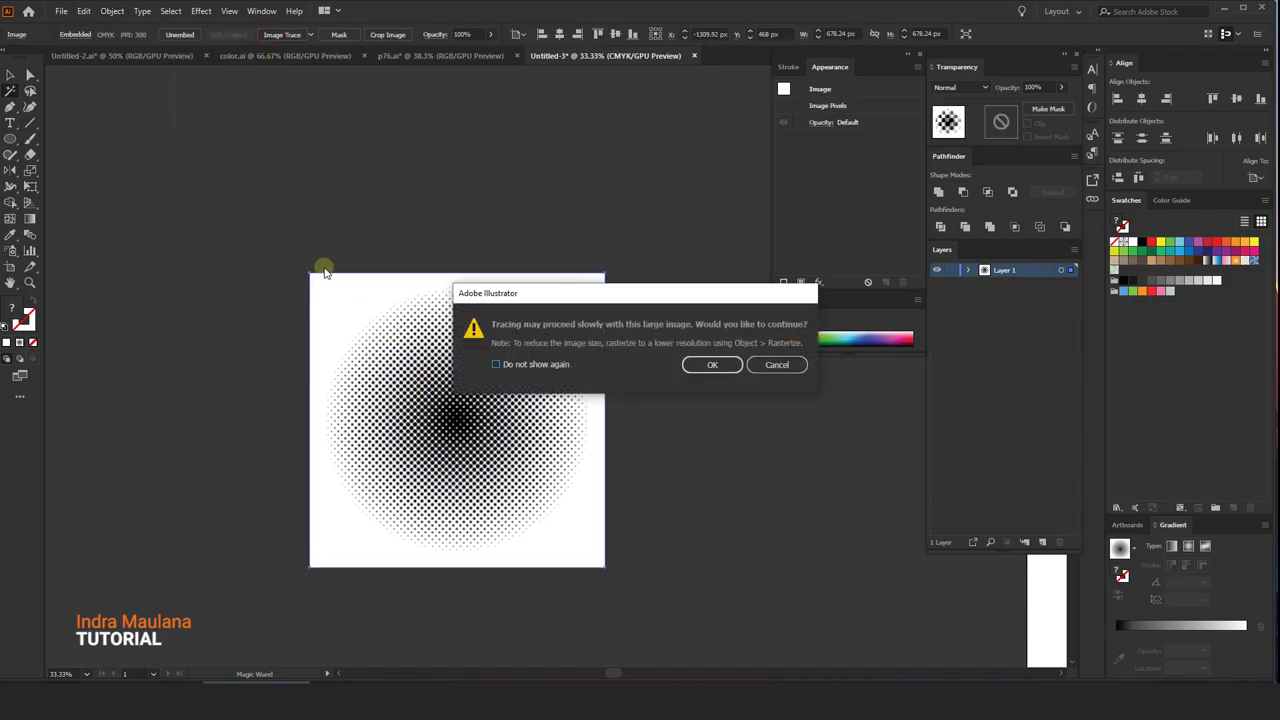
left_click(706, 363)
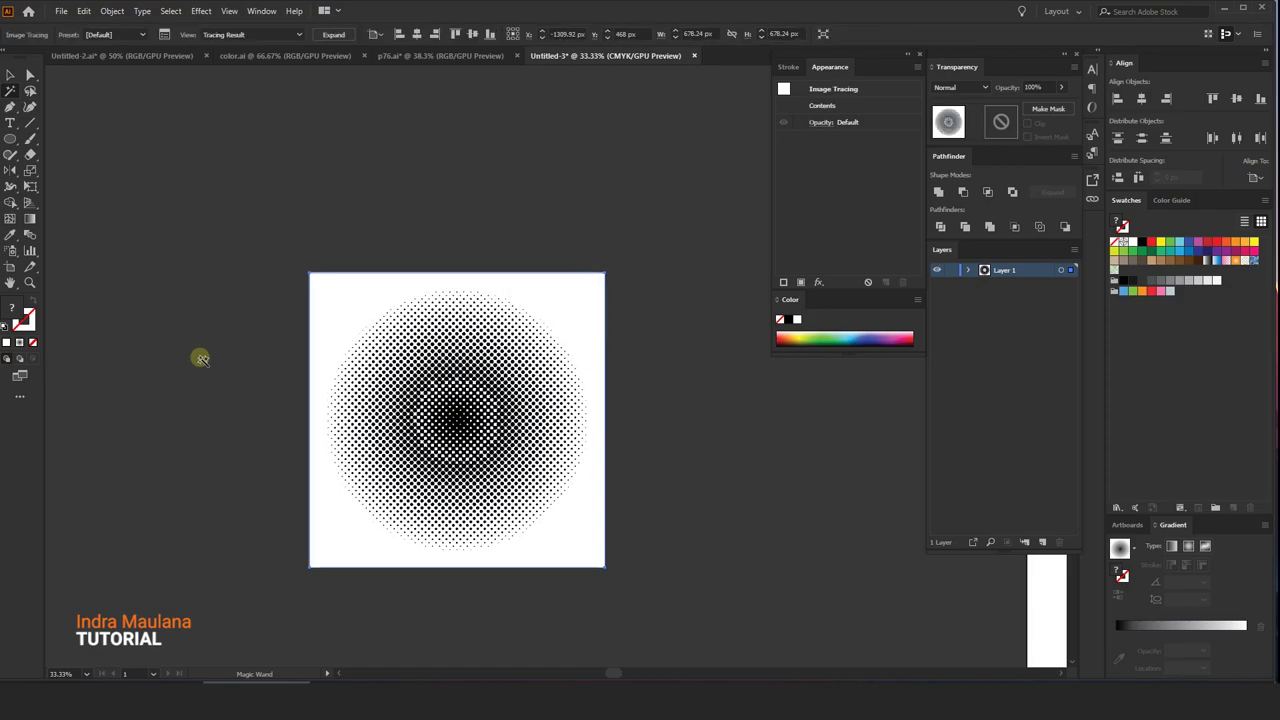
- Expand the traced halftone into editable vector paths and ungroup them
left_click(338, 38)
right_click(428, 318)
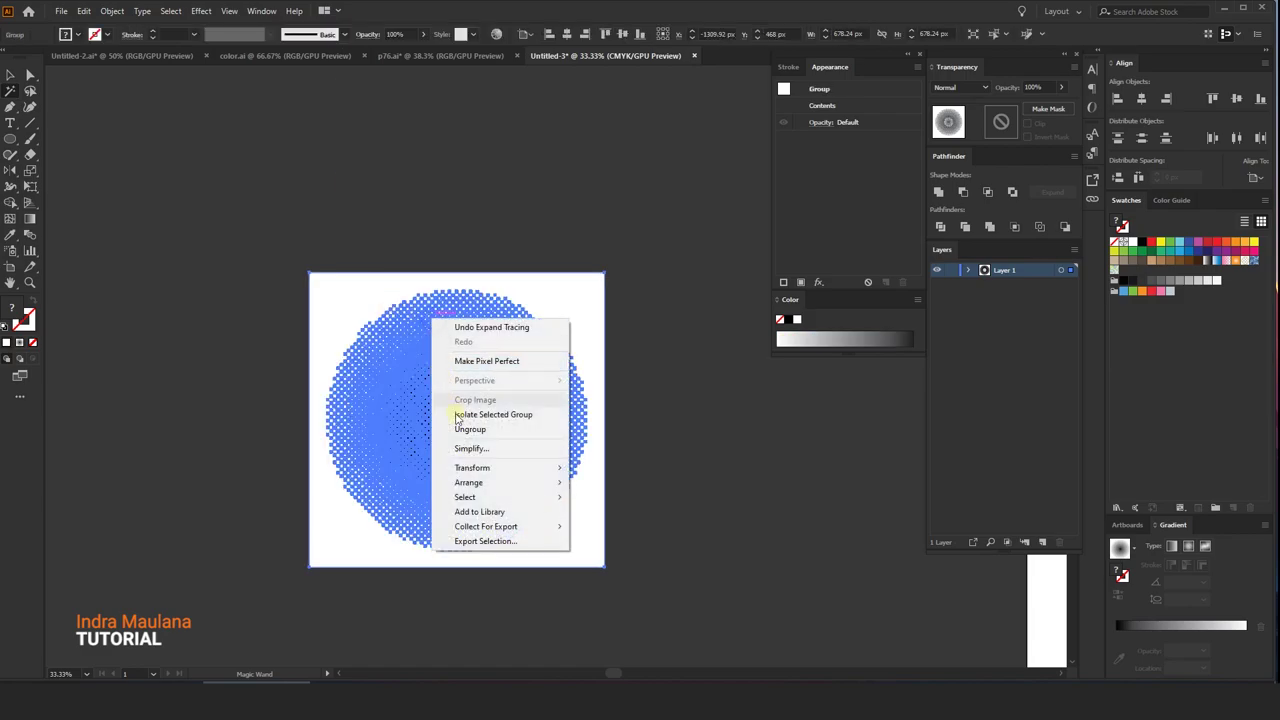
left_click(470, 428)
left_click(411, 201)
- Delete the white background pieces of the trace, including the leftover white centre square
left_click(548, 293)
left_click(10, 75)
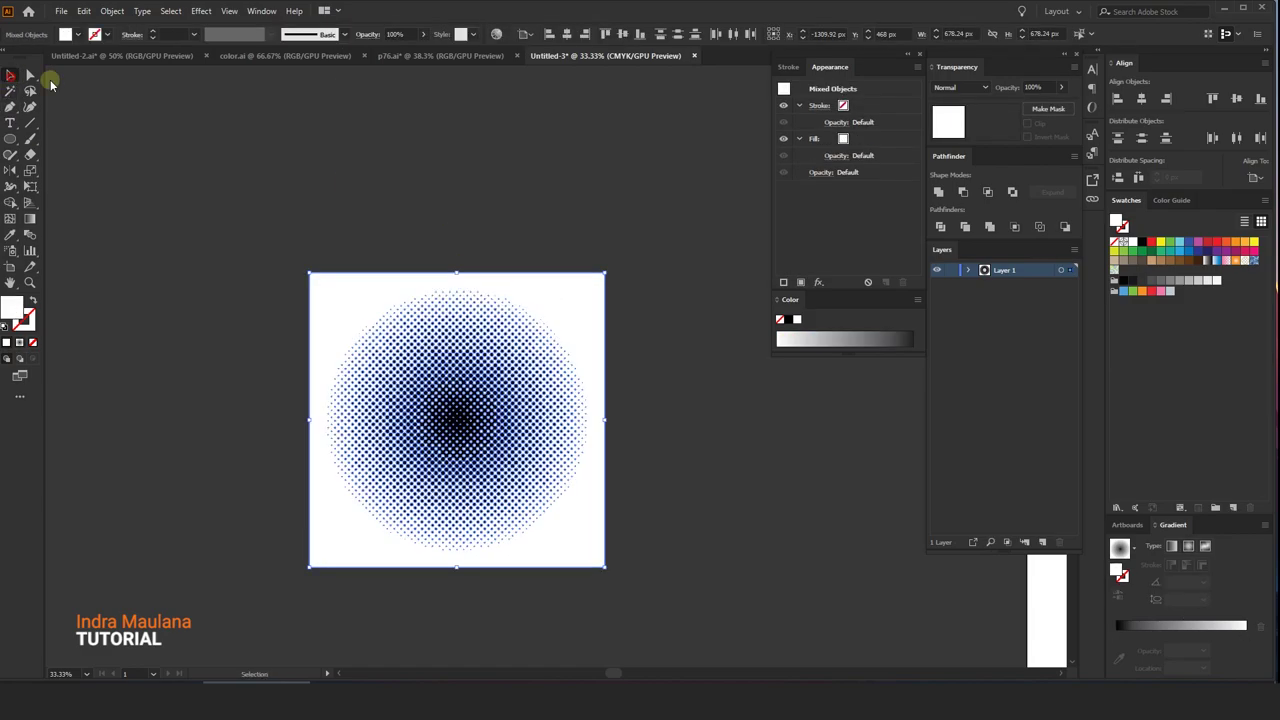
left_click_drag(594, 297, 568, 191)
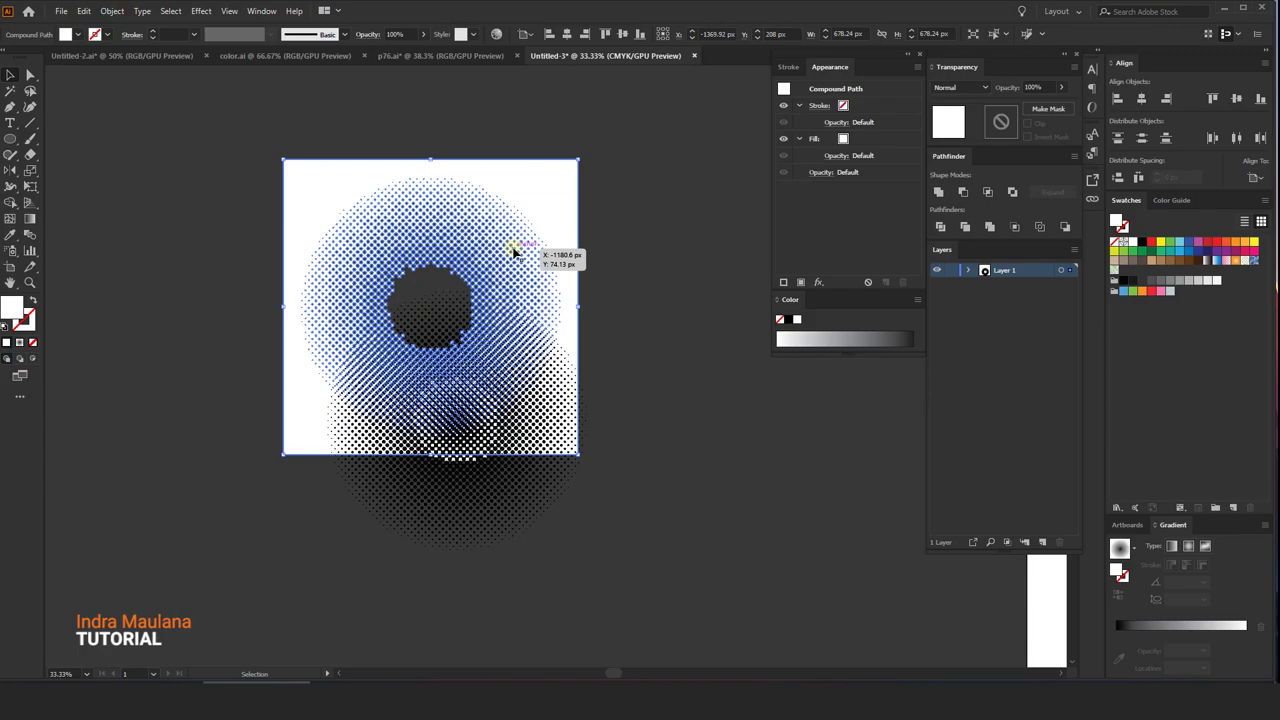
key("ctrl+shift+a")
scroll(443, 329, "up", 5)
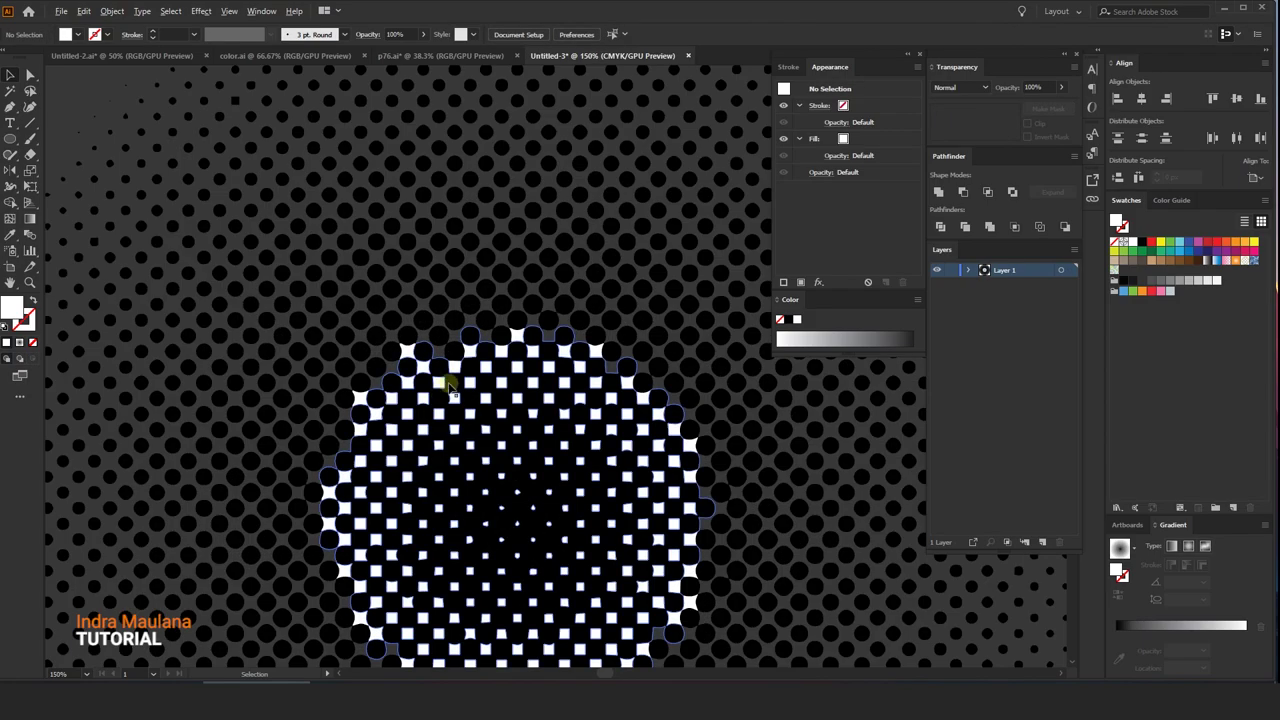
left_click(472, 350)
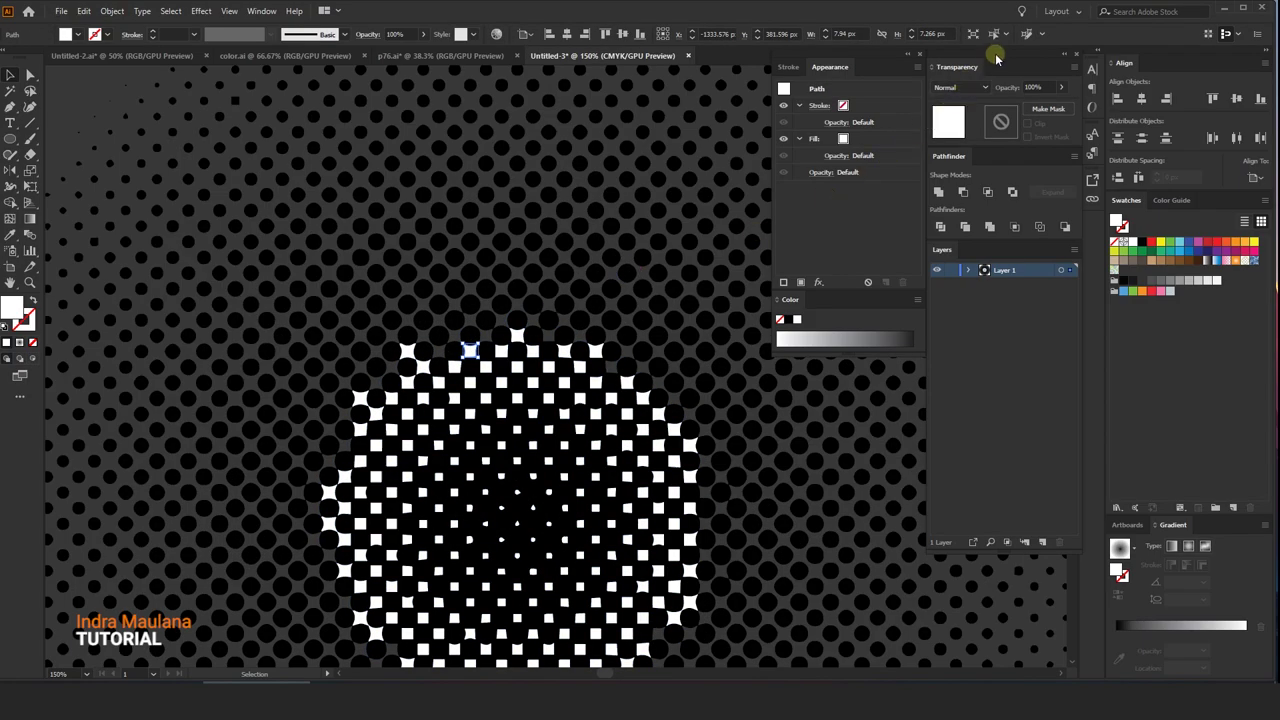
scroll(460, 390, "down", 2)
key("ctrl+shift+a")
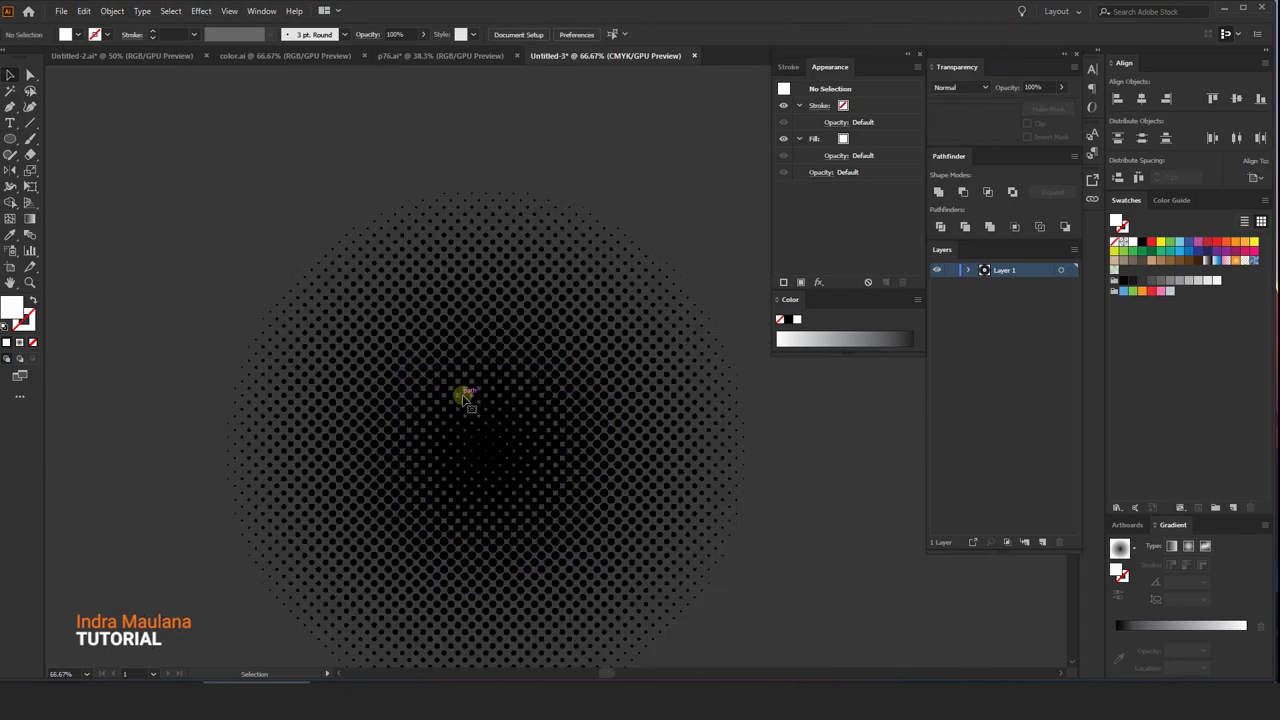
scroll(463, 397, "down", 1)
- Select all the remaining black halftone dots and group them together
left_click_drag(737, 627, 526, 371)
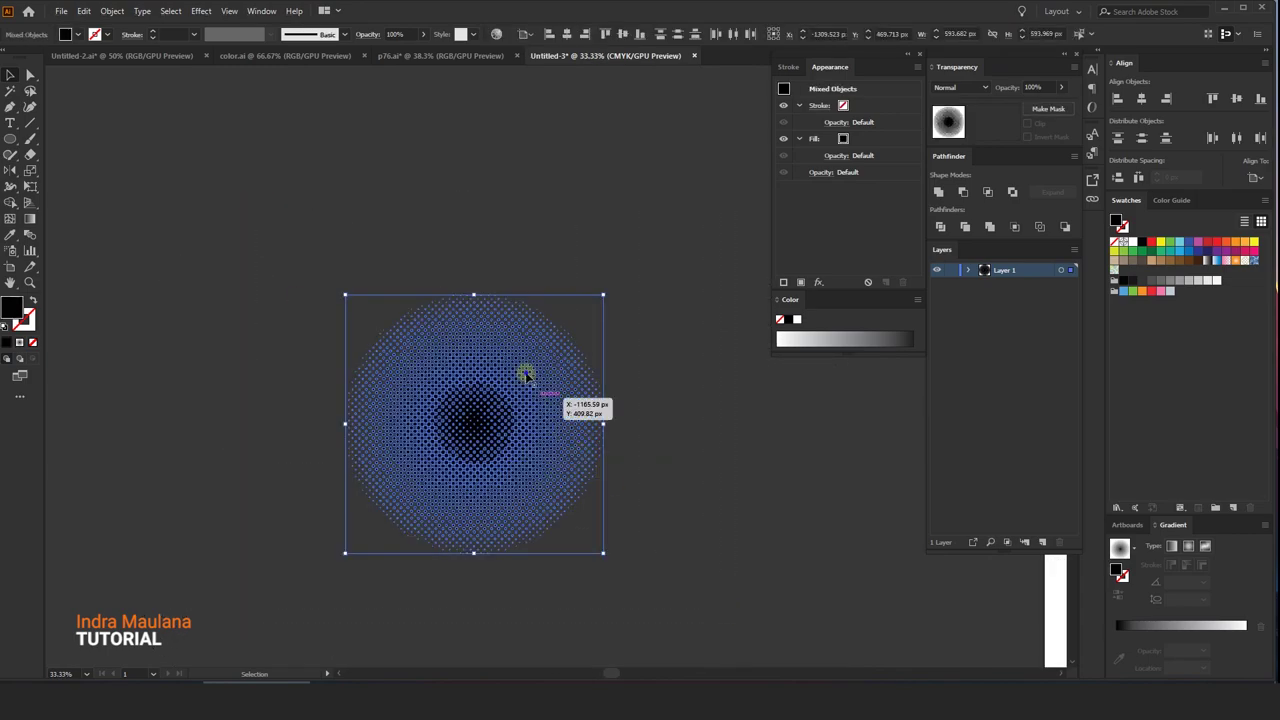
right_click(514, 371)
left_click(563, 472)
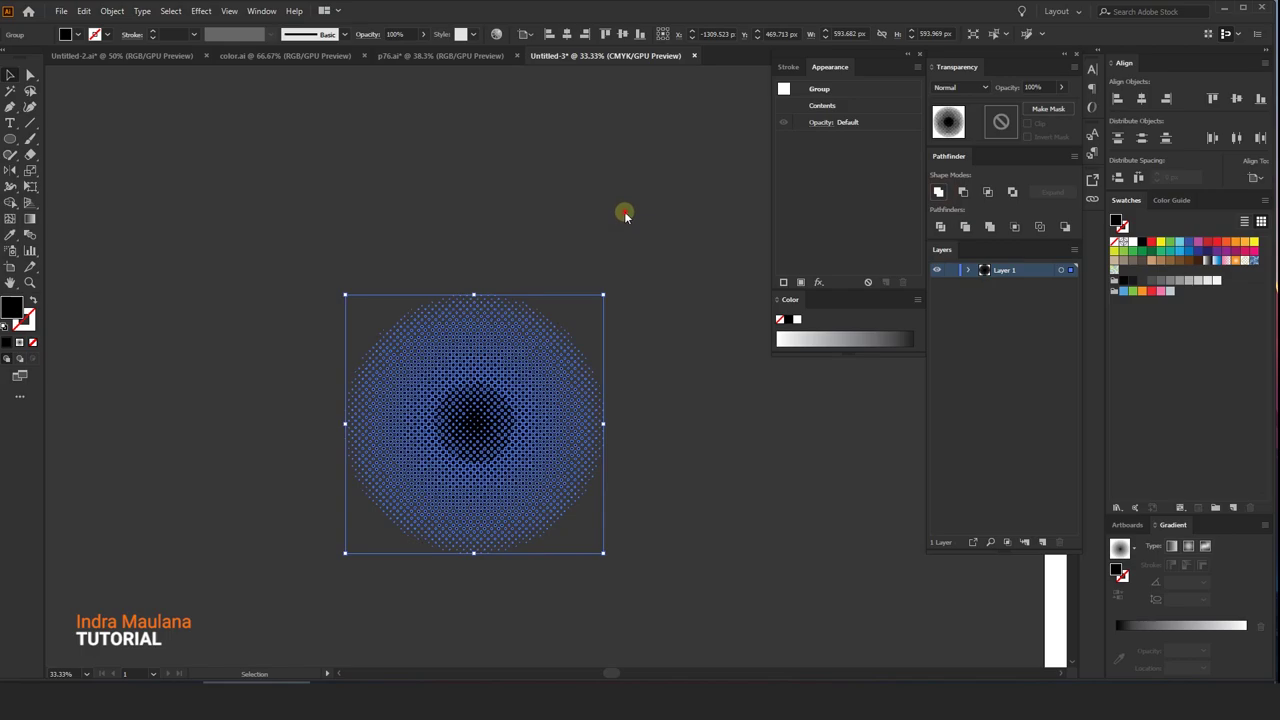
left_click(508, 400)
left_click(112, 11)
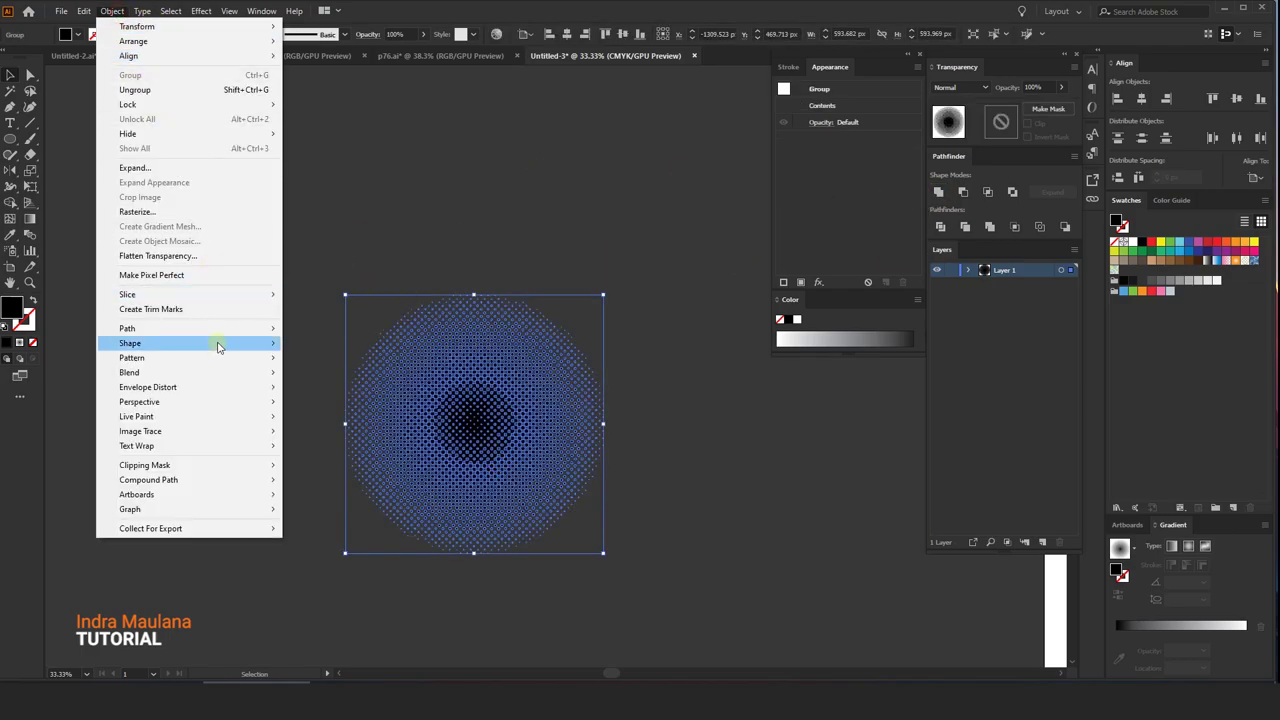
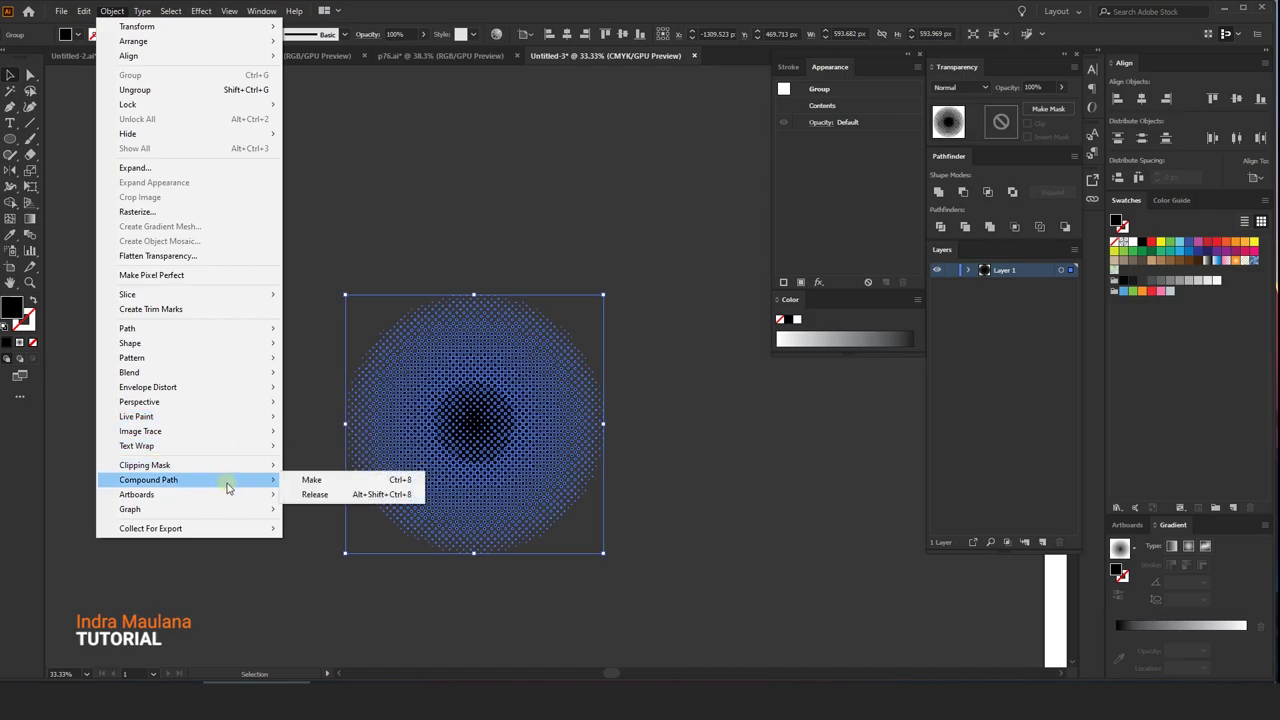
- Make the halftone dots a compound path and paste a copy in front on the purple poster
left_click(337, 482)
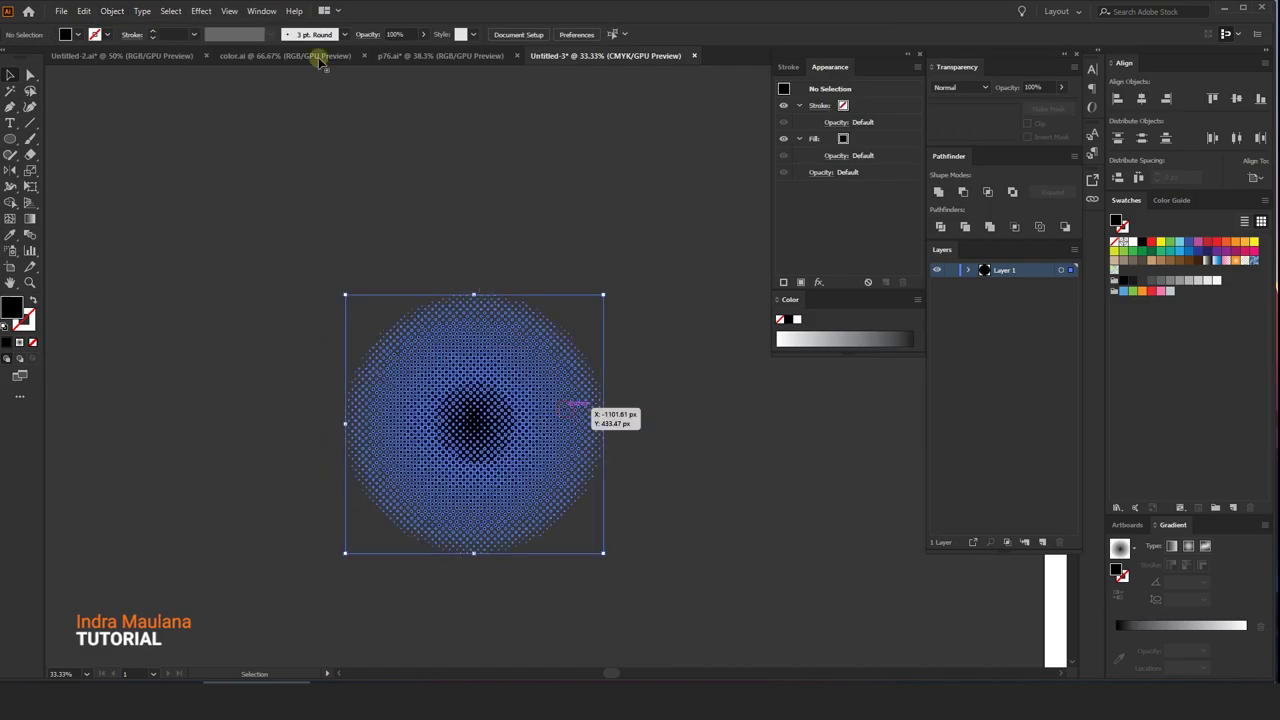
left_click(84, 11)
left_click(102, 72)
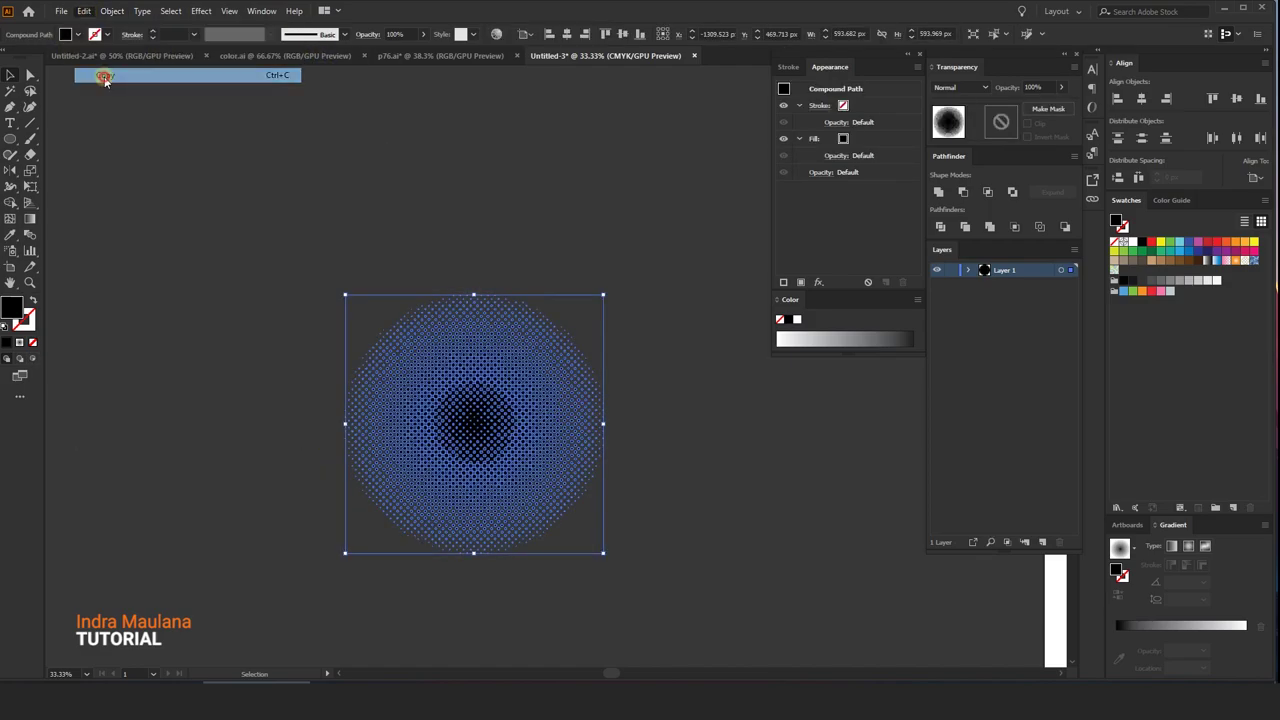
left_click(73, 56)
left_click(84, 11)
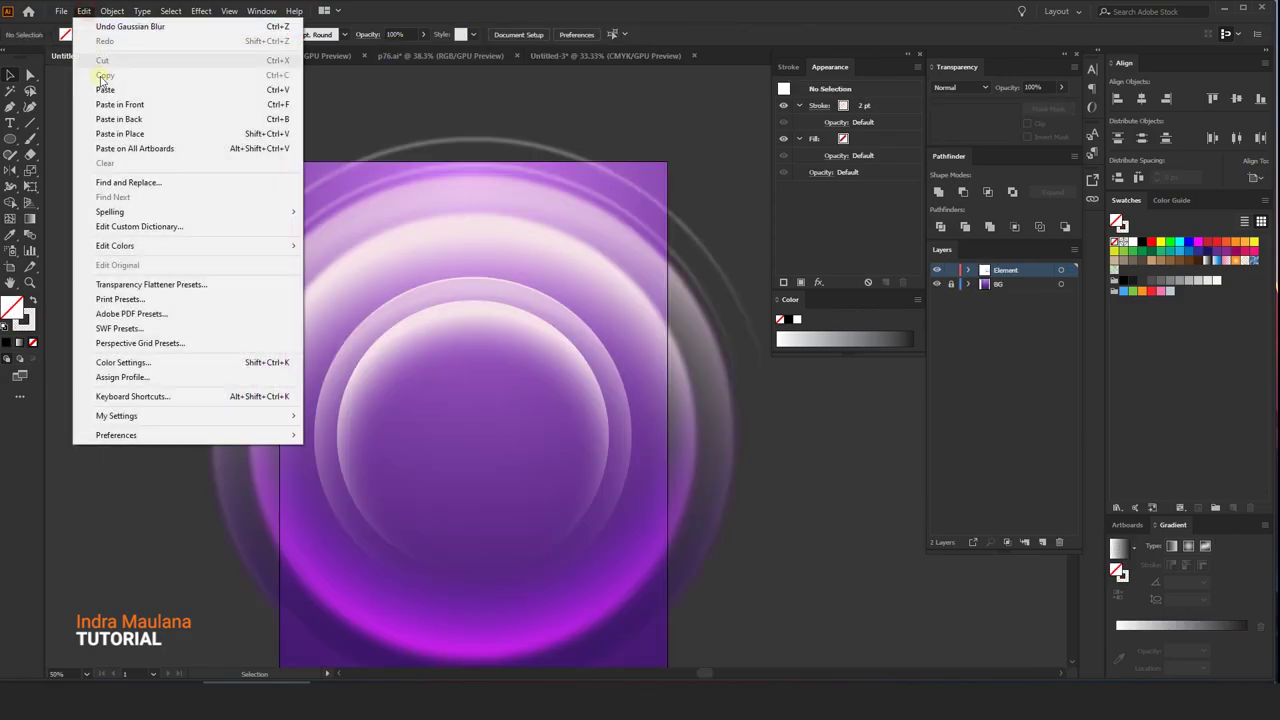
left_click(111, 104)
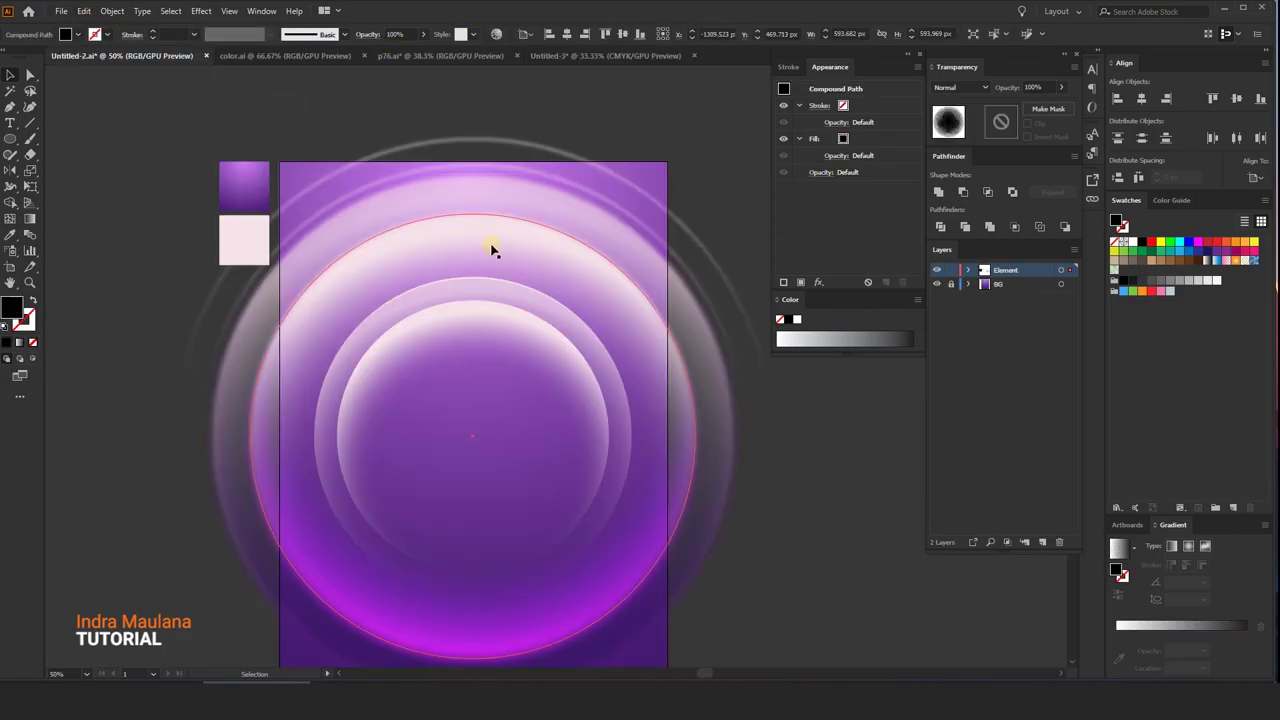
- Move the pasted halftone up, fill it white, and shrink it to about 485.66 × 485.89 px
left_click(600, 35)
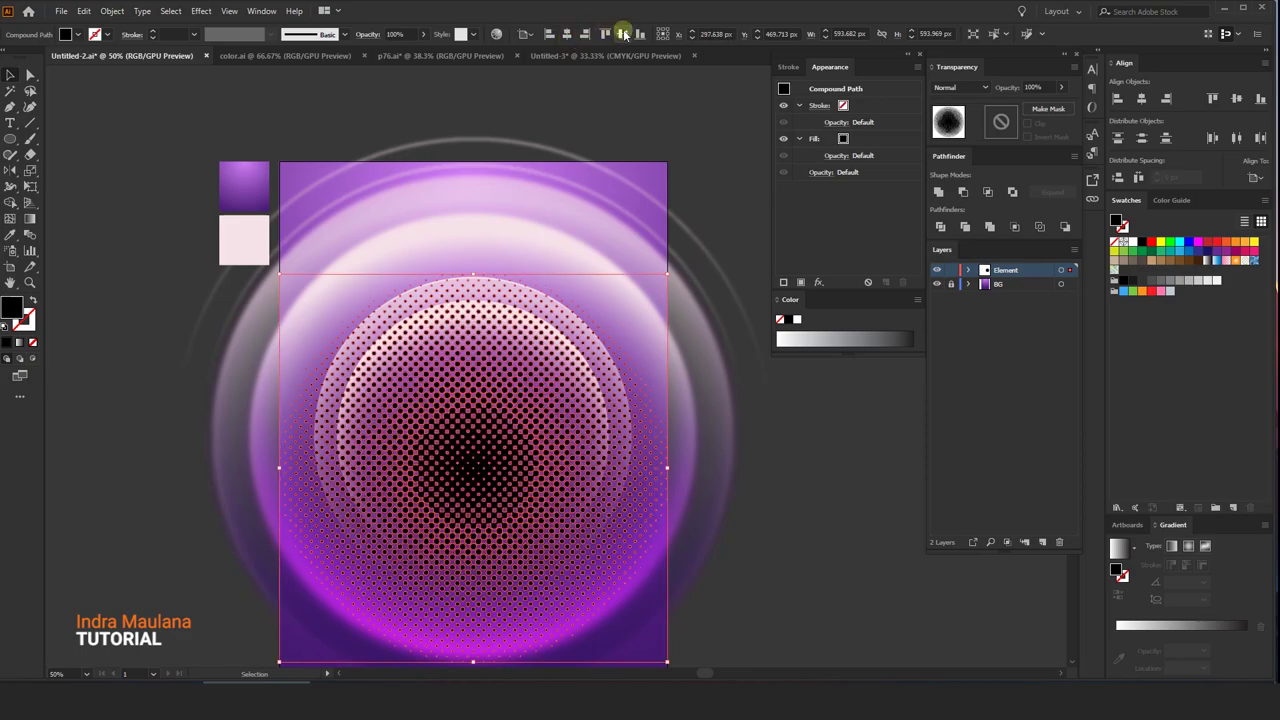
left_click_drag(575, 390, 575, 360)
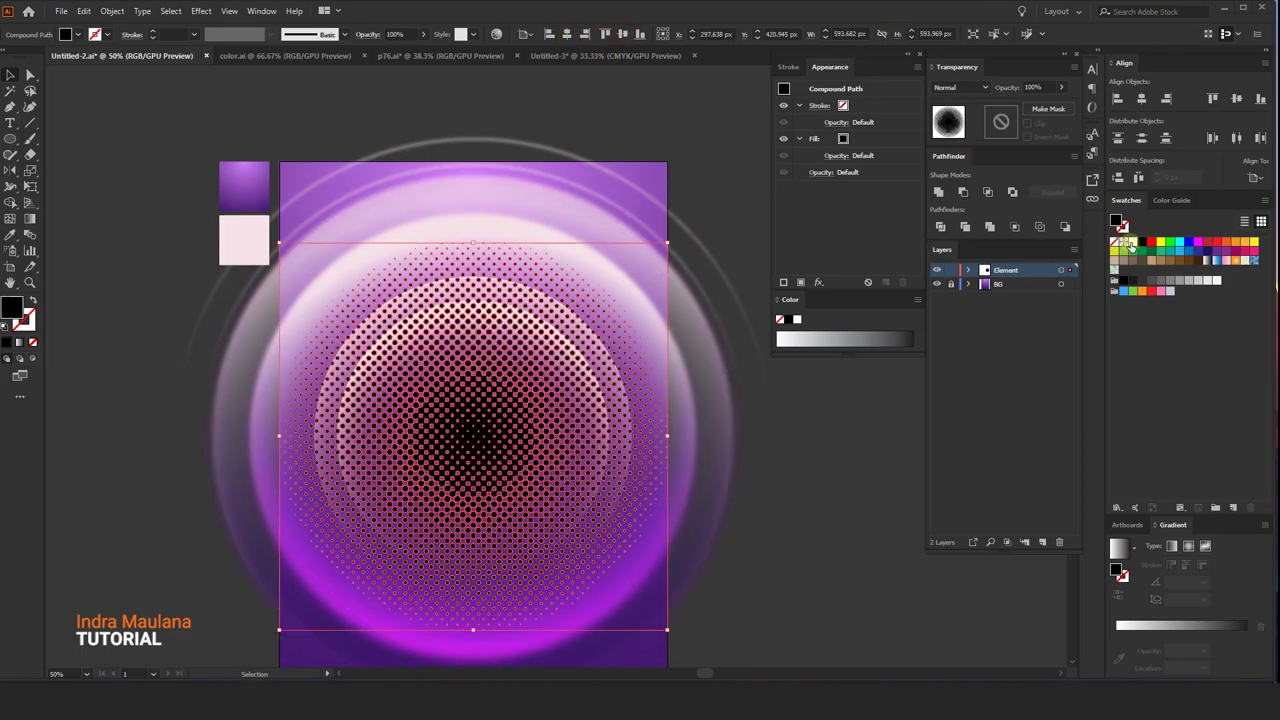
left_click(1128, 244)
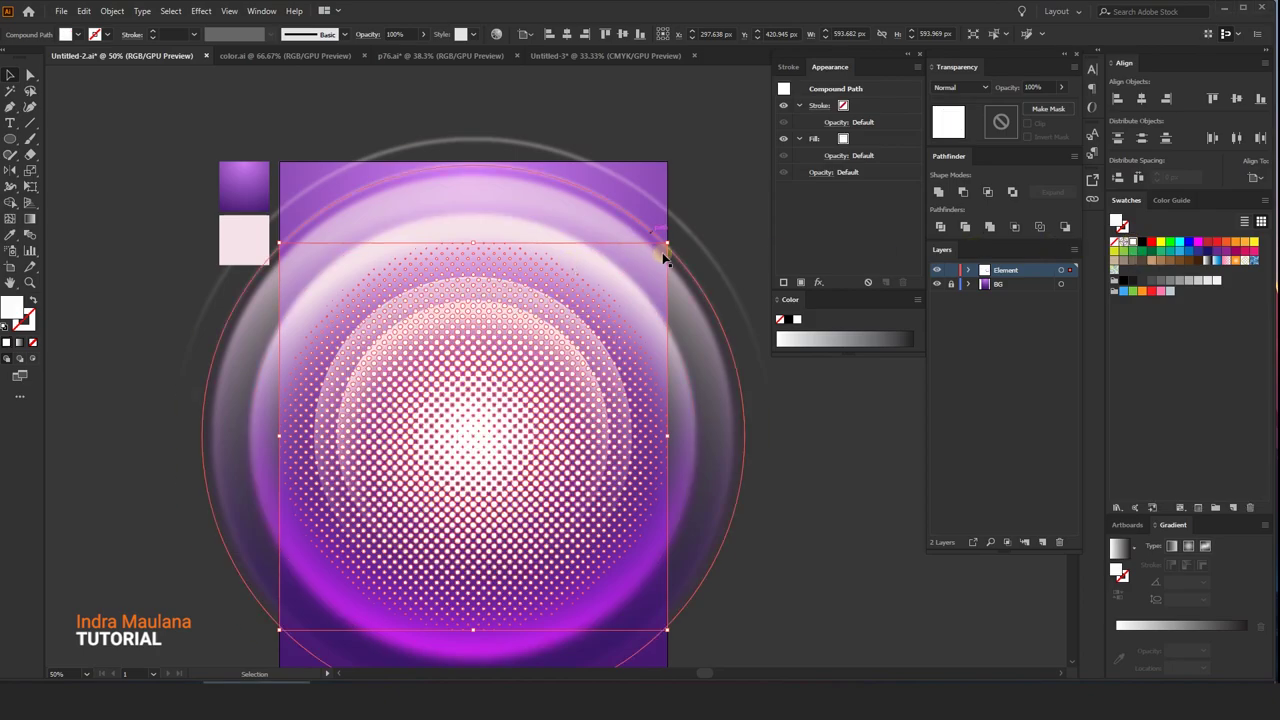
left_click_drag(668, 245, 642, 285)
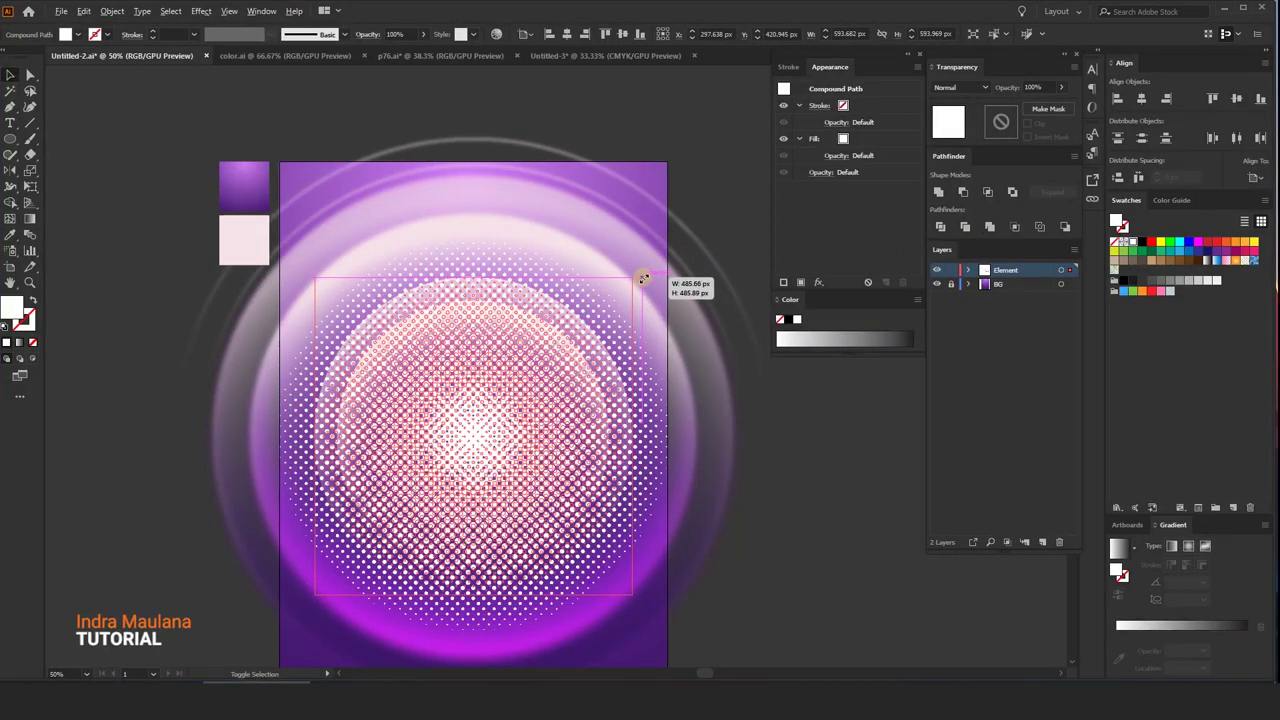
scroll(642, 285, "down", 2)
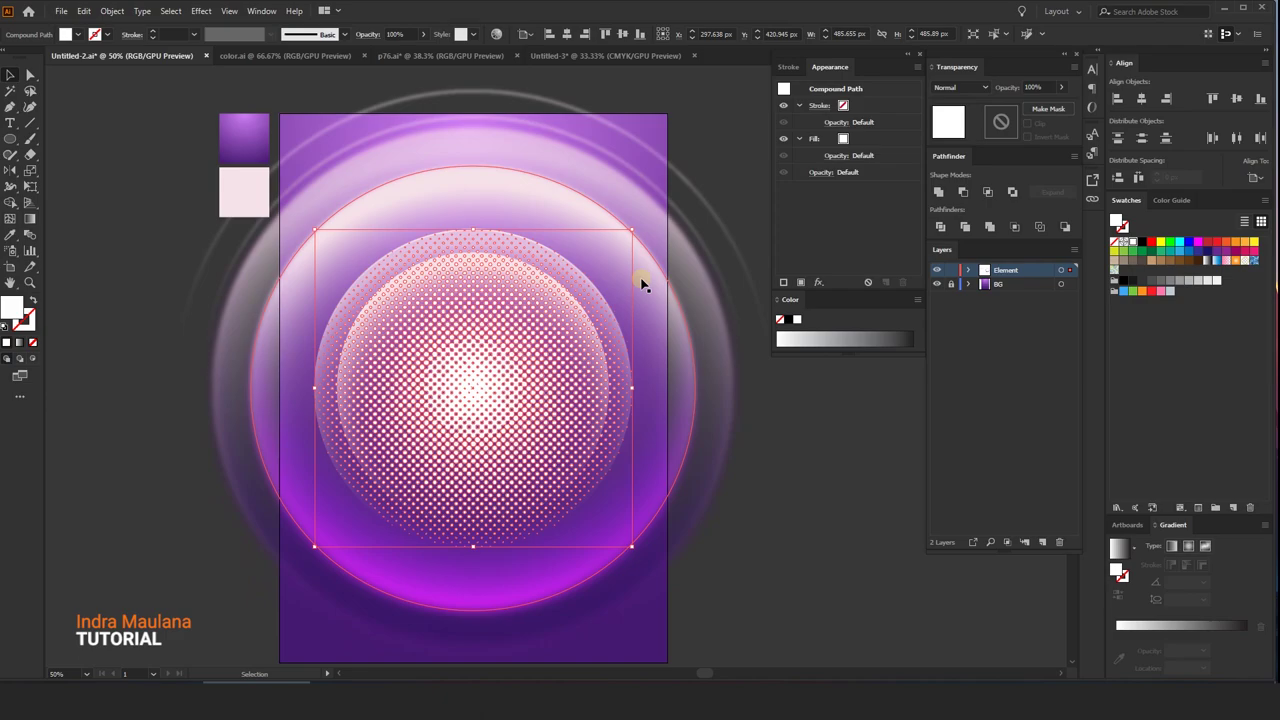
- Set the halftone to Overlay blend mode and draw a circle inside a new opacity mask
left_click(955, 87)
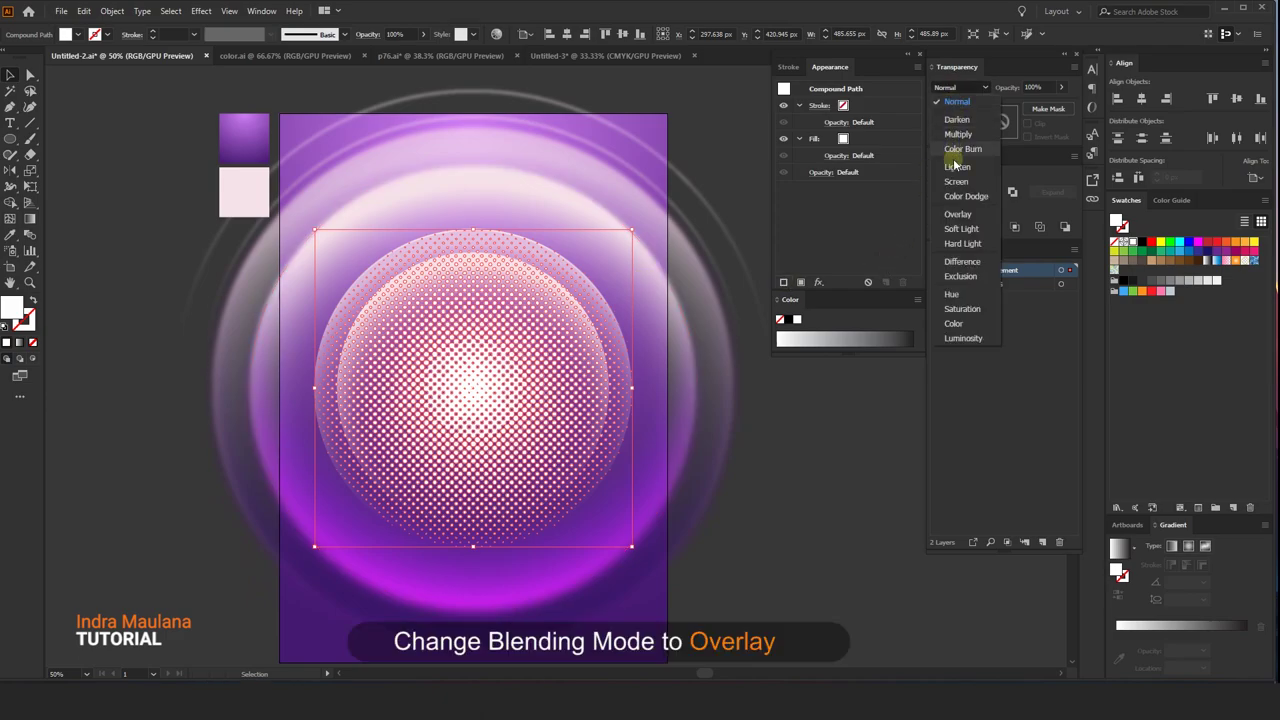
left_click(957, 214)
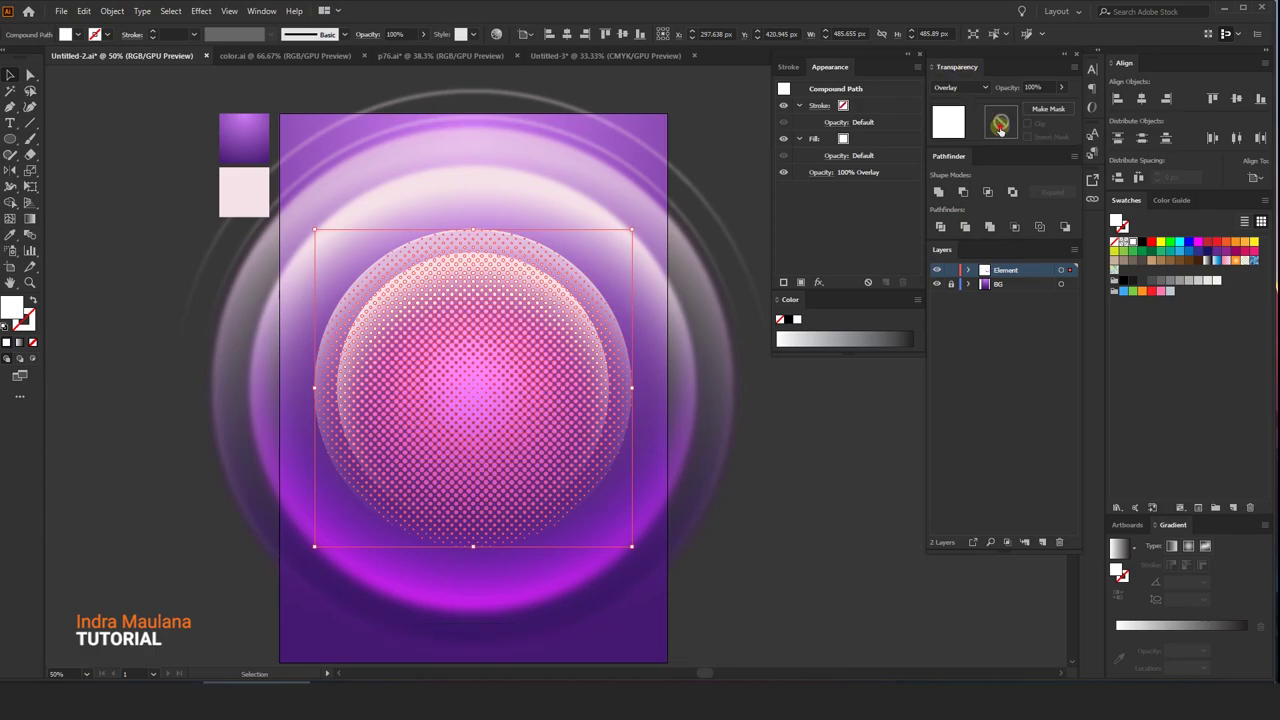
double_click(999, 124)
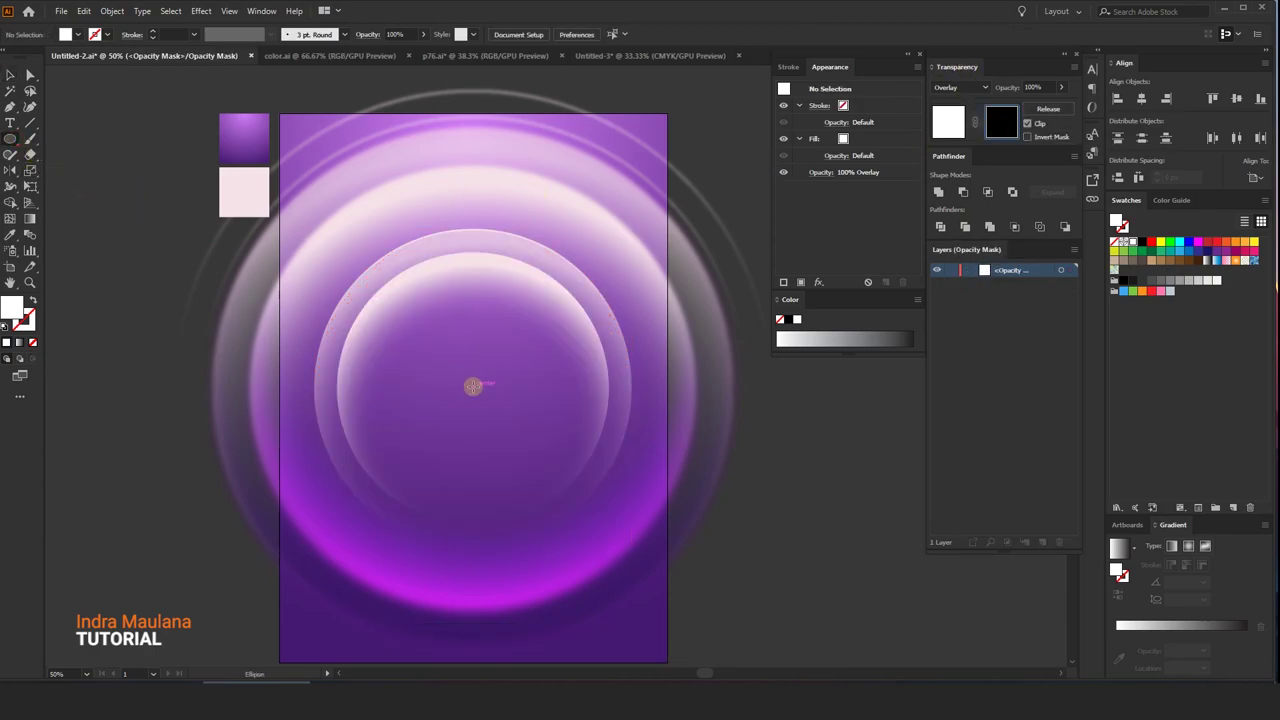
left_click_drag(473, 386, 631, 545)
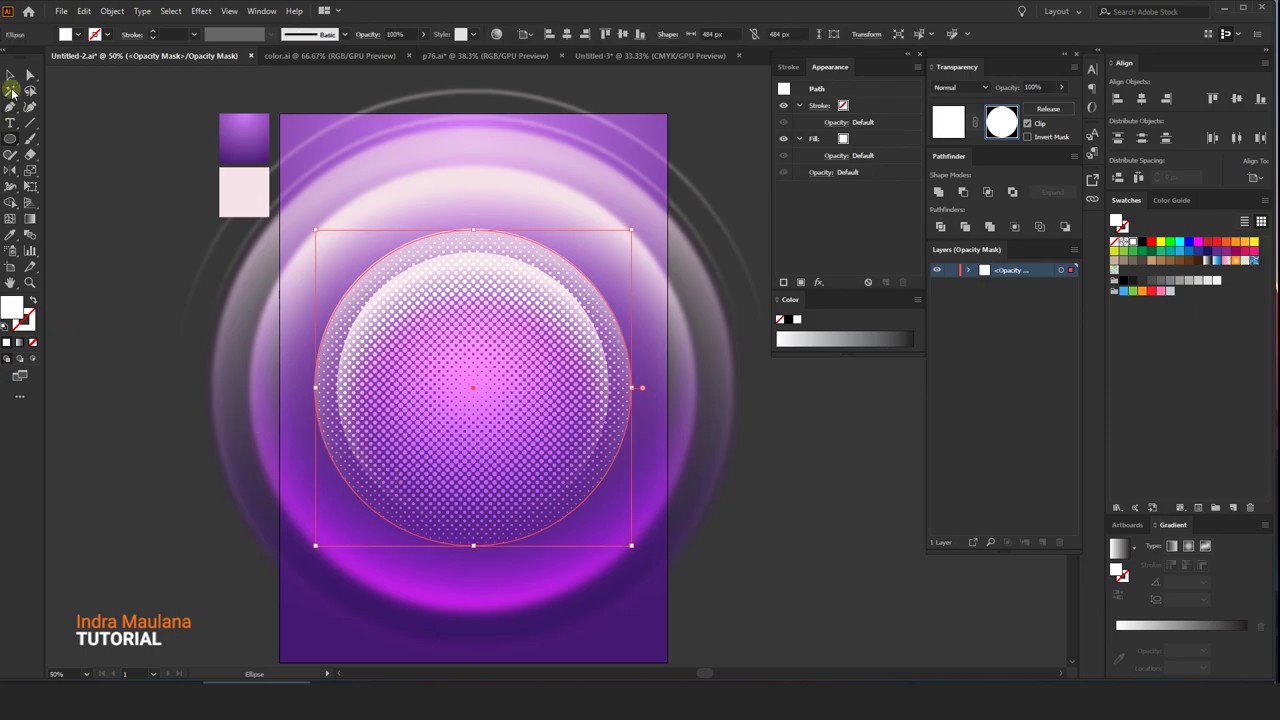
left_click(10, 75)
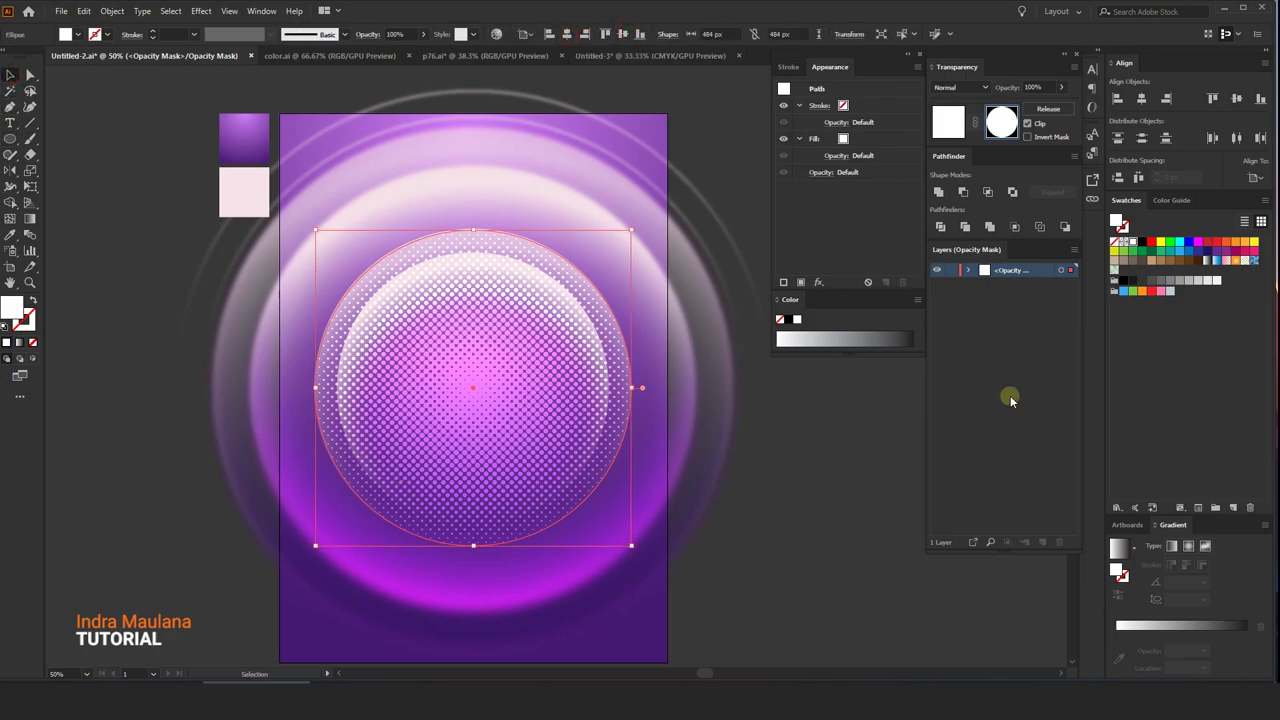
- Fill the mask circle with a reversed radial White, Black gradient, widening the black stop outward
left_click(1133, 546)
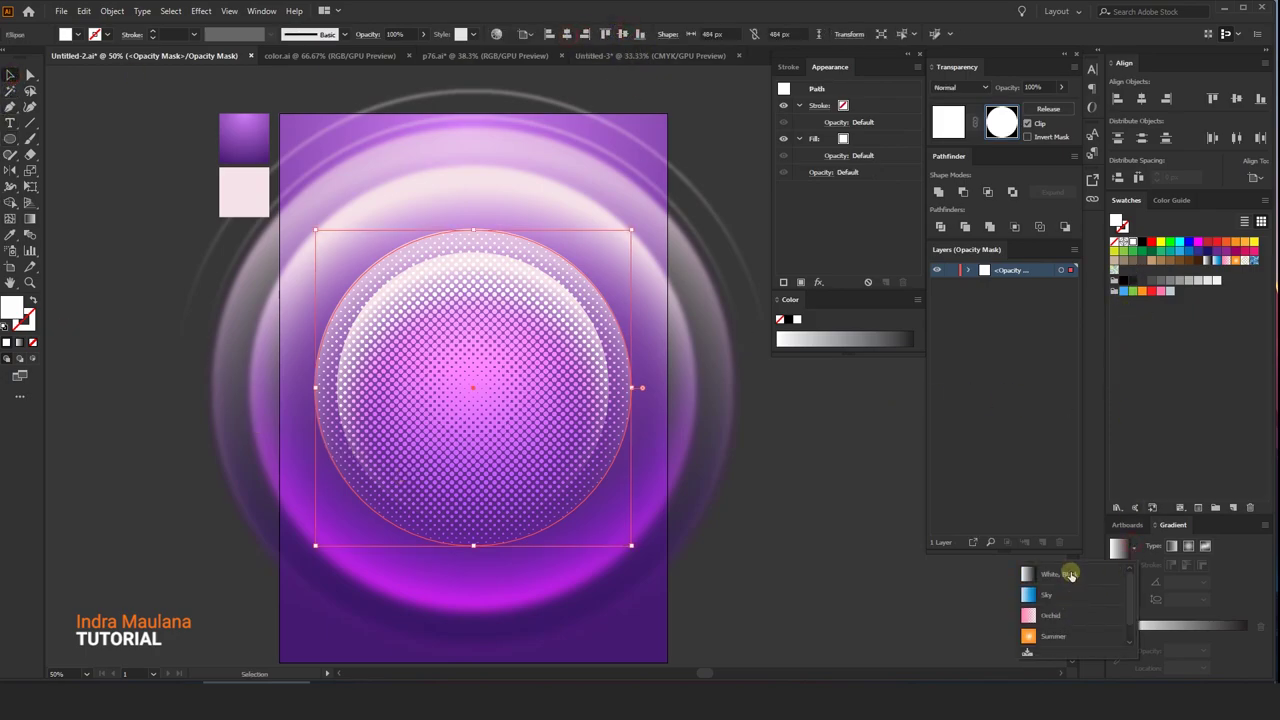
left_click(1070, 574)
left_click(1188, 530)
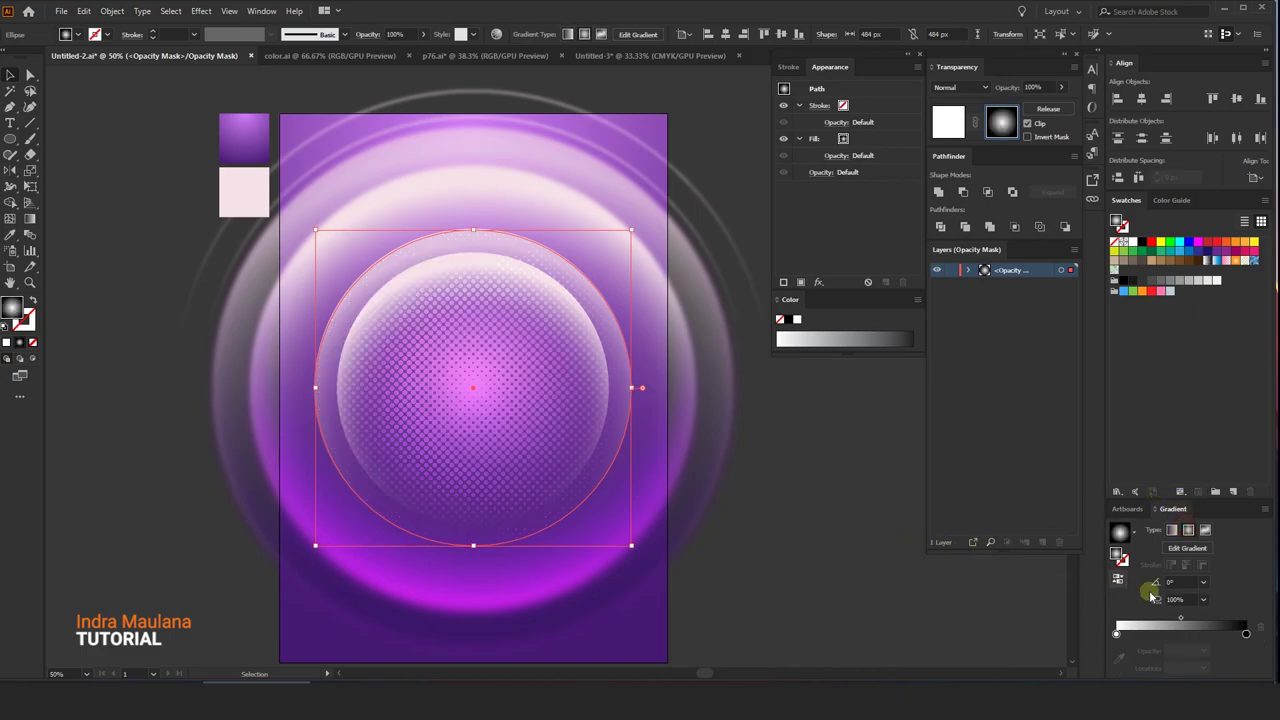
left_click(1117, 578)
left_click(30, 216)
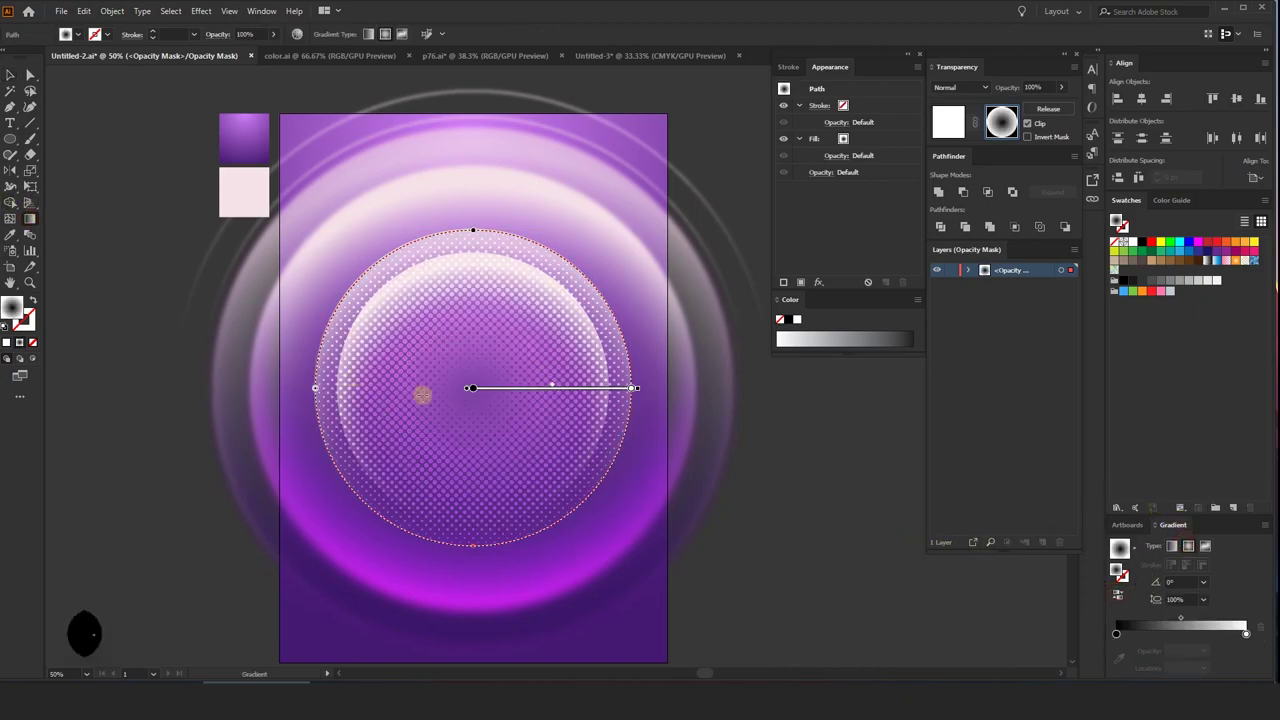
left_click(468, 388)
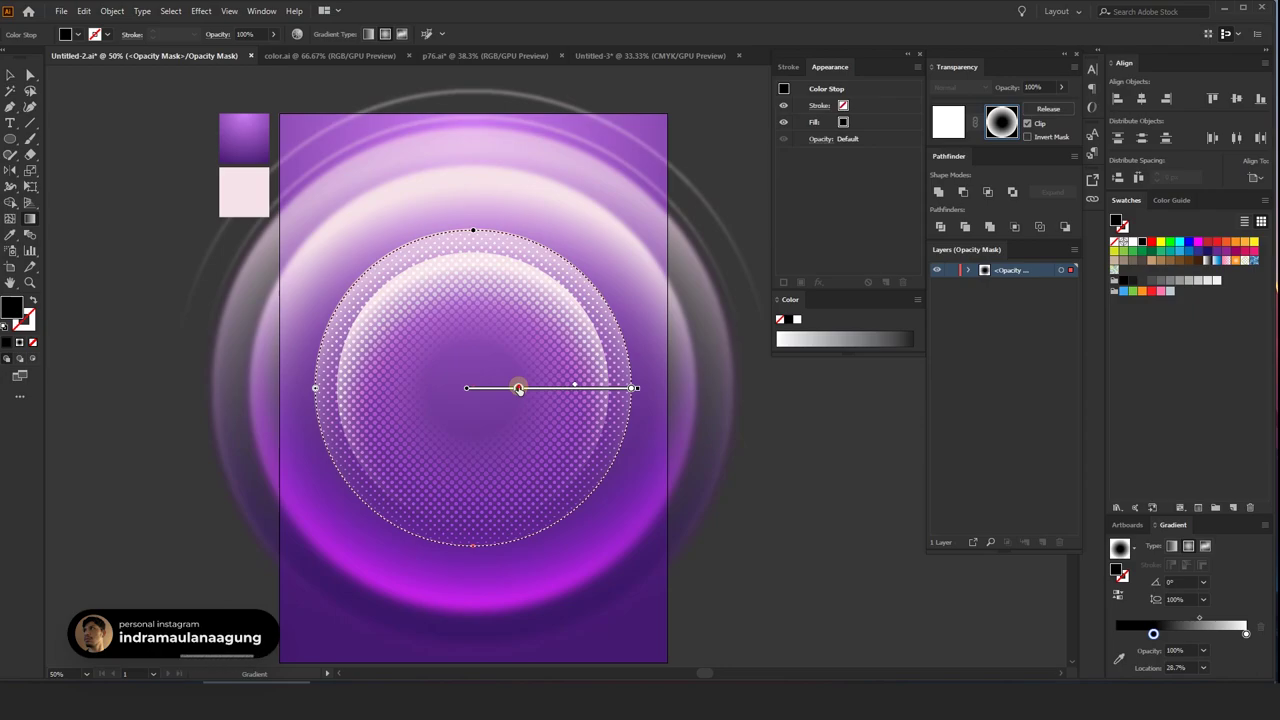
mouse_move(518, 388)
left_mouse_down()
mouse_move(533, 388)
mouse_move(503, 388)
mouse_move(598, 386)
left_mouse_up()
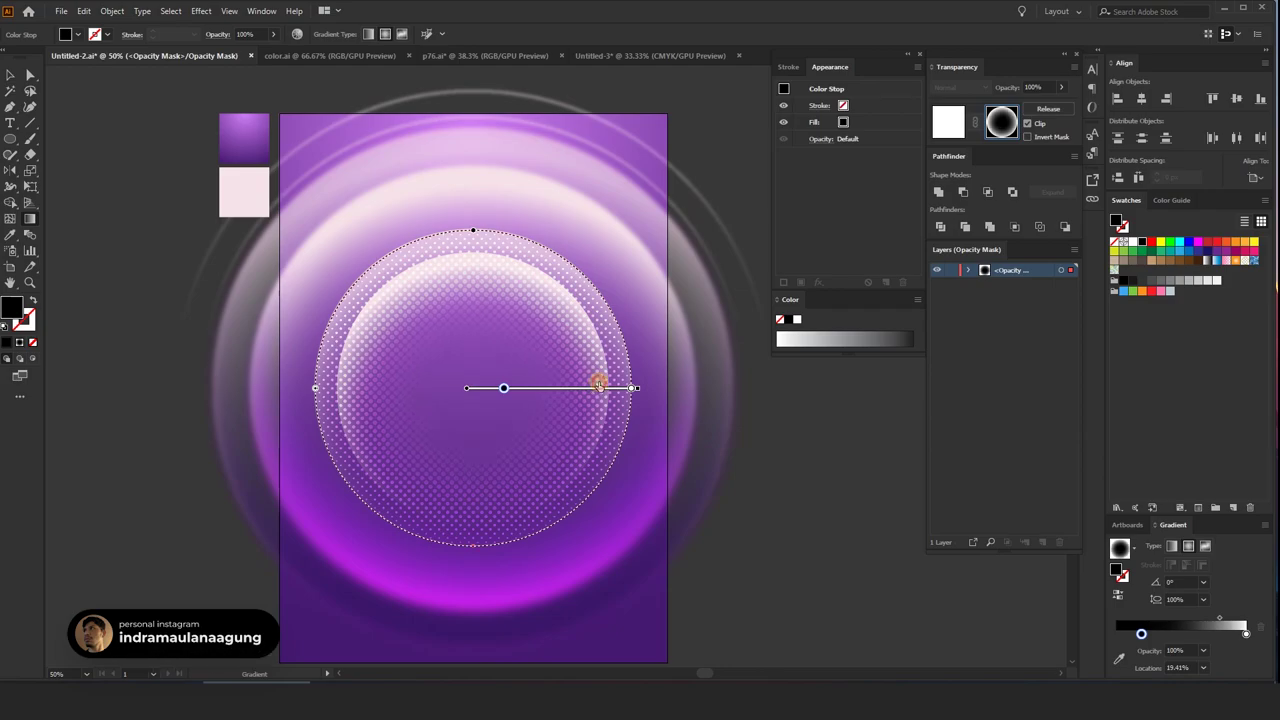
left_click(950, 122)
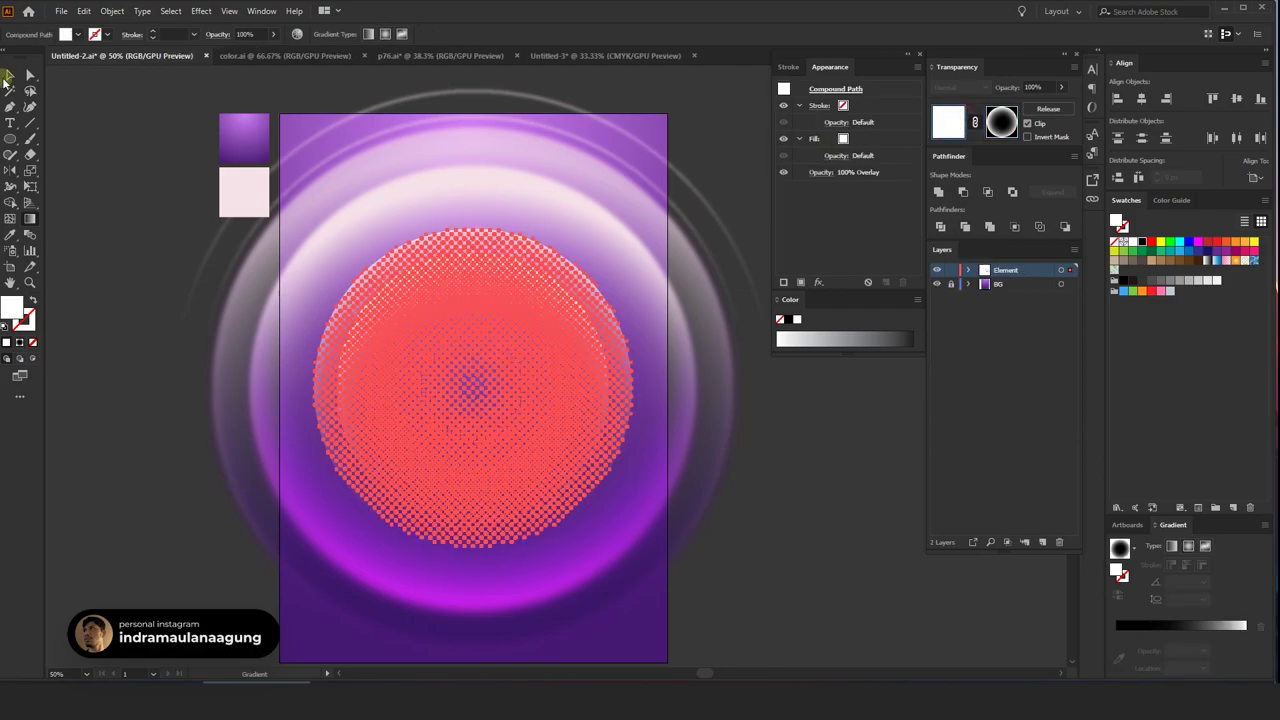
- Paste a duplicate of the masked halftone in front, enlarged to about 680.72 × 681.05 px
left_click(8, 75)
left_click(84, 11)
left_click(100, 77)
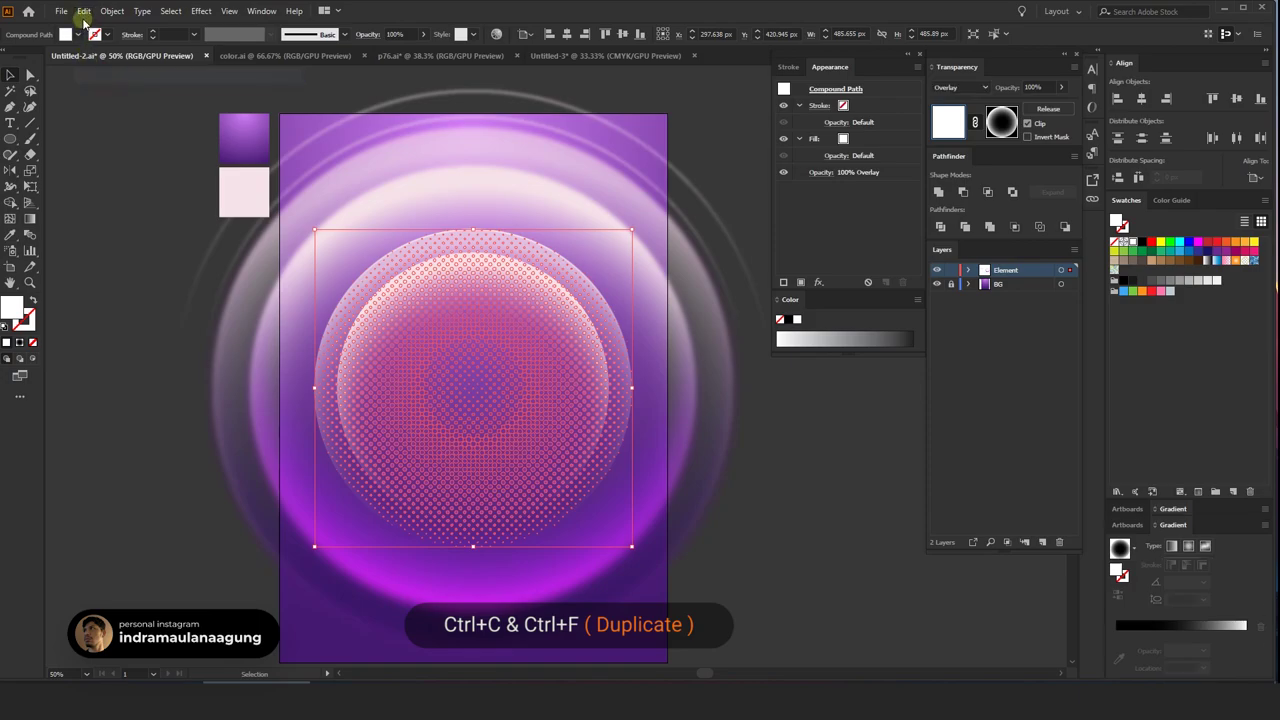
left_click(84, 12)
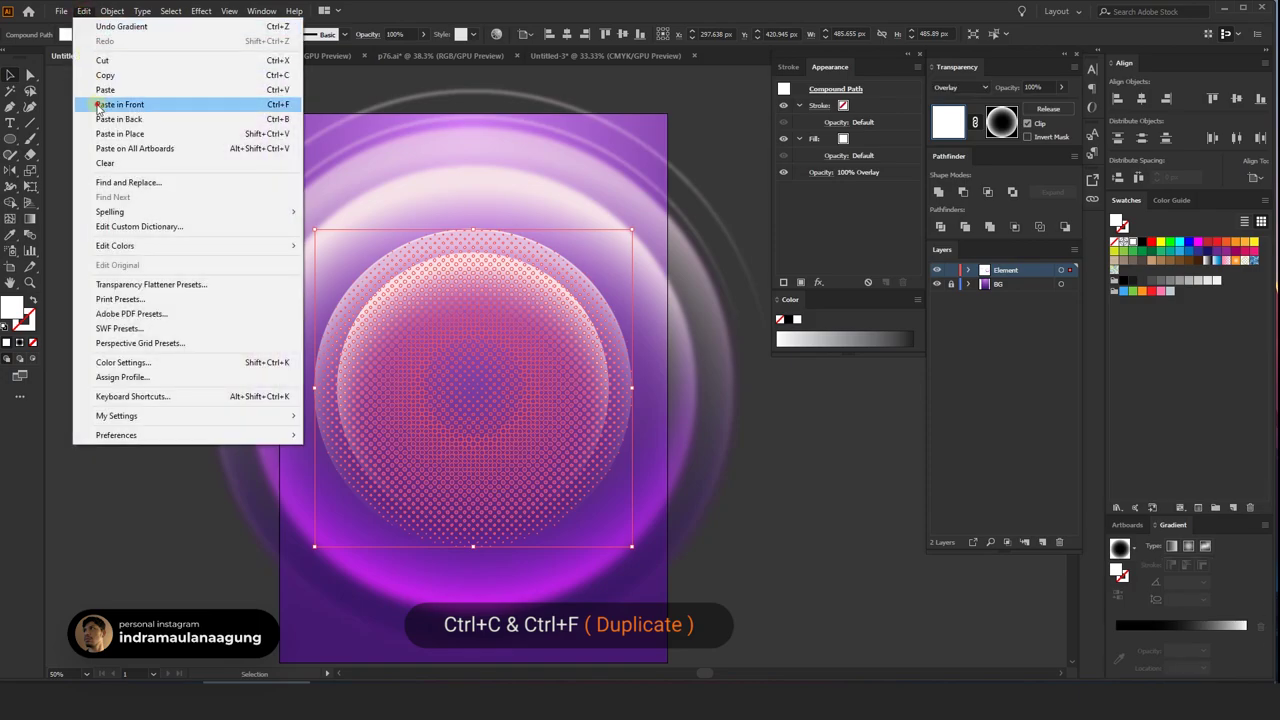
left_click(98, 108)
mouse_move(631, 230)
left_mouse_down()
mouse_move(559, 256)
mouse_move(666, 171)
mouse_move(651, 194)
left_mouse_up()
key("ctrl+minus")
left_click(717, 184)
scroll(686, 426, "up", 1)
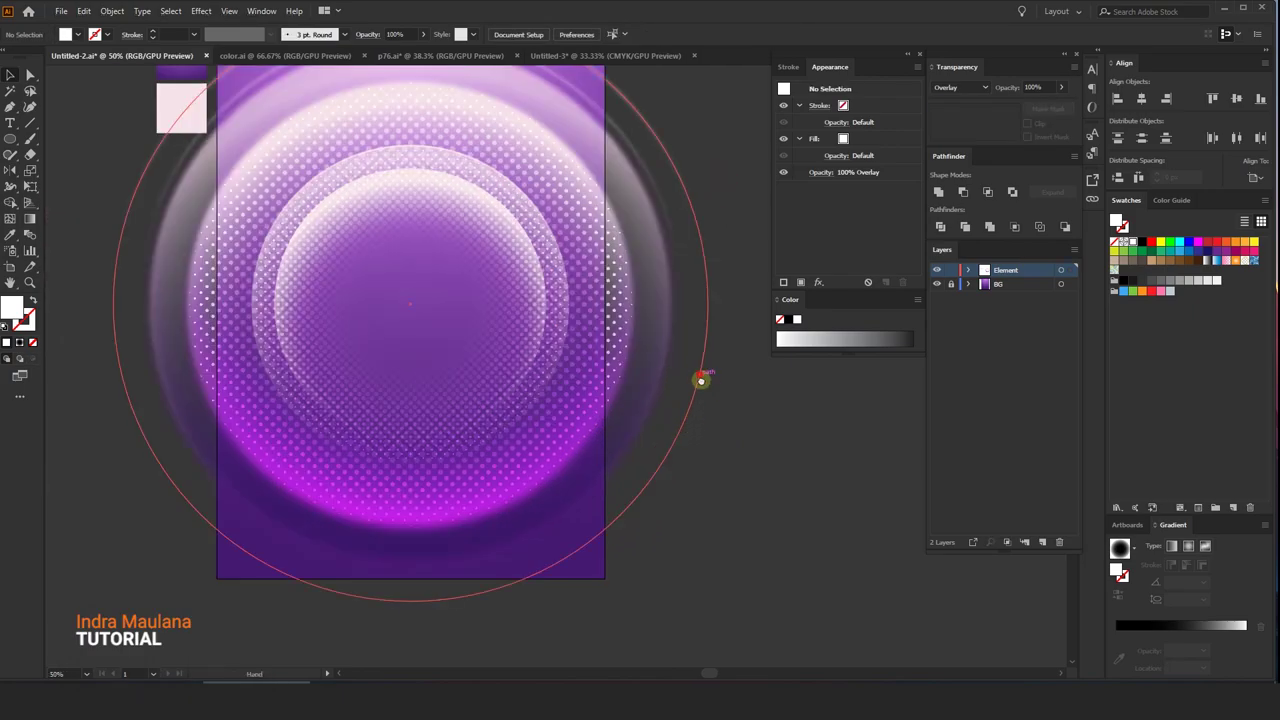
- Send the halftone dots to the back and lock the blurred outer circle group
right_click(621, 316)
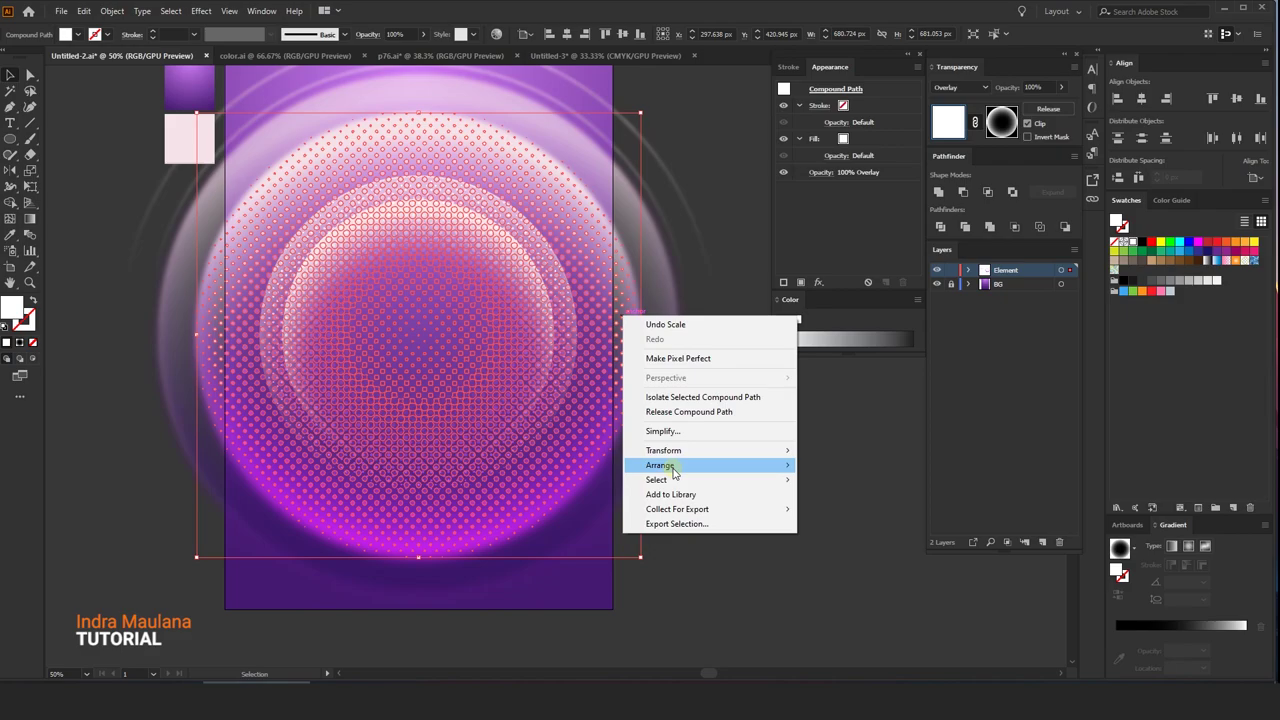
left_click(857, 508)
left_click(780, 537)
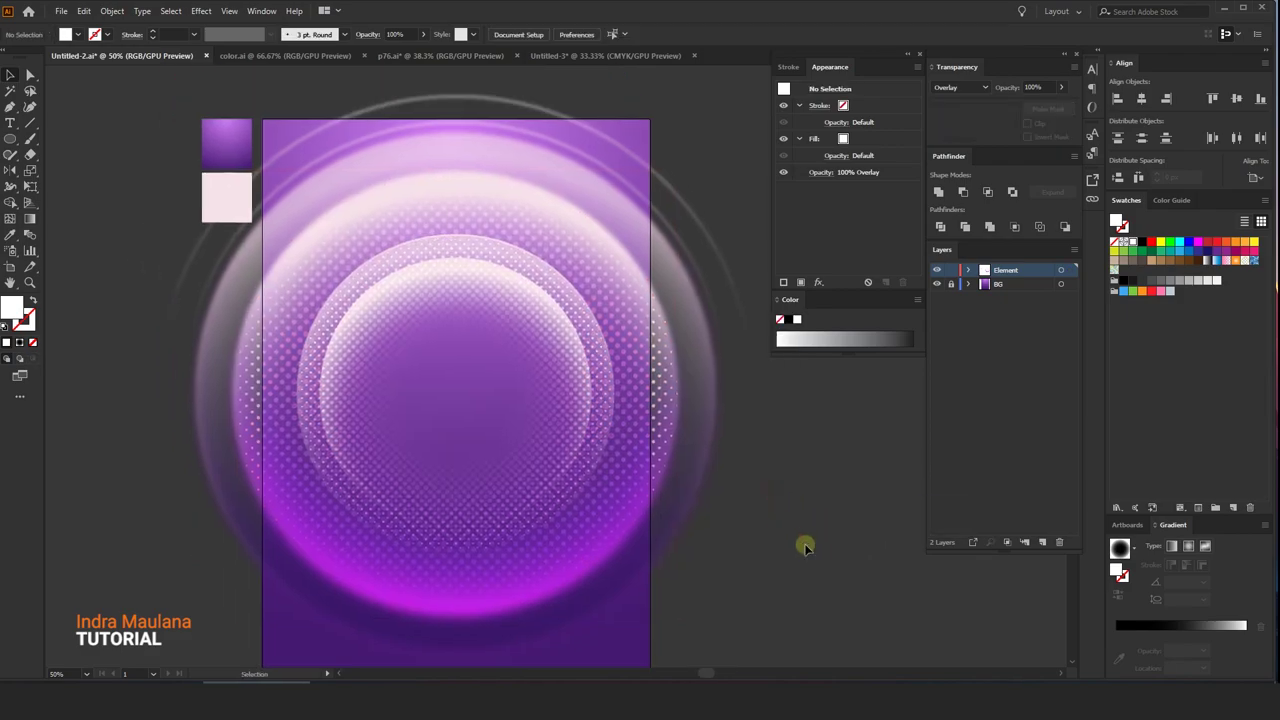
left_click(655, 405)
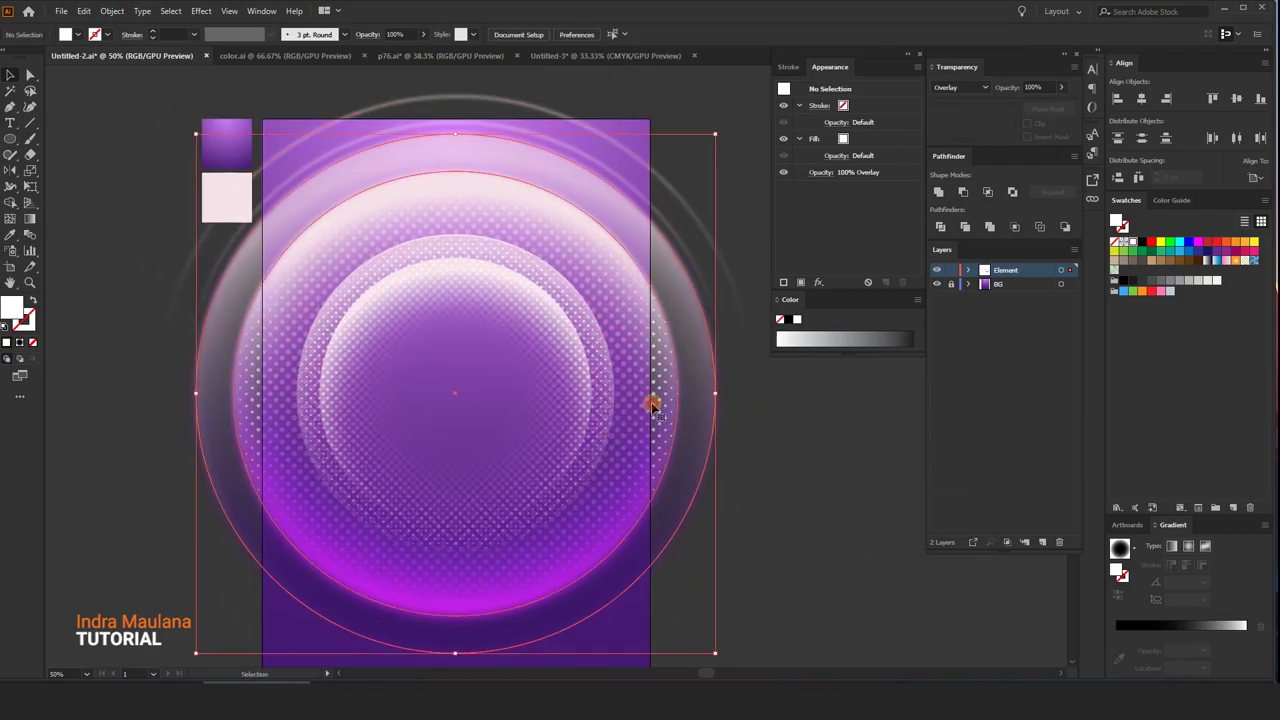
left_click(112, 11)
left_click(357, 105)
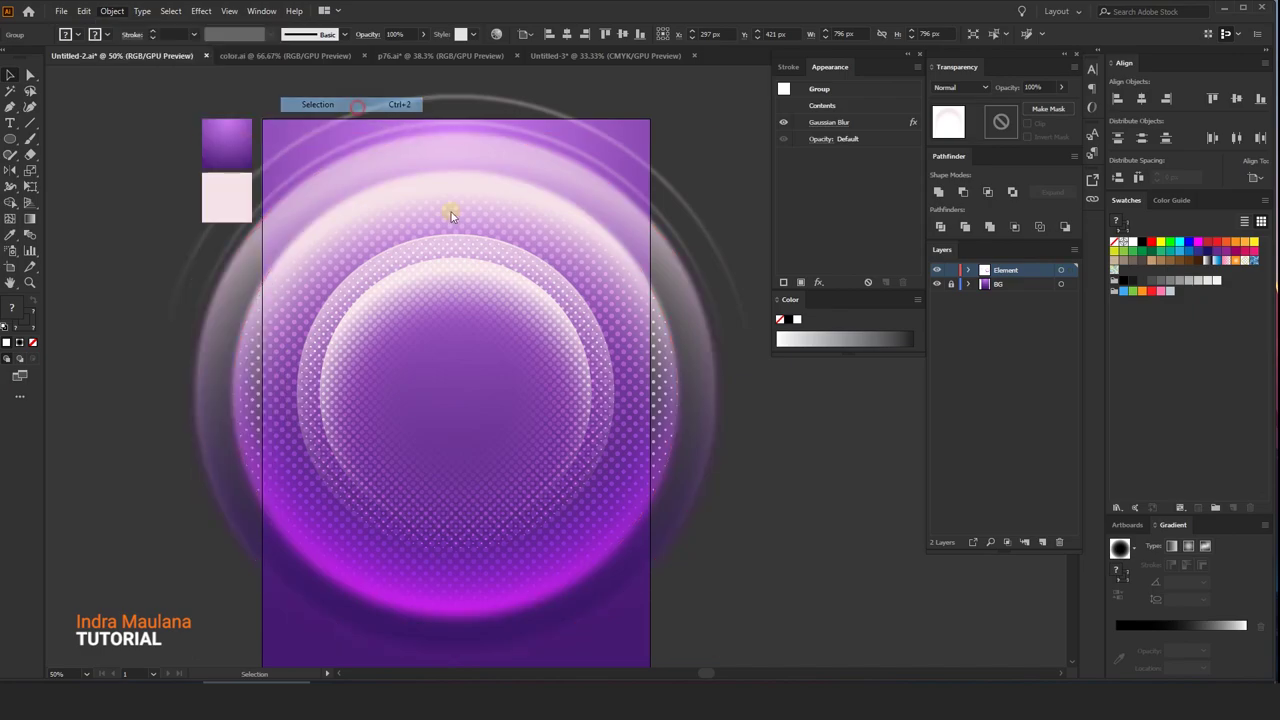
- Lower the halftone dots' opacity to 71%
left_click(457, 177)
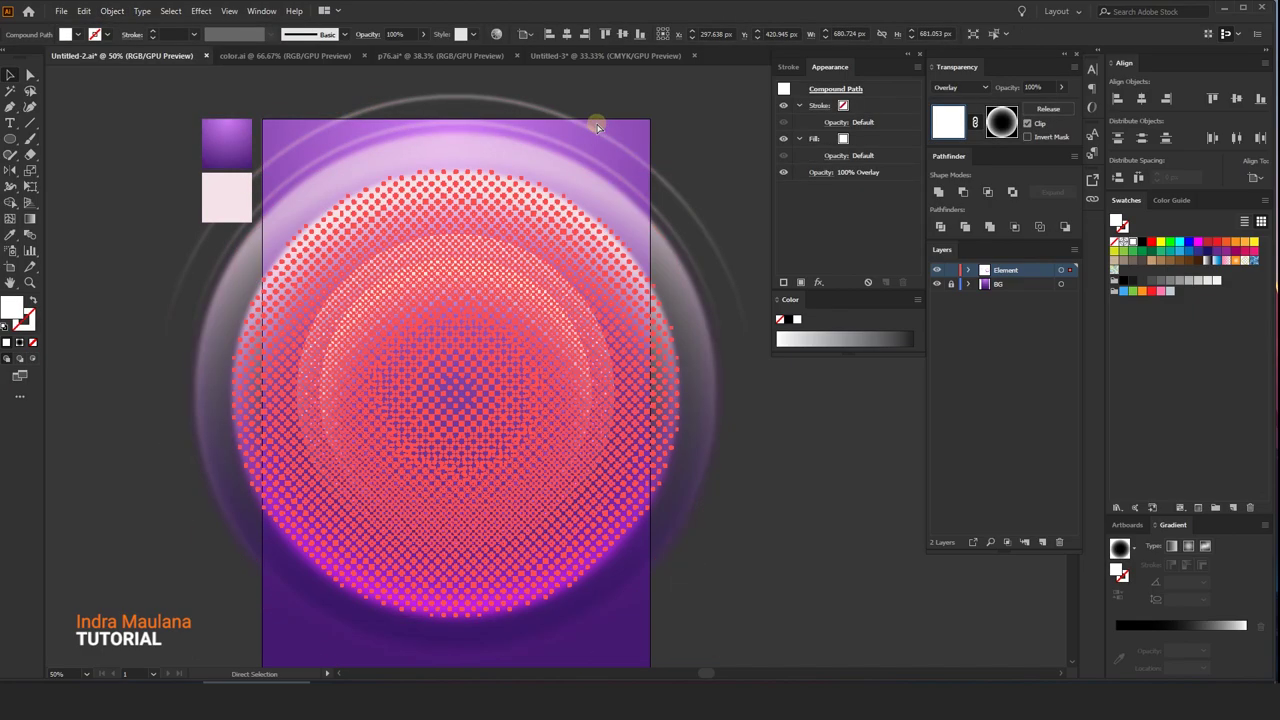
key("v")
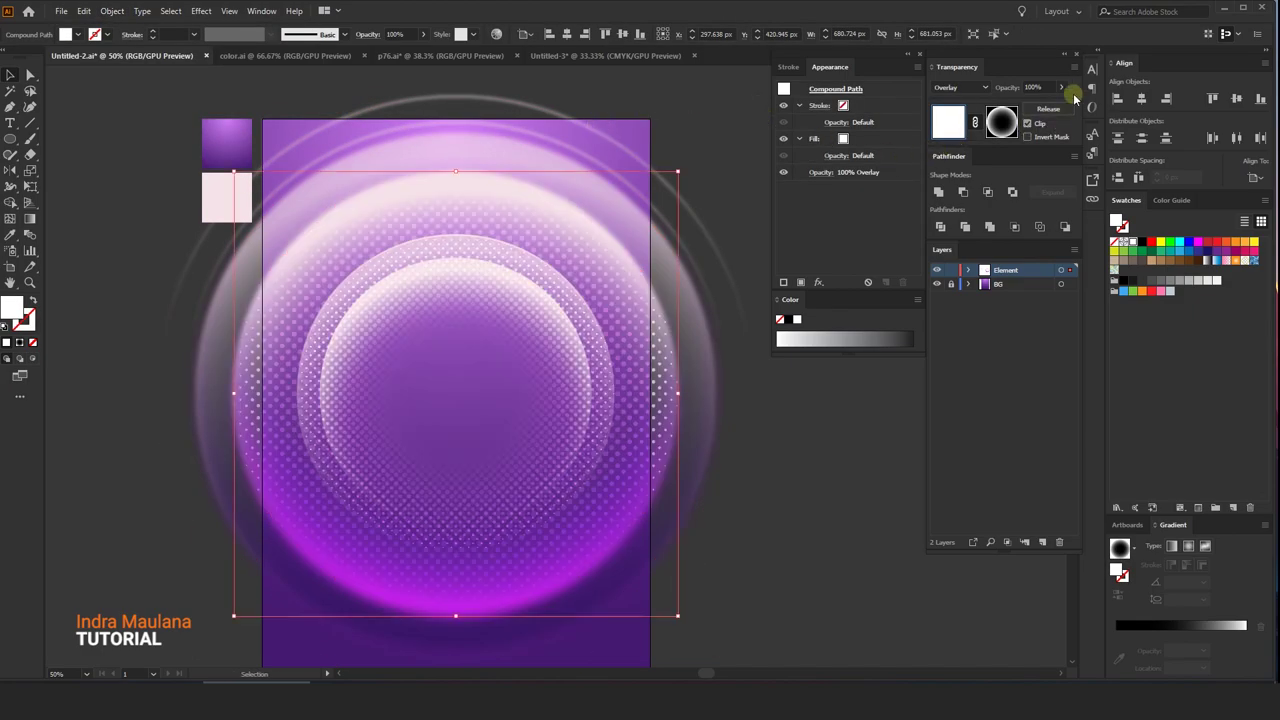
left_click_drag(1062, 90, 1053, 104)
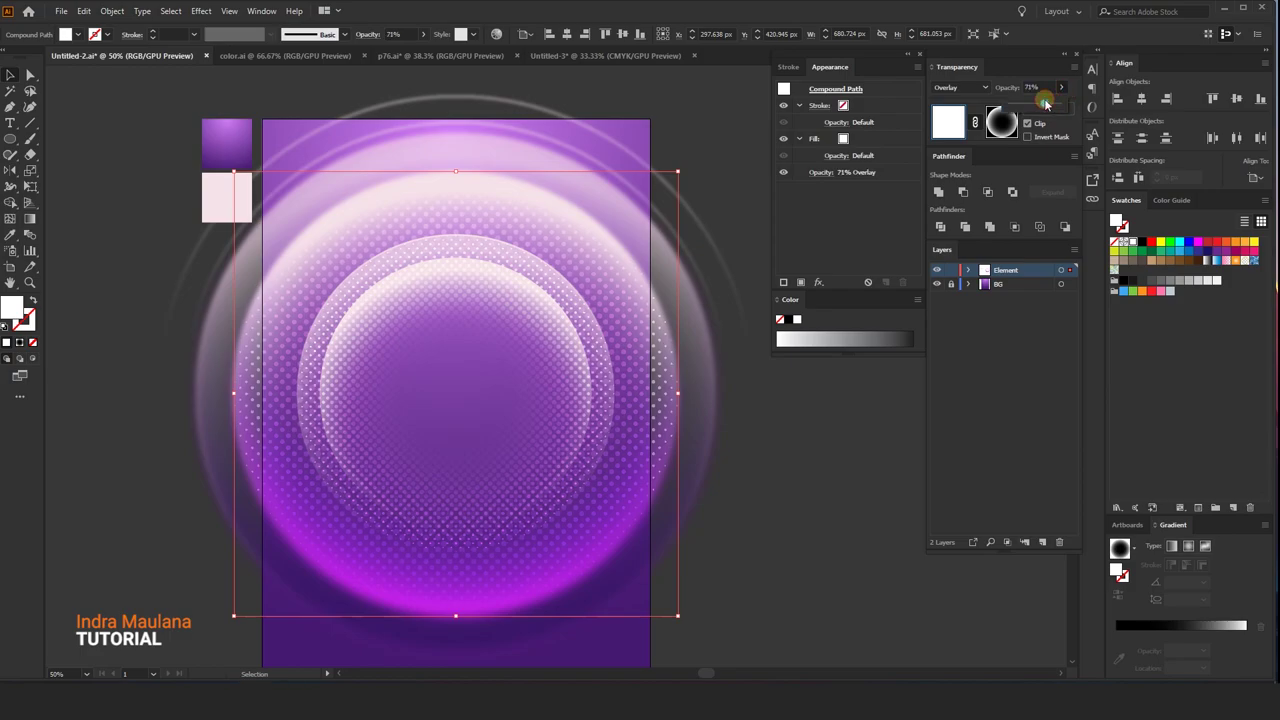
left_click(691, 100)
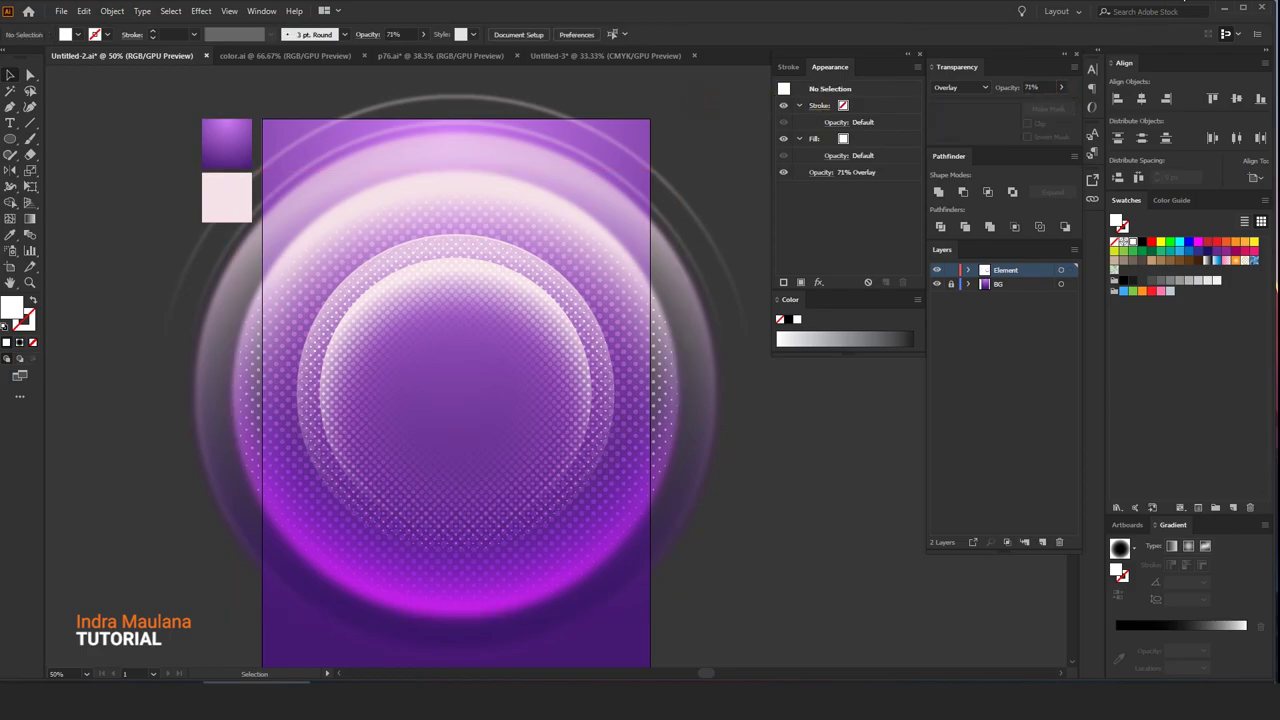
- Place the woman photo on the poster, enlarged to about 324.6 × 740.2 px over the circles
left_click(61, 11)
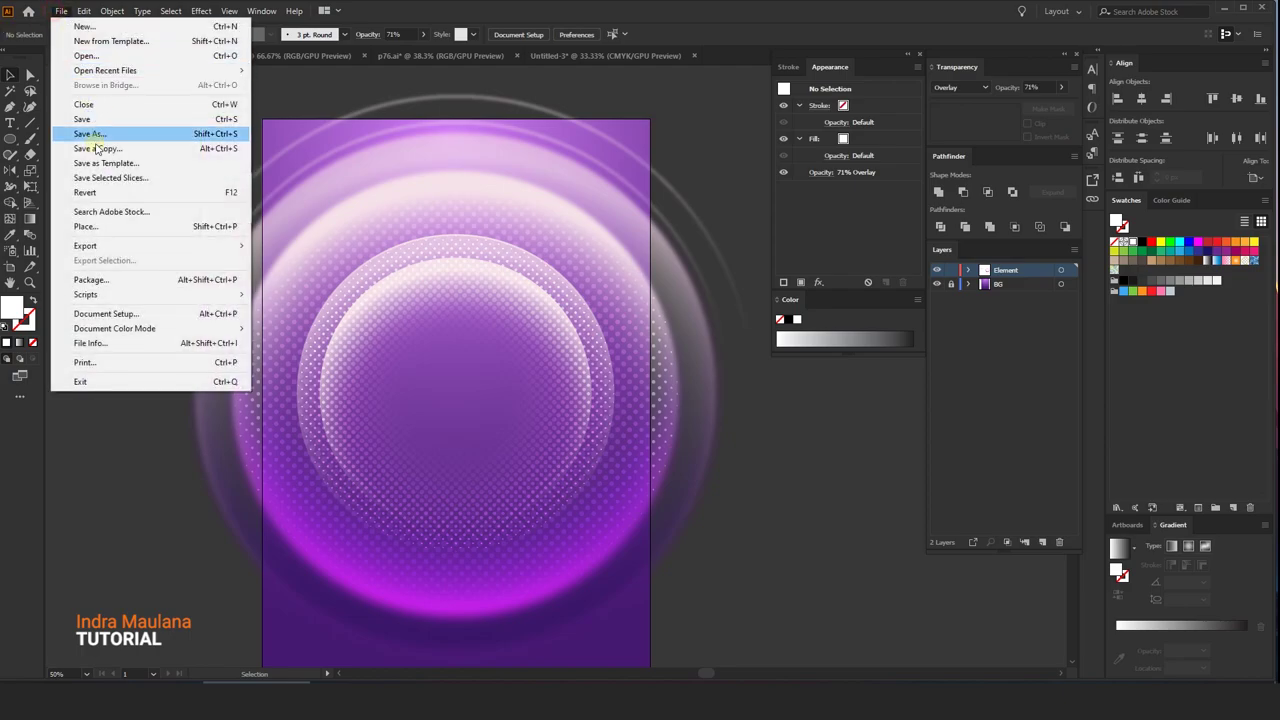
left_click(98, 227)
left_click_drag(330, 225, 749, 548)
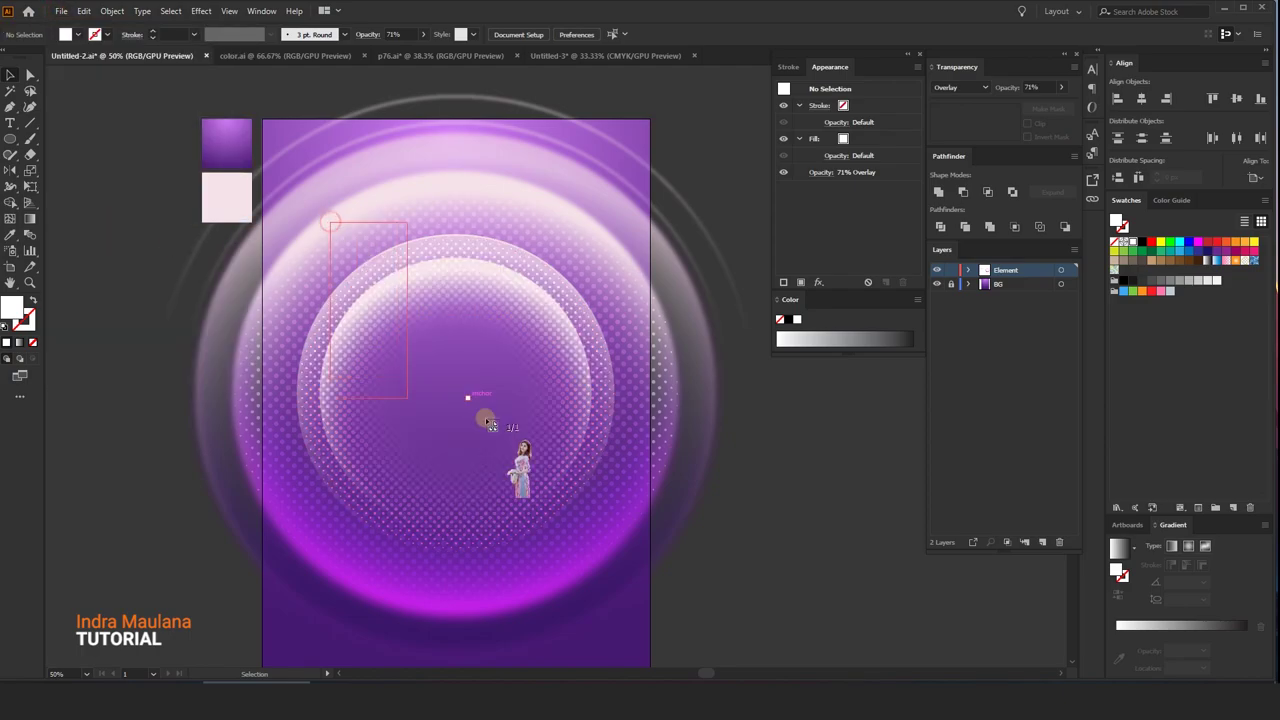
key("ctrl+minus")
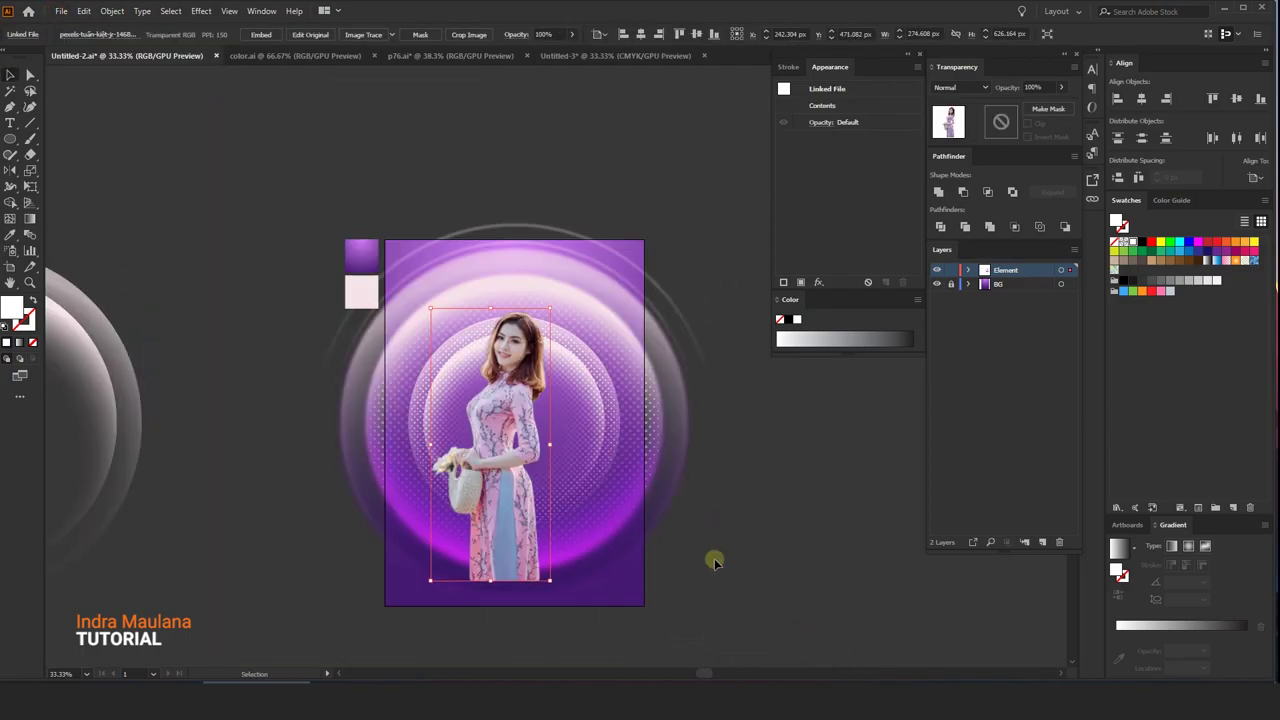
left_click_drag(488, 356, 509, 410)
mouse_move(548, 258)
left_mouse_down()
mouse_move(584, 284)
mouse_move(572, 258)
left_mouse_up()
left_click_drag(530, 388, 556, 372)
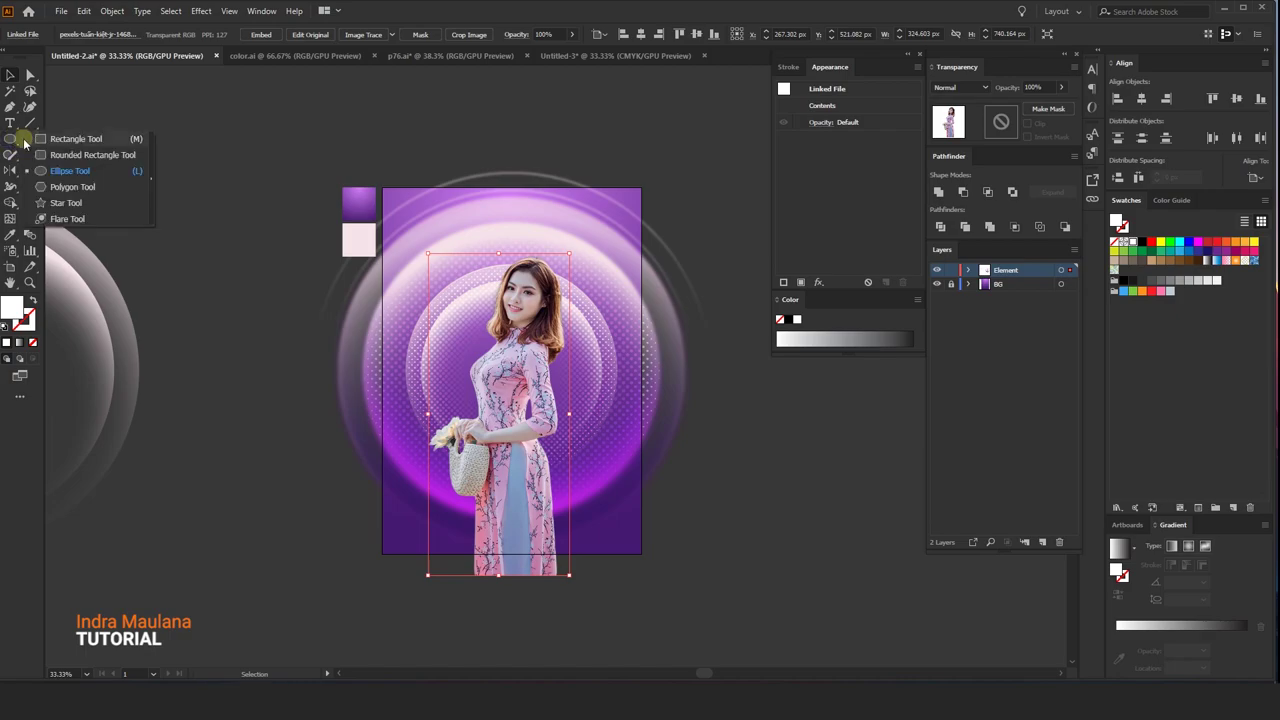
left_click_drag(13, 142, 40, 136)
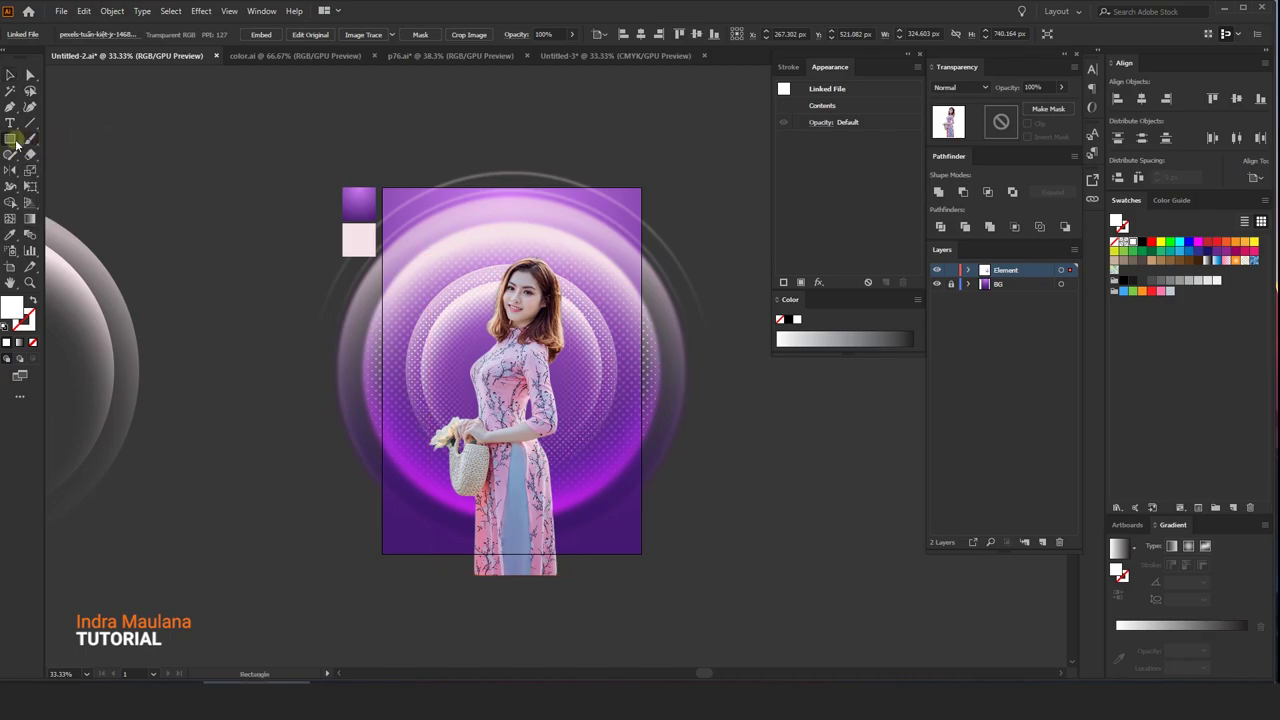
- Mask the photo with a vertical White, Black gradient rectangle, tuning the stops so it fades toward the bottom
left_click(1001, 121)
left_click_drag(422, 224, 609, 553)
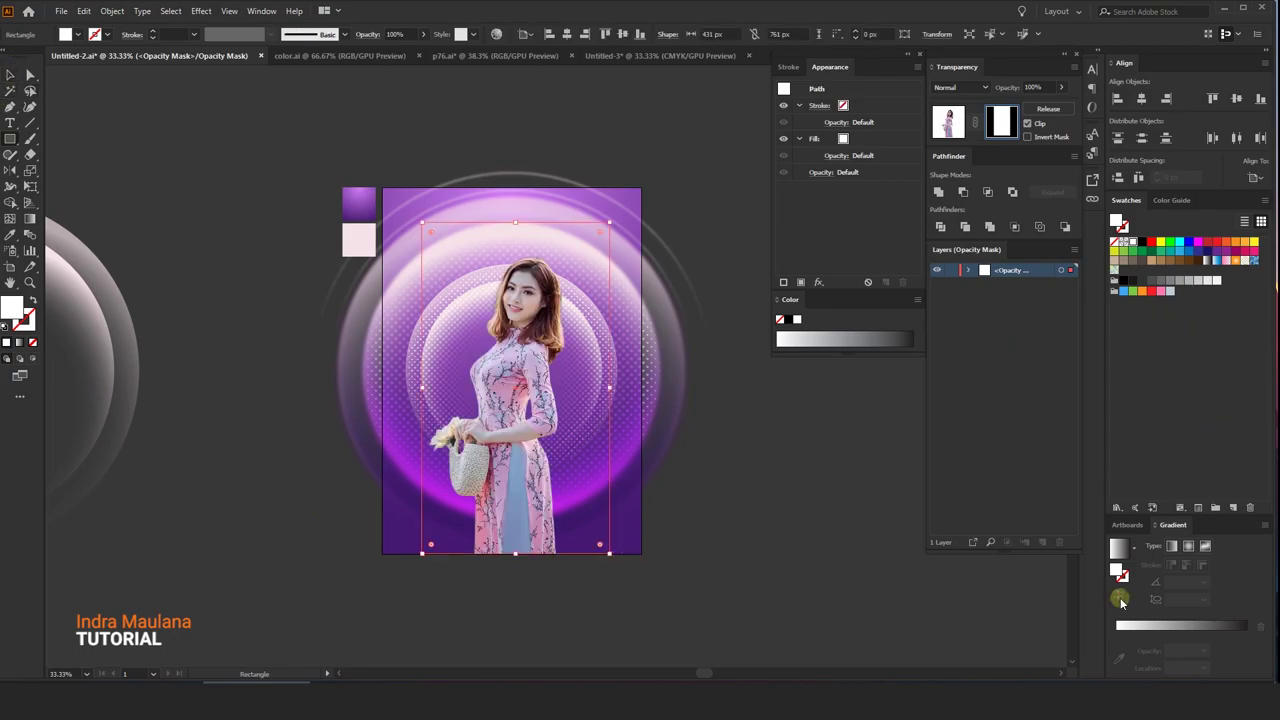
left_click(1134, 551)
left_click(1059, 577)
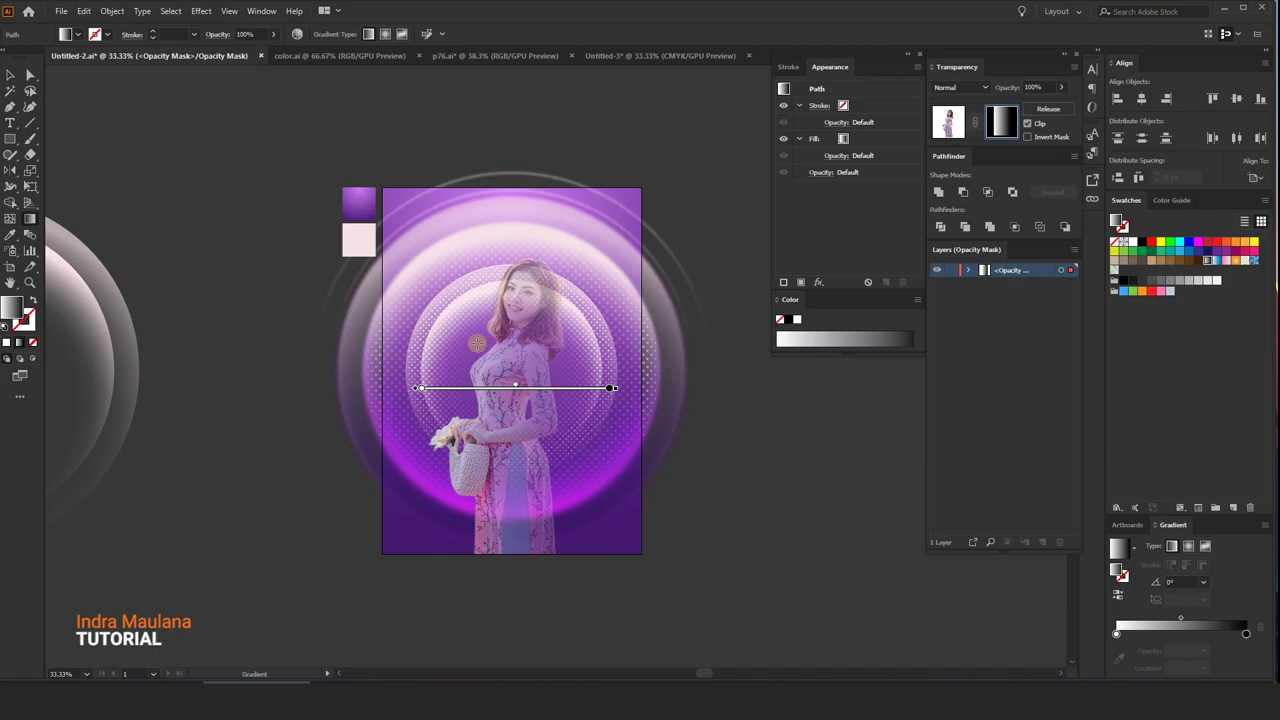
left_click_drag(514, 298, 517, 491)
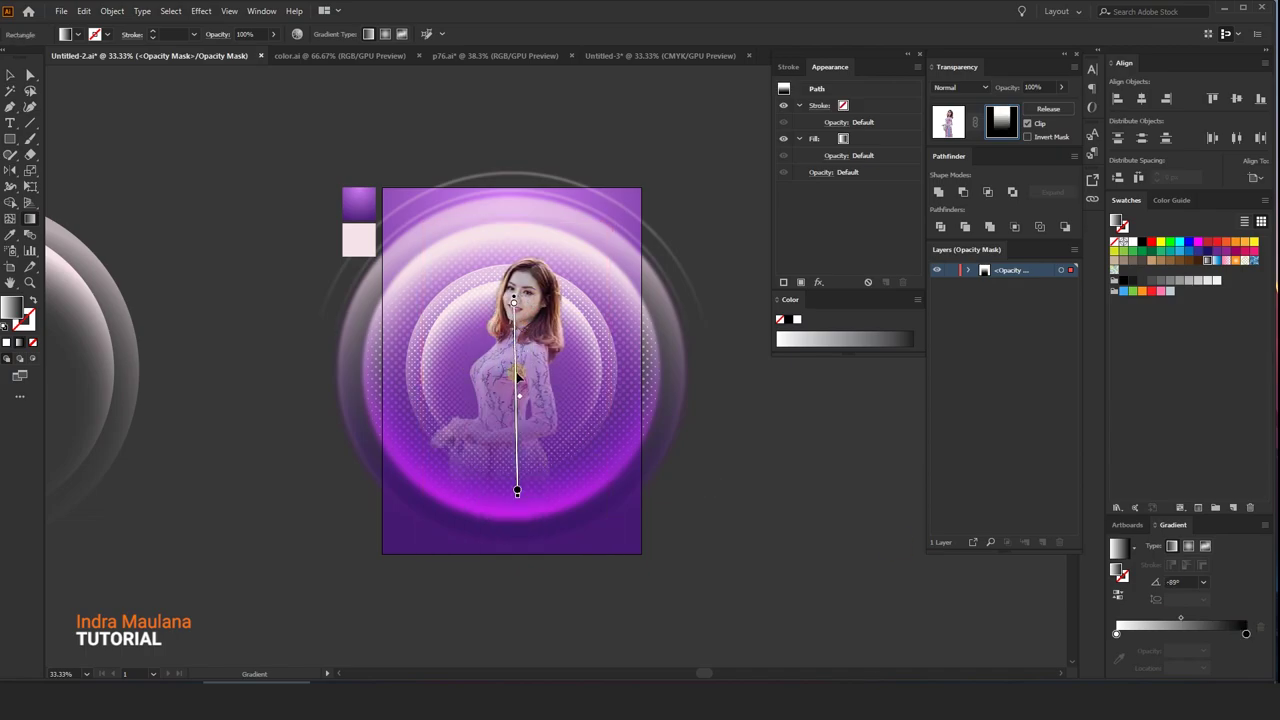
left_click_drag(515, 330, 516, 448)
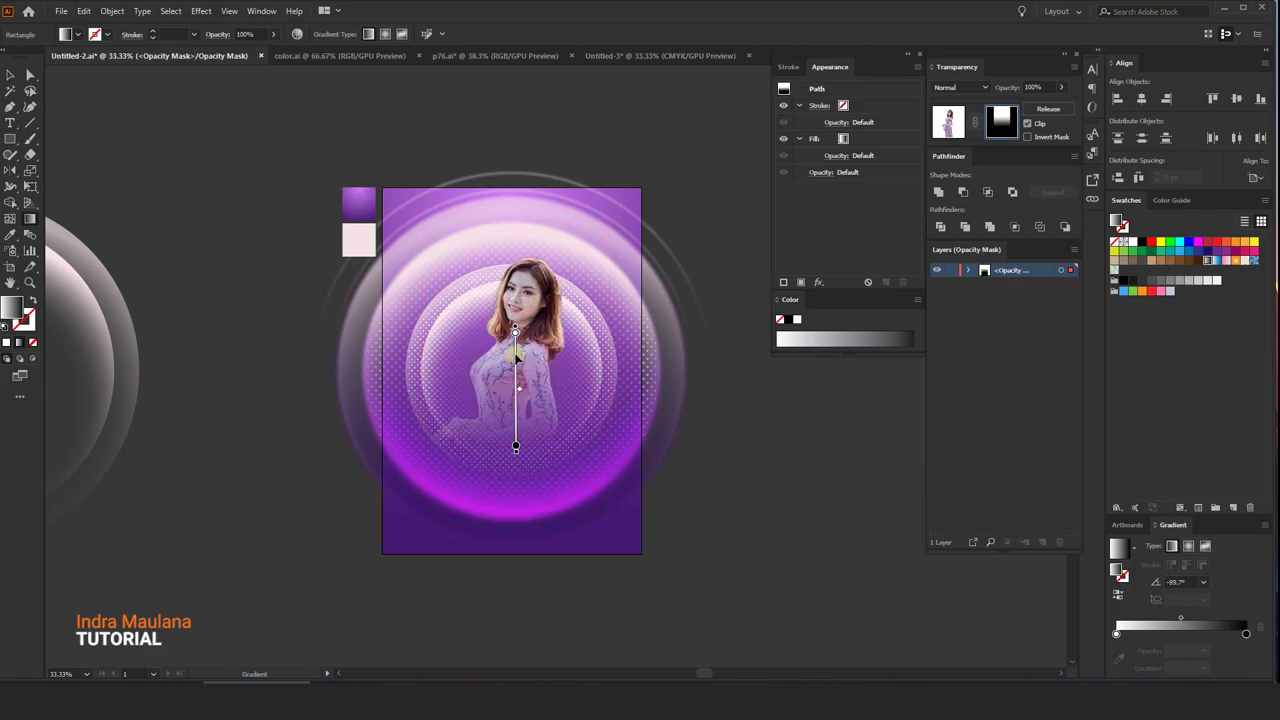
left_click_drag(515, 345, 516, 458)
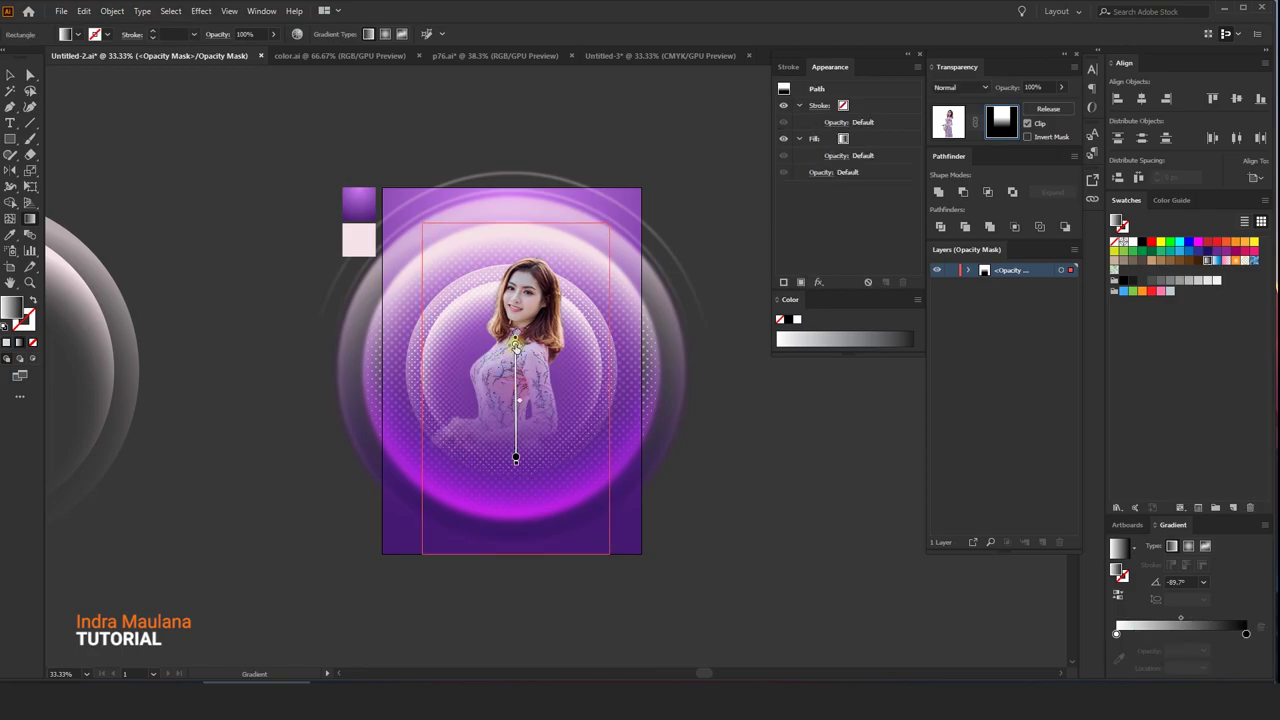
left_click_drag(515, 345, 515, 361)
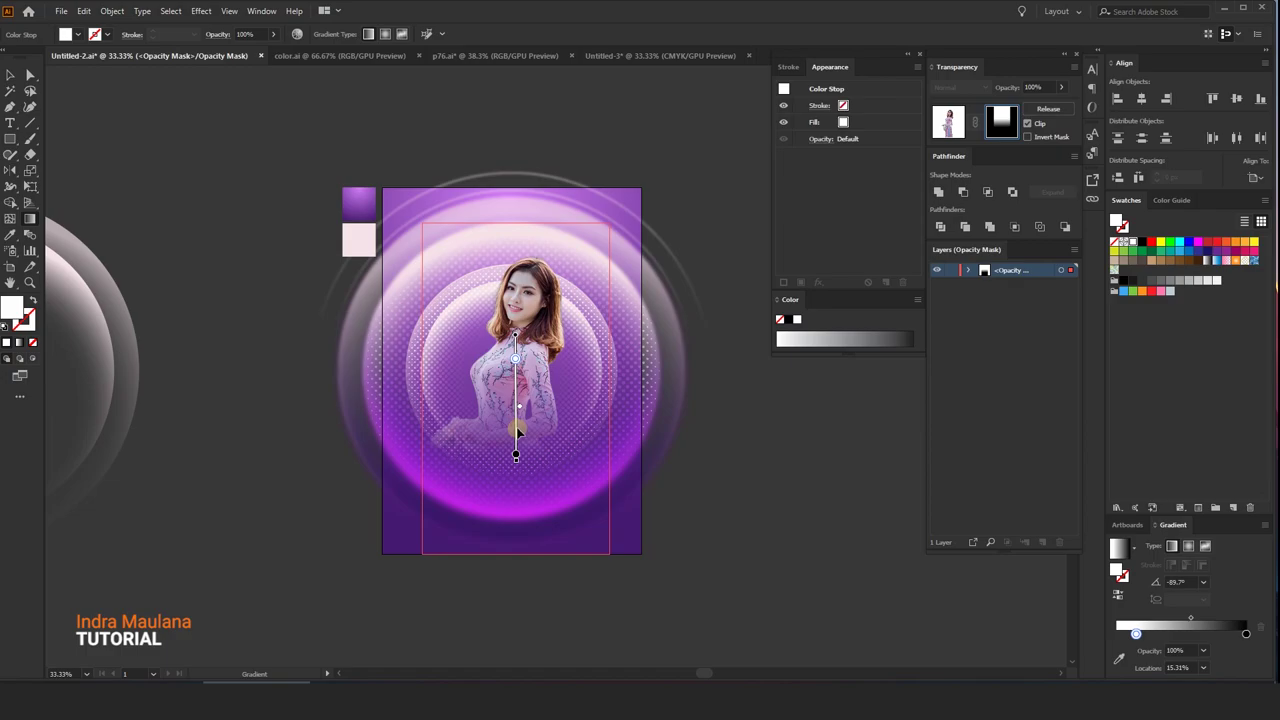
left_click_drag(516, 456, 516, 432)
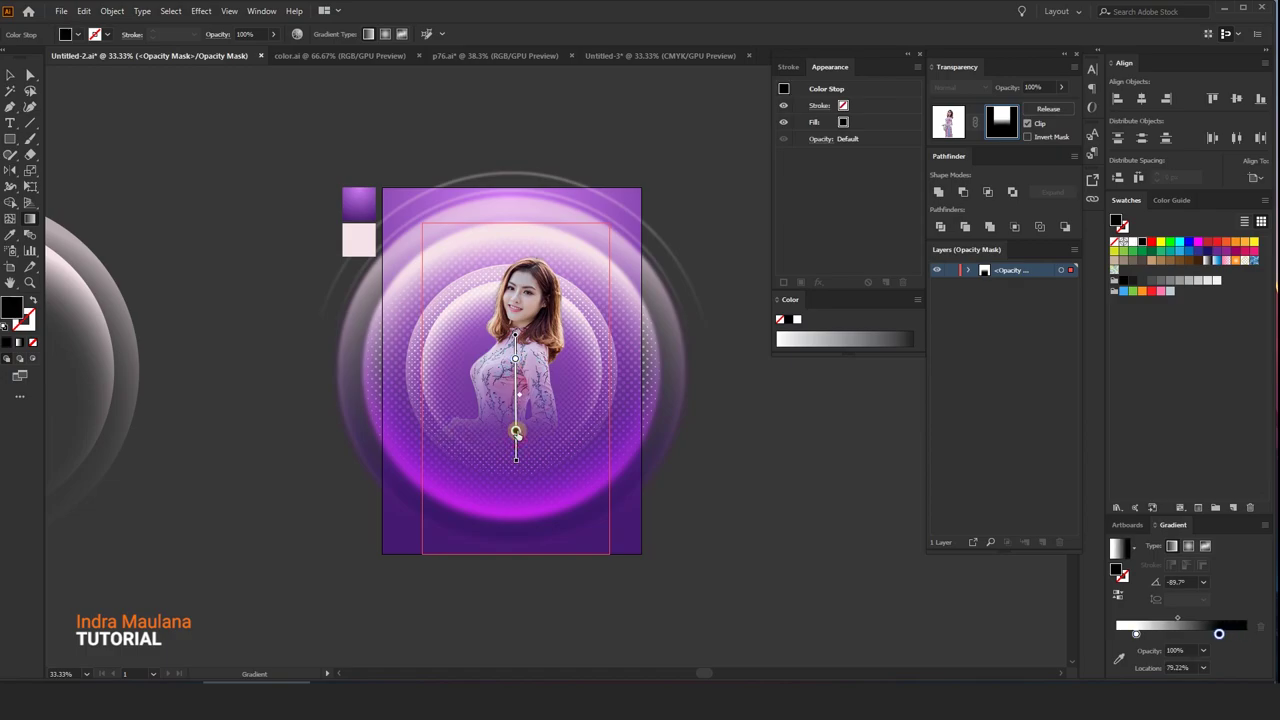
left_click(950, 134)
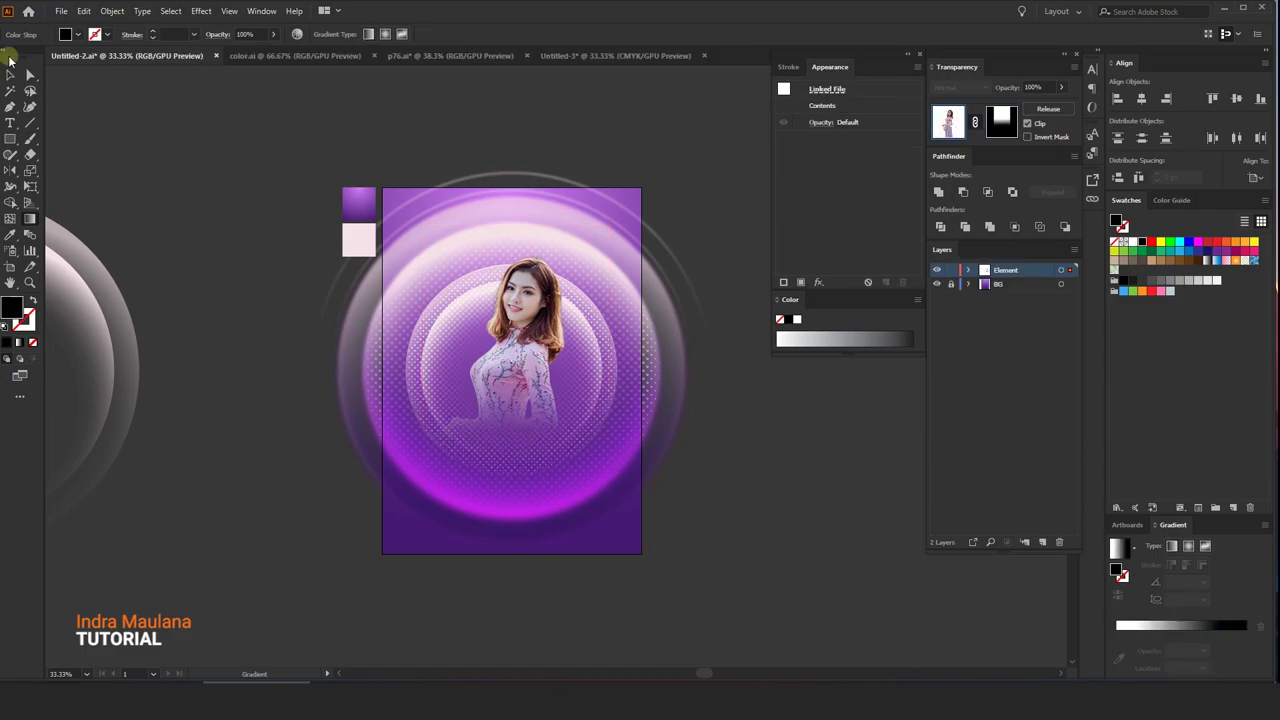
- Try enlarging the masked photo, then undo the resize
left_click(10, 75)
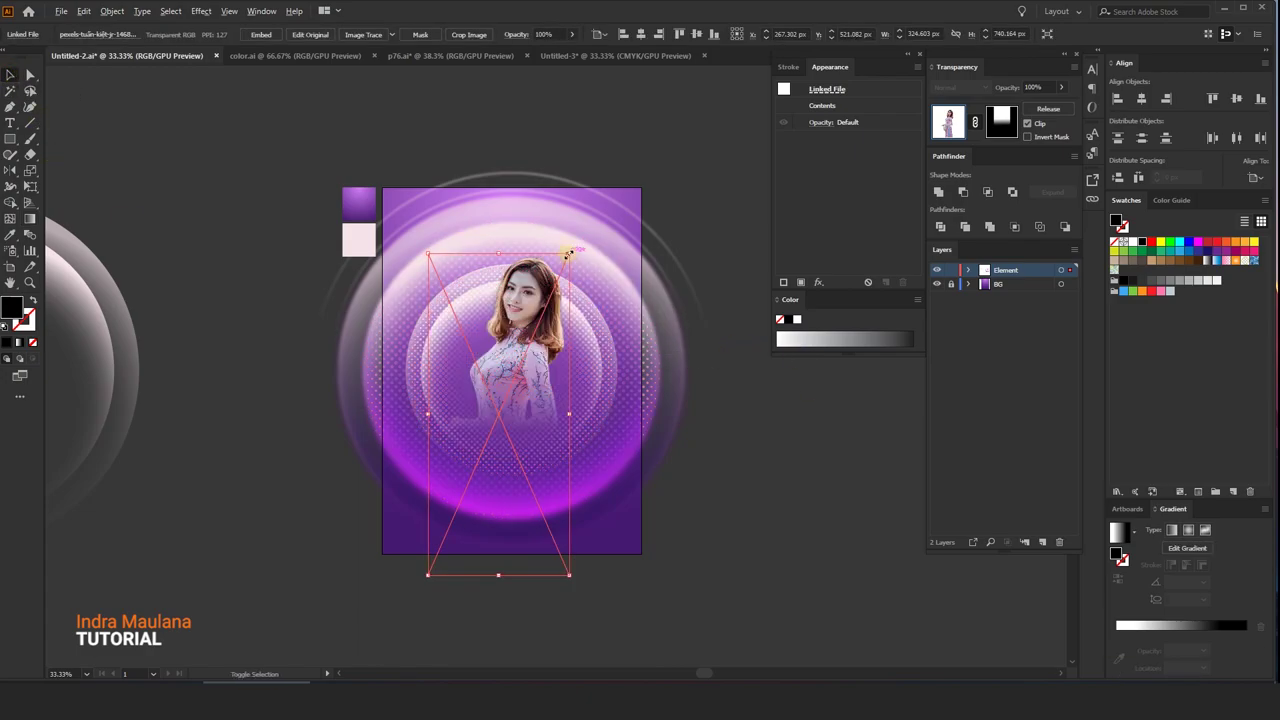
left_click_drag(569, 256, 572, 245)
left_click(707, 247)
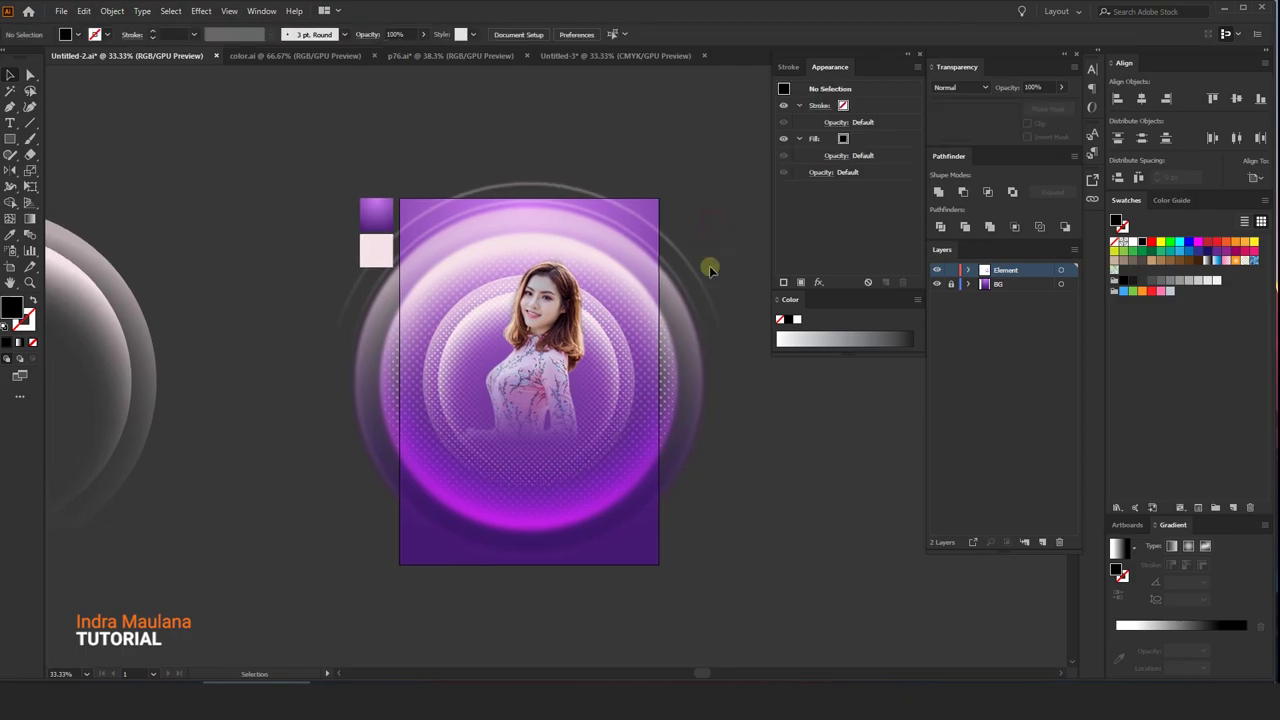
key("ctrl+z")
key("ctrl+z")
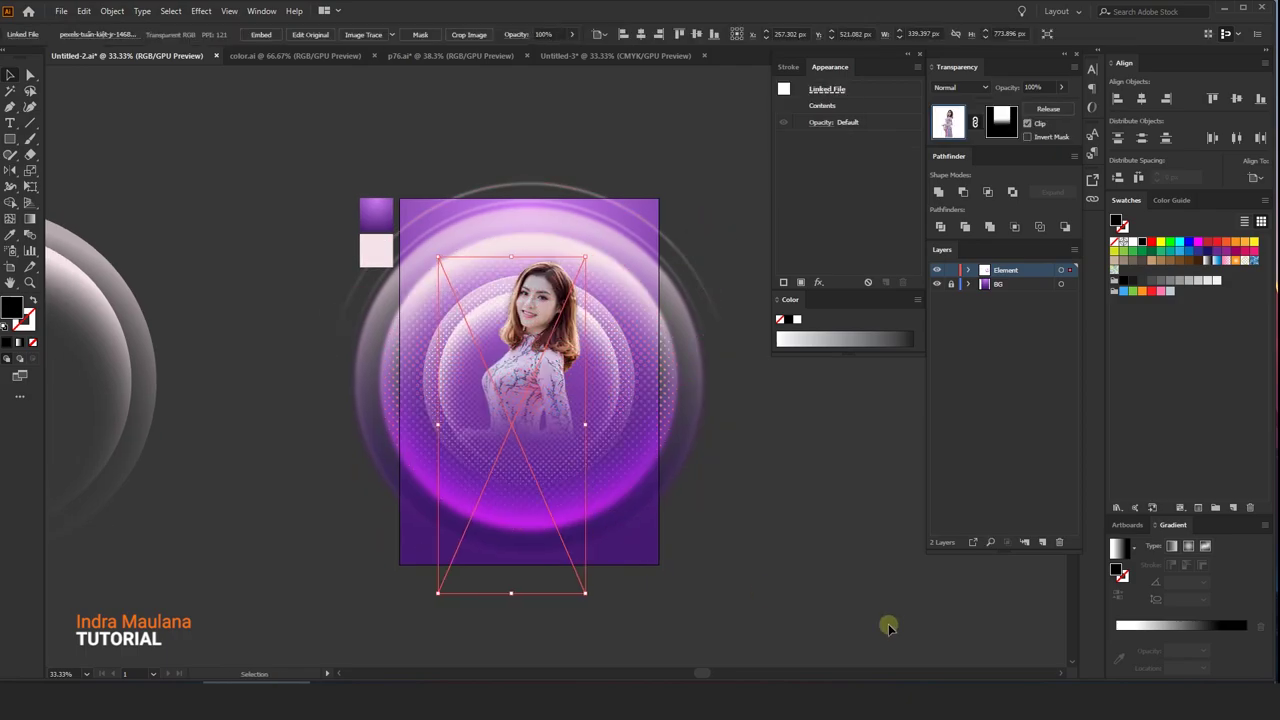
left_click(723, 203)
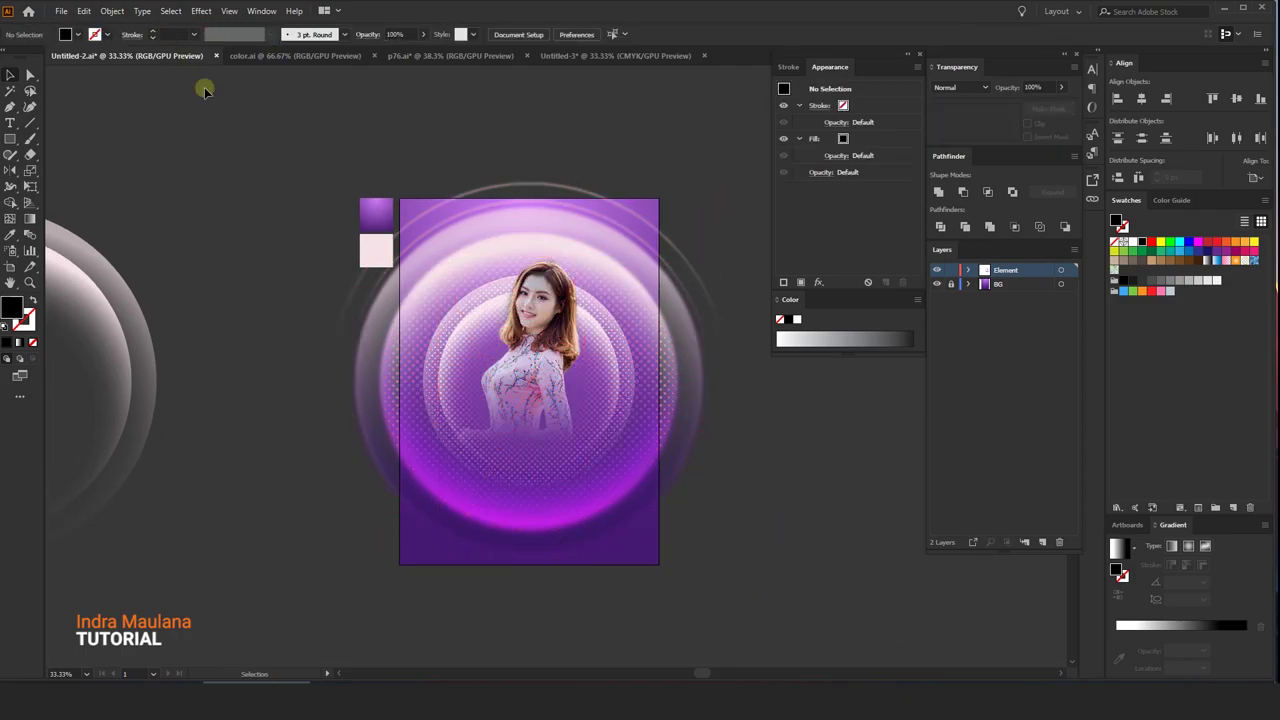
scroll(335, 232, "up", 1)
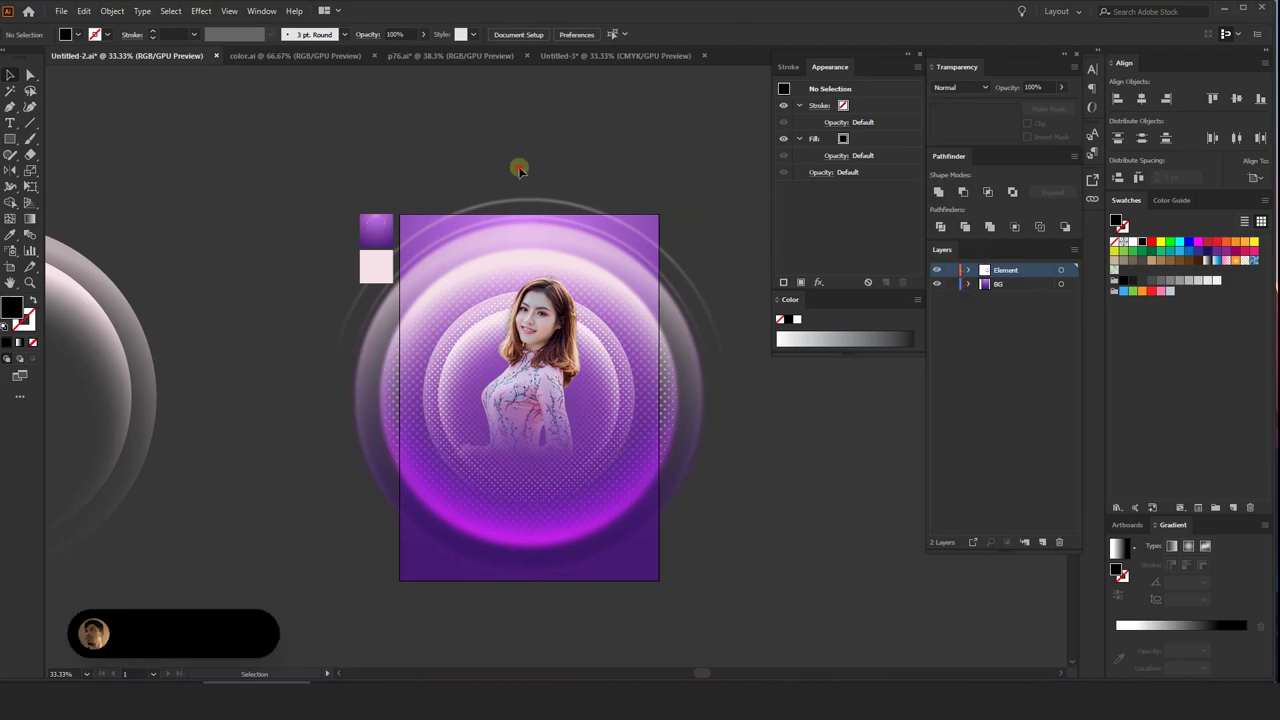
- Unlock all artwork and delete the stray white ring left of the artboard
left_click(112, 11)
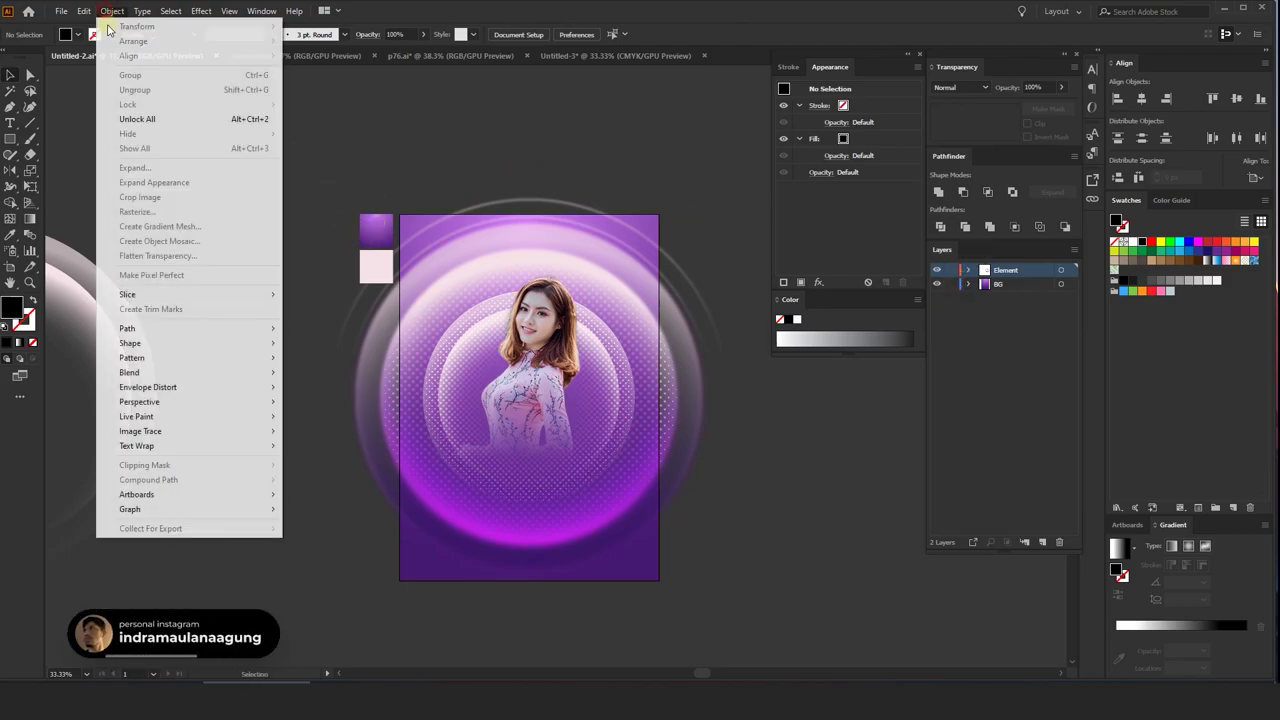
left_click(207, 121)
left_click(329, 194)
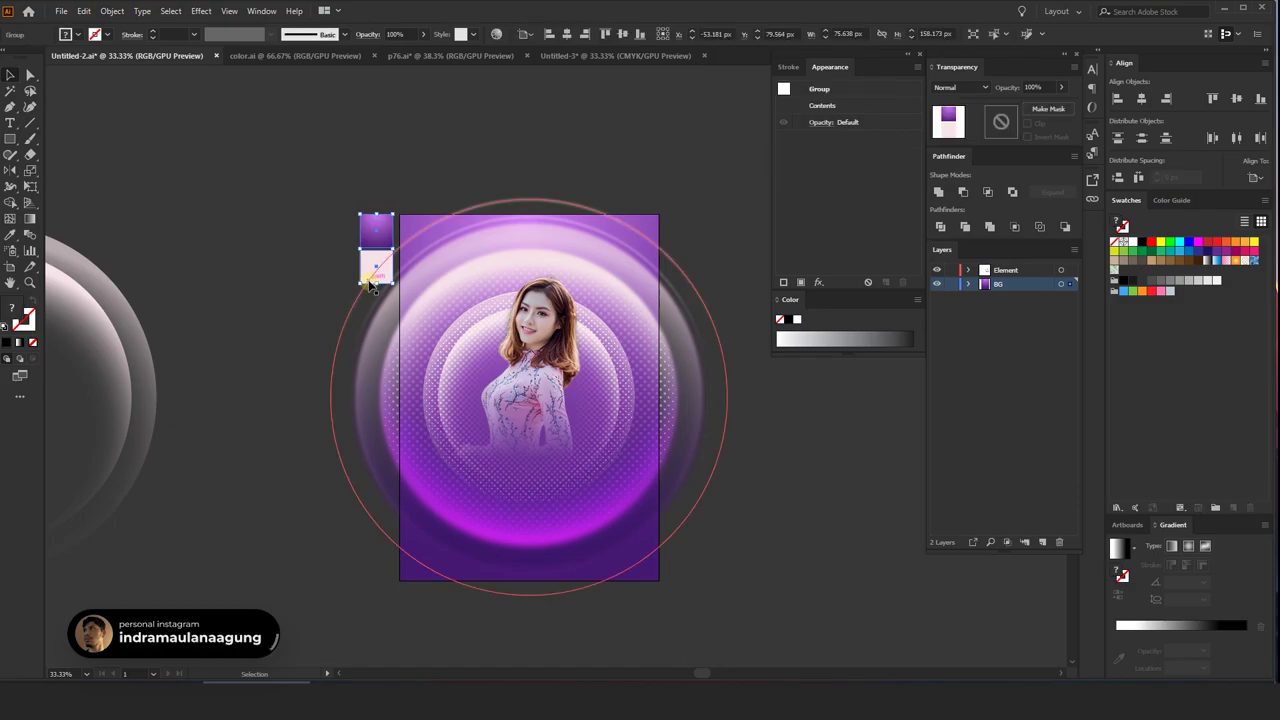
scroll(367, 326, "down", 3)
left_click_drag(185, 230, 400, 443)
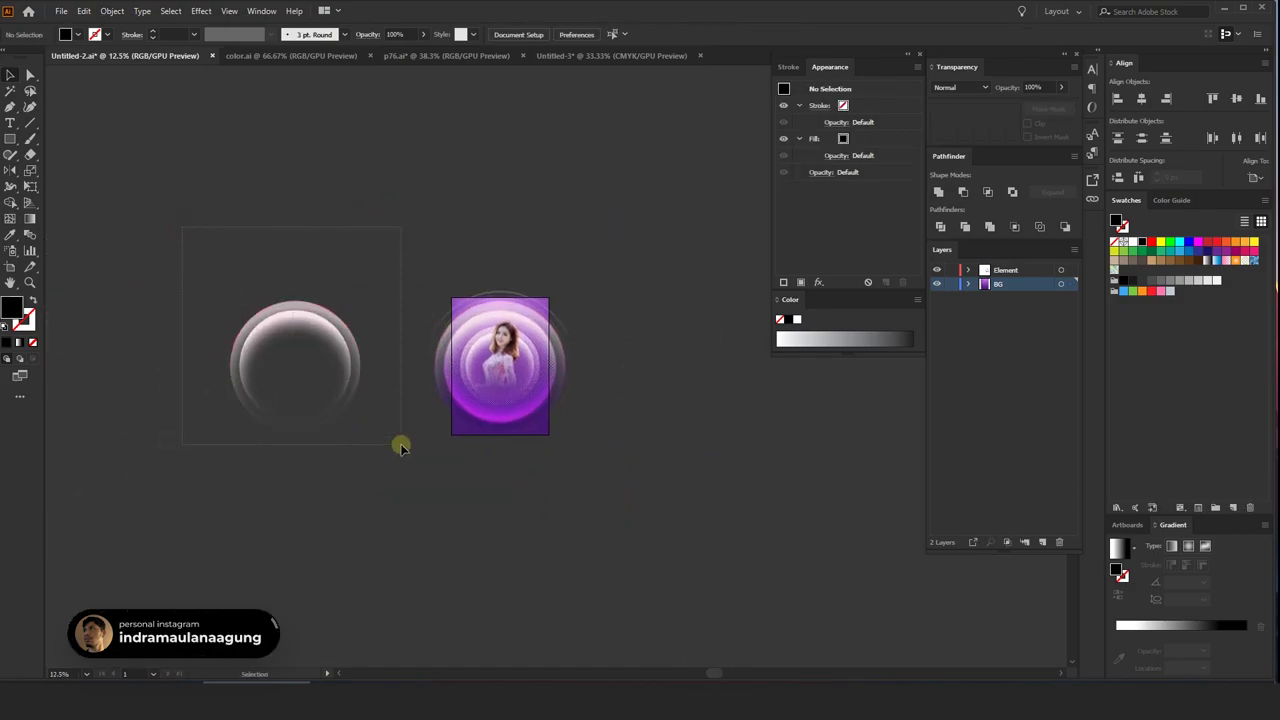
key("Delete")
scroll(400, 447, "up", 3)
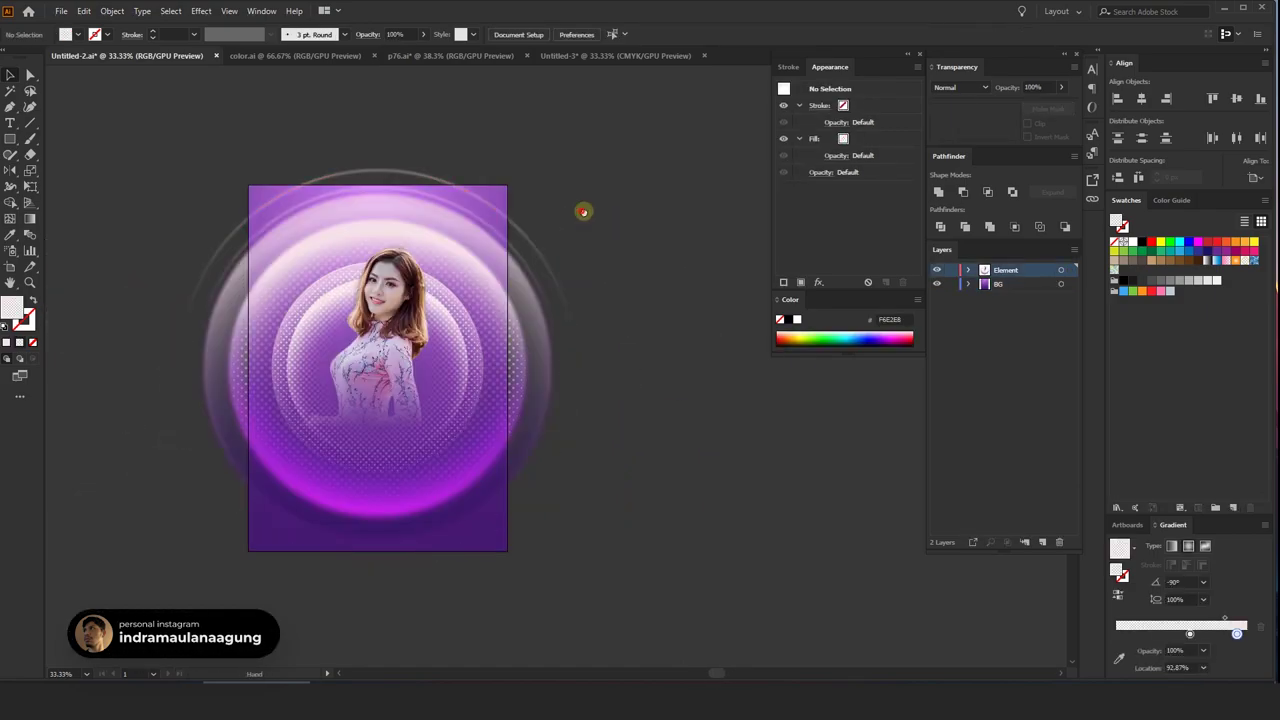
- Draw a white-filled rectangle covering the whole artboard
left_click(10, 139)
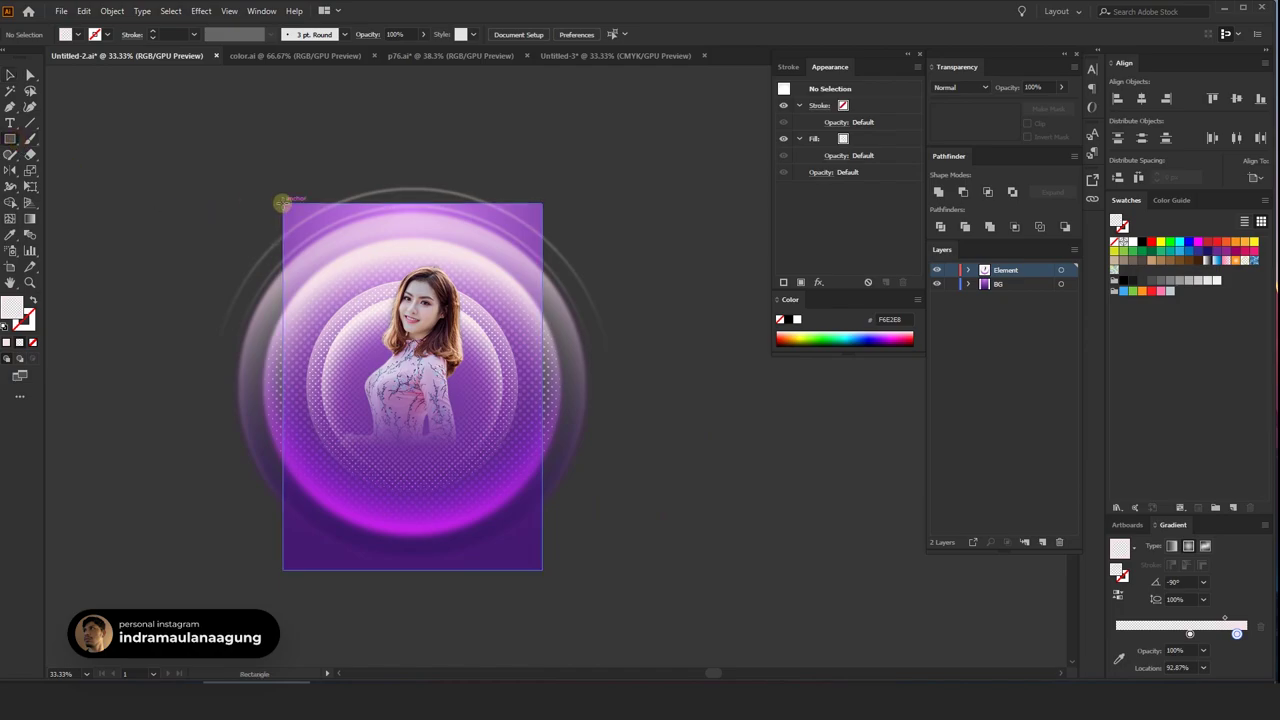
mouse_move(283, 204)
left_mouse_down()
mouse_move(524, 523)
mouse_move(543, 569)
left_mouse_up()
left_click(10, 76)
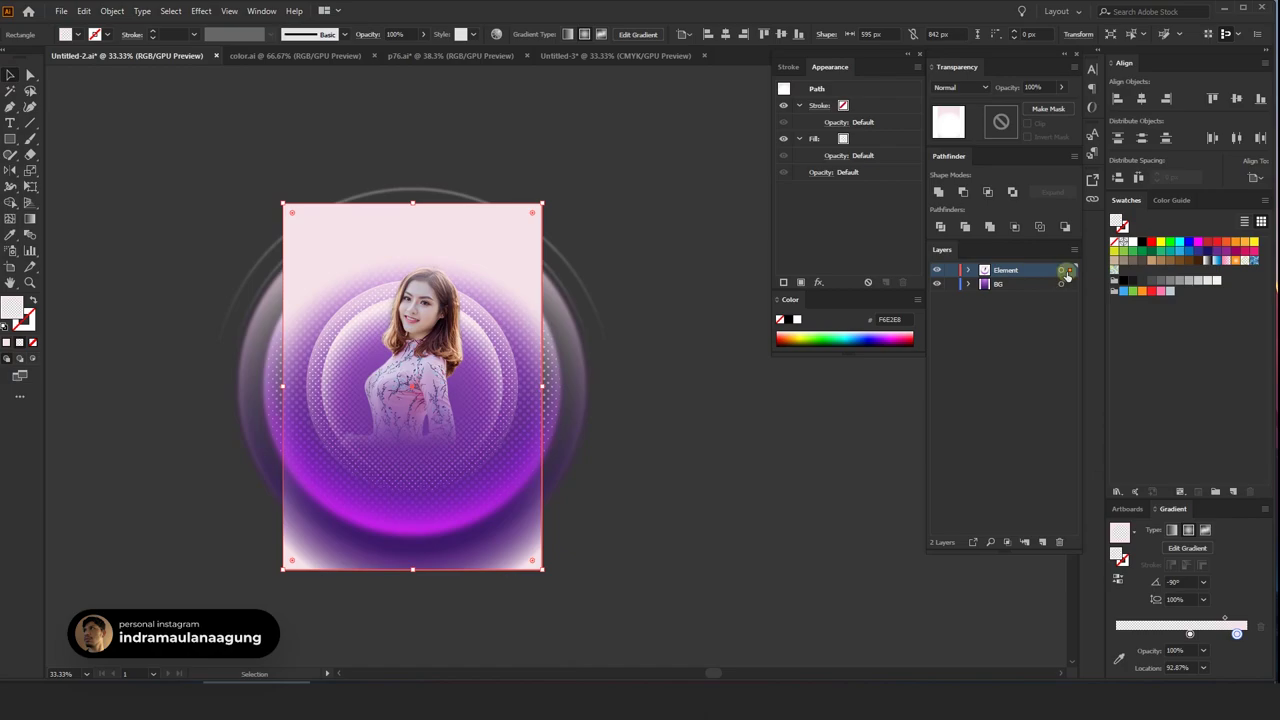
left_click(1066, 270)
left_click(674, 203)
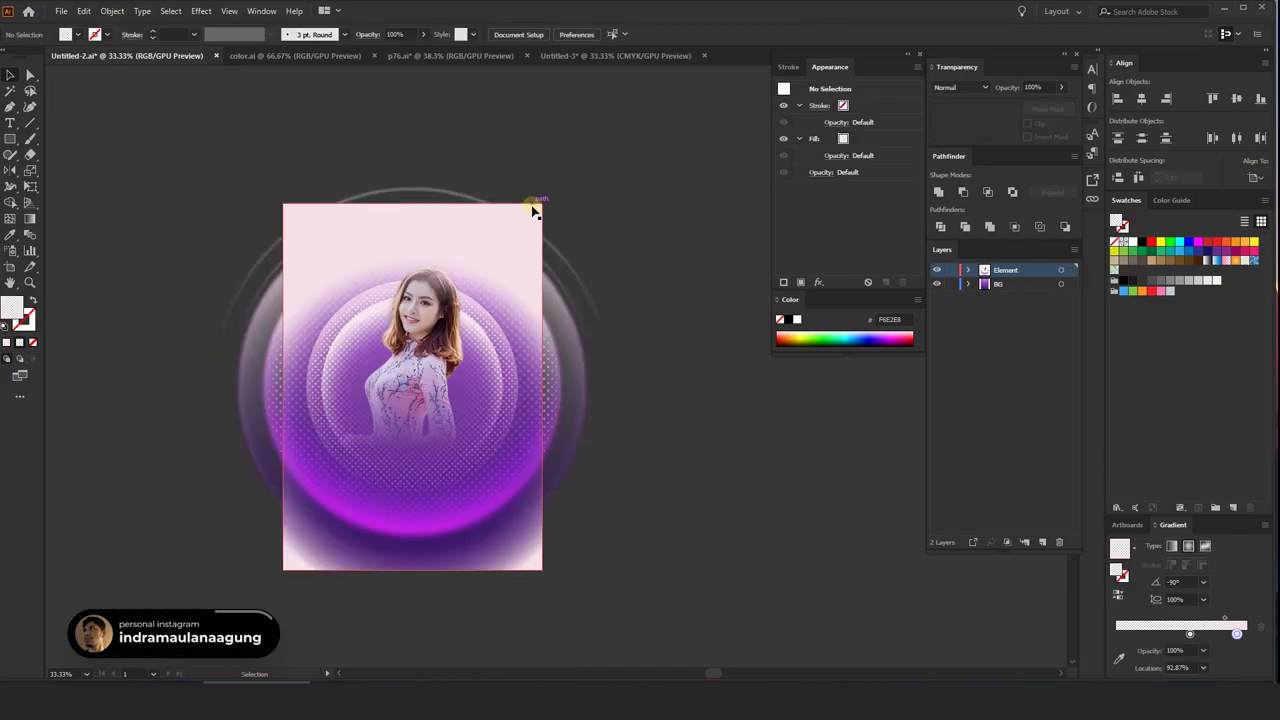
left_click(535, 212)
right_click(521, 299)
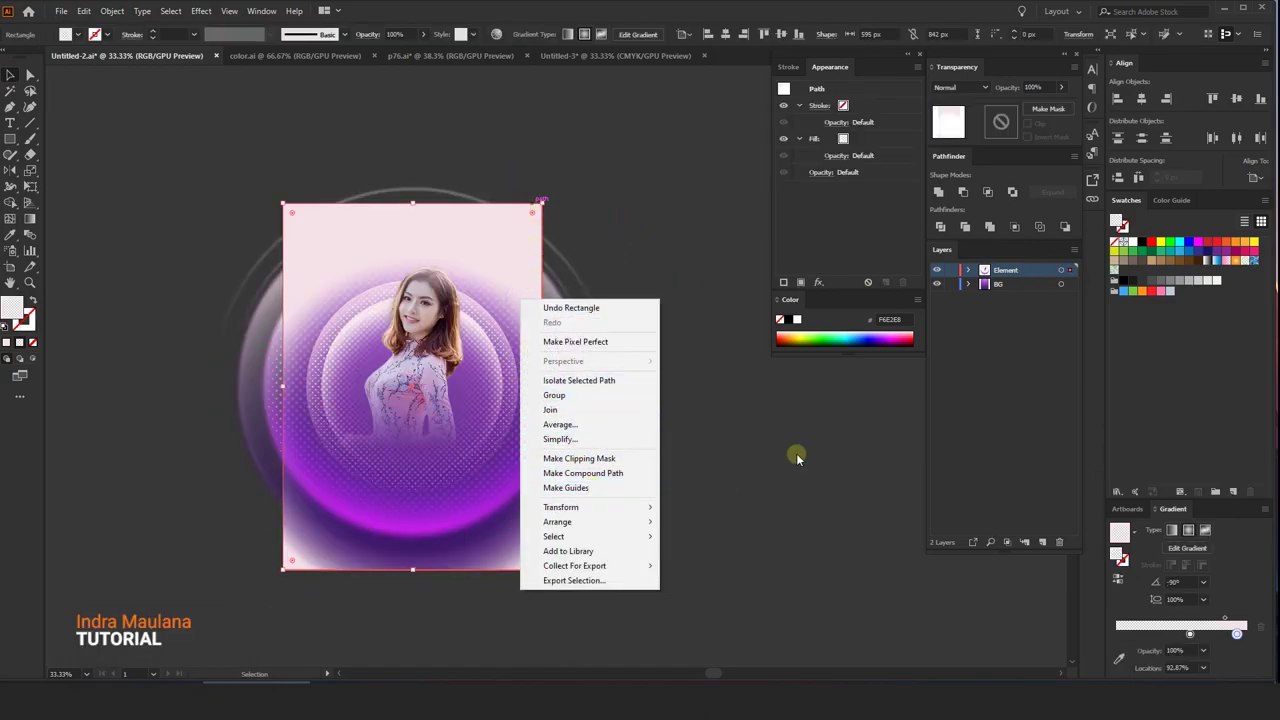
left_click(1125, 248)
left_click(686, 158)
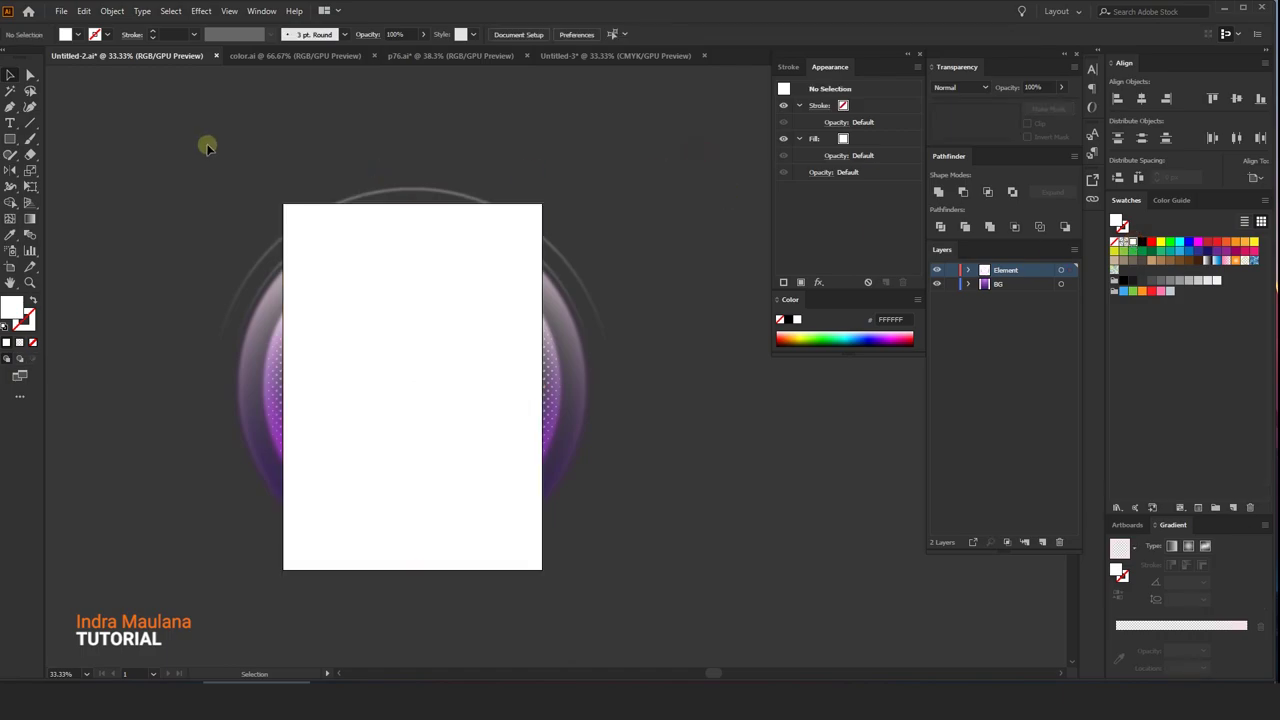
- Select all the poster artwork and make a clipping mask from the rectangle
left_click_drag(627, 602, 545, 465)
right_click(467, 270)
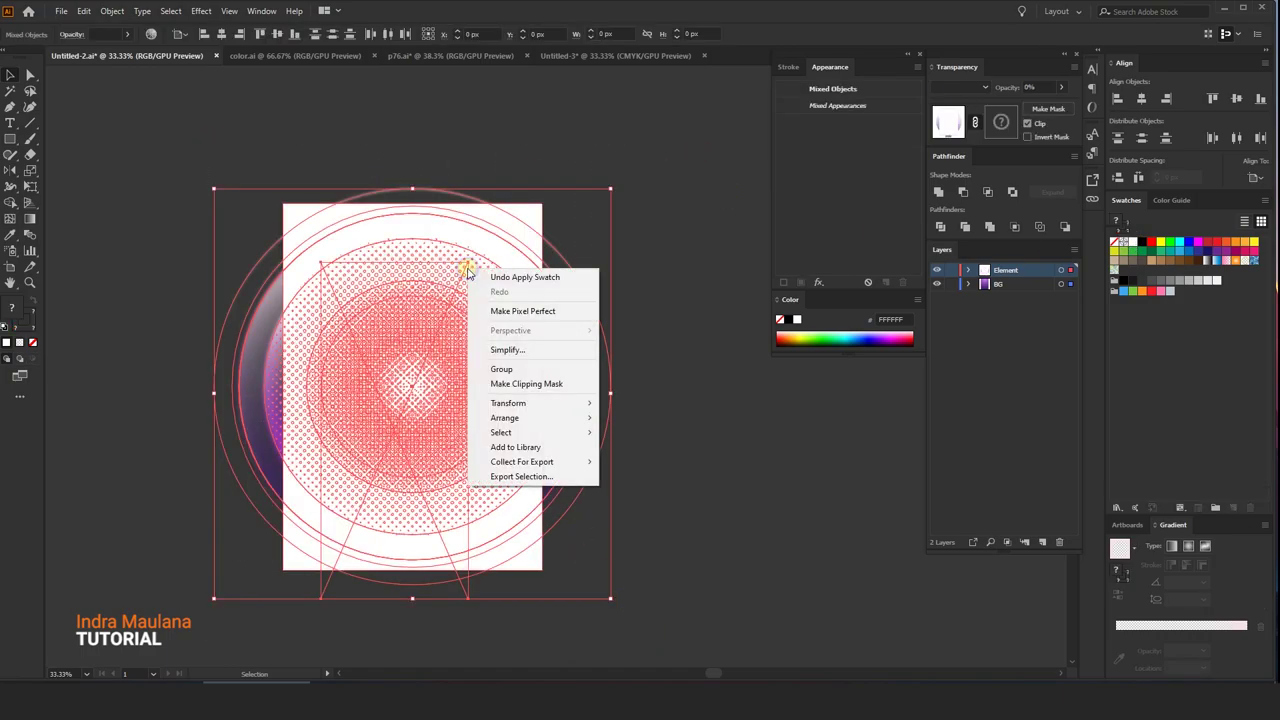
left_click(527, 384)
left_click(636, 217)
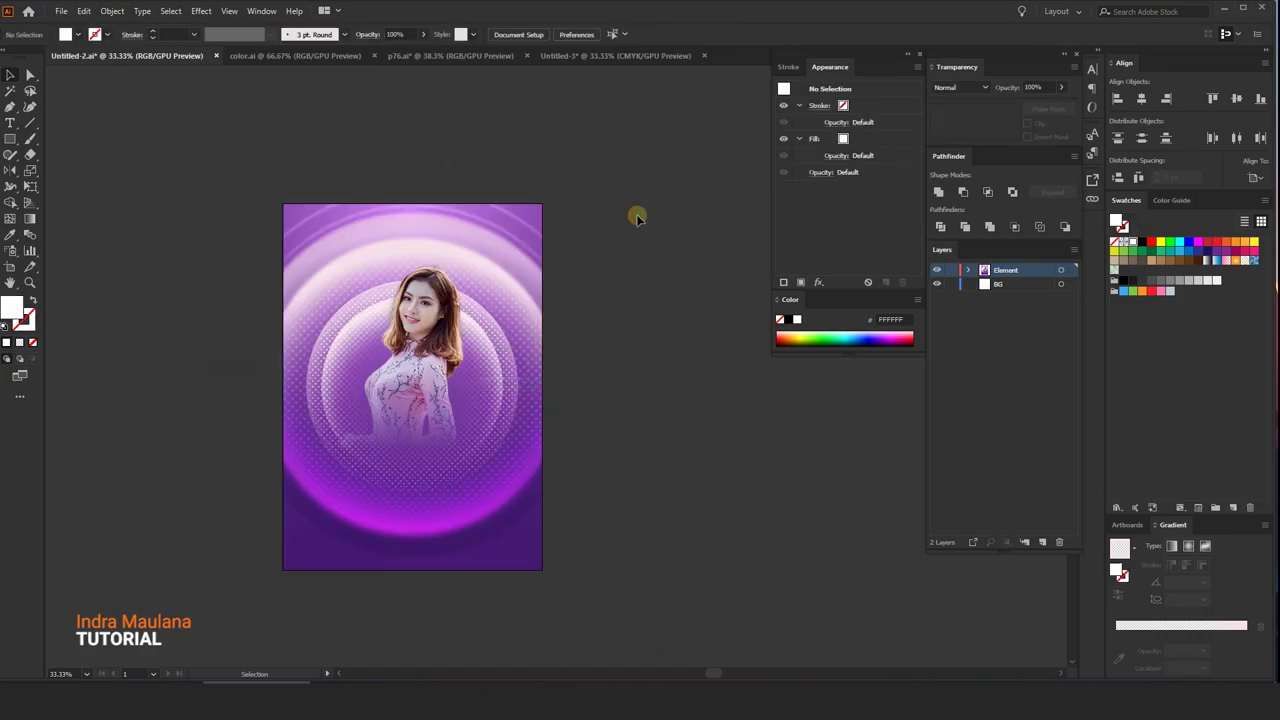
- Add a new layer named Text above the Element layer
left_click(1043, 542)
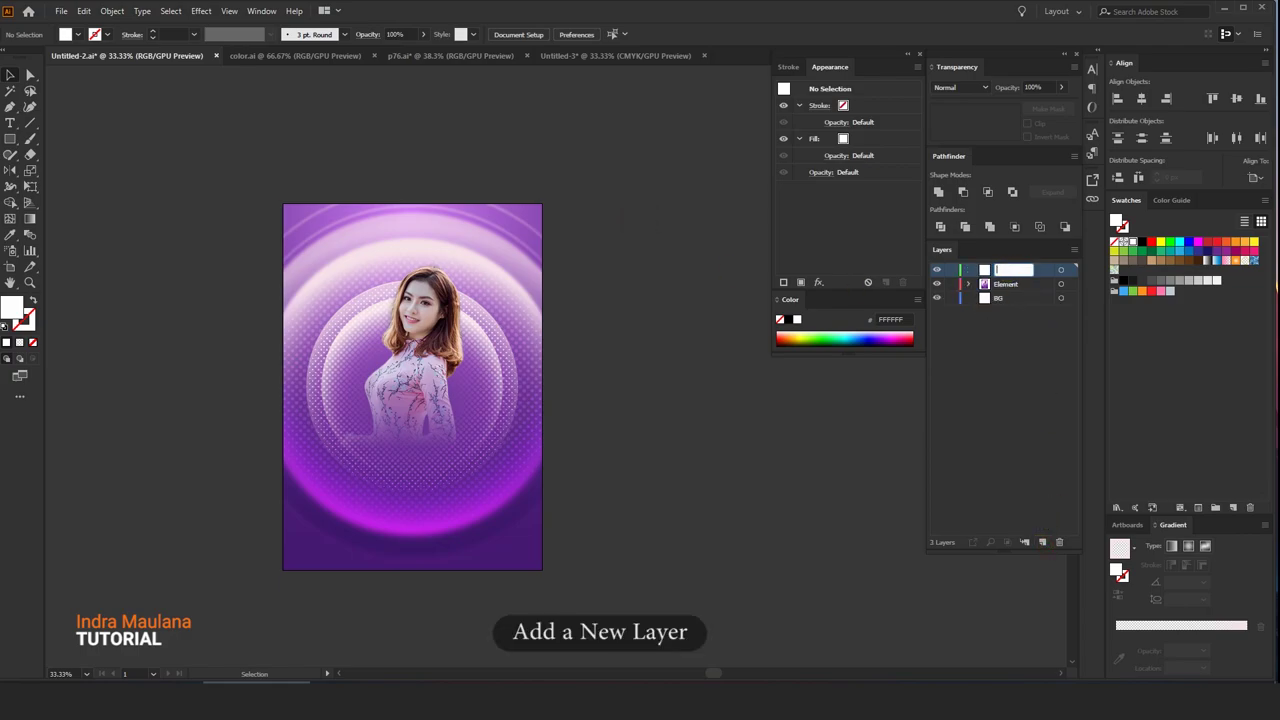
type("Text")
left_click(1008, 274)
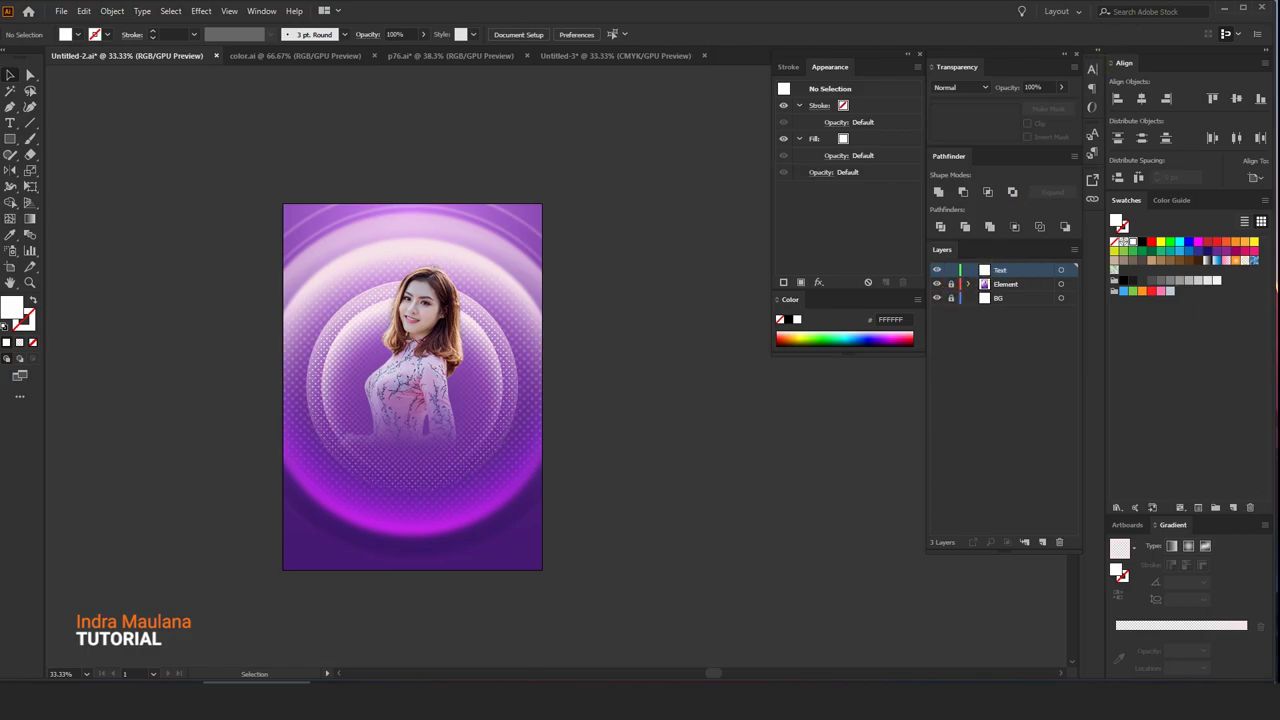
left_click(468, 146)
- Paste the MUSIC FESTIVAL text group in front, centre it on the artboard, and scale it to fit
left_click(84, 12)
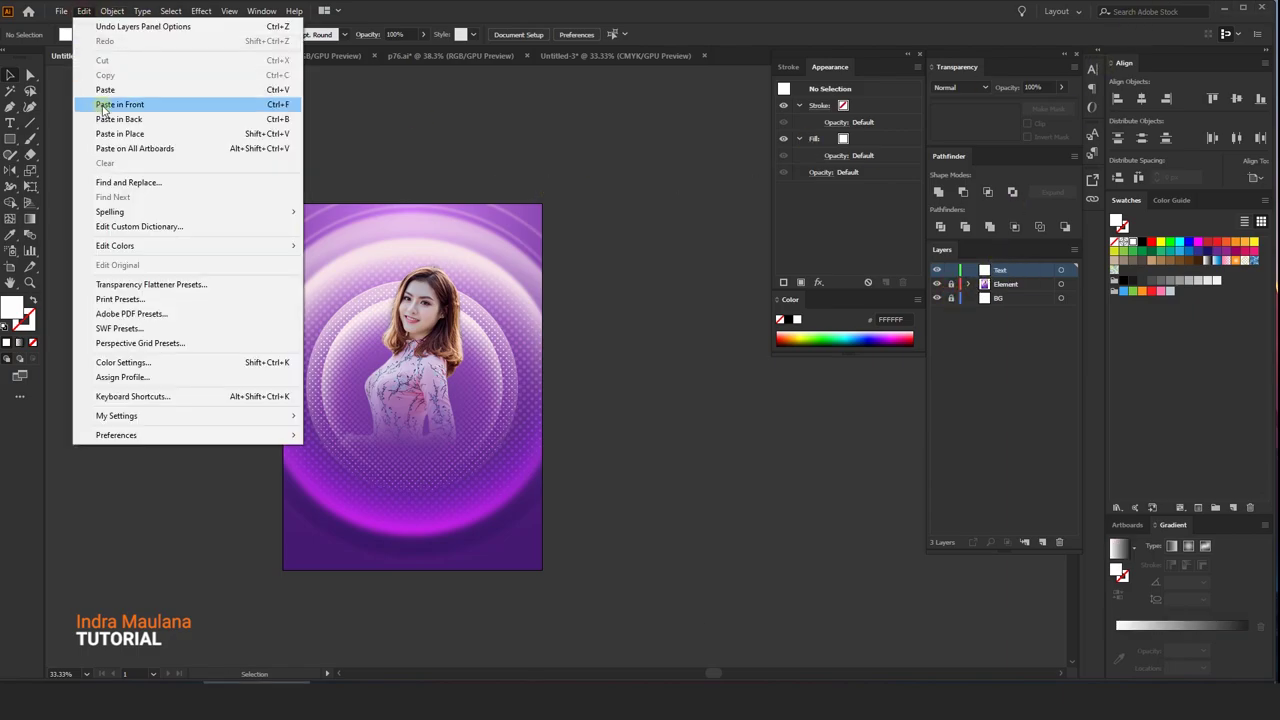
left_click(110, 106)
left_click(443, 33)
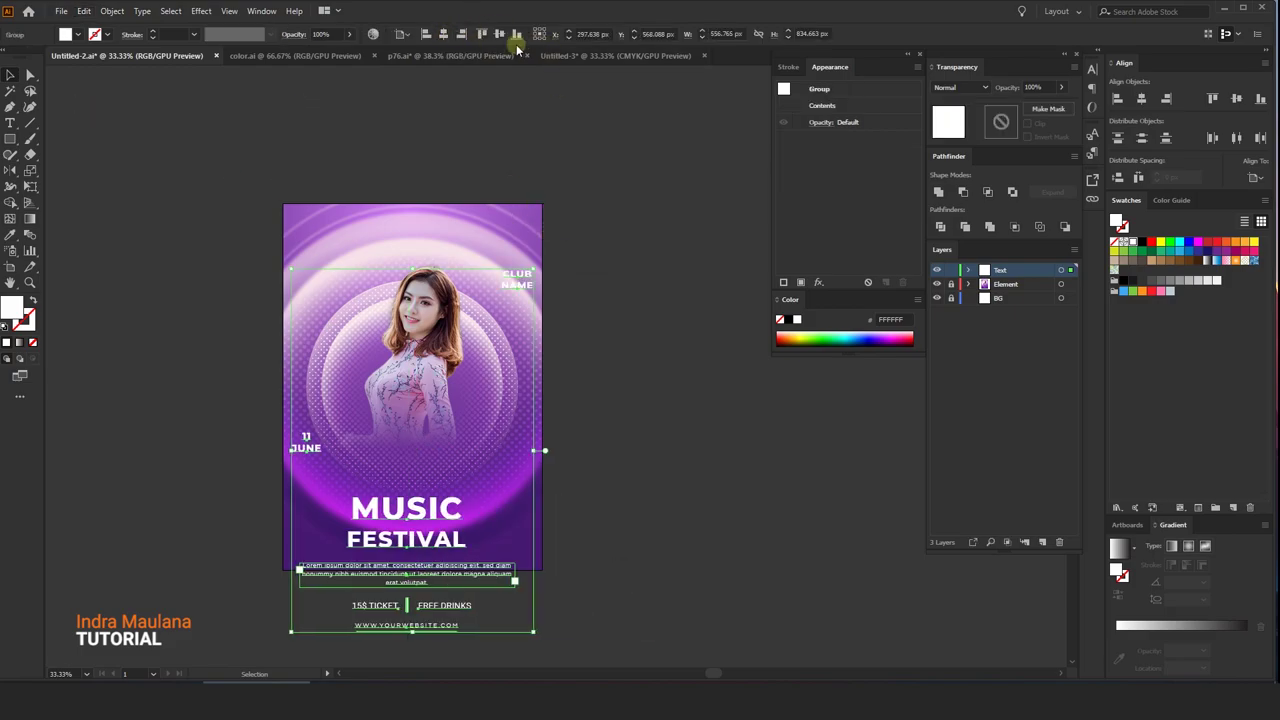
left_click(499, 33)
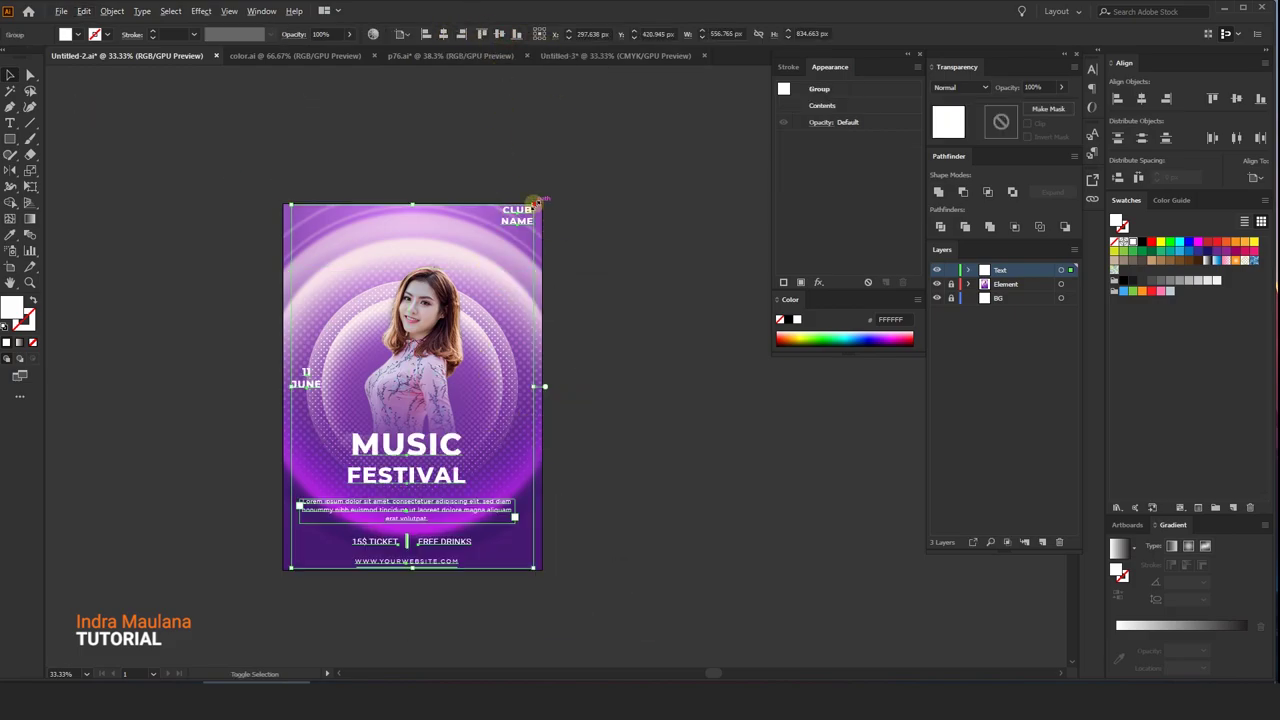
left_click_drag(537, 202, 525, 217)
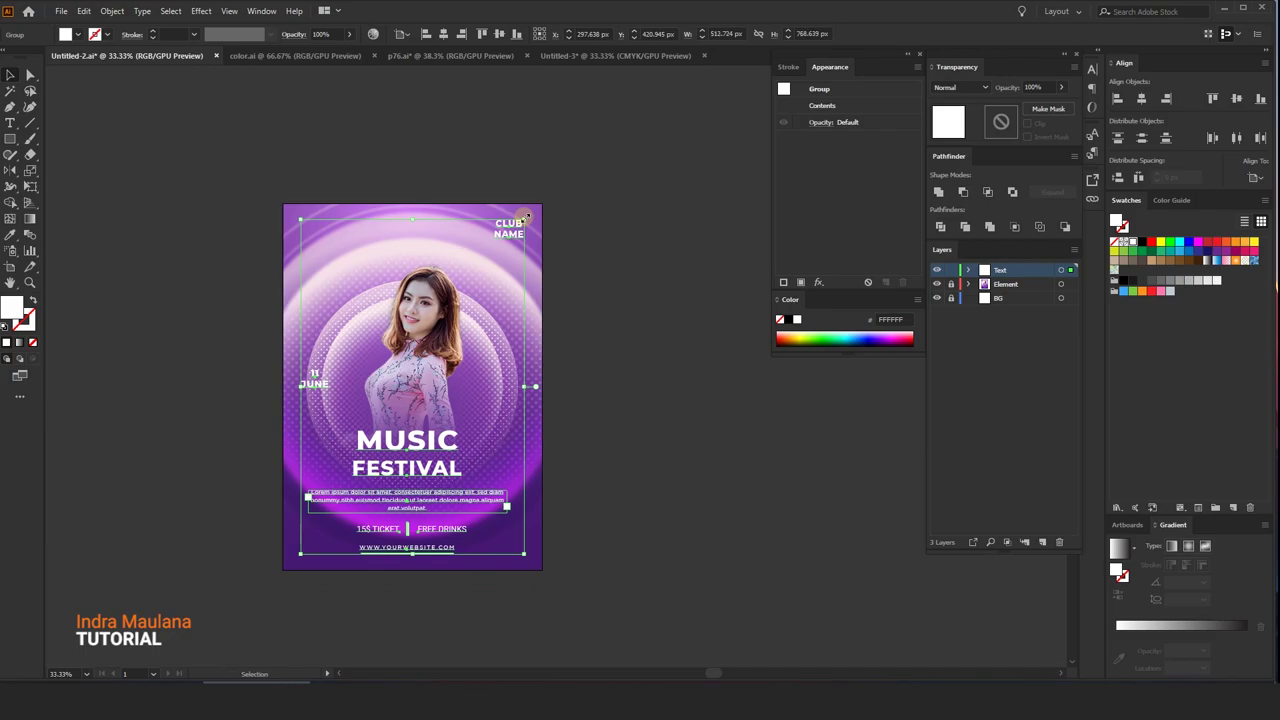
left_click(414, 163)
scroll(366, 149, "left", 2)
scroll(263, 126, "up", 1)
scroll(294, 119, "left", 2)
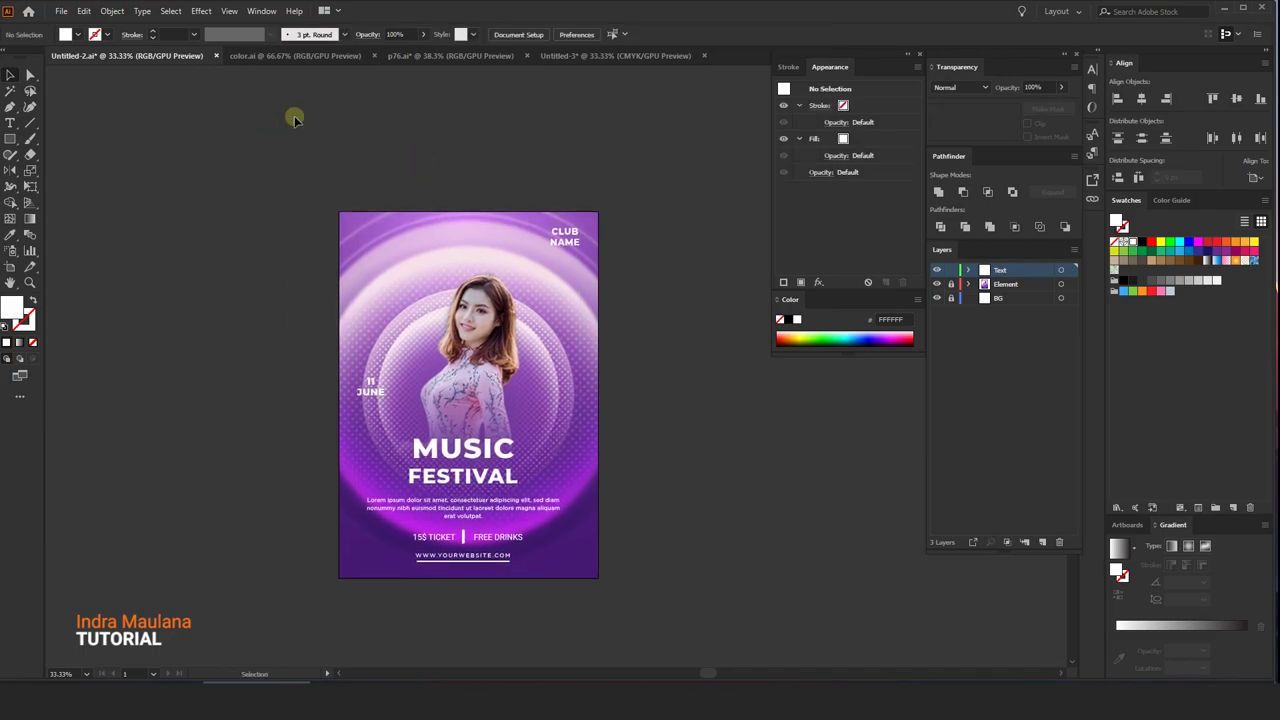
left_click_drag(313, 130, 332, 121)
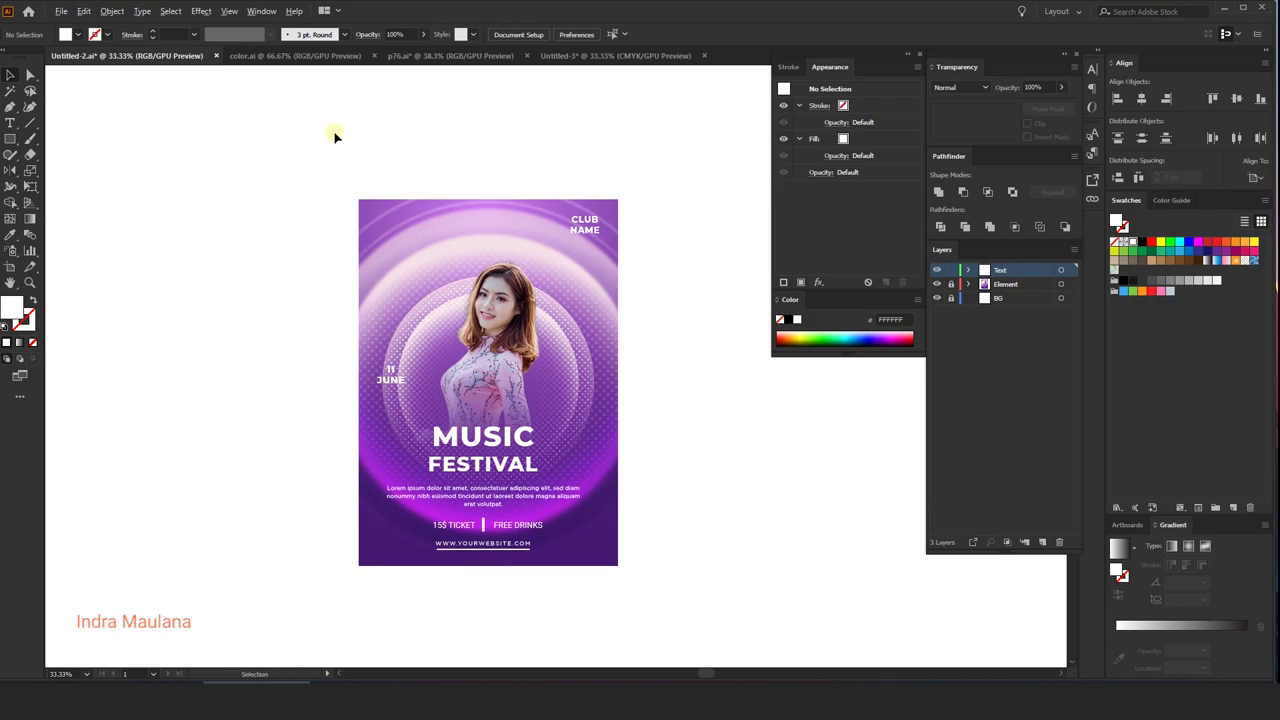
scroll(340, 165, "down", 2)
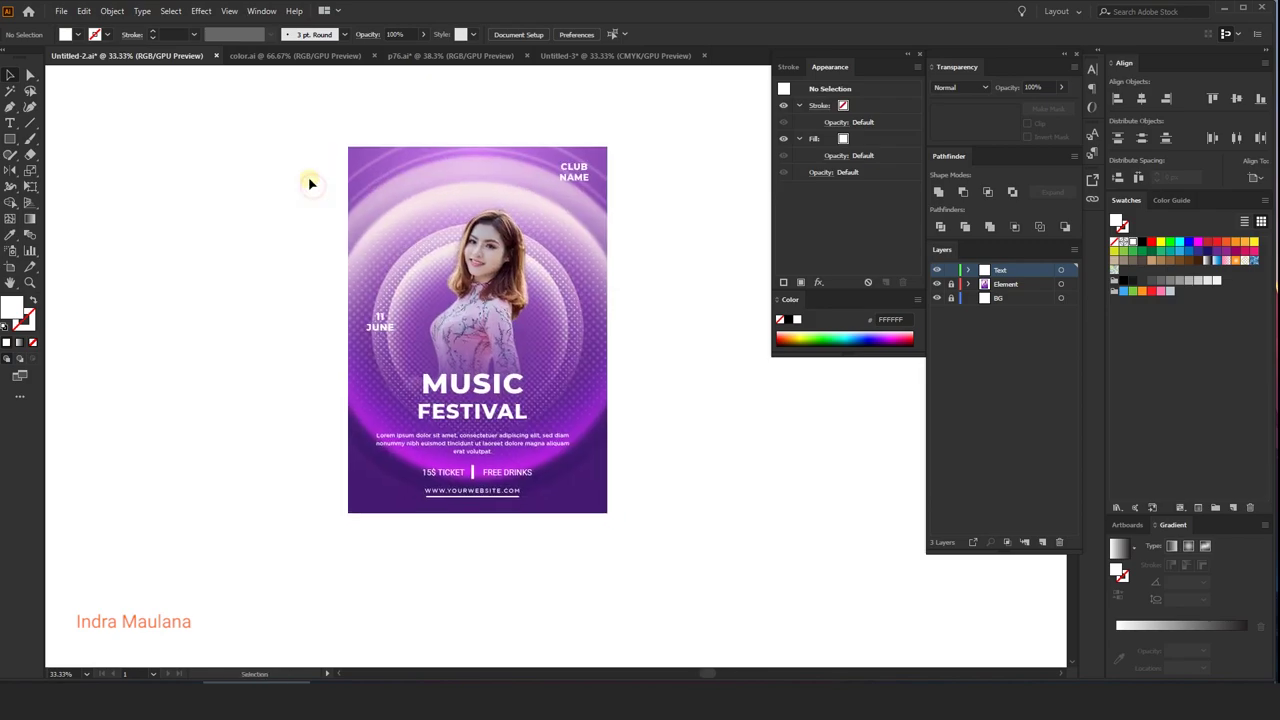
scroll(315, 183, "up", 1)
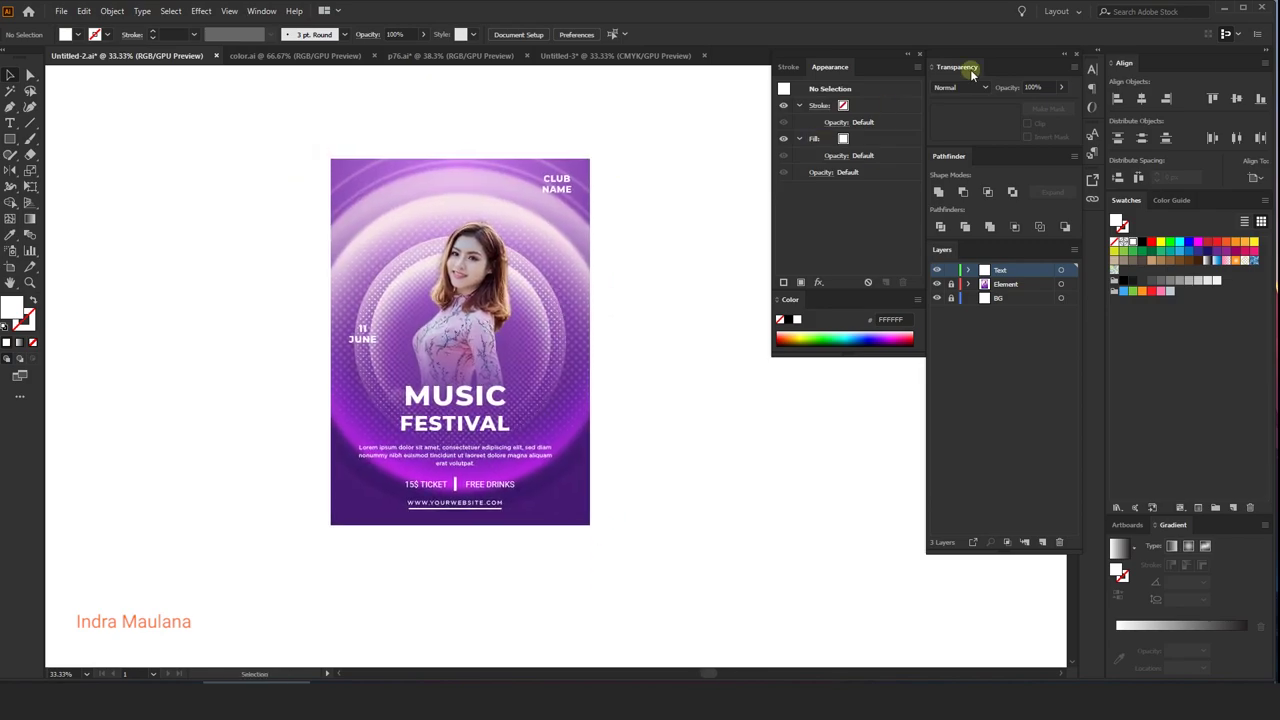